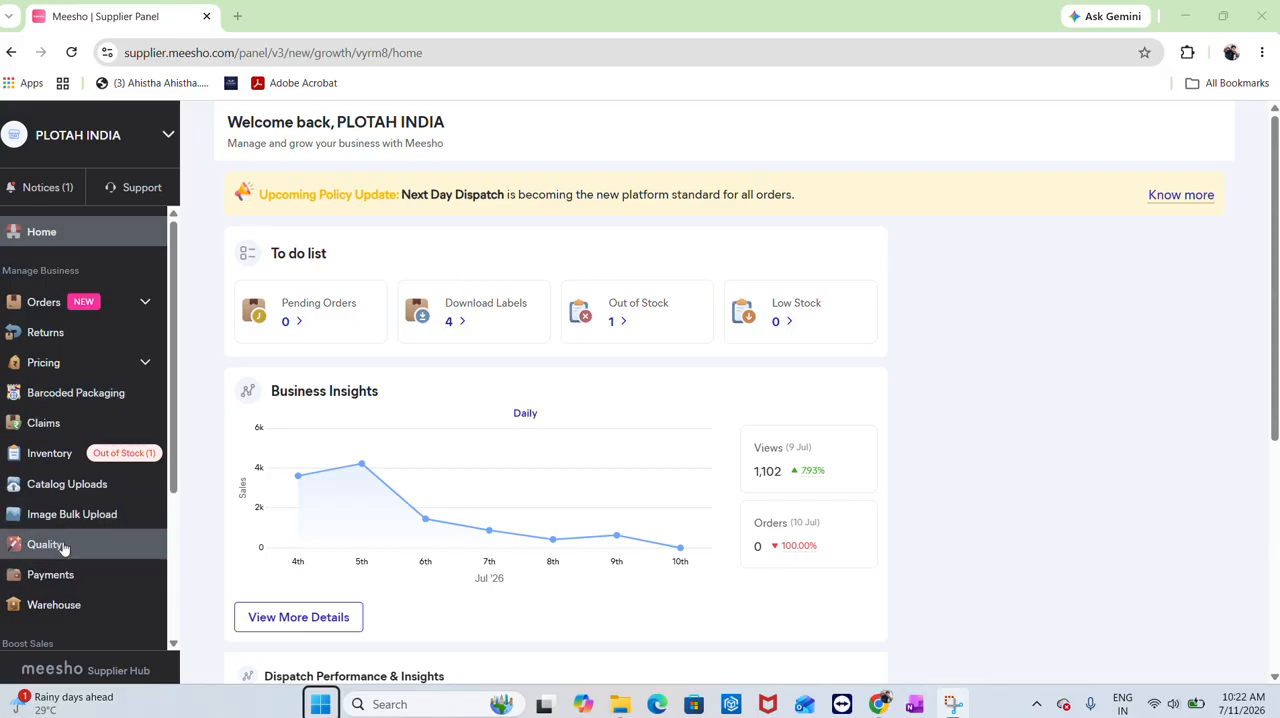
Open the catalog uploads page and start adding a single catalog
scroll(74, 502, down, 3)
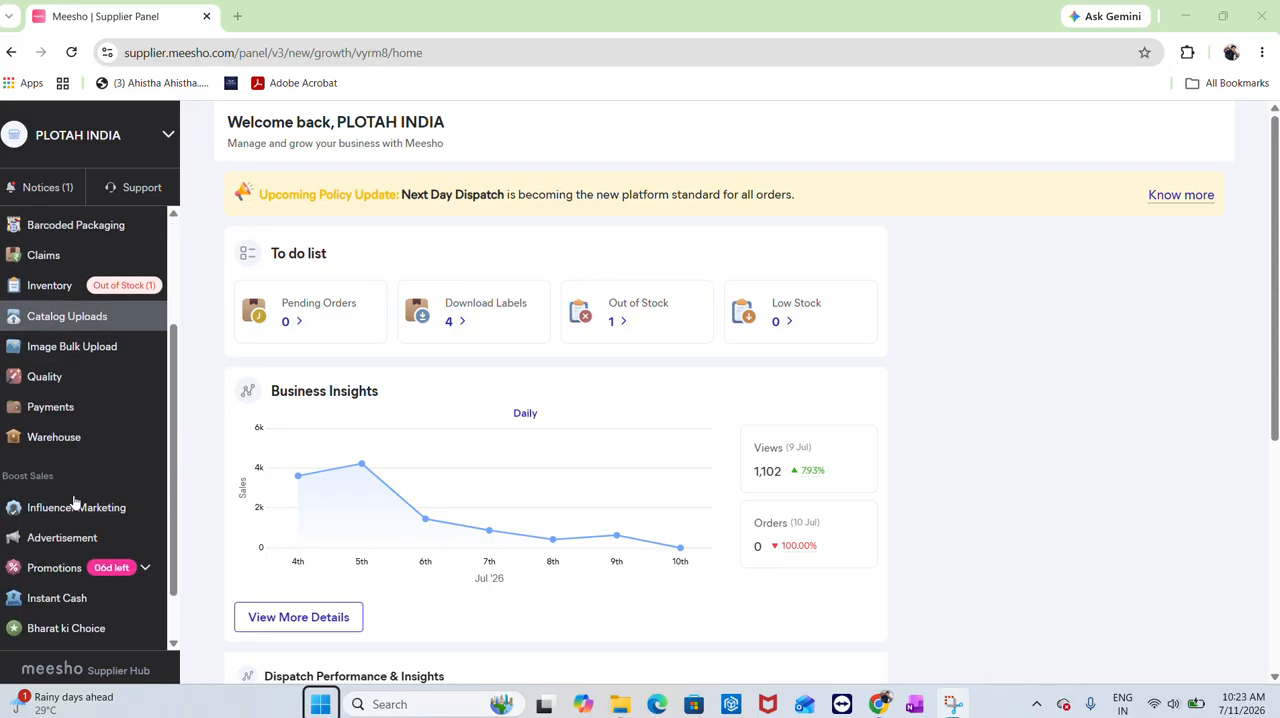
scroll(74, 502, up, 3)
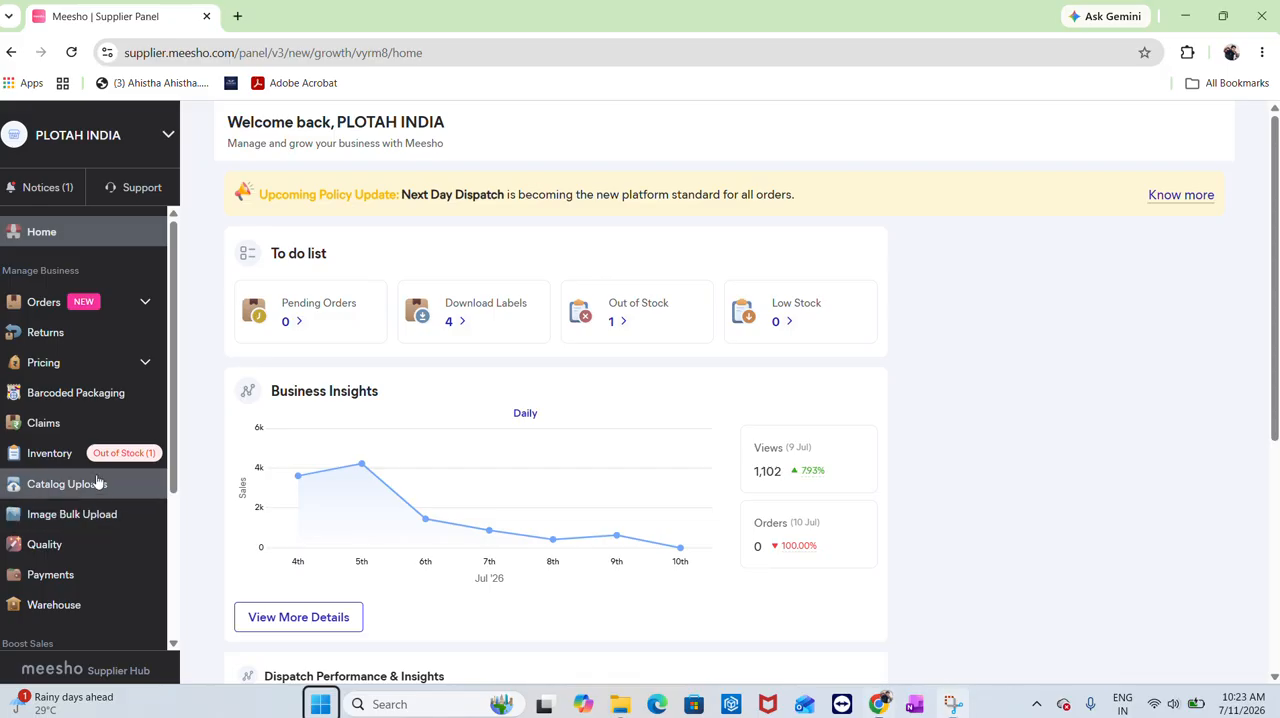
click(92, 486)
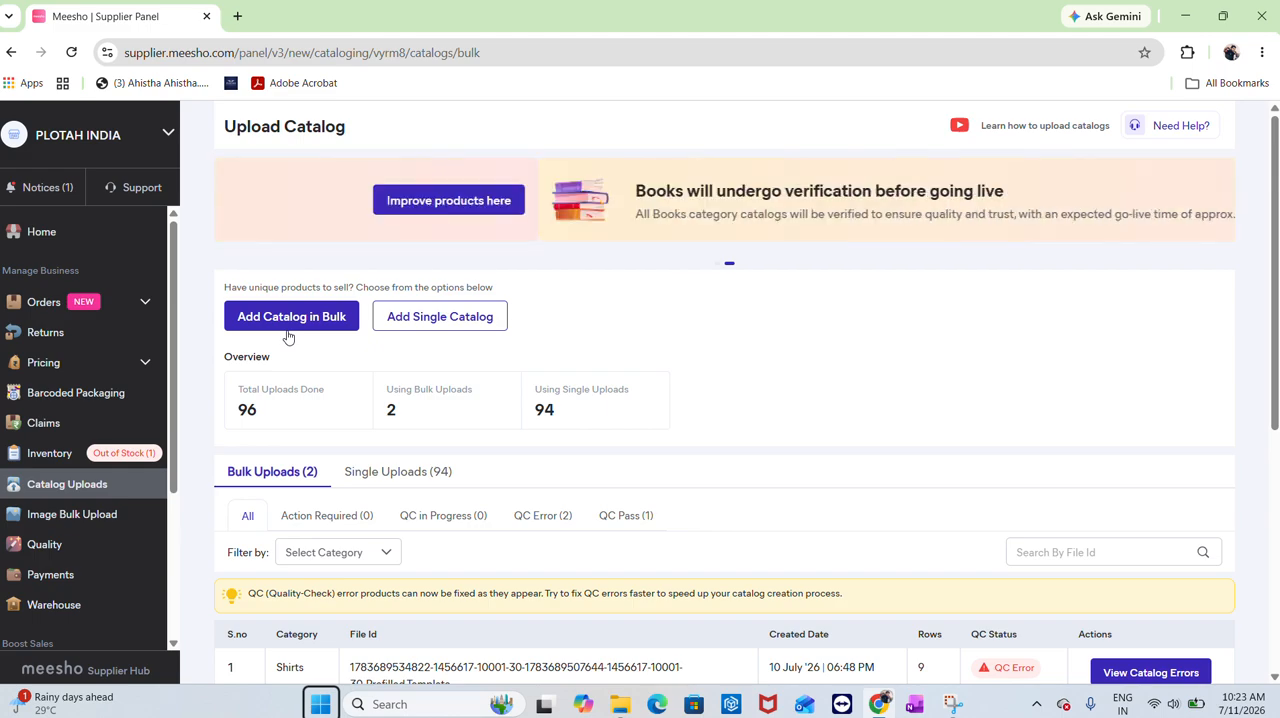
click(423, 322)
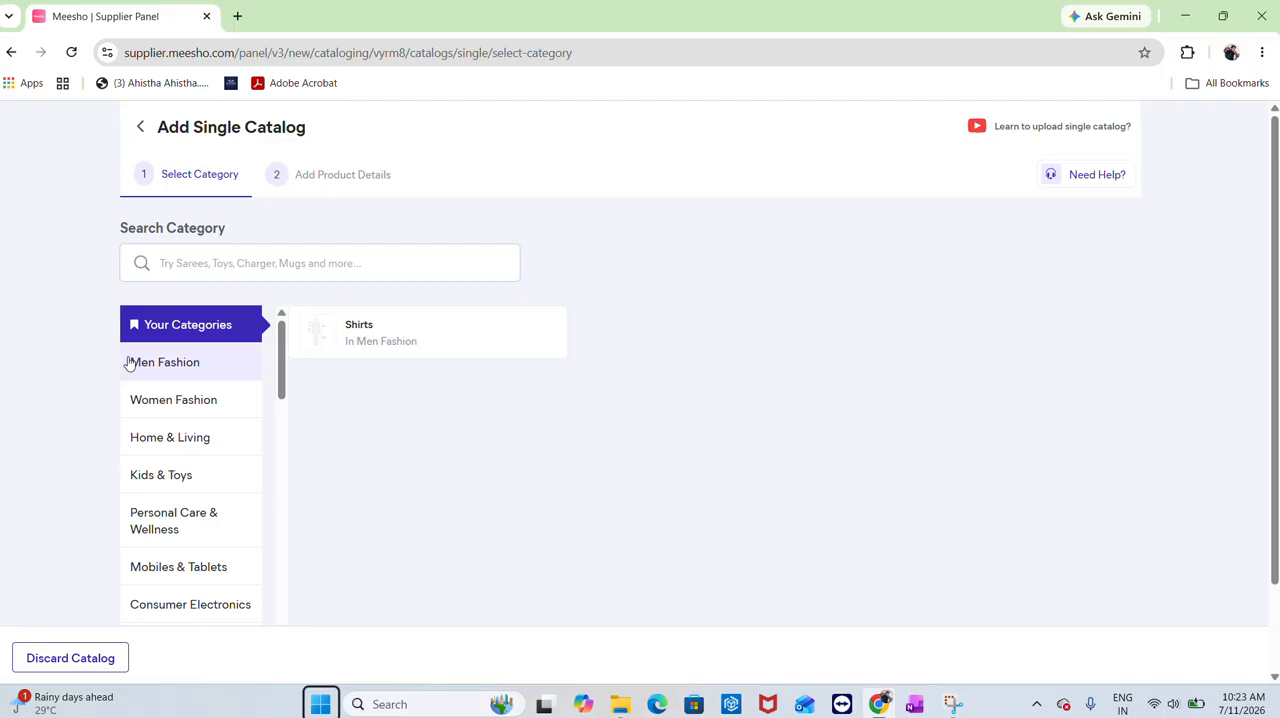
Choose the Shirts category under Men Fashion / Mens Clothing / Men Top Wear
click(409, 335)
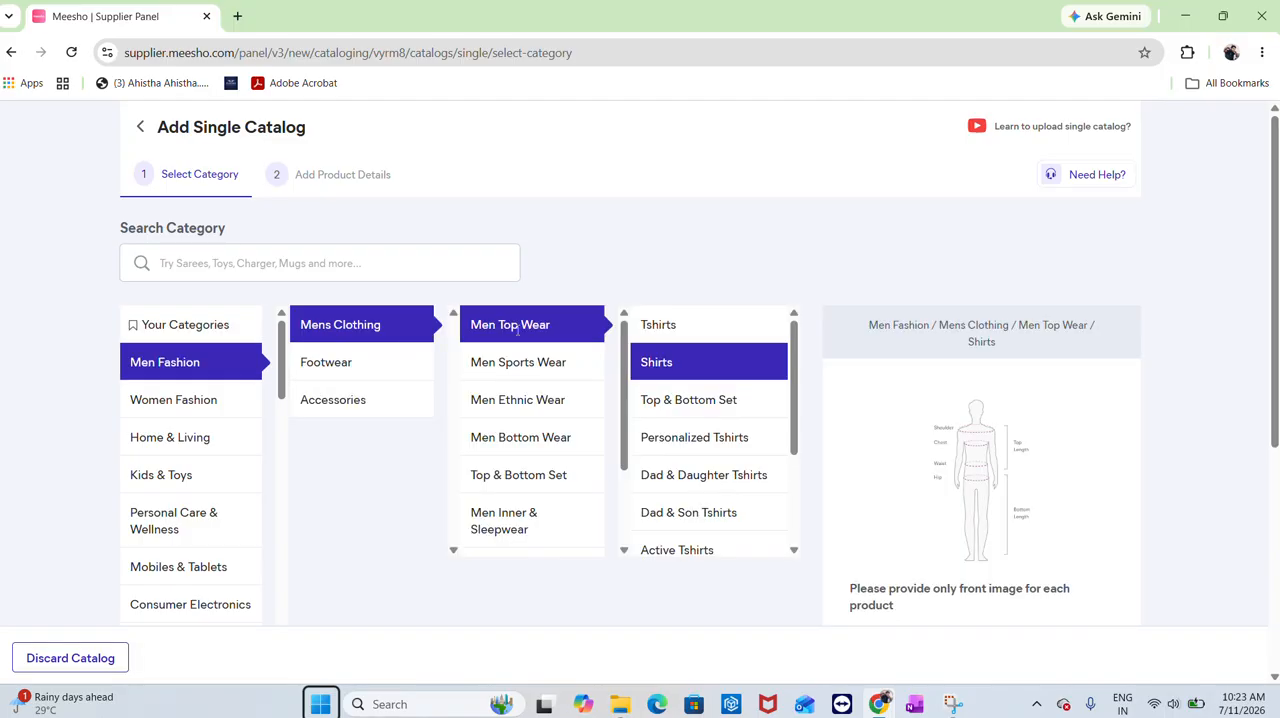
scroll(1000, 550, down, 3)
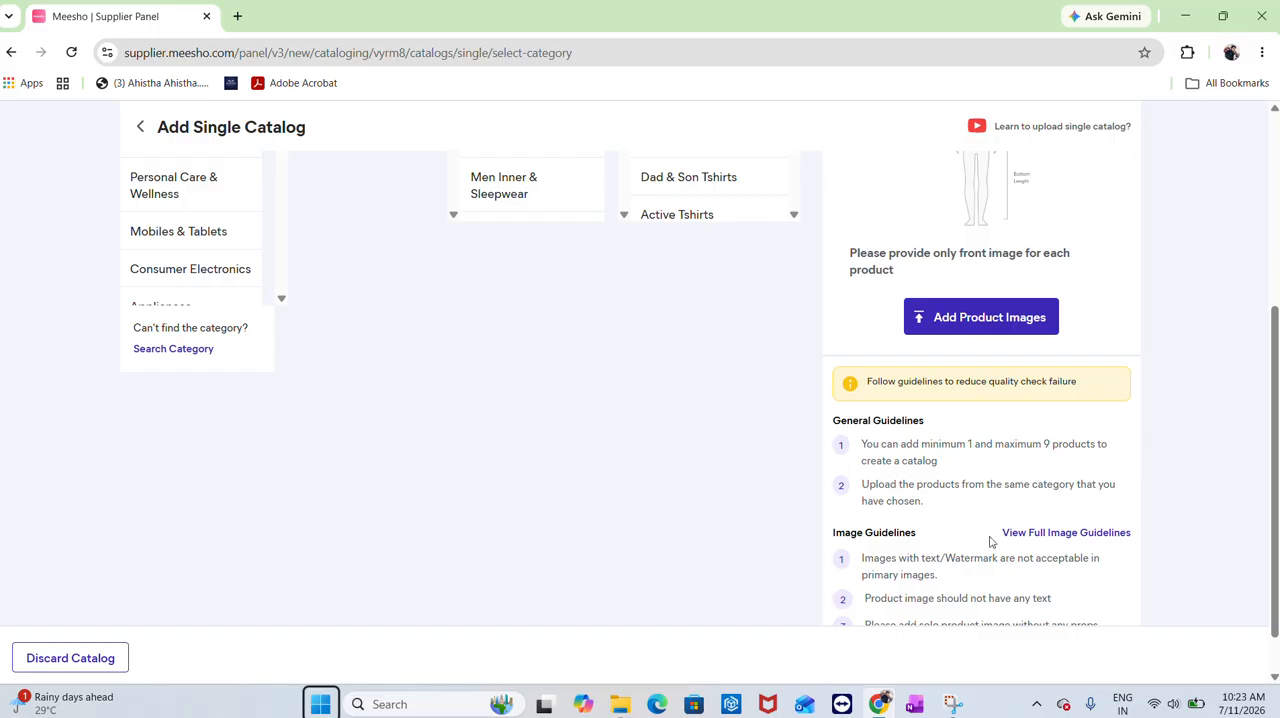
scroll(985, 520, up, 1)
scroll(980, 503, up, 1)
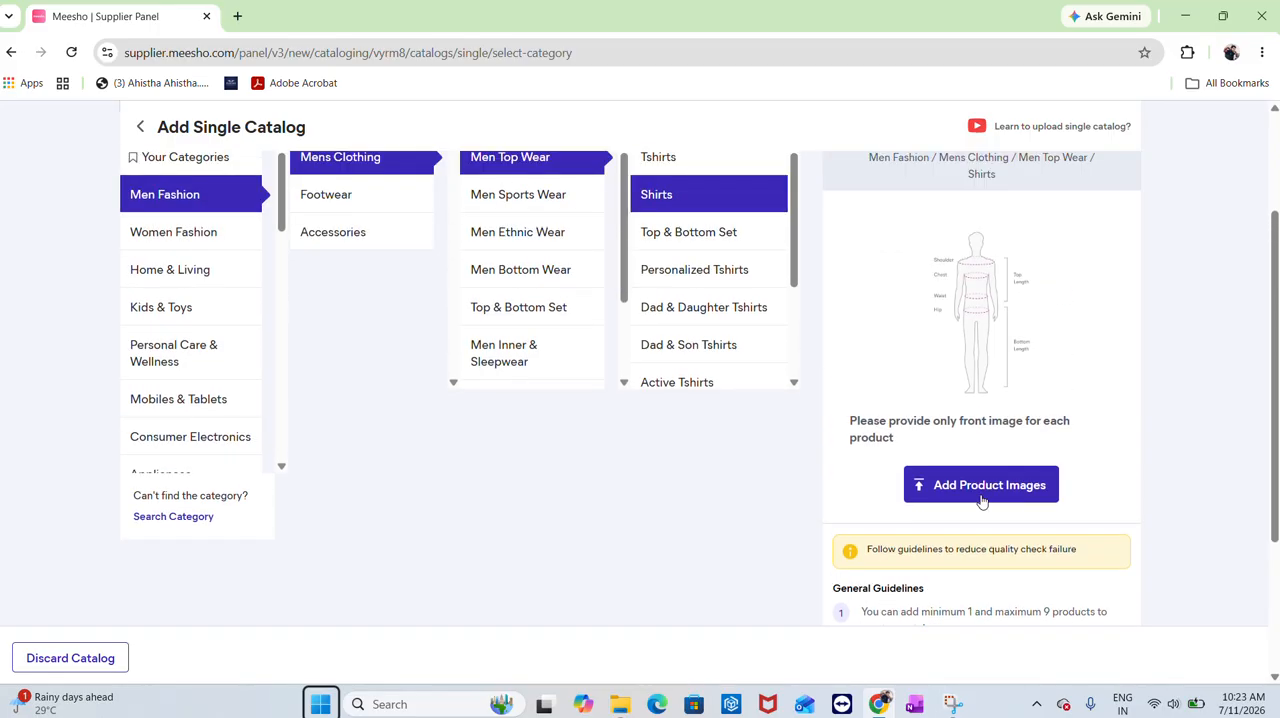
Add three product front images from the Downloads folder and continue to the product details
click(982, 495)
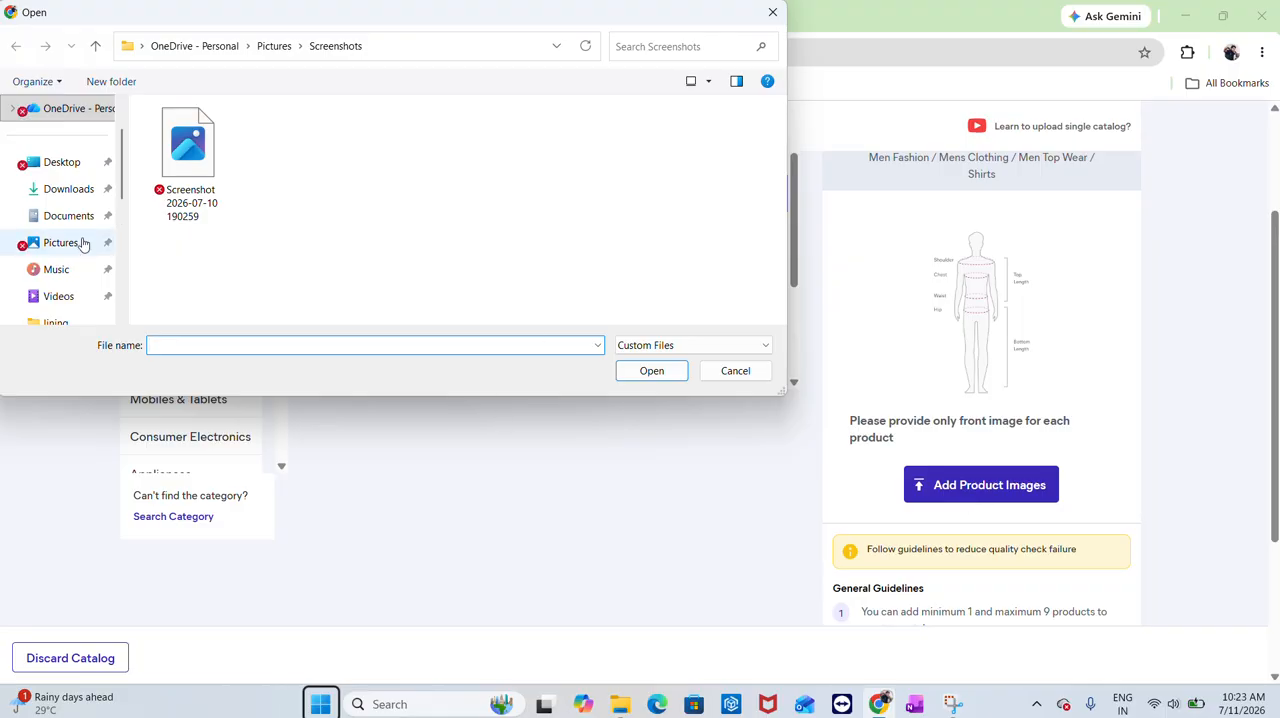
click(88, 189)
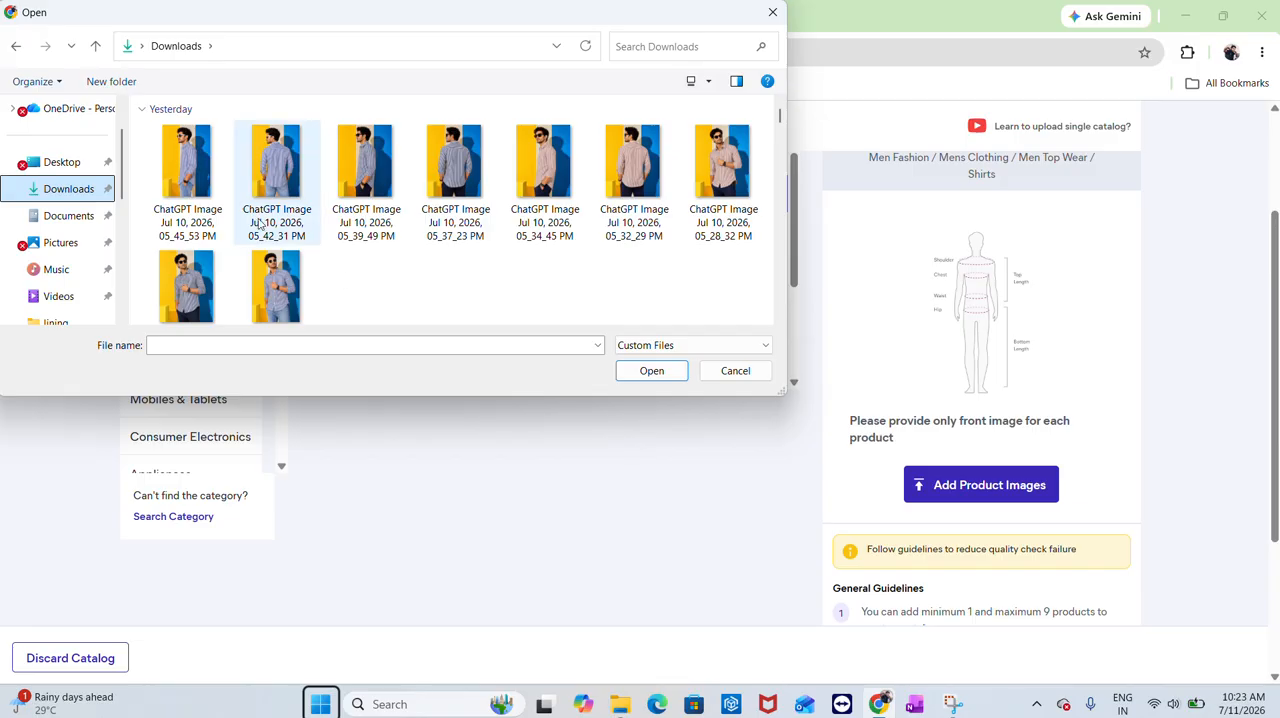
double_click(258, 287)
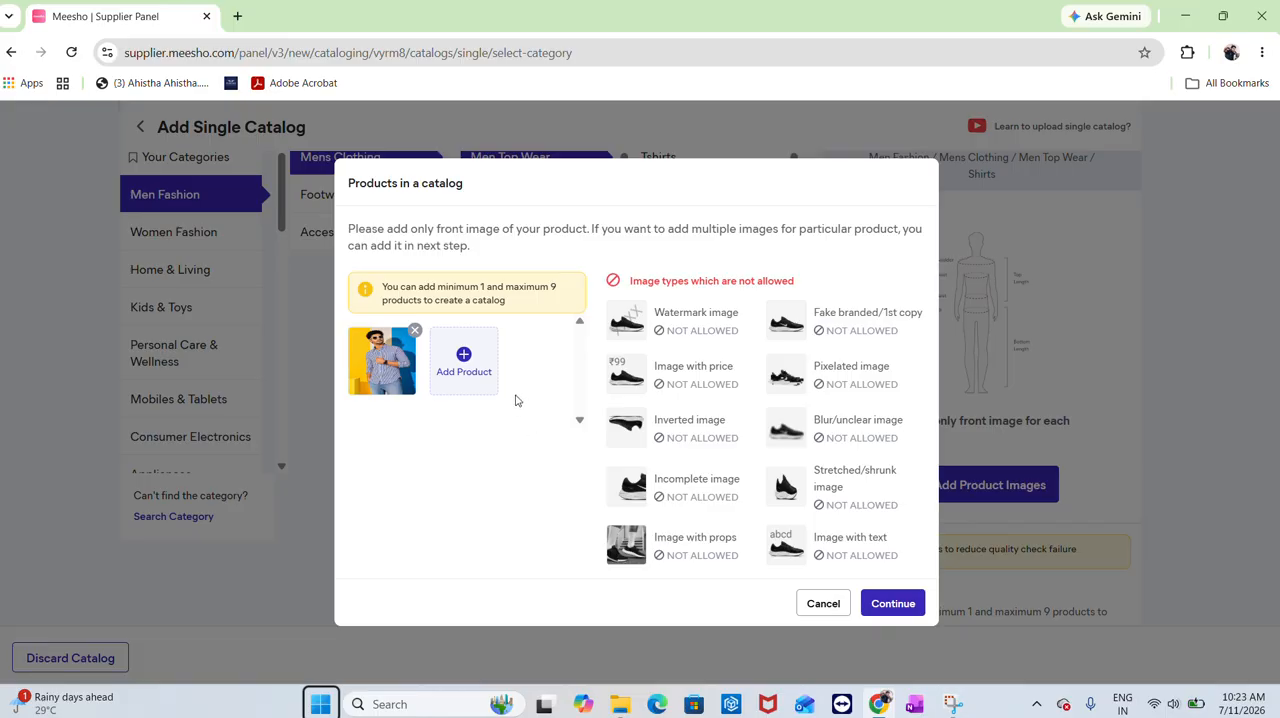
click(465, 362)
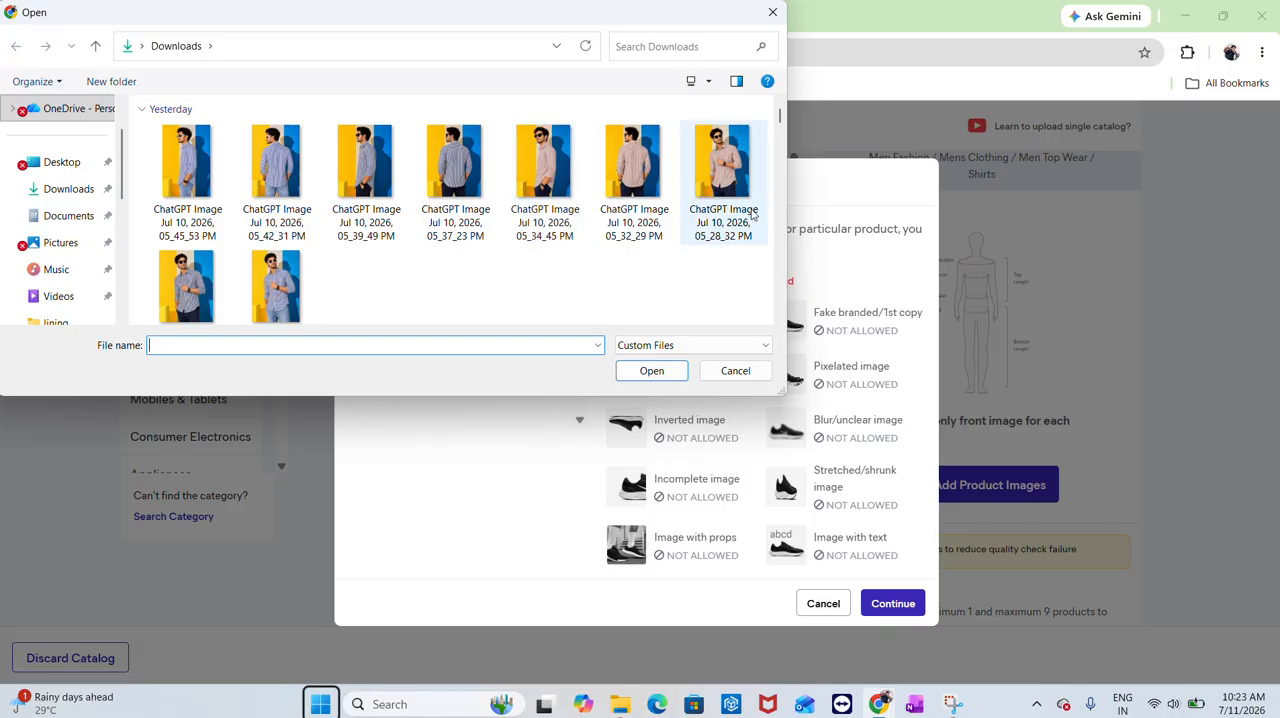
double_click(728, 182)
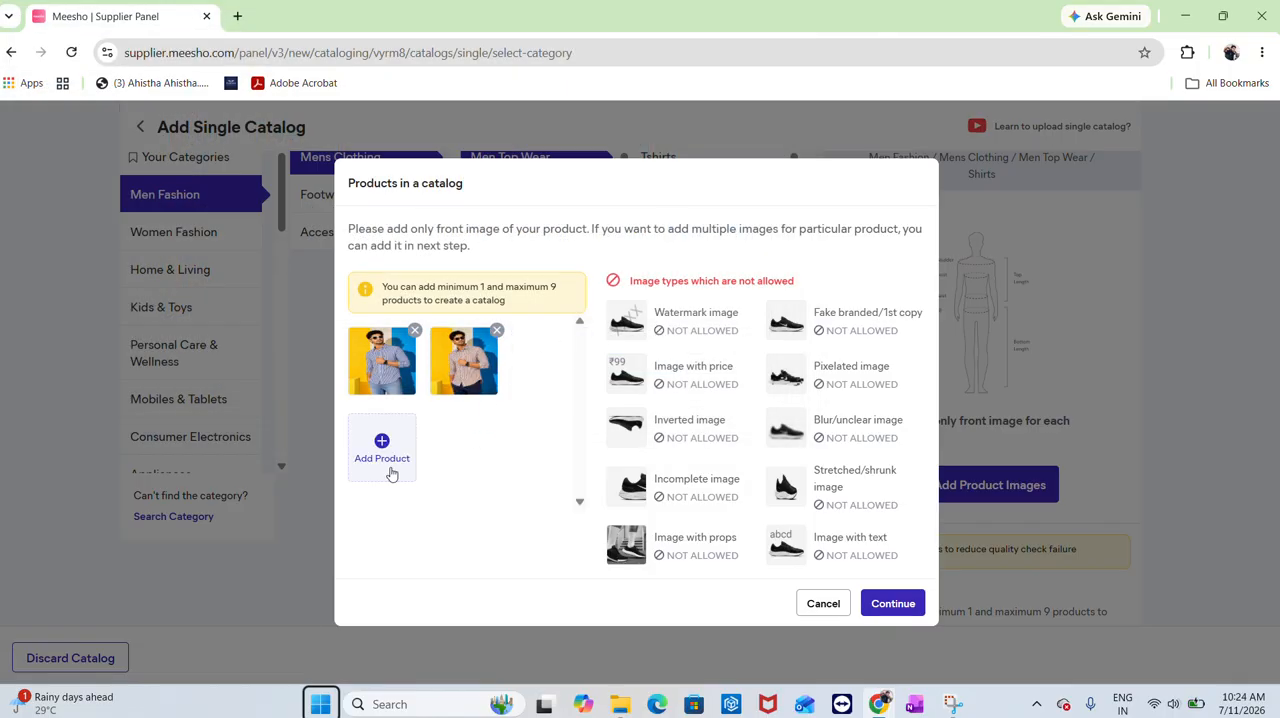
click(392, 470)
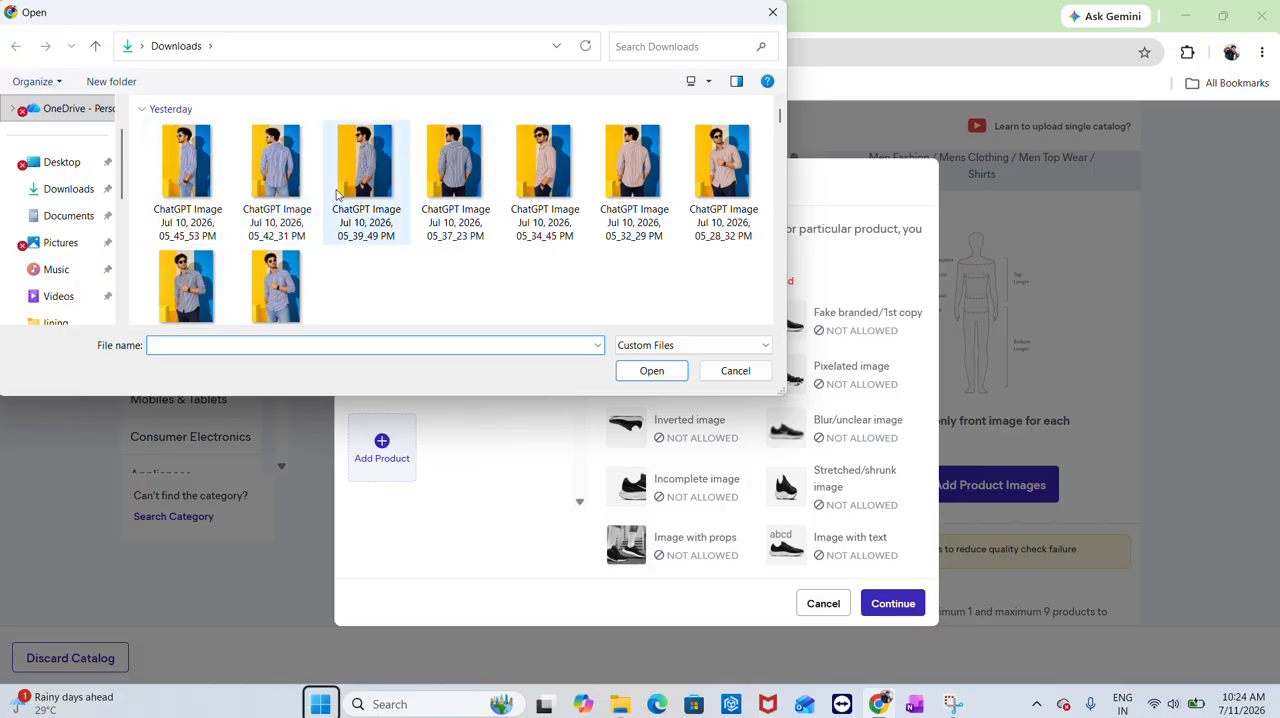
click(188, 304)
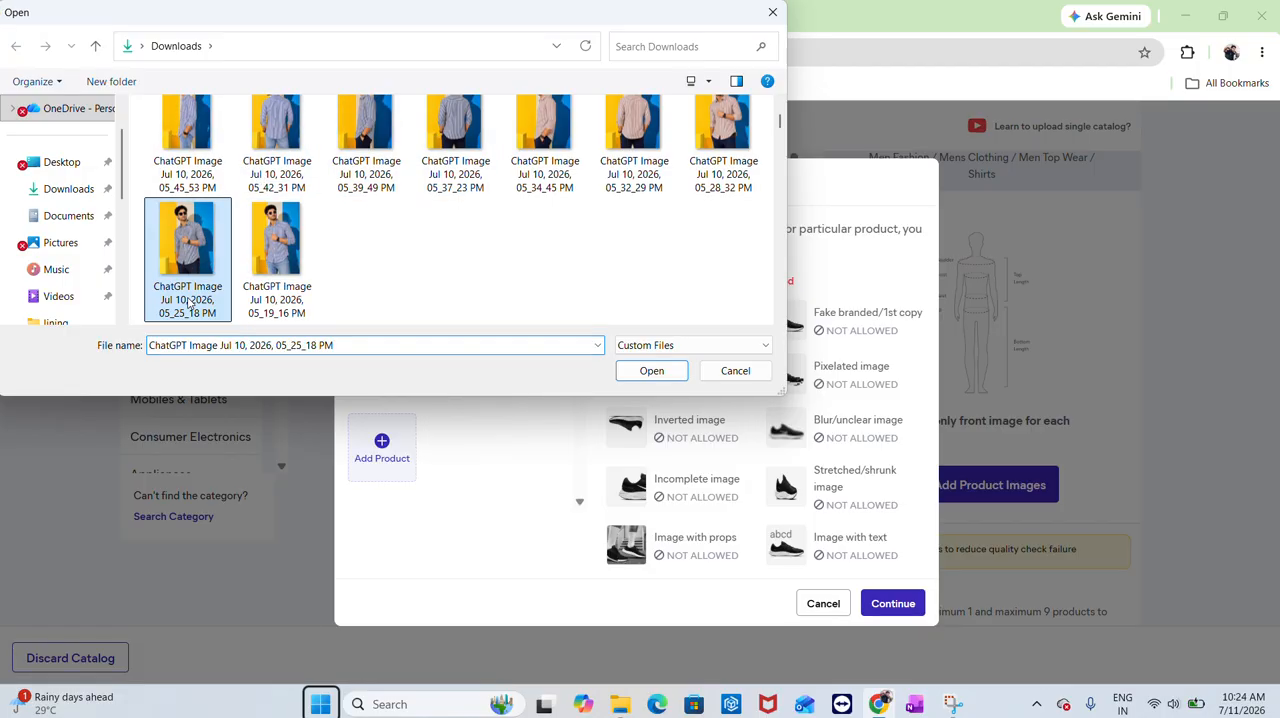
double_click(188, 304)
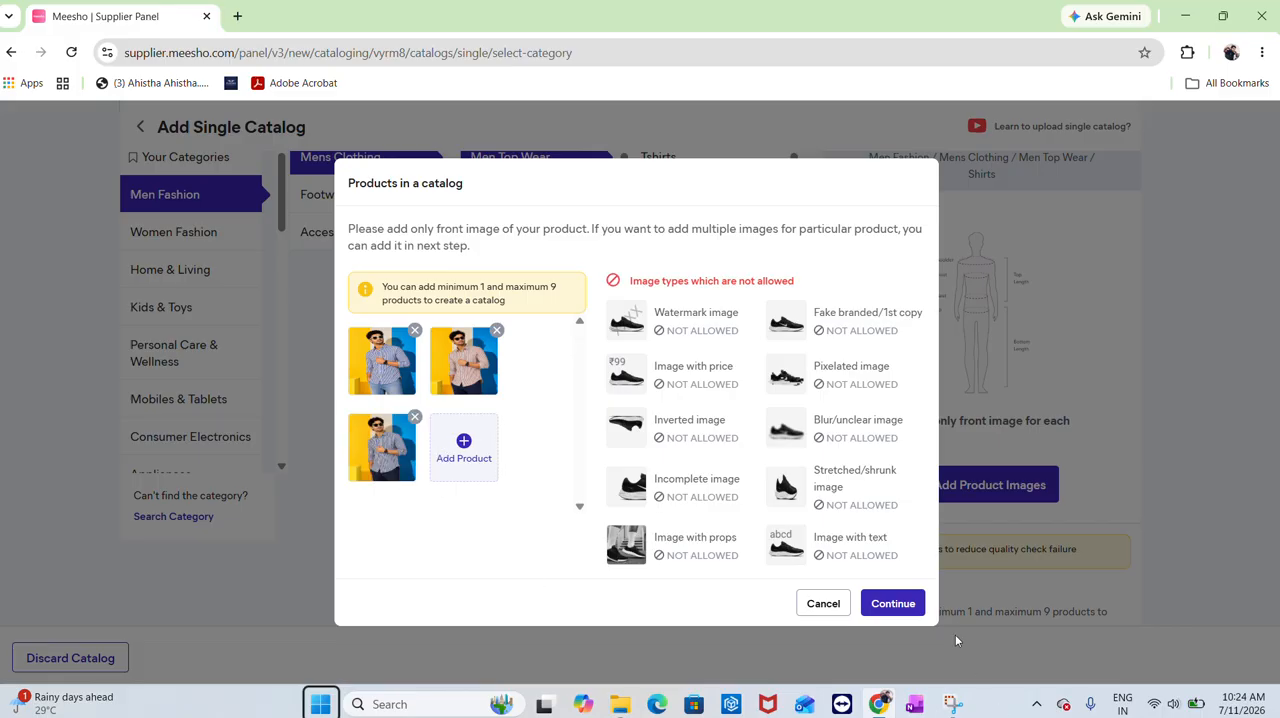
click(889, 606)
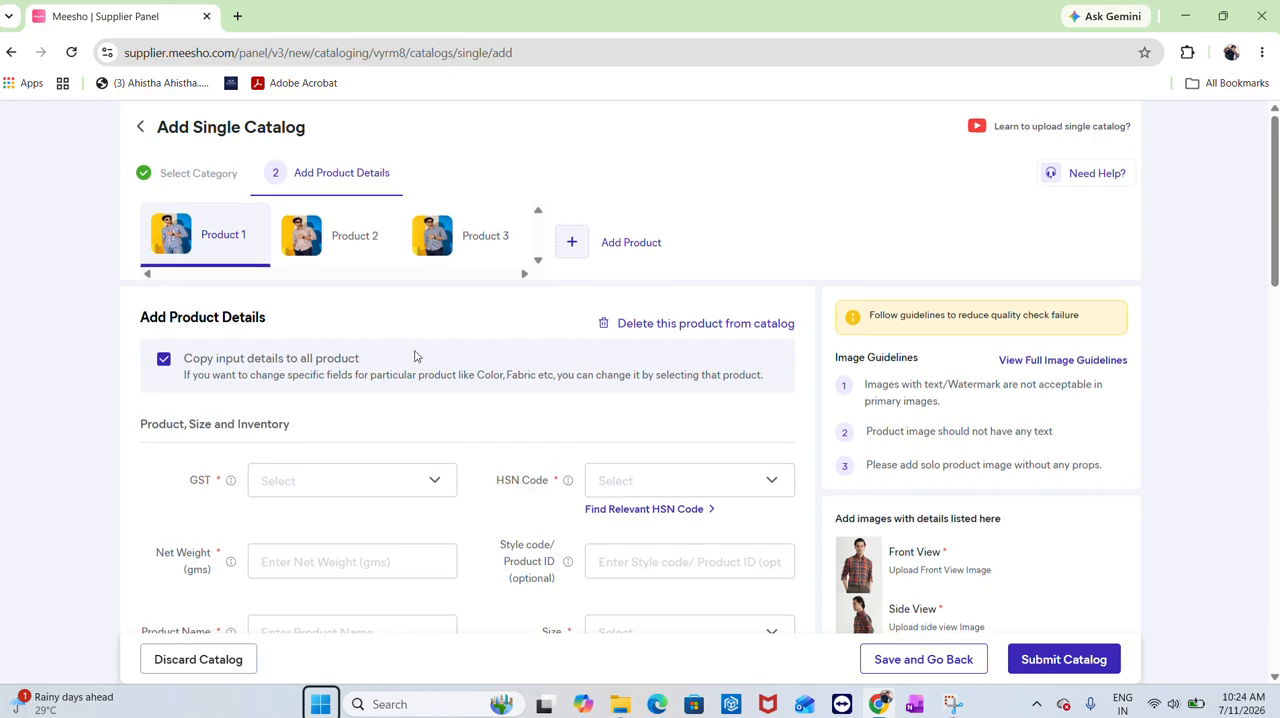
Set the GST rate to 5
scroll(416, 356, down, 1)
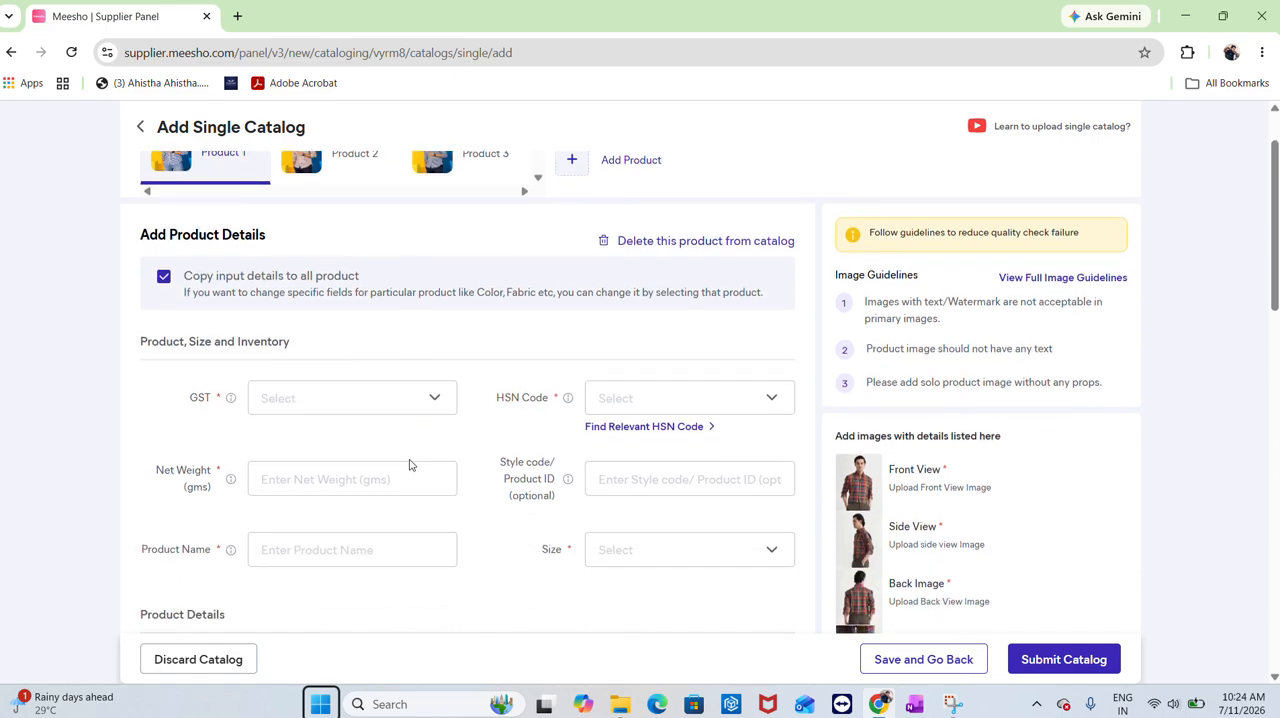
click(391, 398)
click(301, 479)
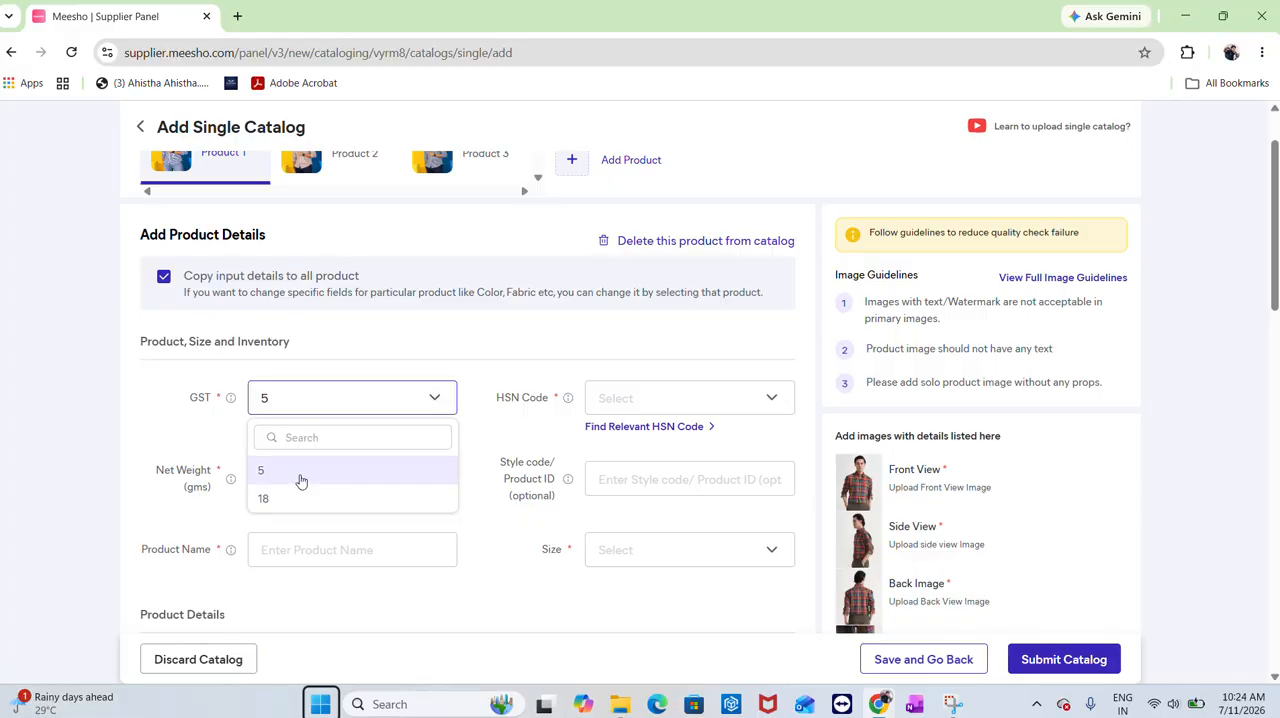
Find the relevant HSN code and select 61051010 for cotton
click(685, 426)
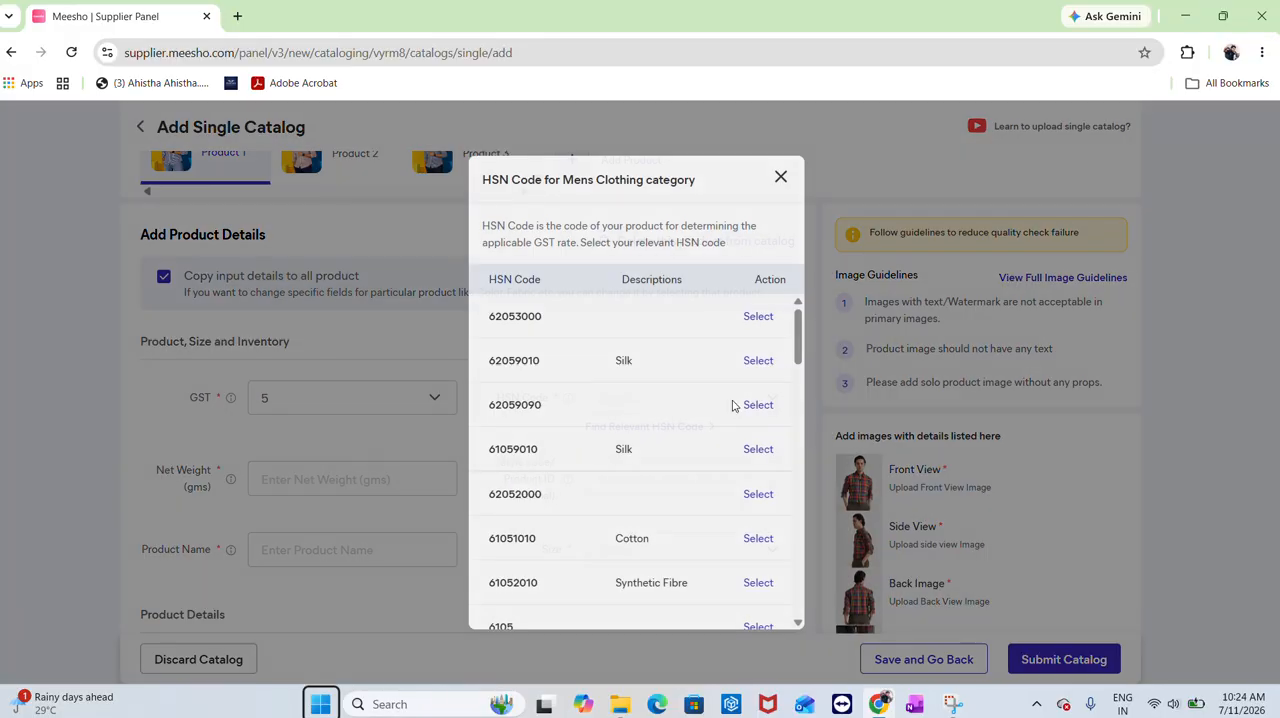
scroll(700, 470, down, 3)
scroll(757, 331, up, 1)
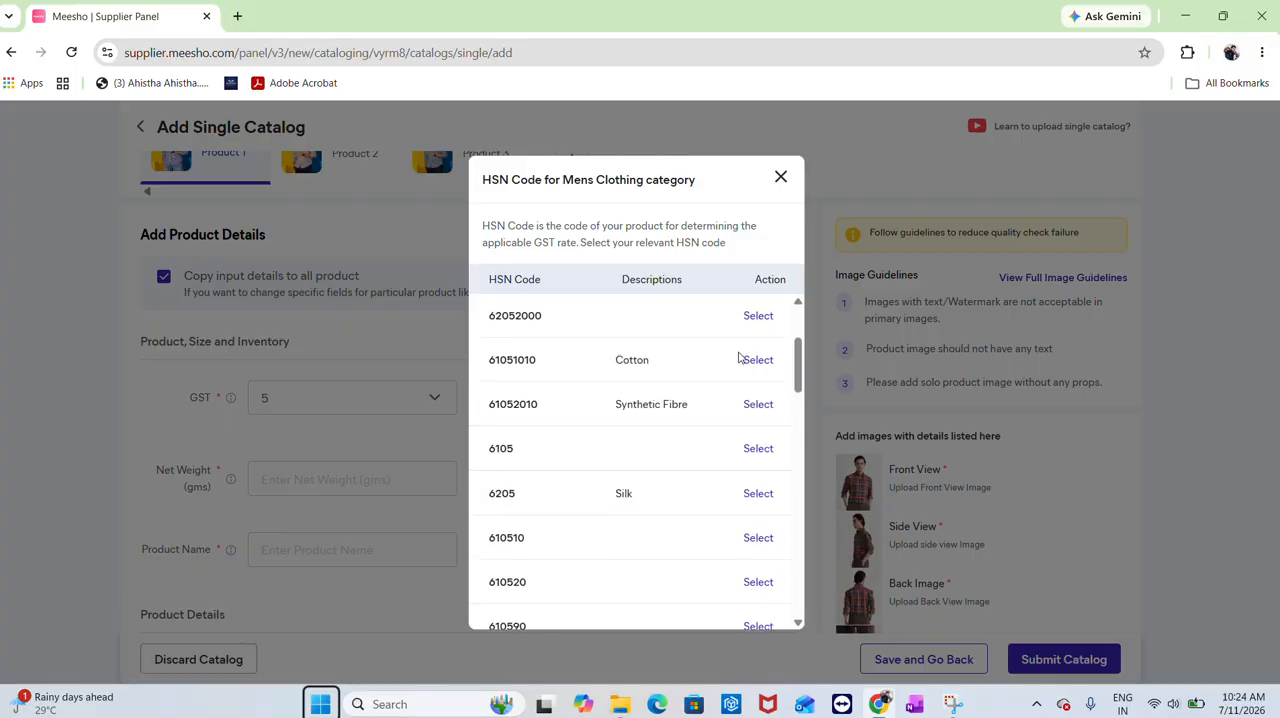
click(752, 372)
Set the net weight to 100 gms
click(435, 479)
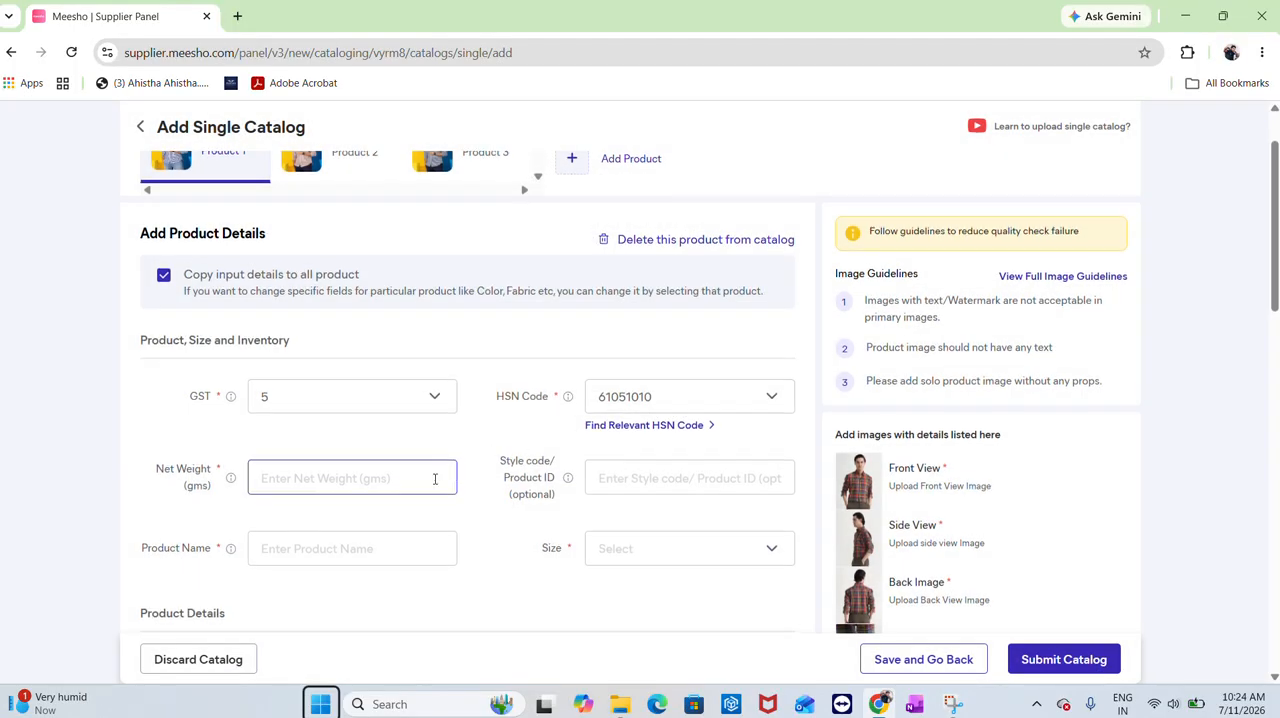
scroll(435, 479, down, 1)
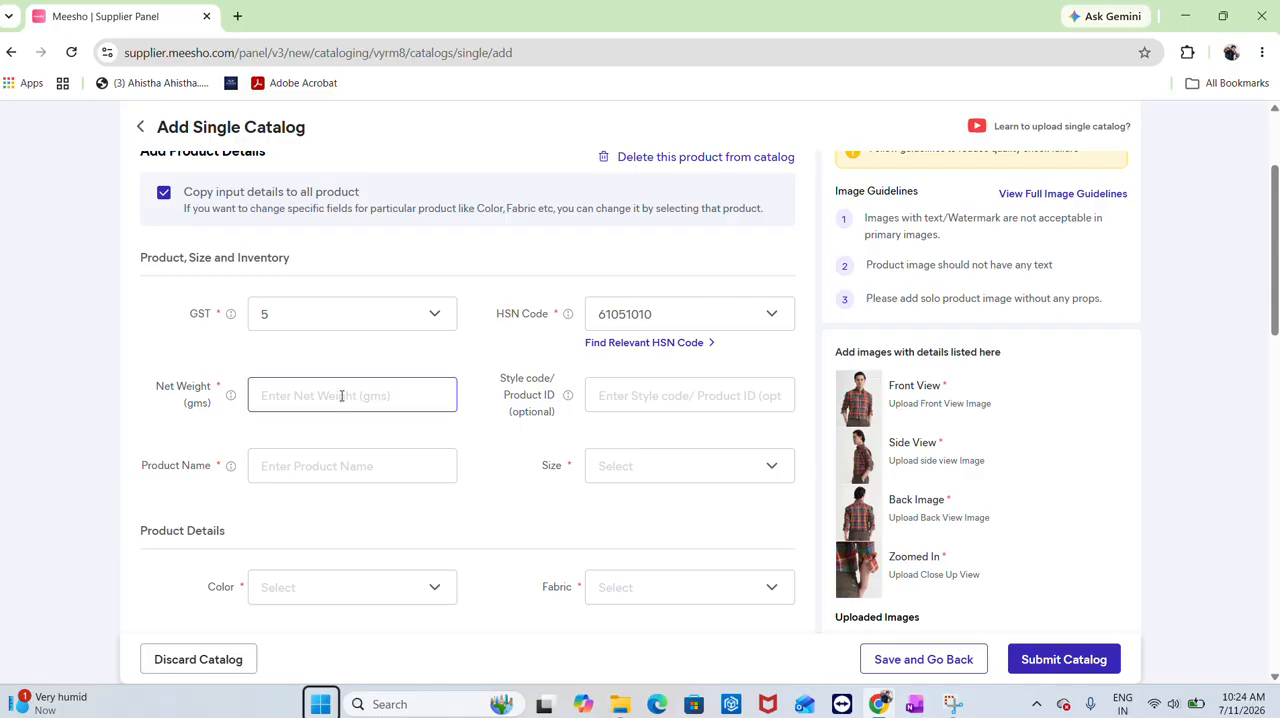
text(100)
Enter the style code PL-L13STRIPEBLUE-01 and select the entered text
click(627, 395)
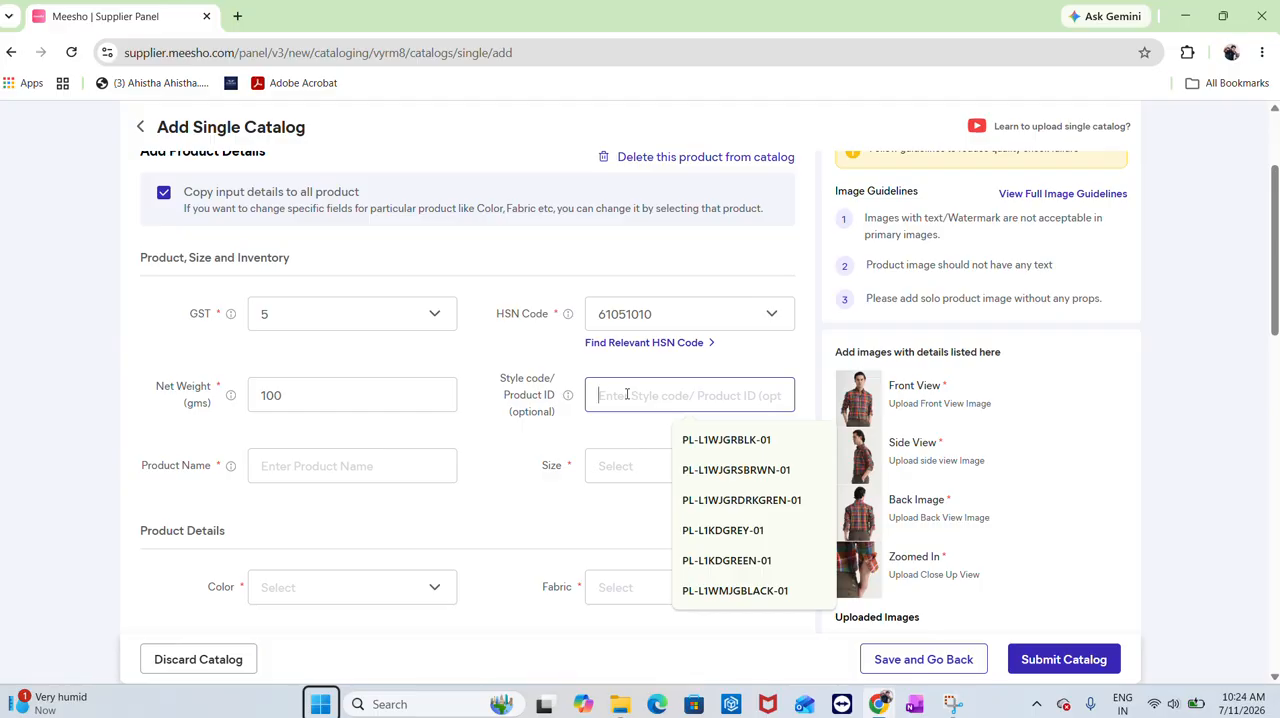
text(PL-)
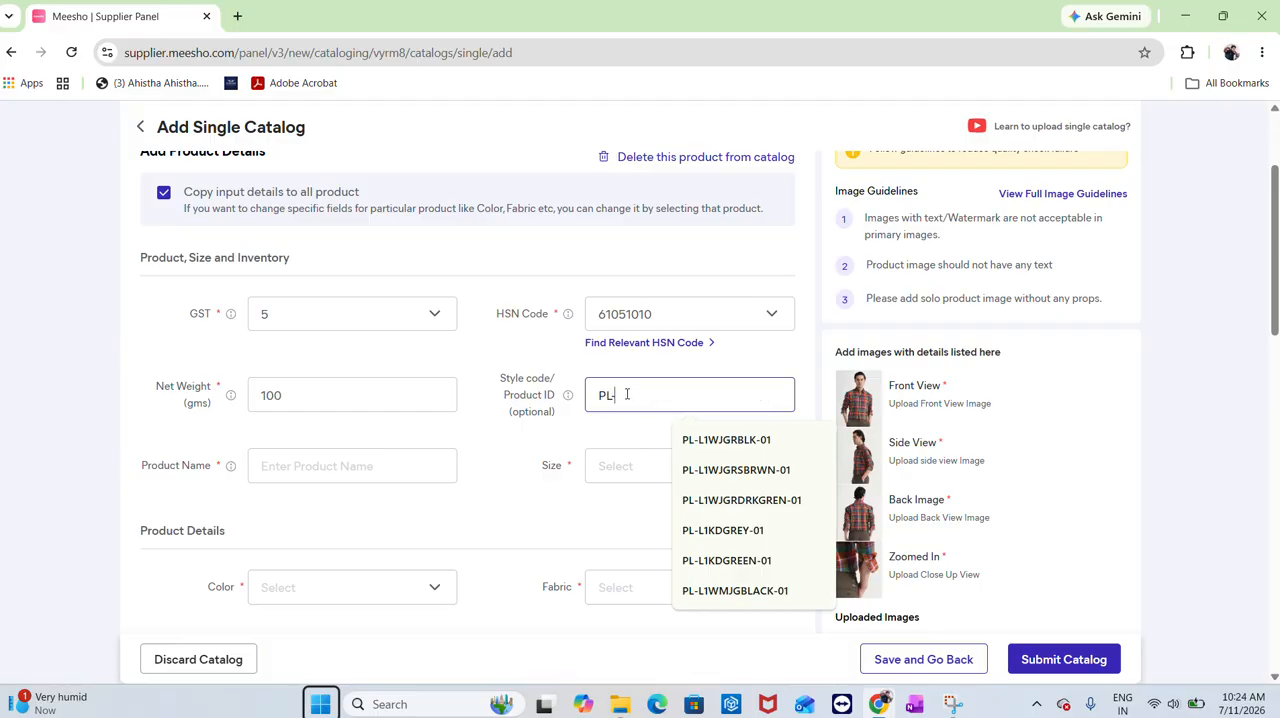
text(L13)
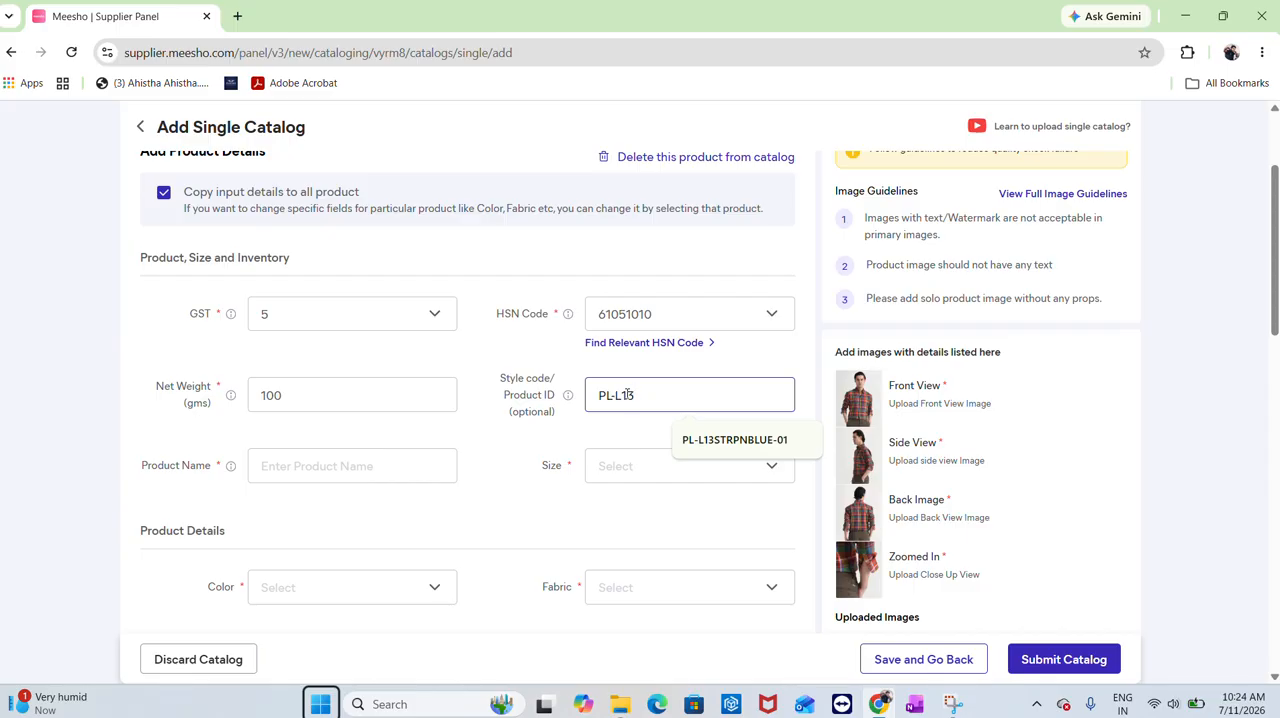
text(STRIPE)
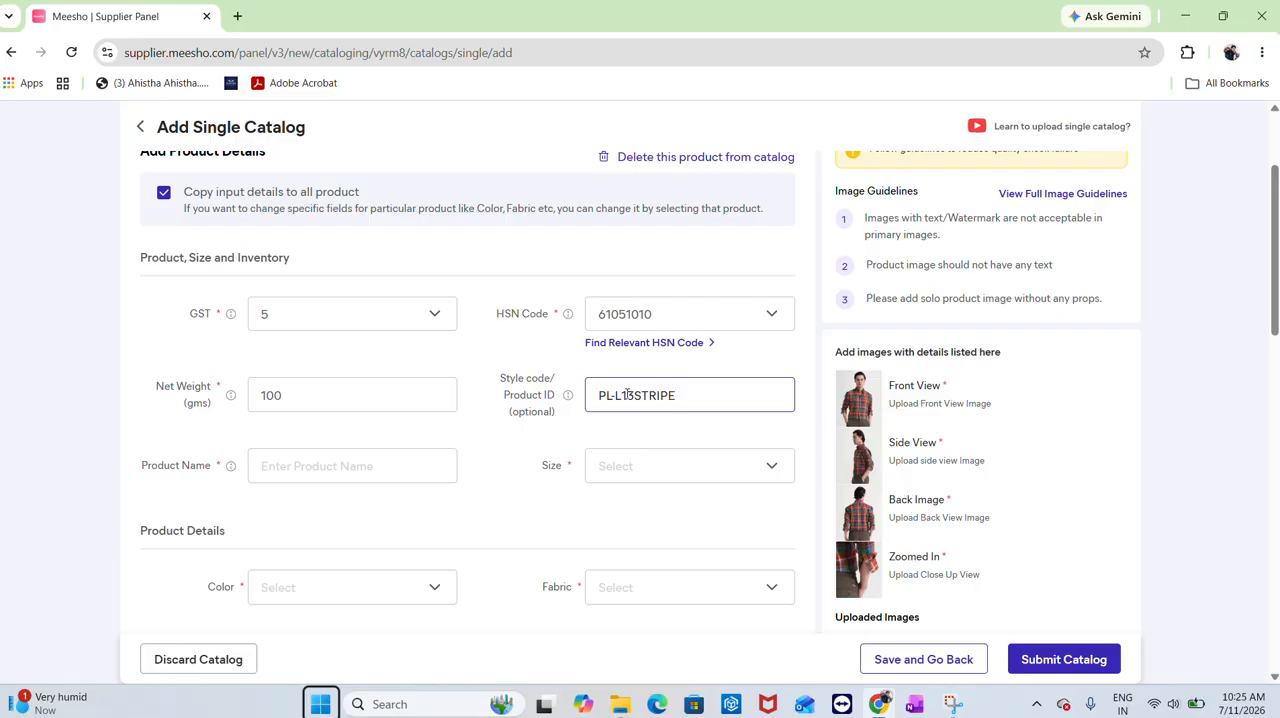
text(BLUE-01)
key(ctrl+a)
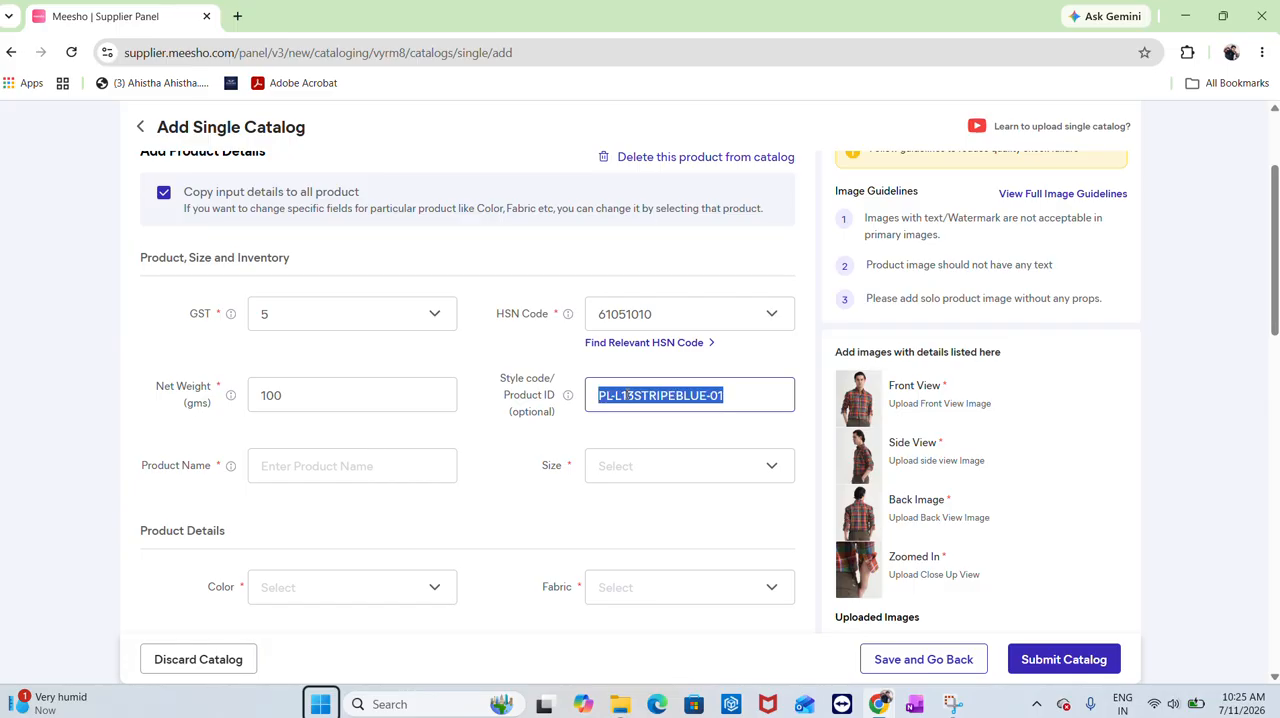
Ask Gemini: "please write product name for this item as it is PLOTAH full sleev linen shirt"
click(343, 465)
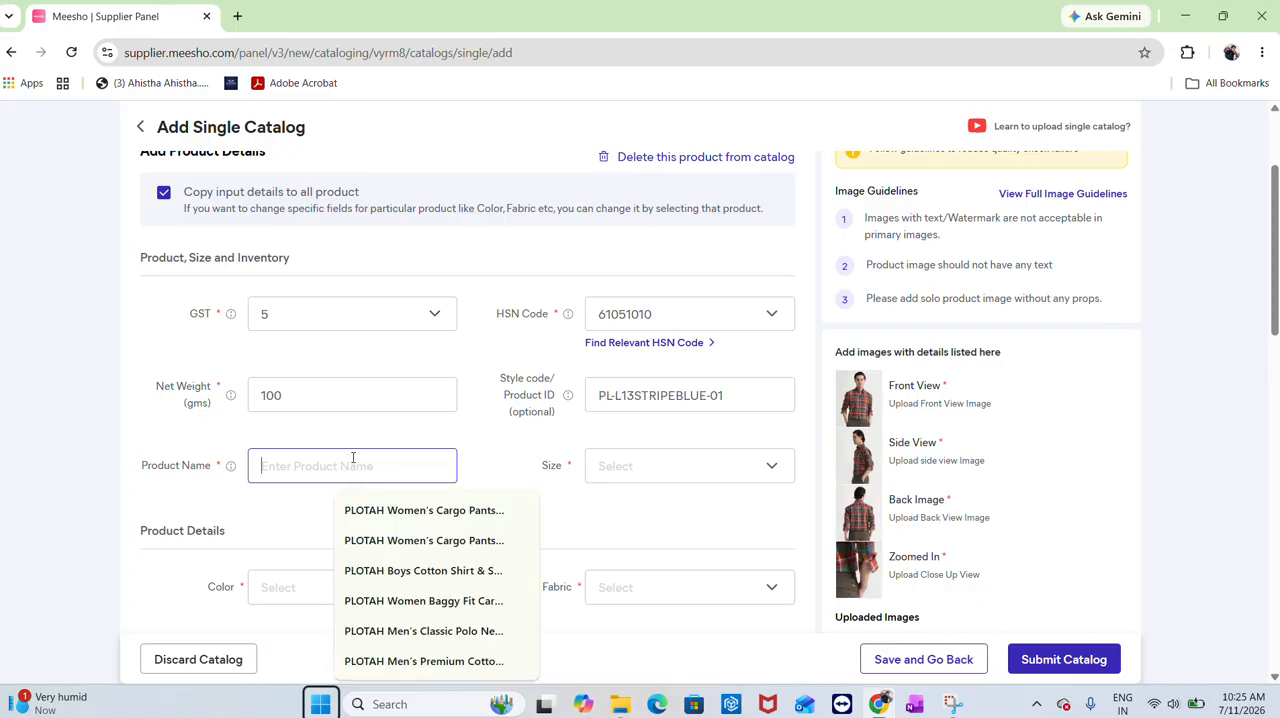
click(977, 157)
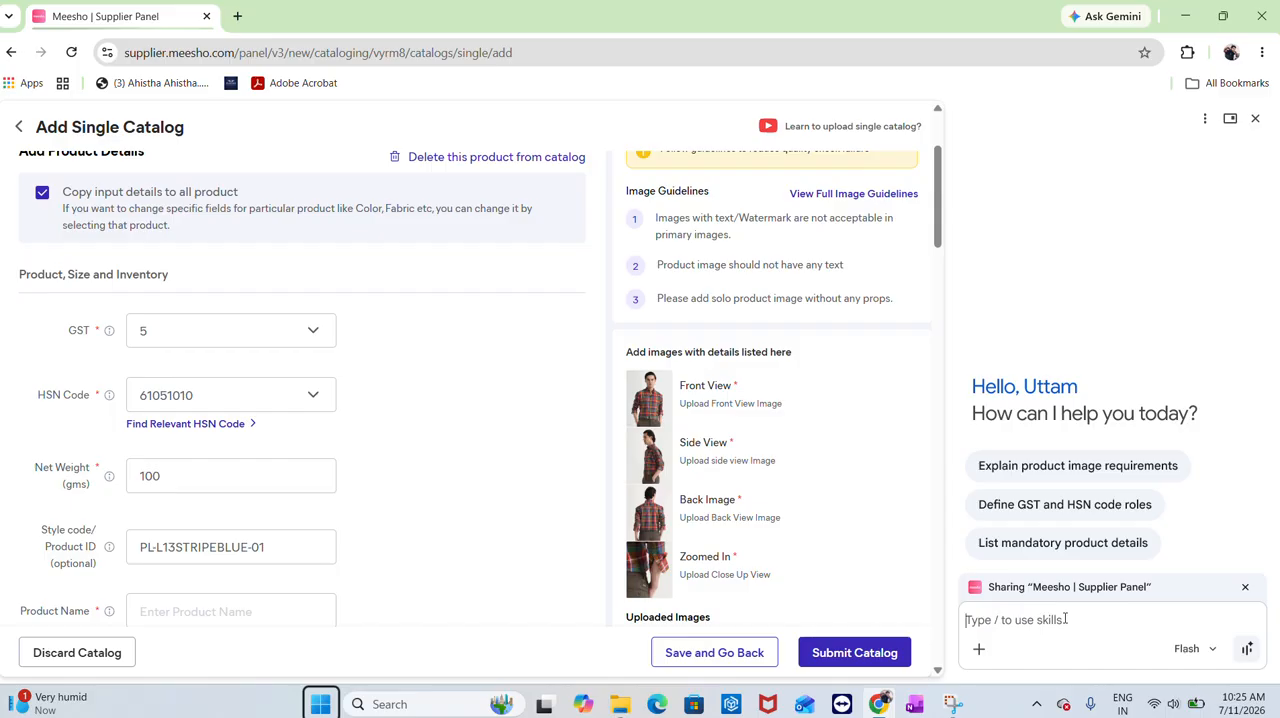
text(please write pro)
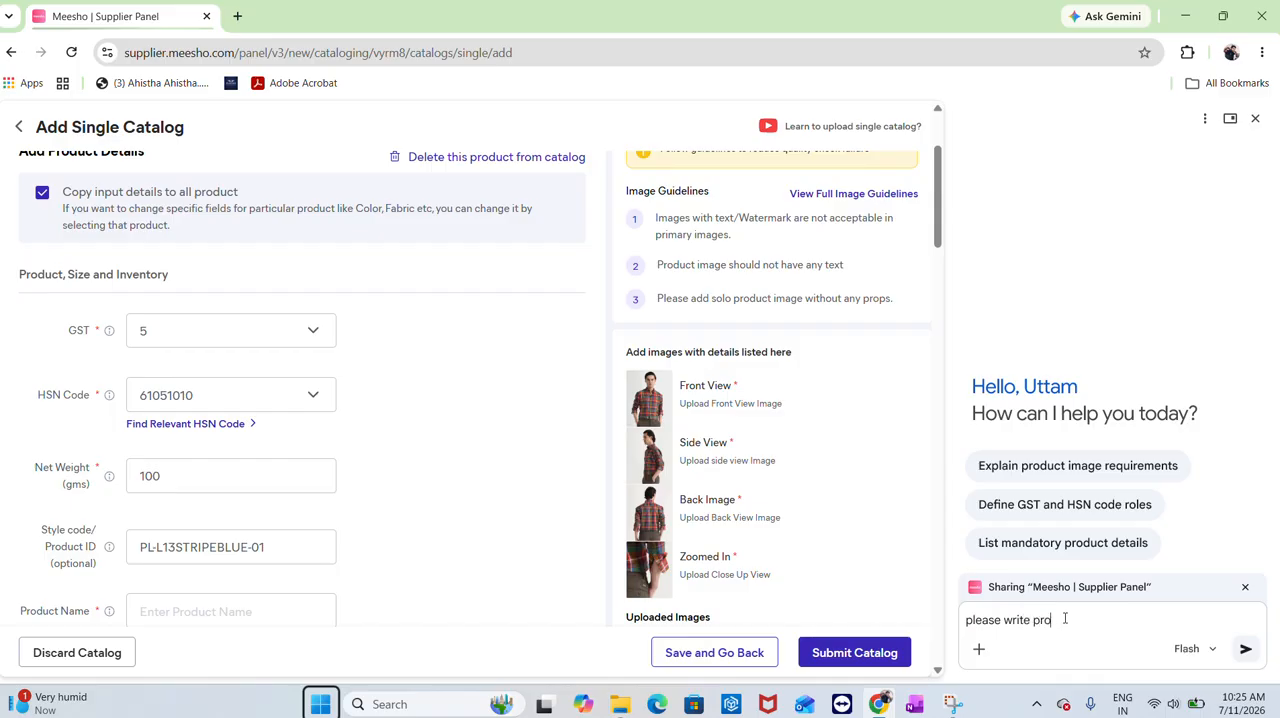
text(duct name for this item a)
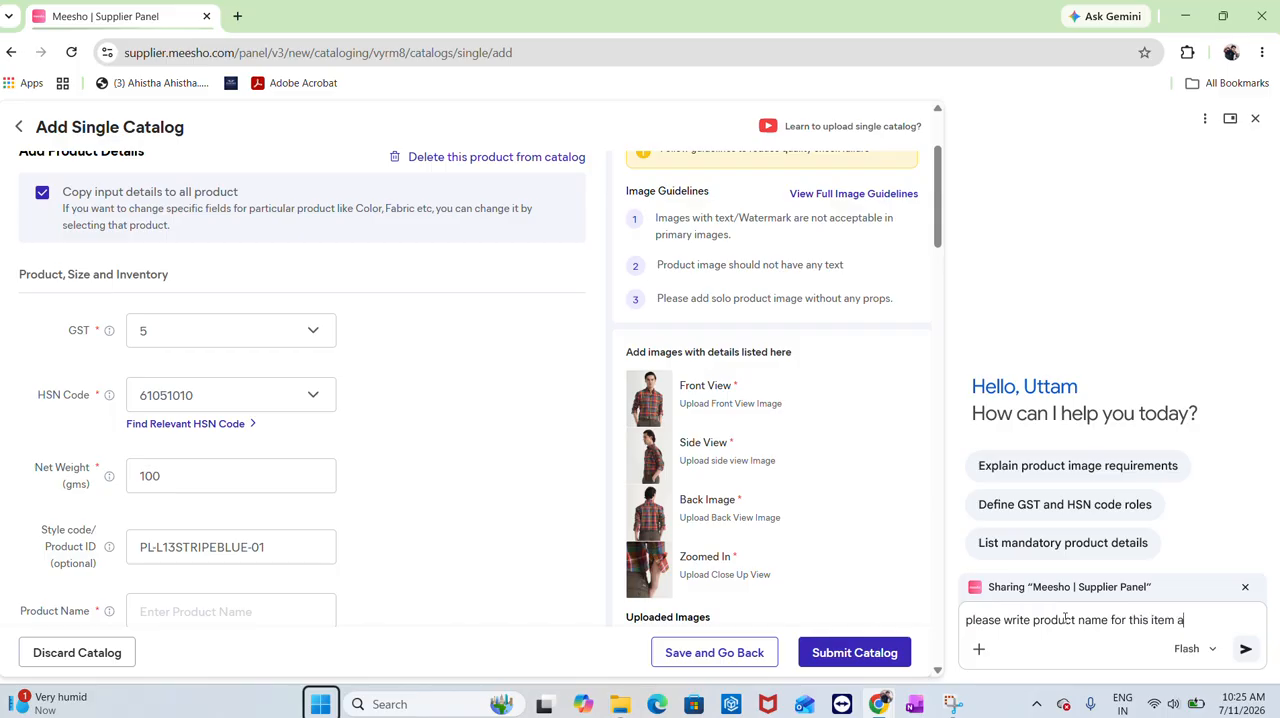
text(s it is PLOTAH)
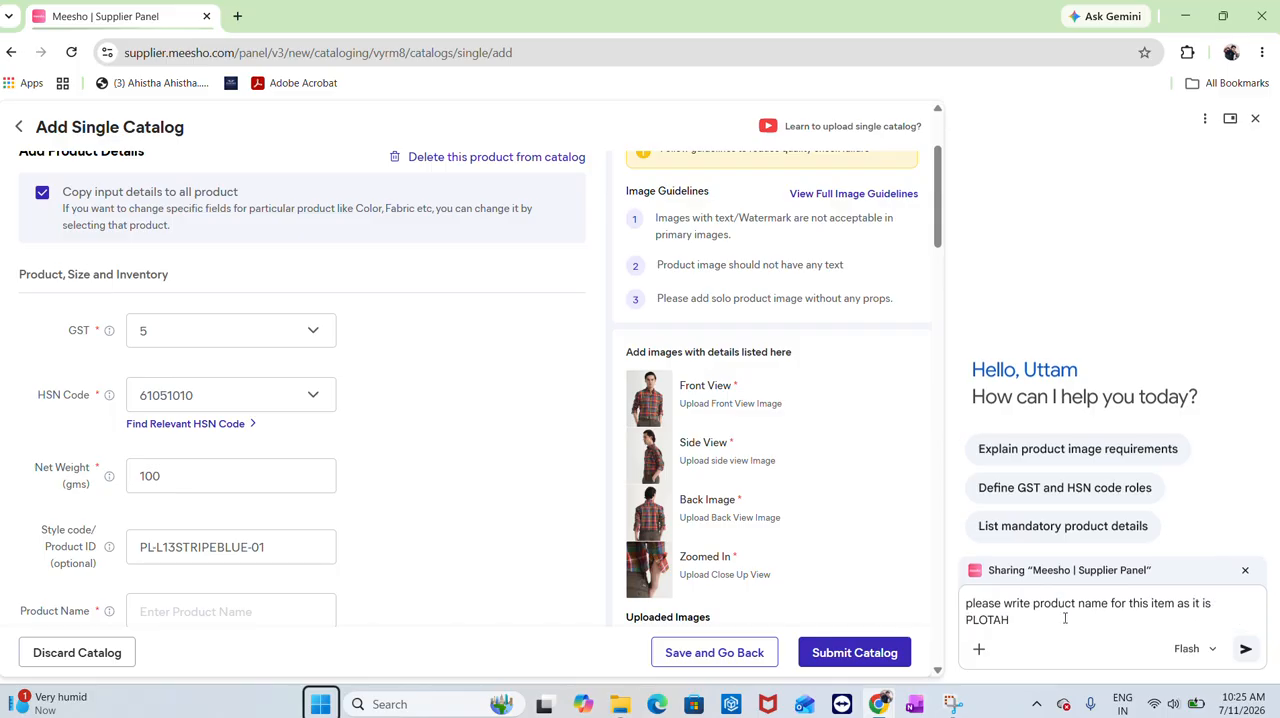
text( full sleev linen shirt)
key(Return)
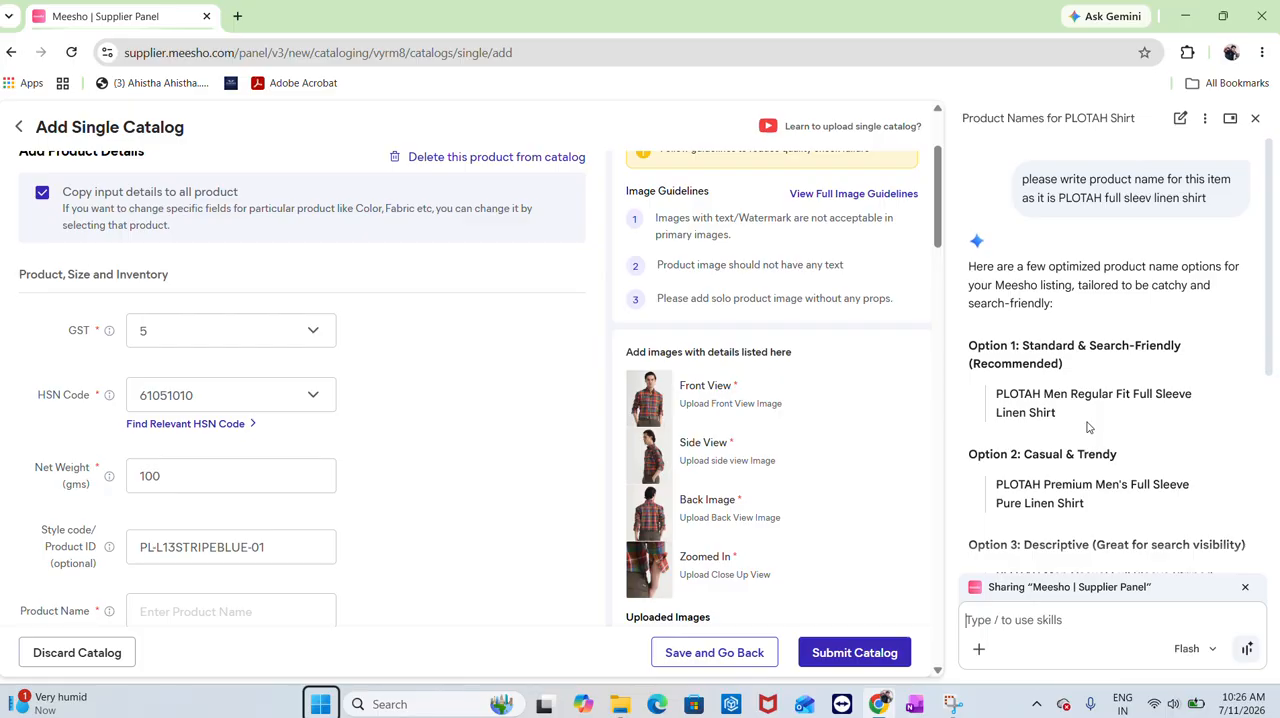
Paste Gemini's first suggestion, PLOTAH Men Regular Fit Full Sleeve Linen Shirt, as the product name and close the Gemini panel
drag(1068, 417, 997, 390)
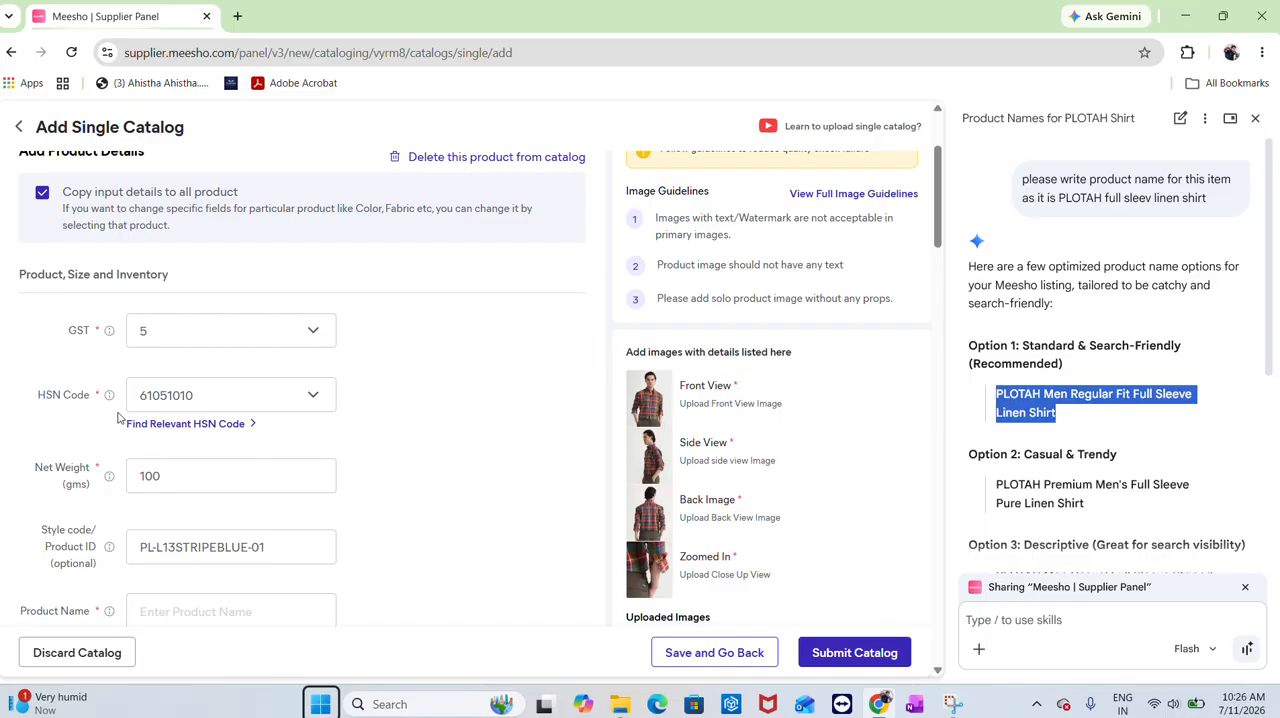
scroll(180, 557, down, 1)
click(185, 533)
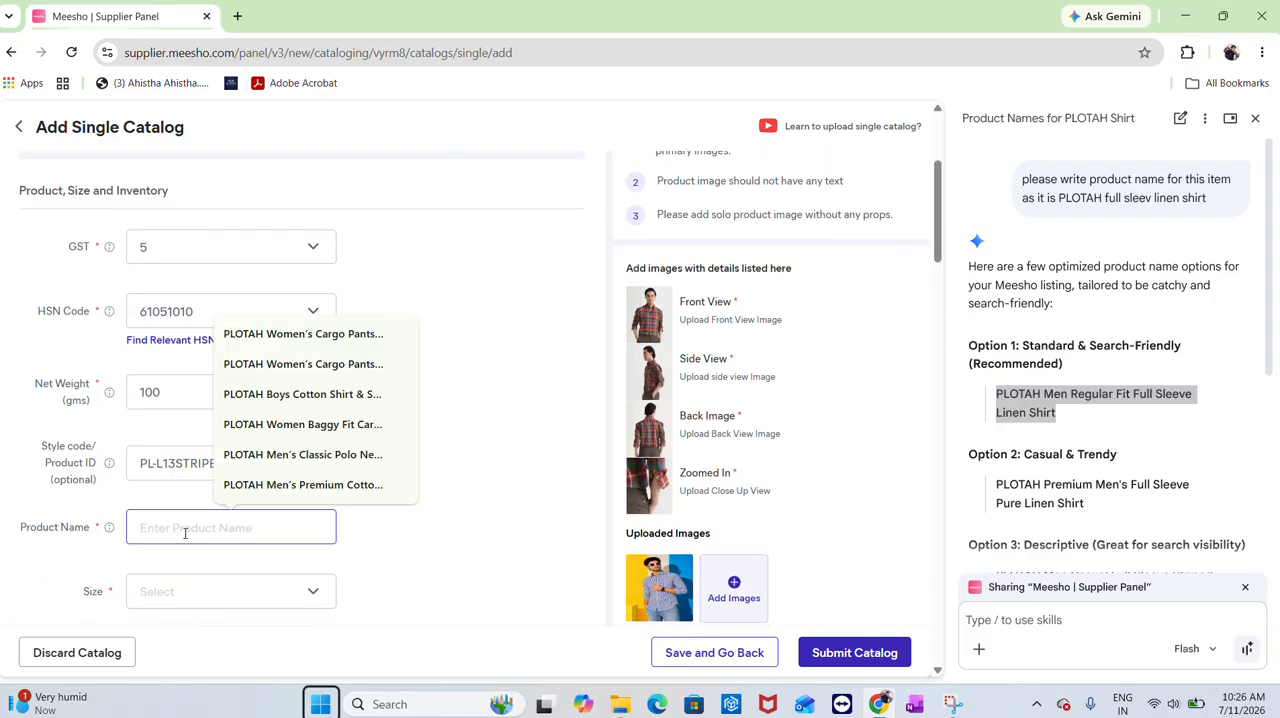
key(ctrl+v)
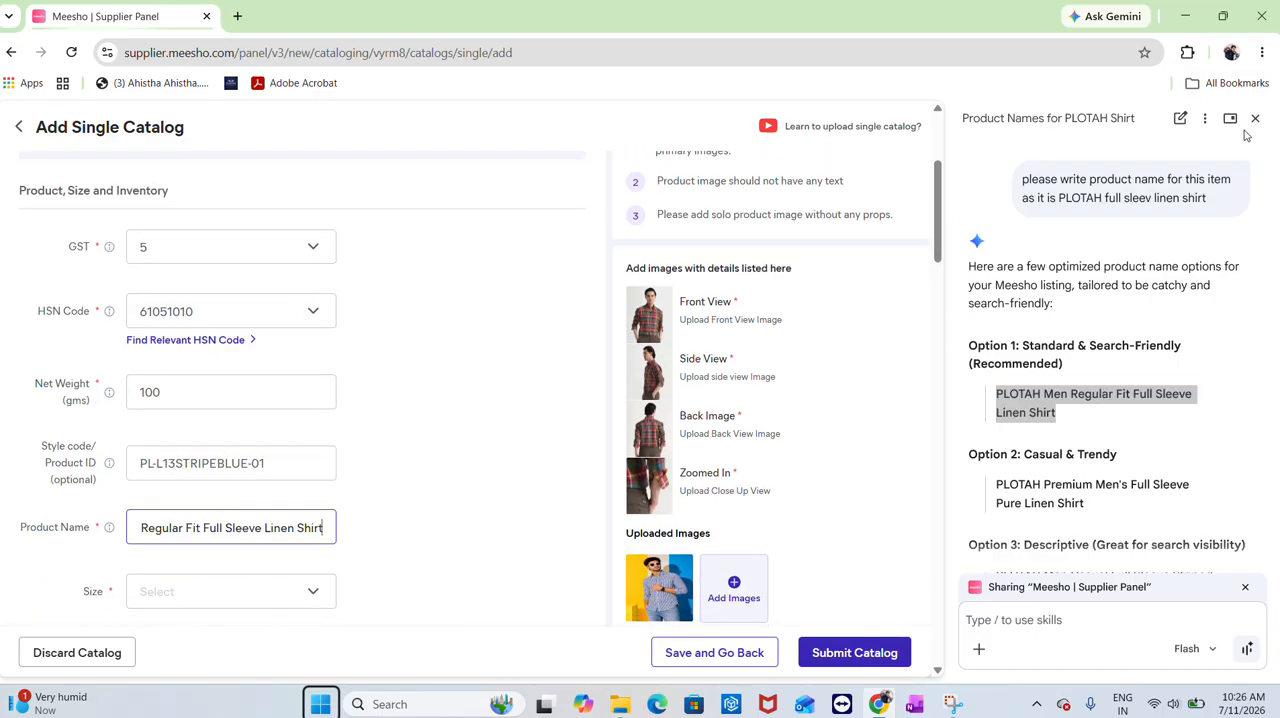
click(1255, 118)
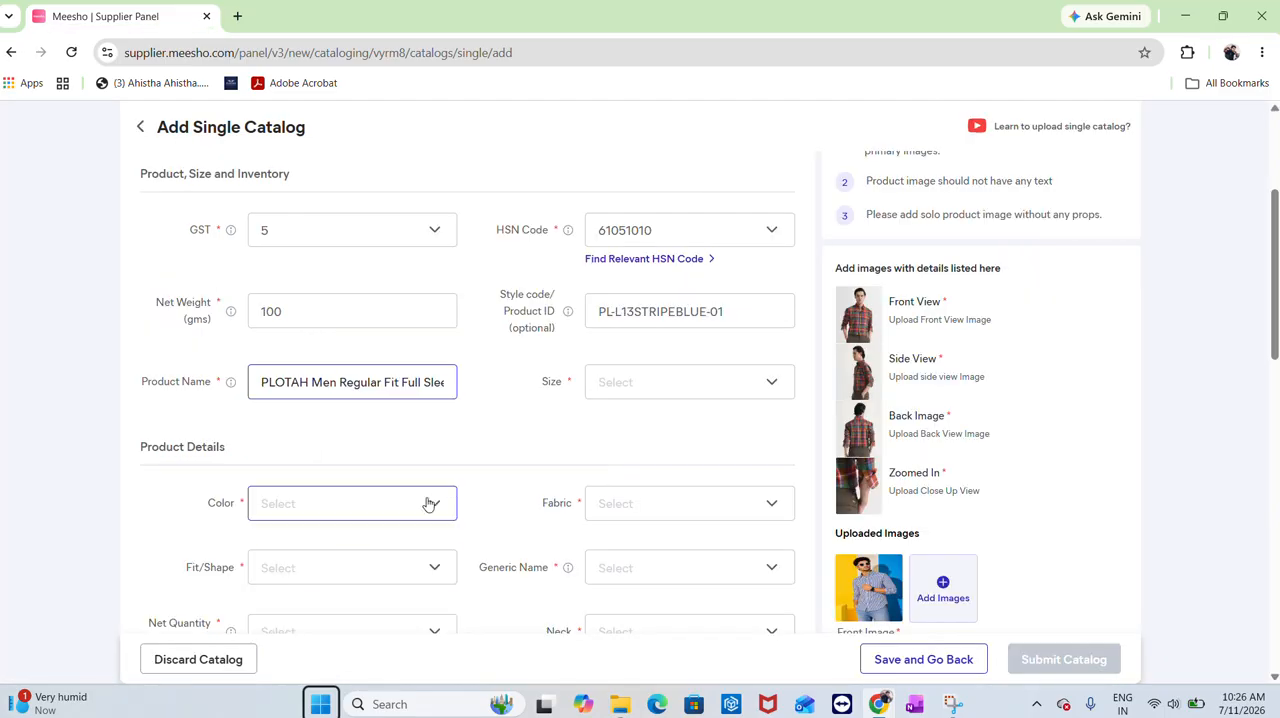
Select sizes M, L and XL for the product and apply
click(658, 401)
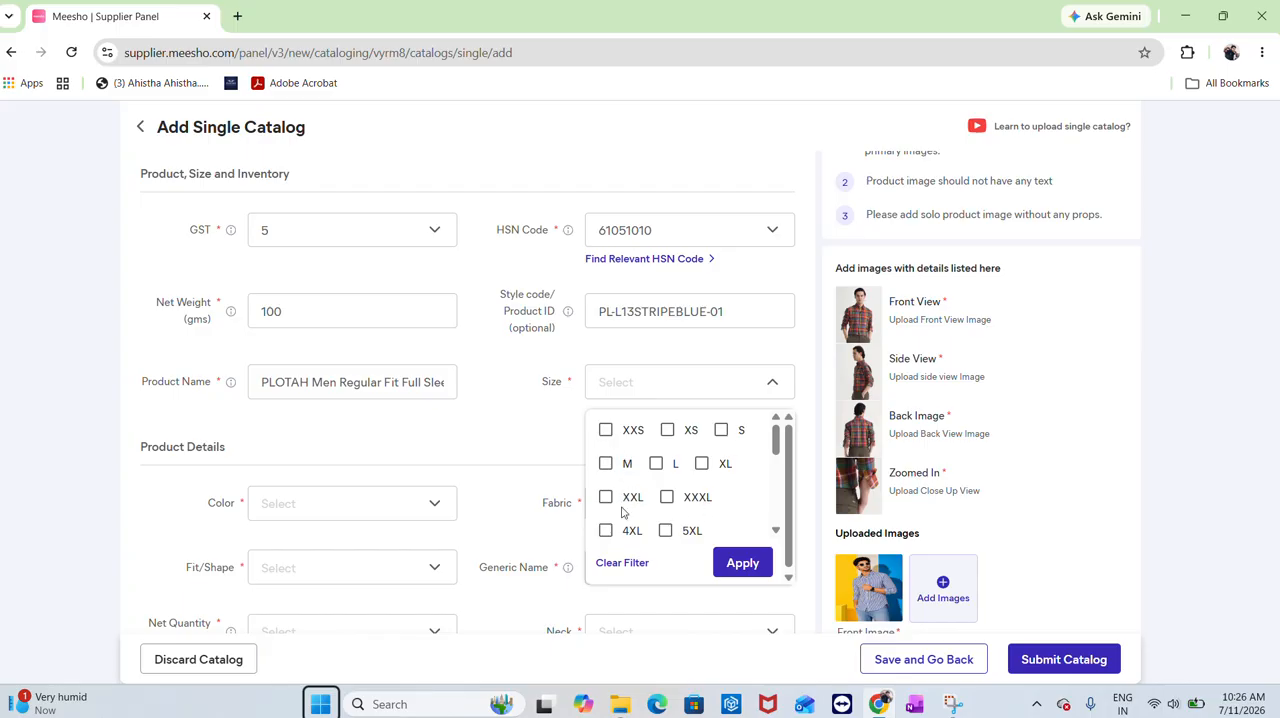
click(606, 465)
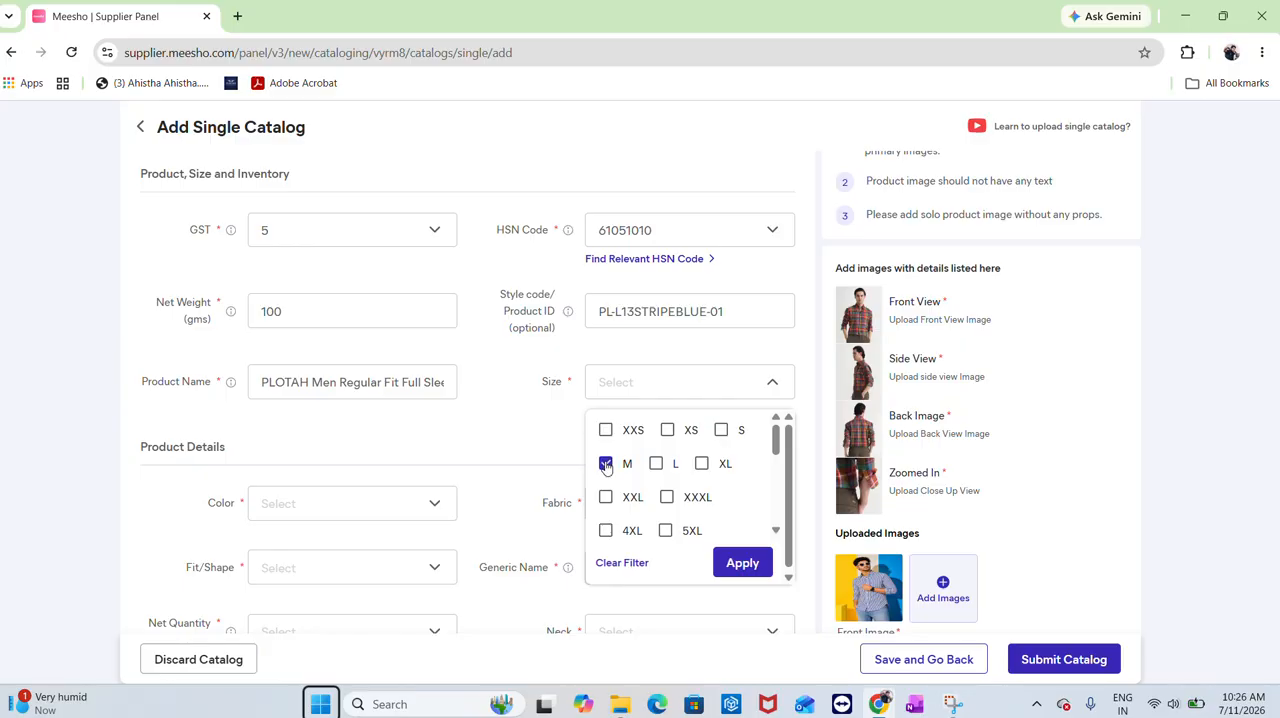
click(656, 465)
click(738, 565)
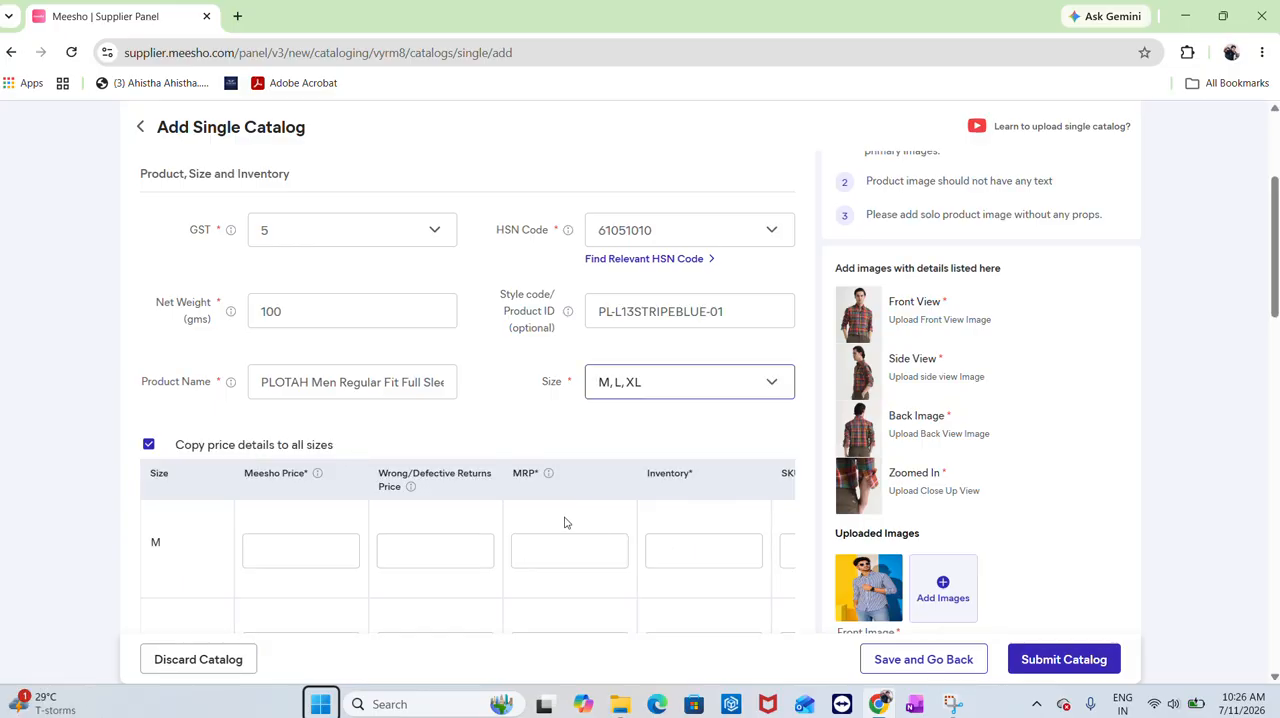
Set the Meesho price to 699 for all sizes
scroll(565, 520, down, 2)
click(279, 293)
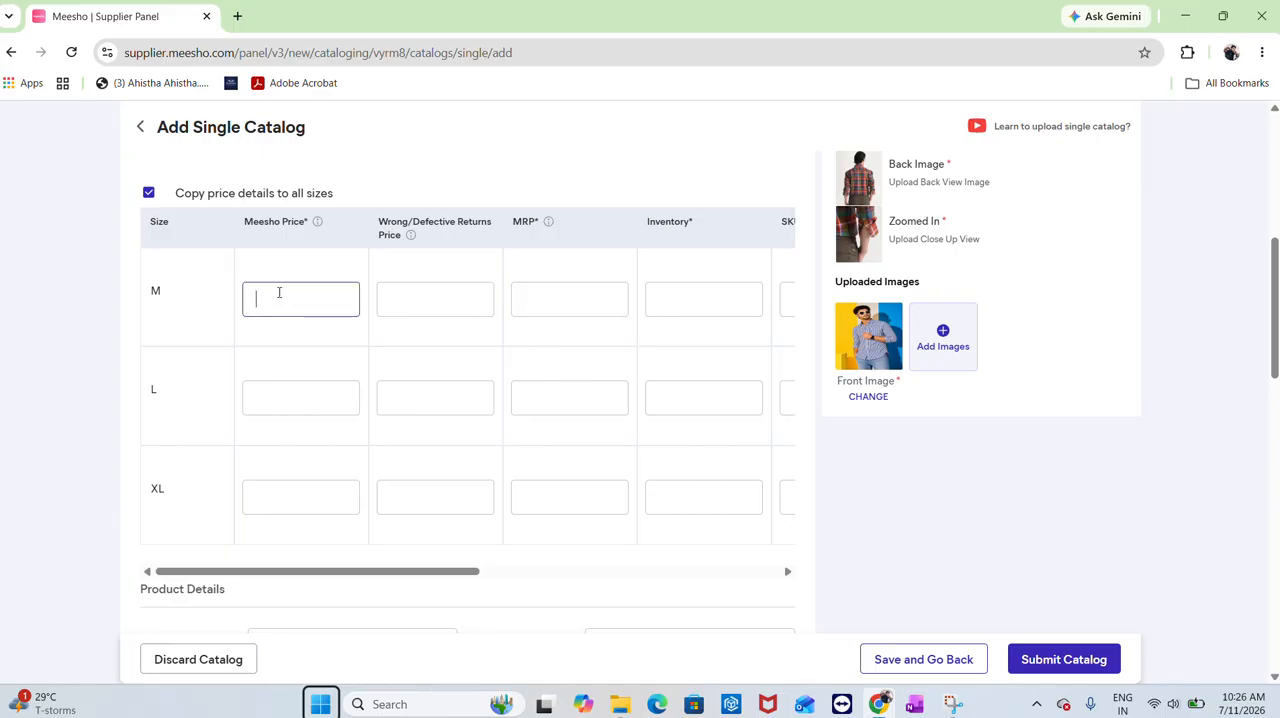
text(699)
Set the MRP to 1999 for all sizes
click(540, 290)
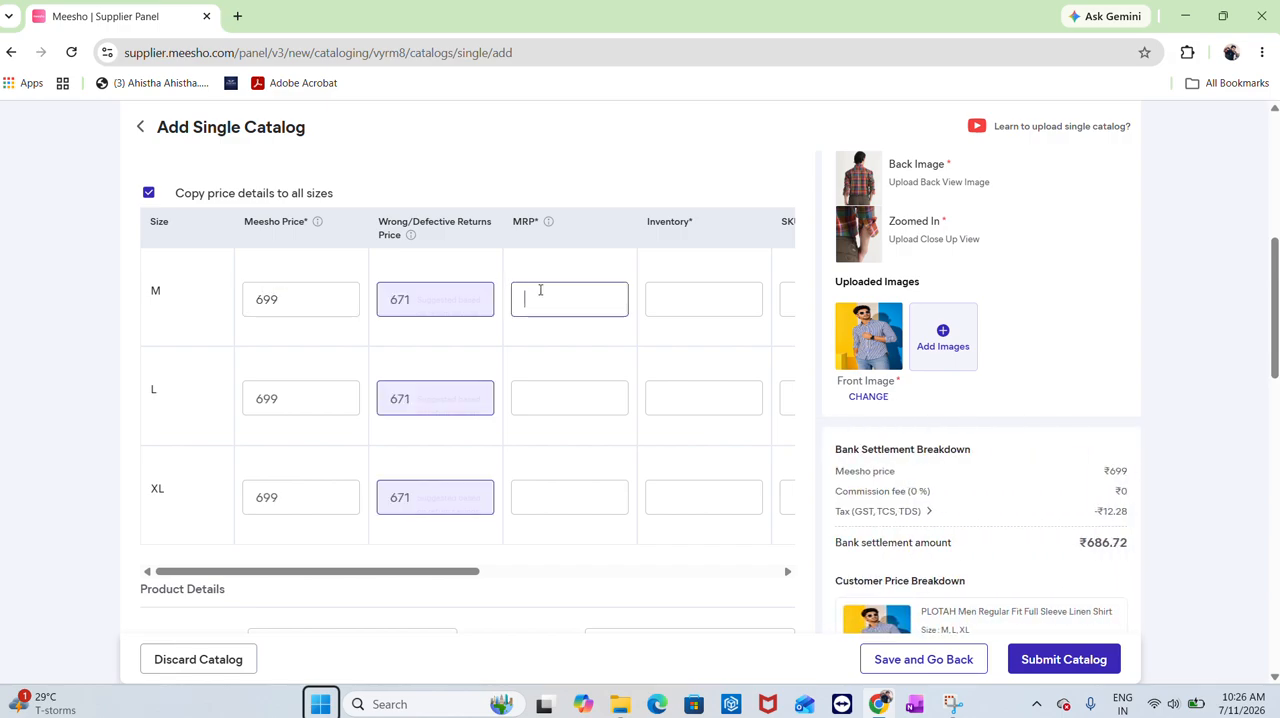
text(12)
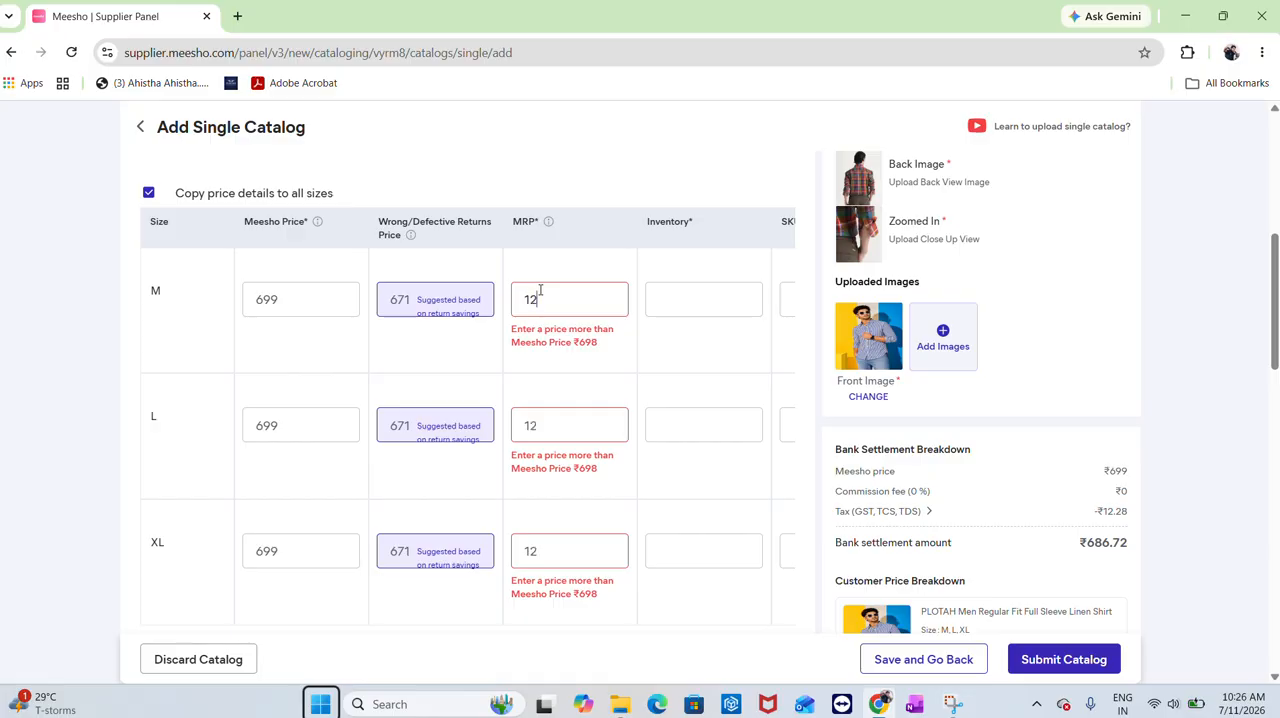
text(99)
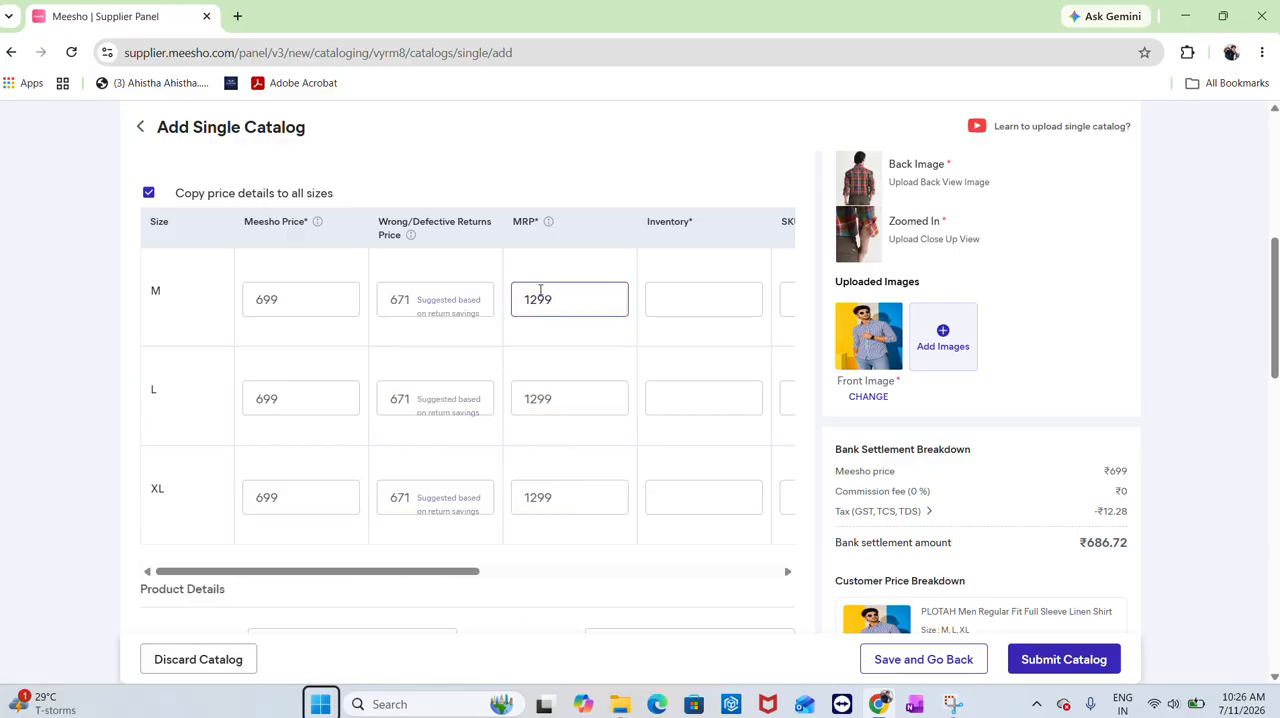
key(BackSpace)
text(9)
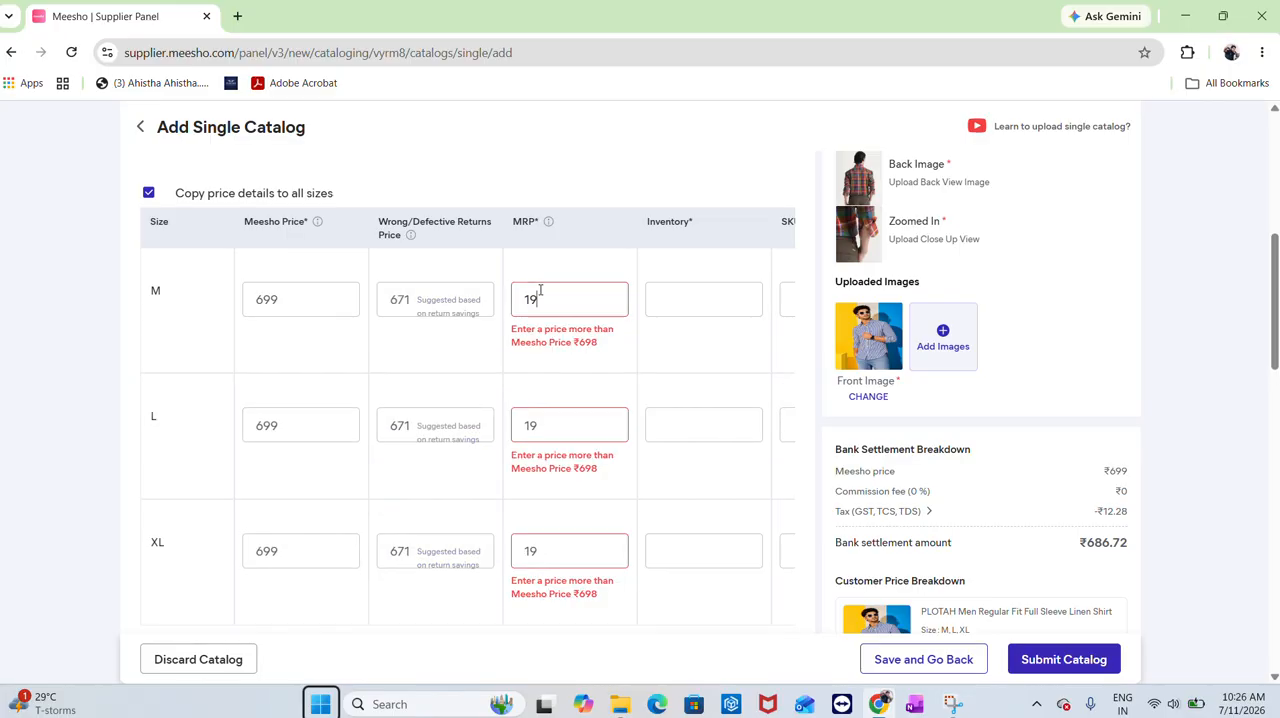
text(99)
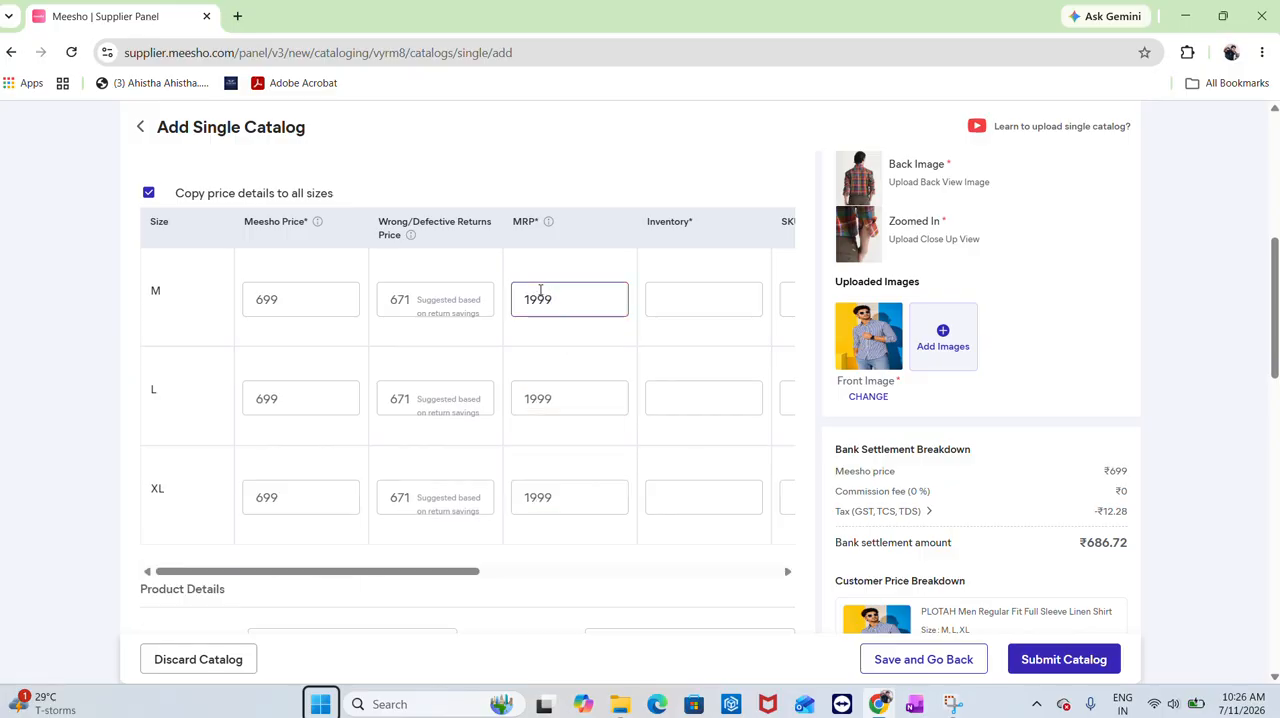
Set the inventory to 10 for the M, L and XL sizes
click(720, 293)
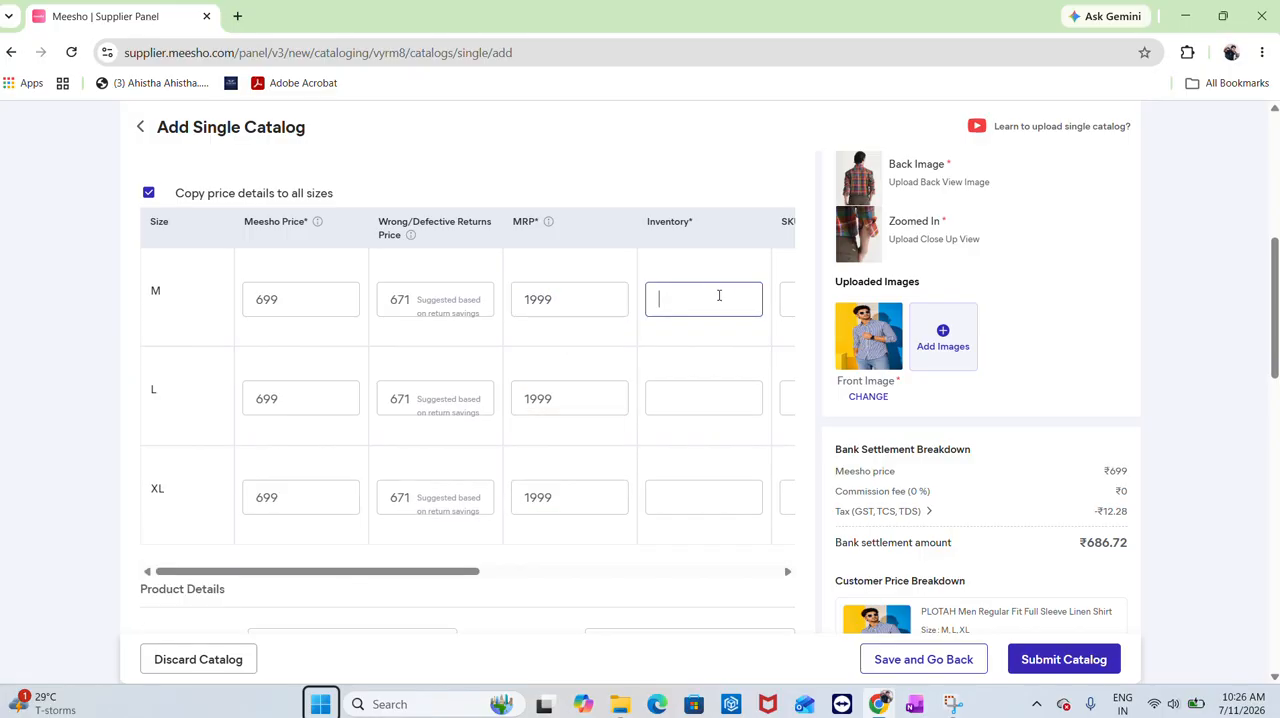
text(10)
click(674, 397)
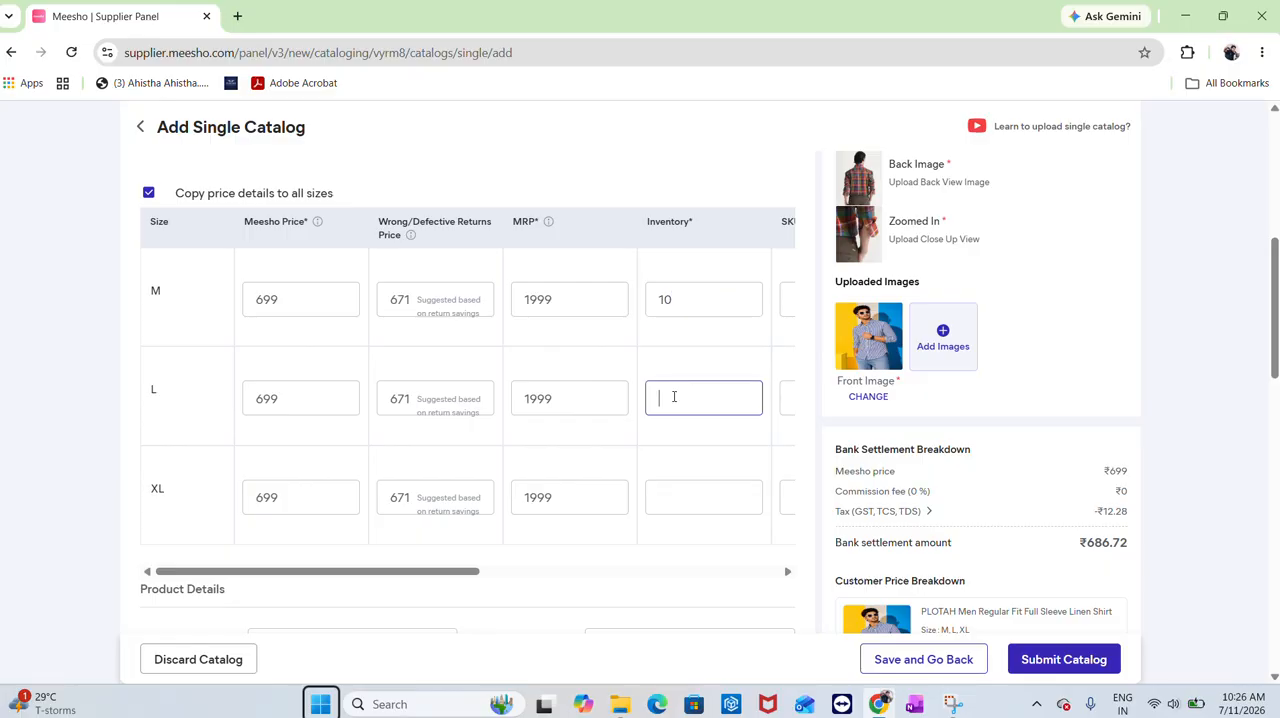
click(660, 498)
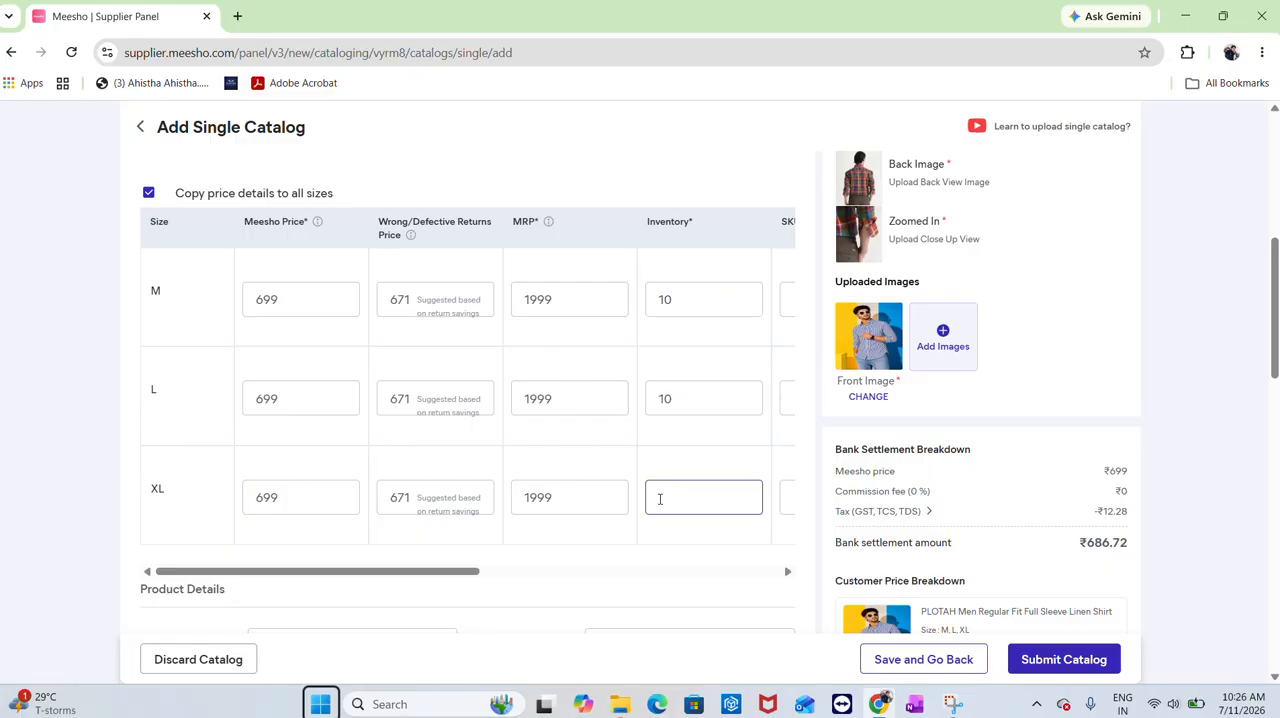
click(659, 461)
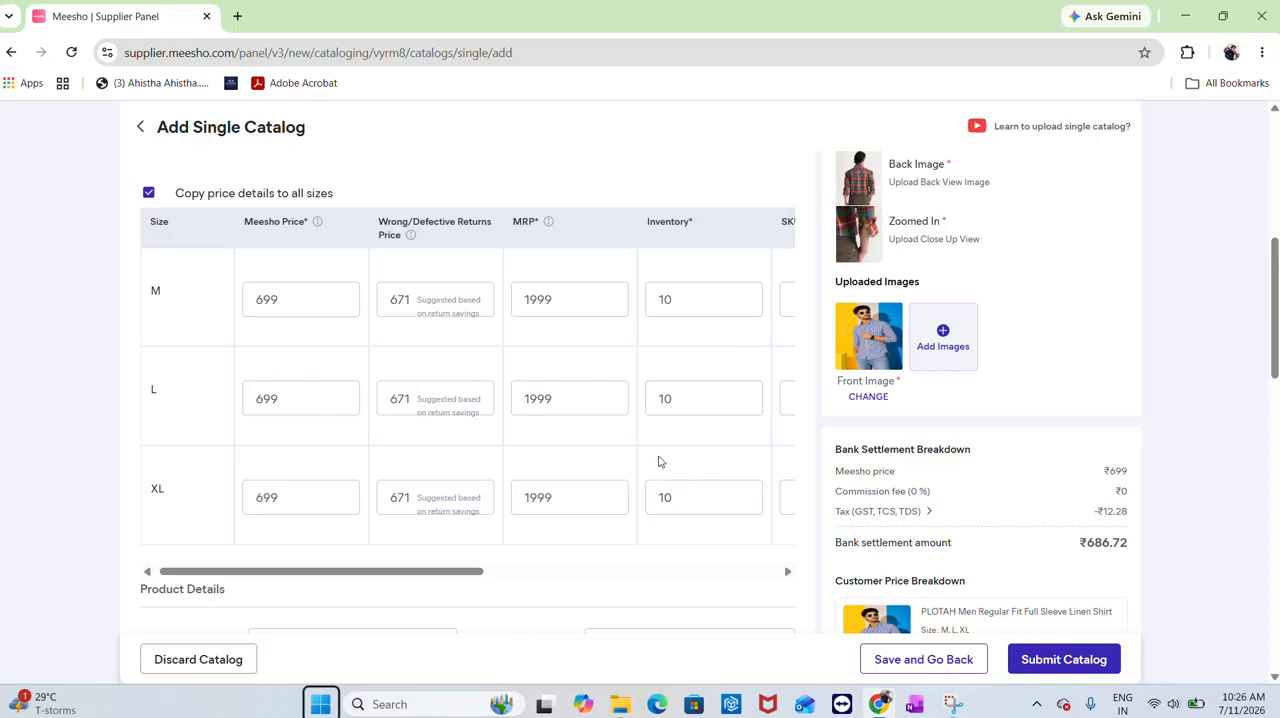
Copy the style code into the M row's SKU ID and append M
scroll(659, 461, right, 3)
click(591, 299)
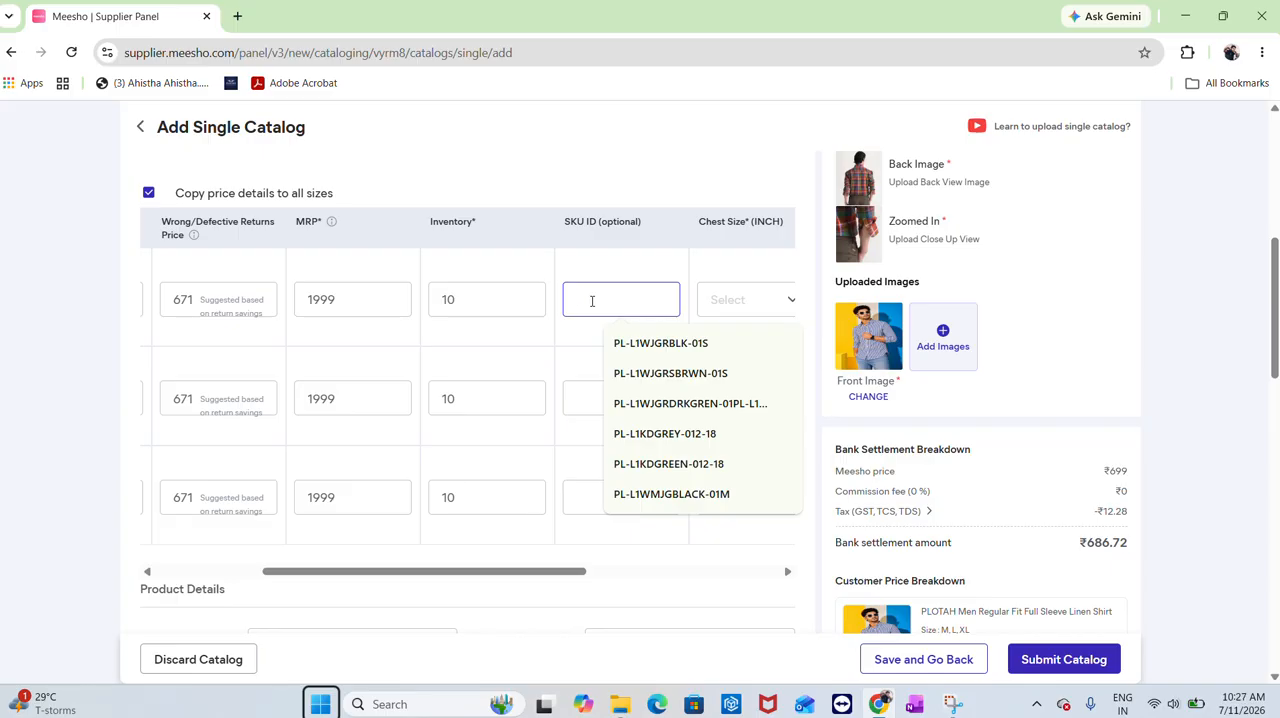
scroll(591, 300, up, 1)
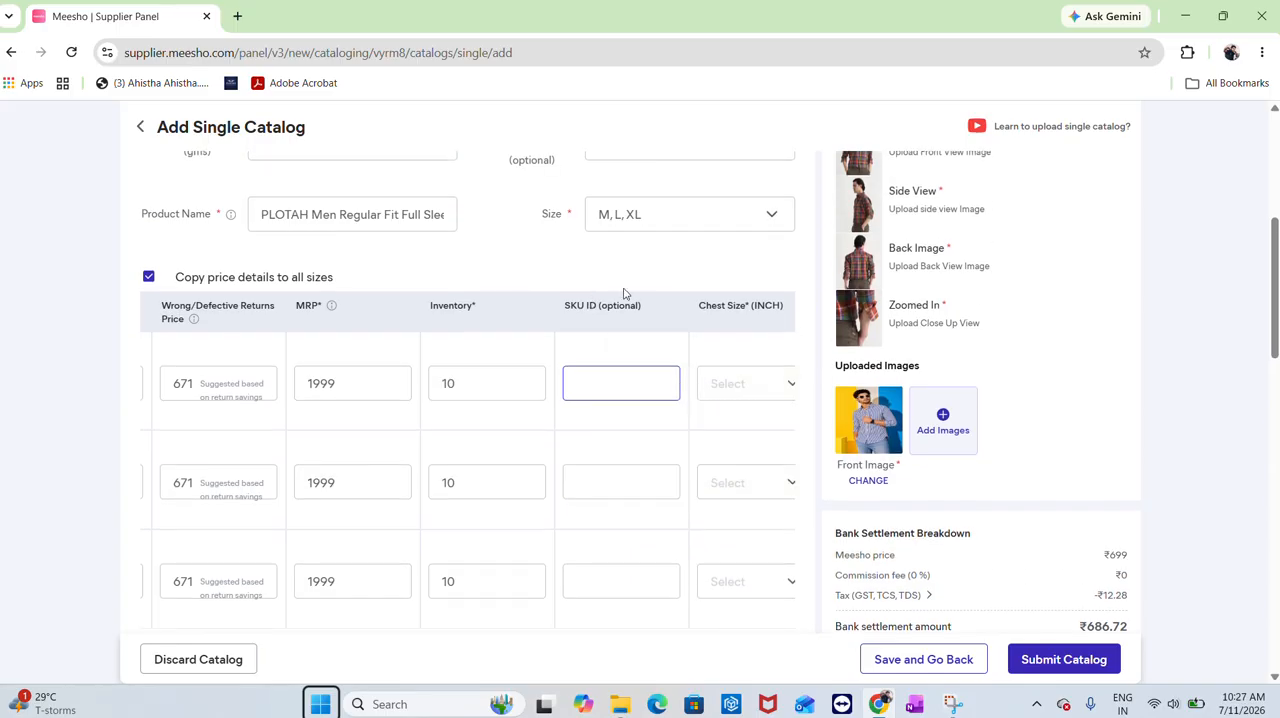
scroll(624, 293, up, 1)
click(724, 229)
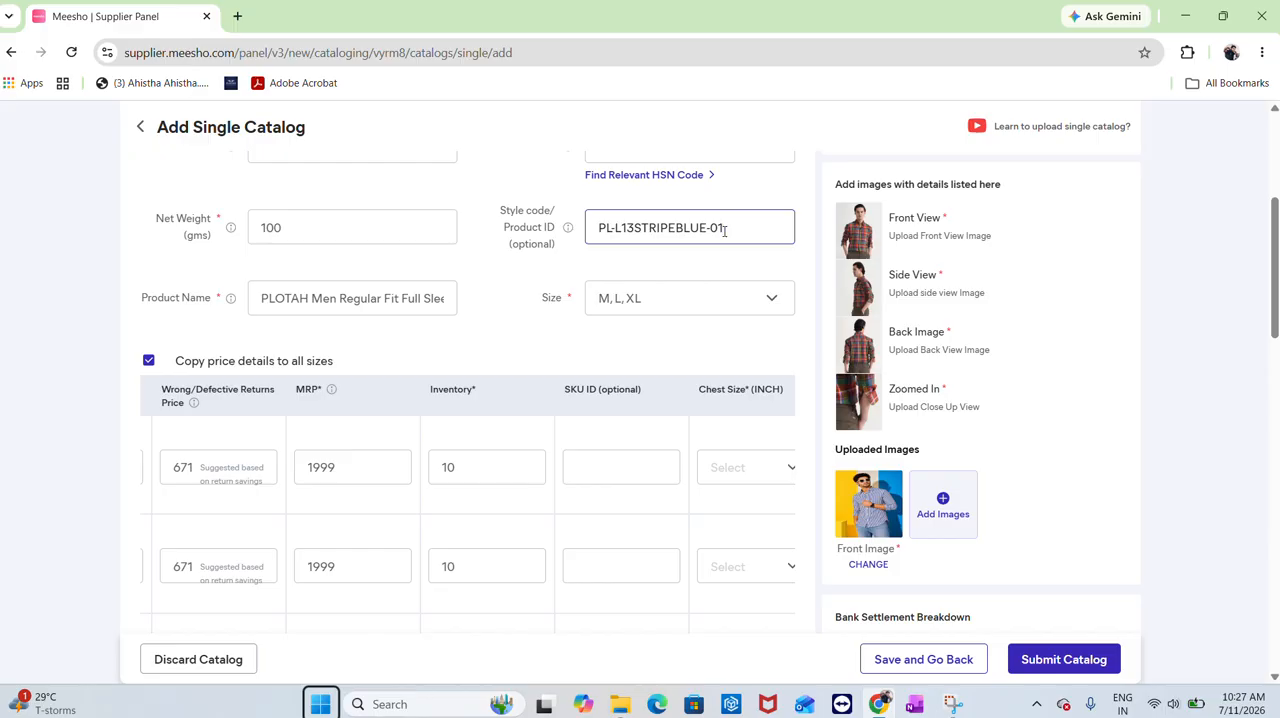
key(ctrl+a)
scroll(695, 342, down, 1)
click(614, 396)
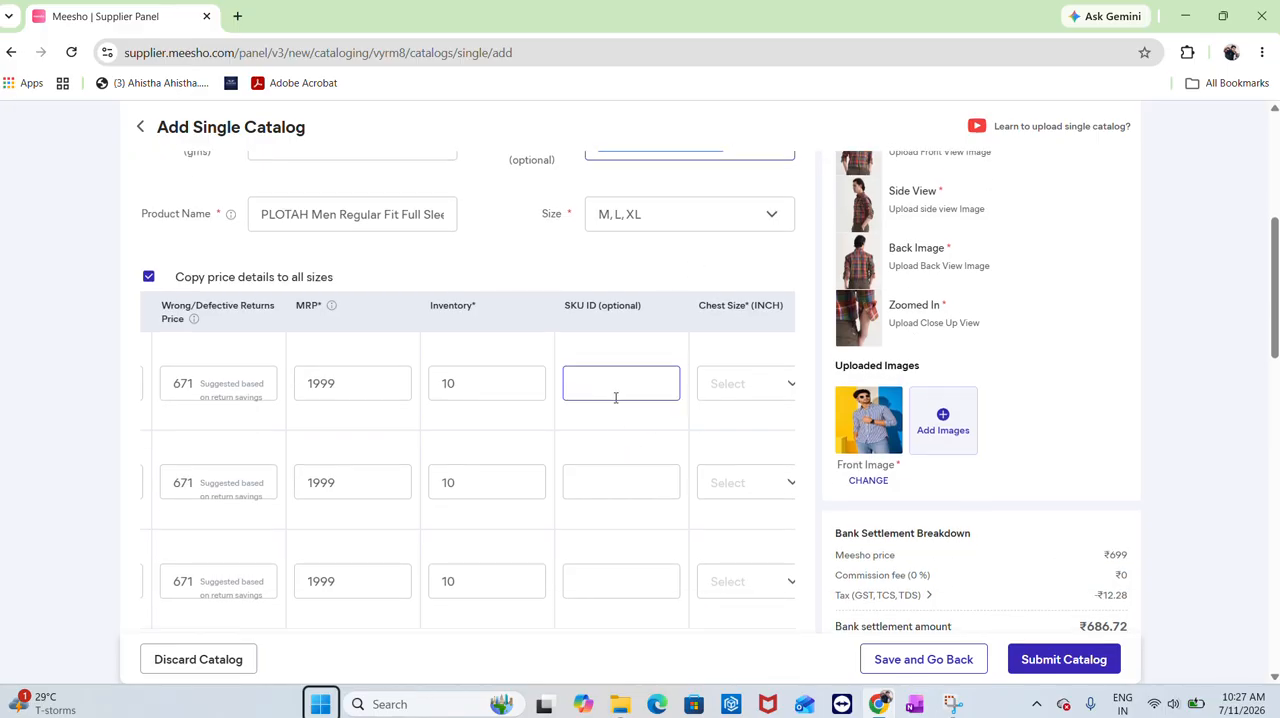
key(ctrl+v)
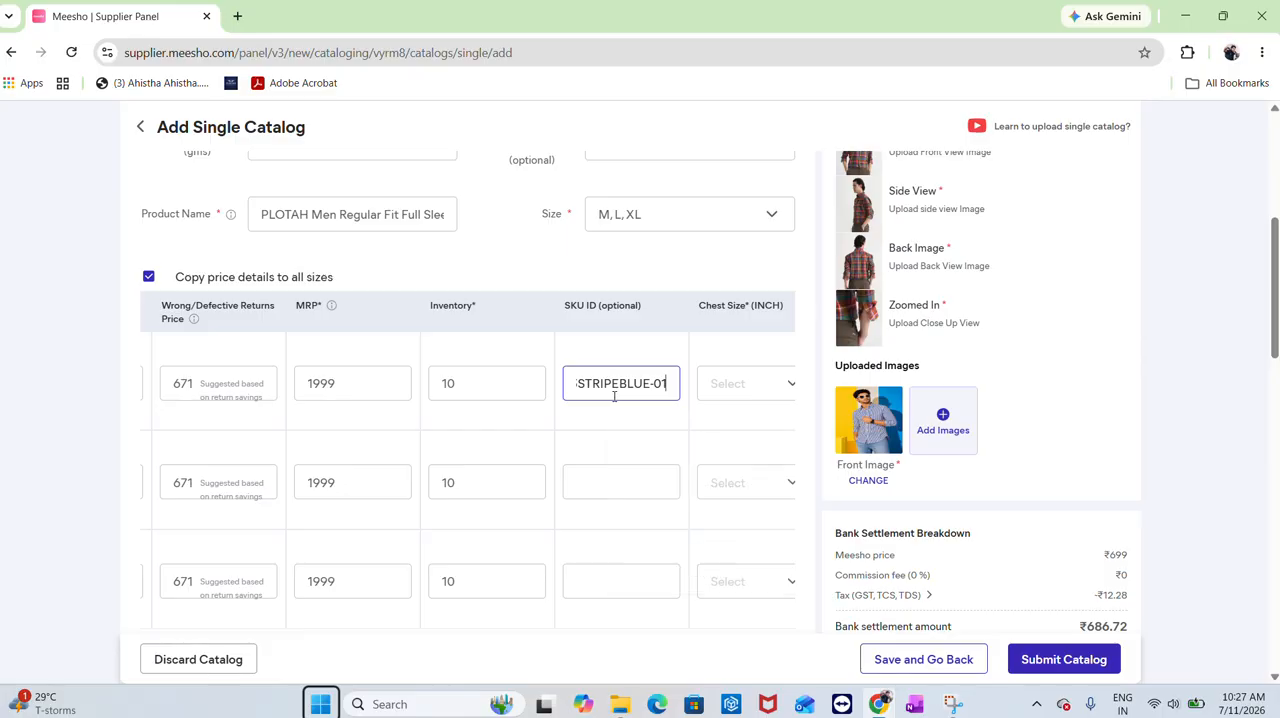
text(M)
Enter SKU IDs for the L and XL rows as the style code followed by L and XL
click(620, 481)
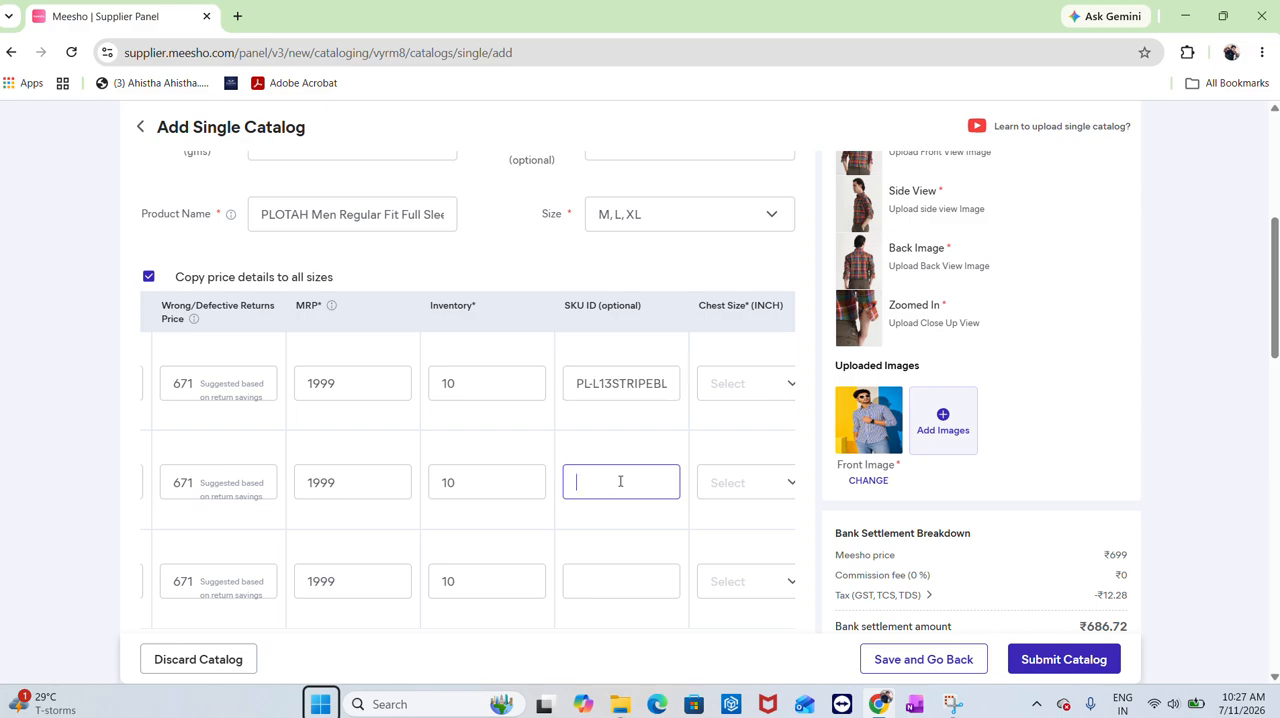
key(ctrl+v)
text(L)
click(632, 575)
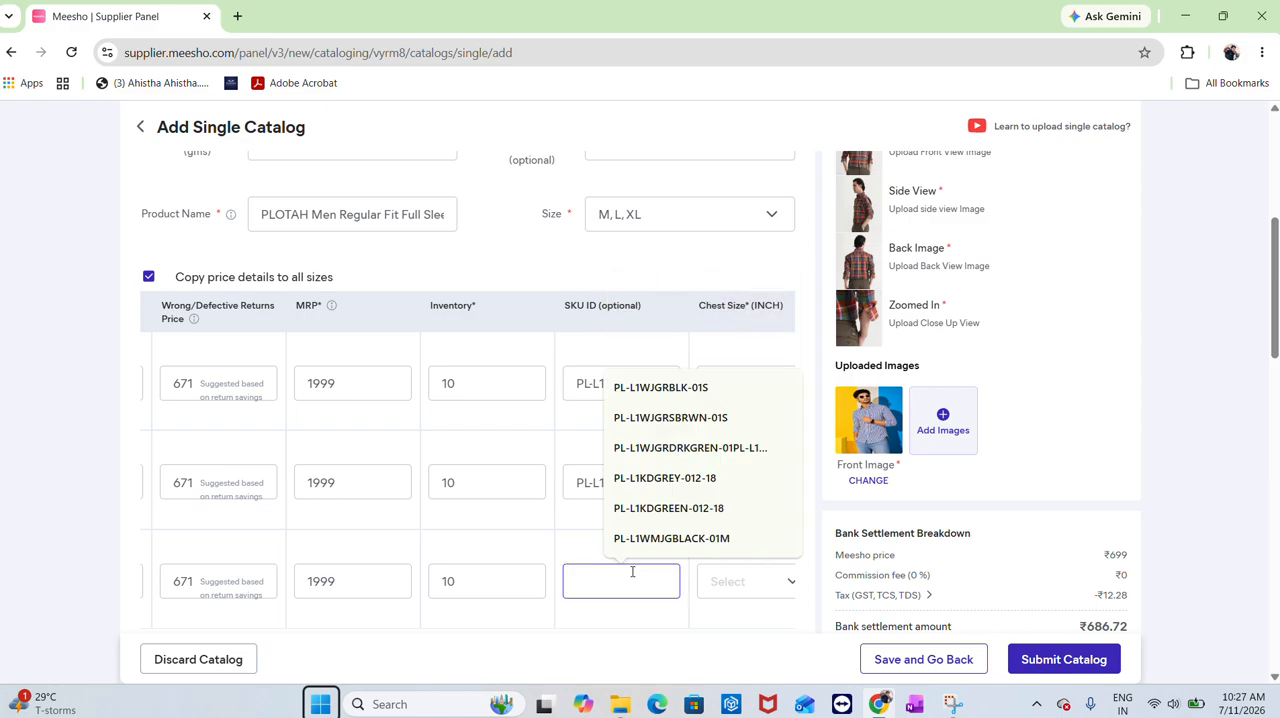
key(ctrl+v)
text(XL)
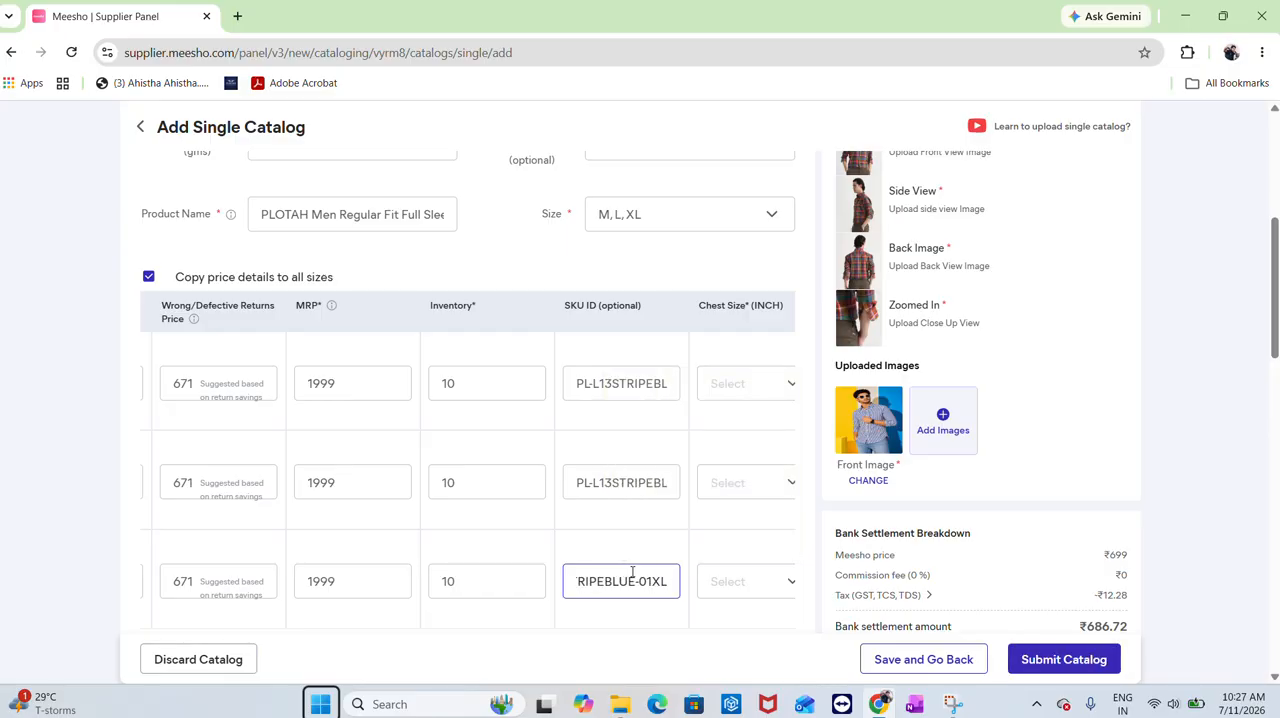
Open the PLOTAH men's shirt size chart image 83278 from the Downloads lining folder to check measurements
scroll(632, 575, right, 3)
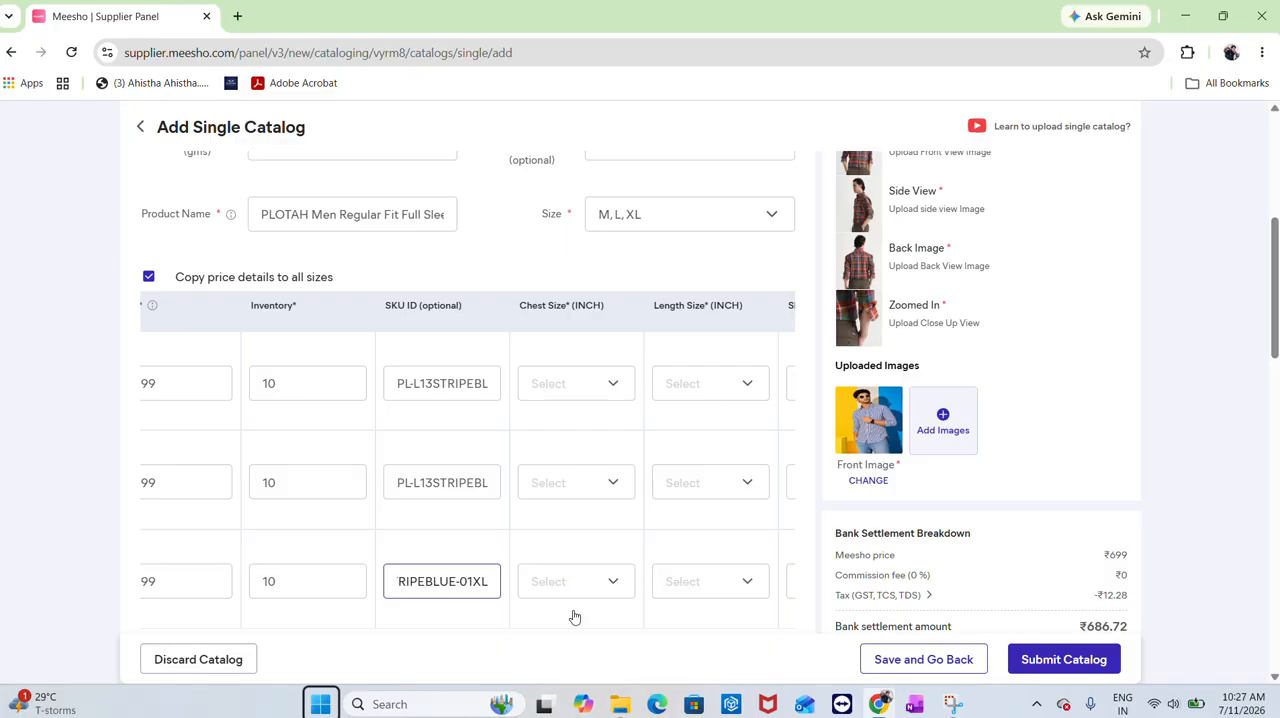
click(620, 704)
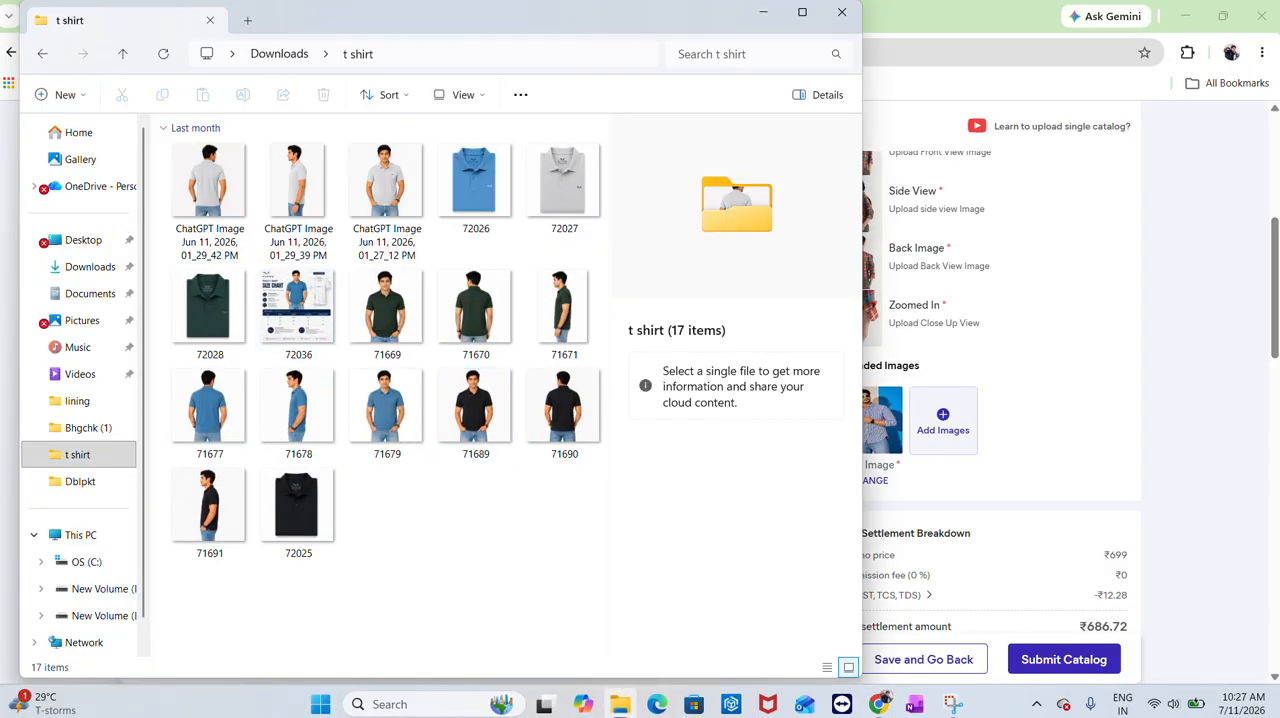
click(100, 279)
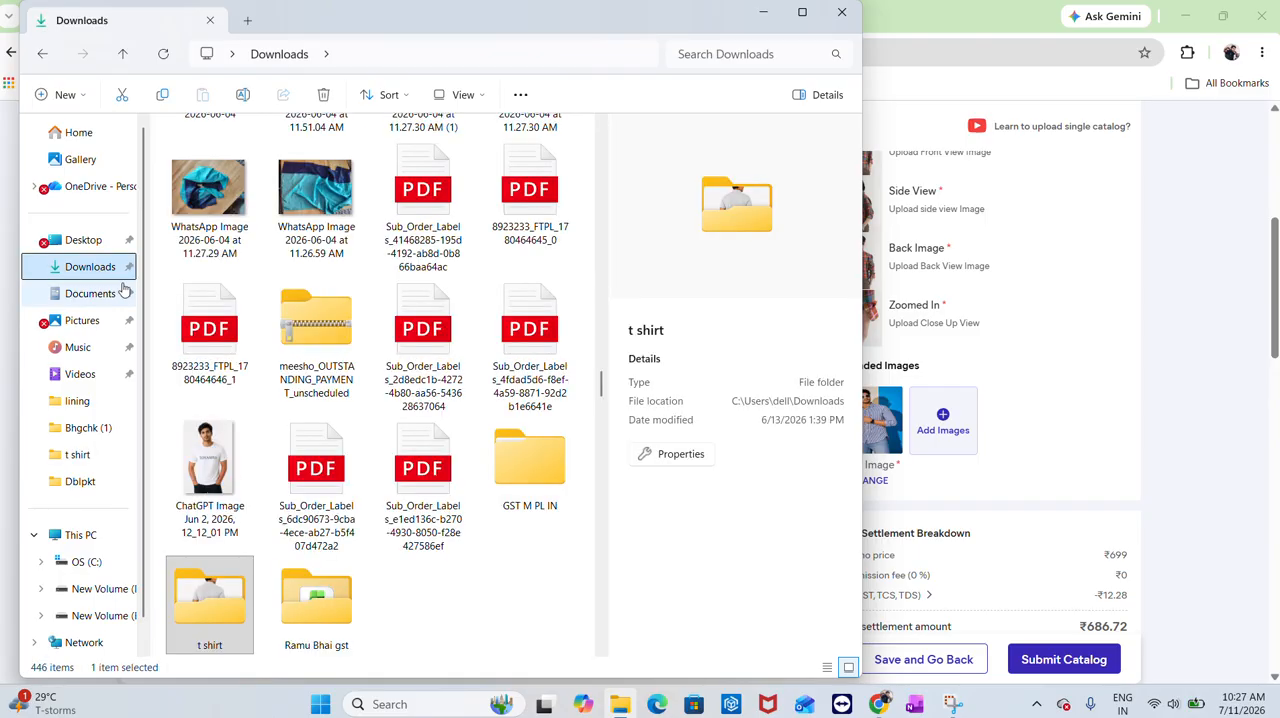
scroll(290, 381, down, 3)
scroll(290, 381, up, 15)
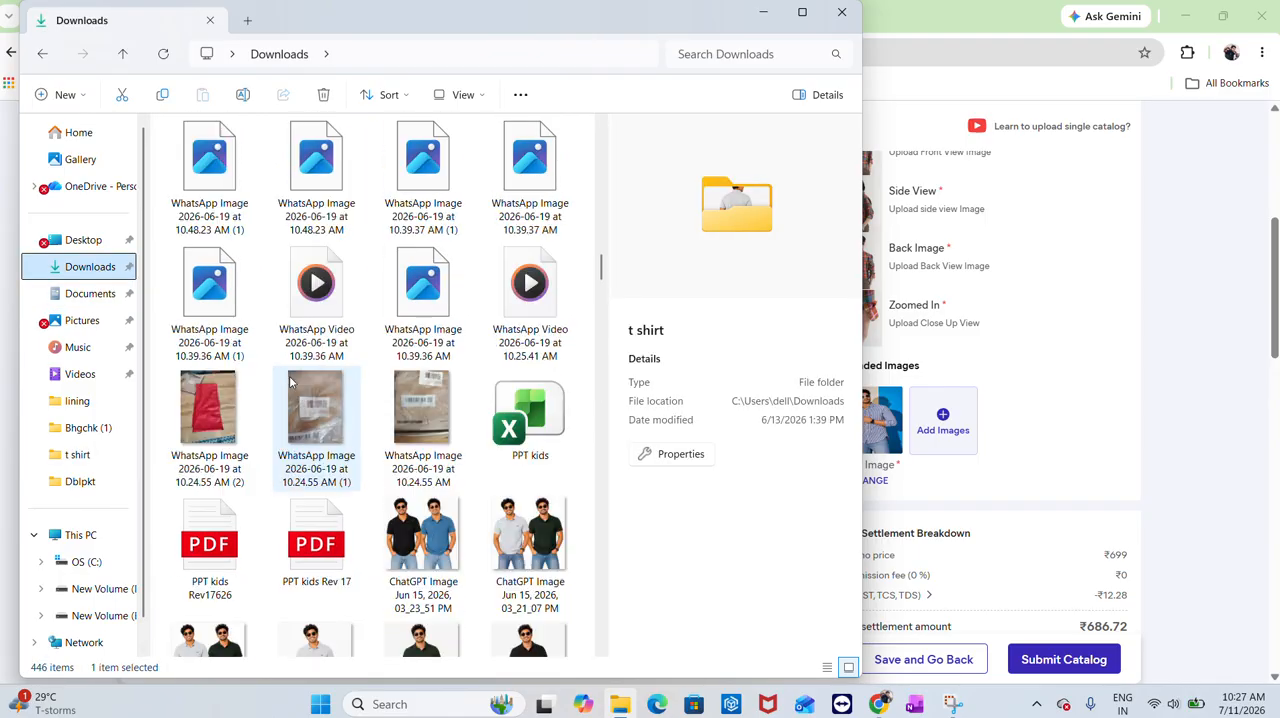
scroll(290, 381, down, 5)
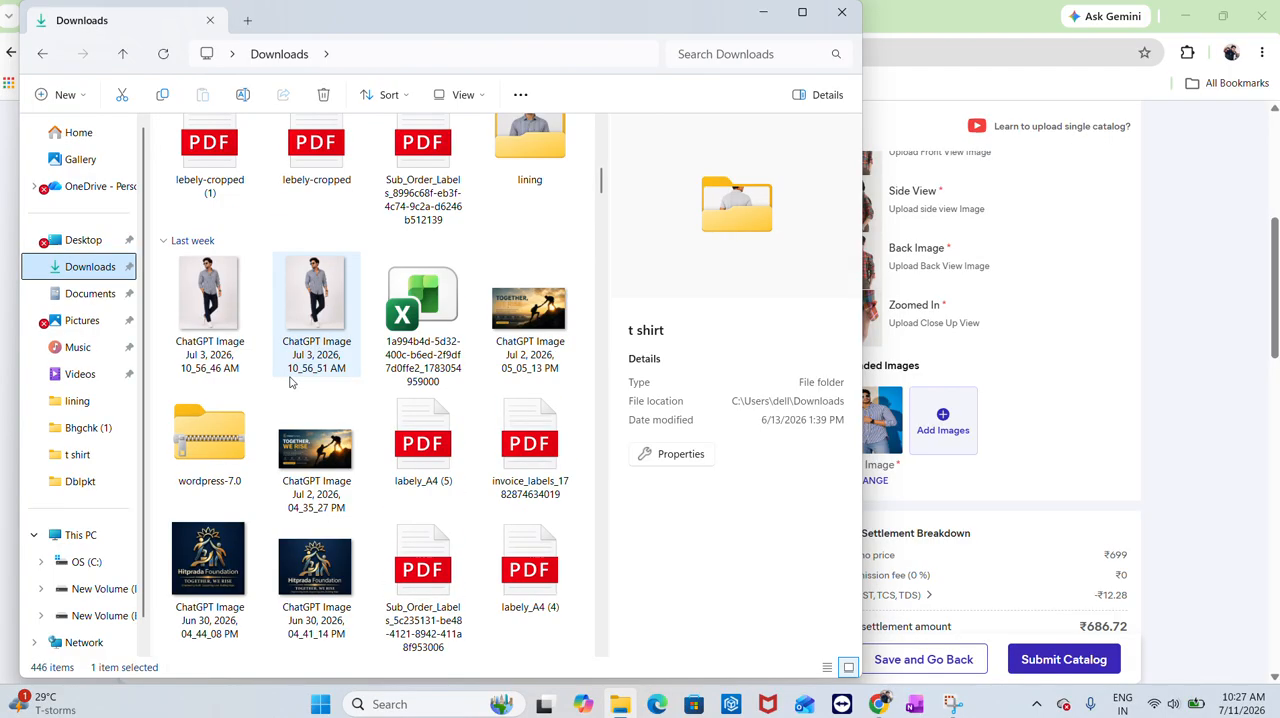
double_click(522, 168)
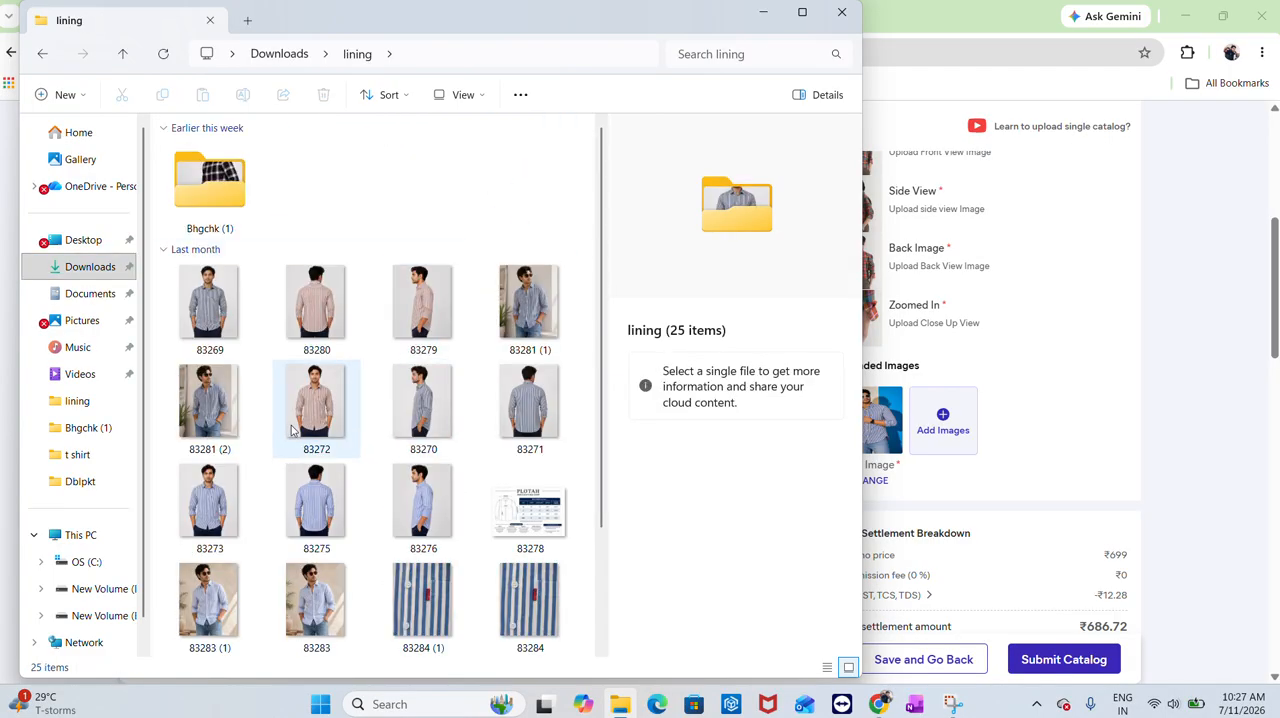
click(517, 525)
double_click(494, 441)
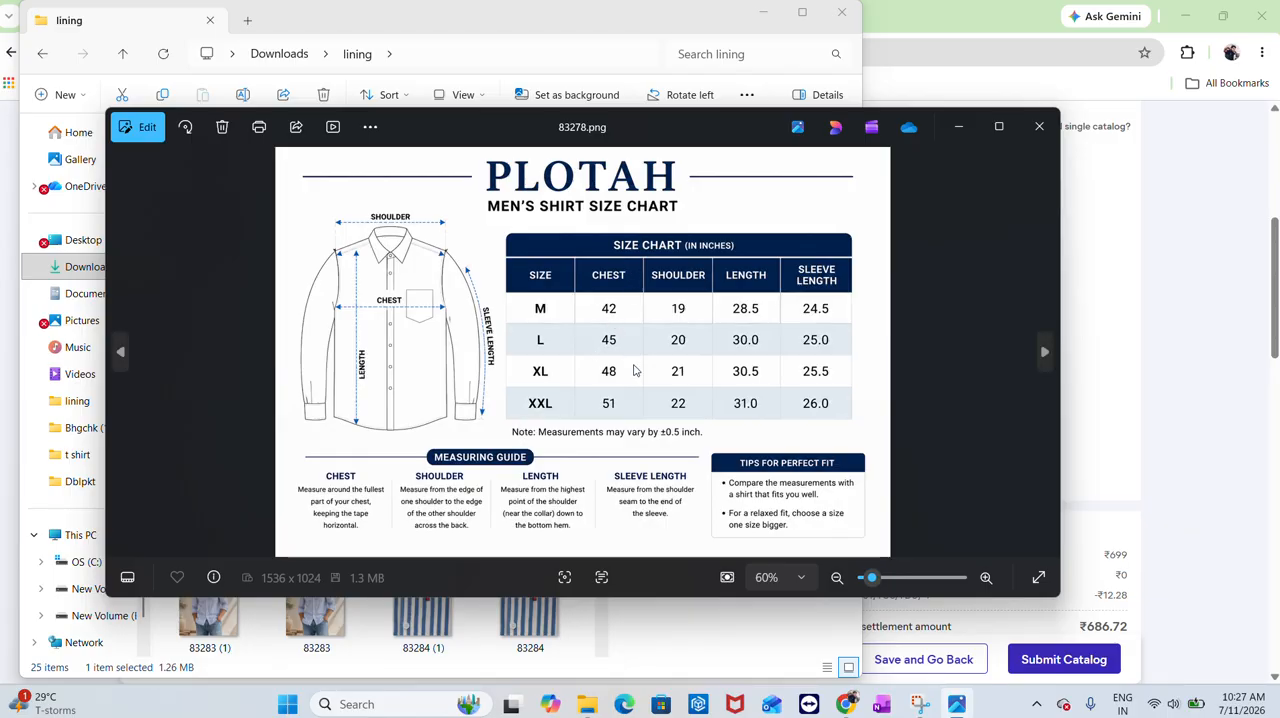
Set the chest sizes to 42, 45 and 48 inches for the M, L and XL rows
key(alt+Tab)
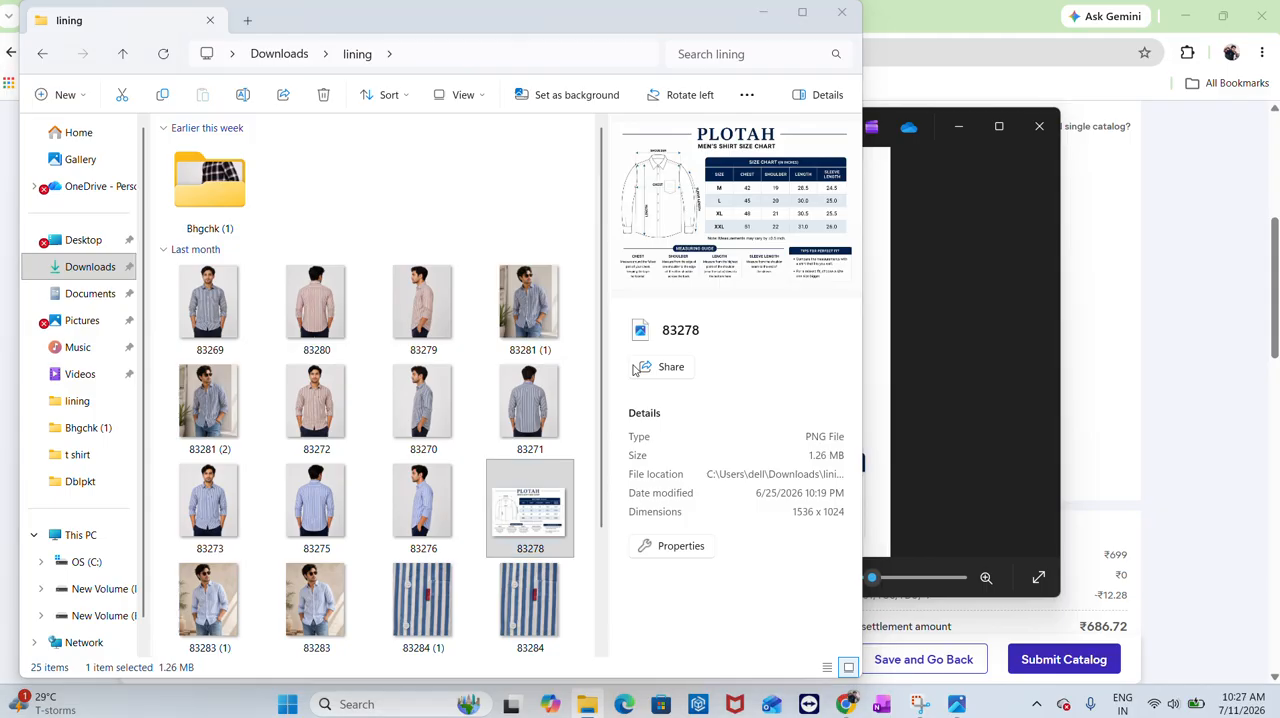
key(alt+Tab)
key(alt+Tab)
key(Tab)
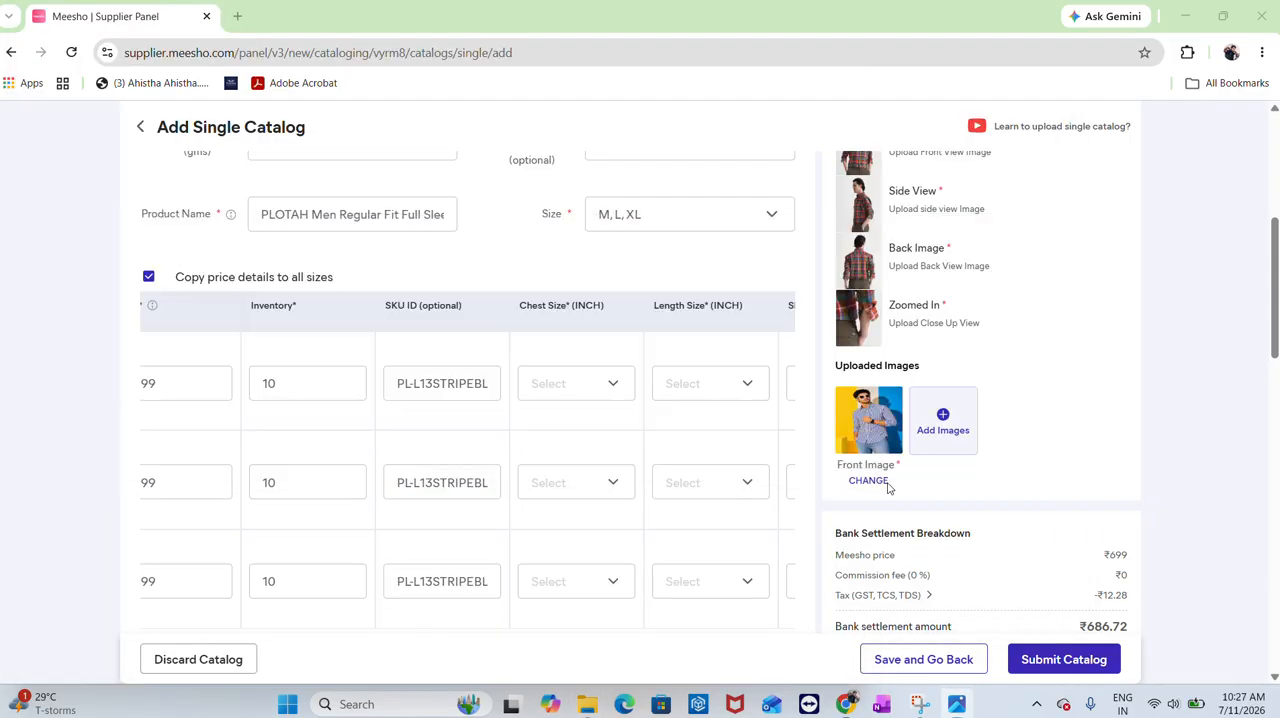
click(547, 394)
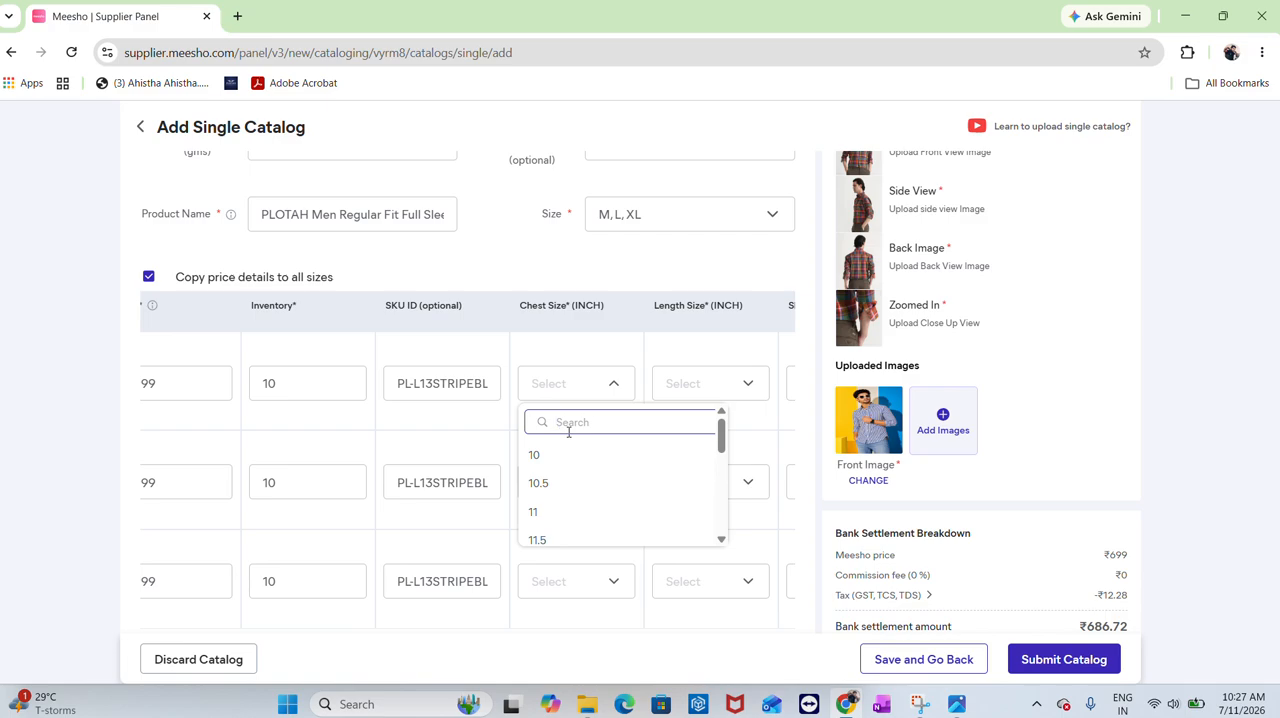
text(42)
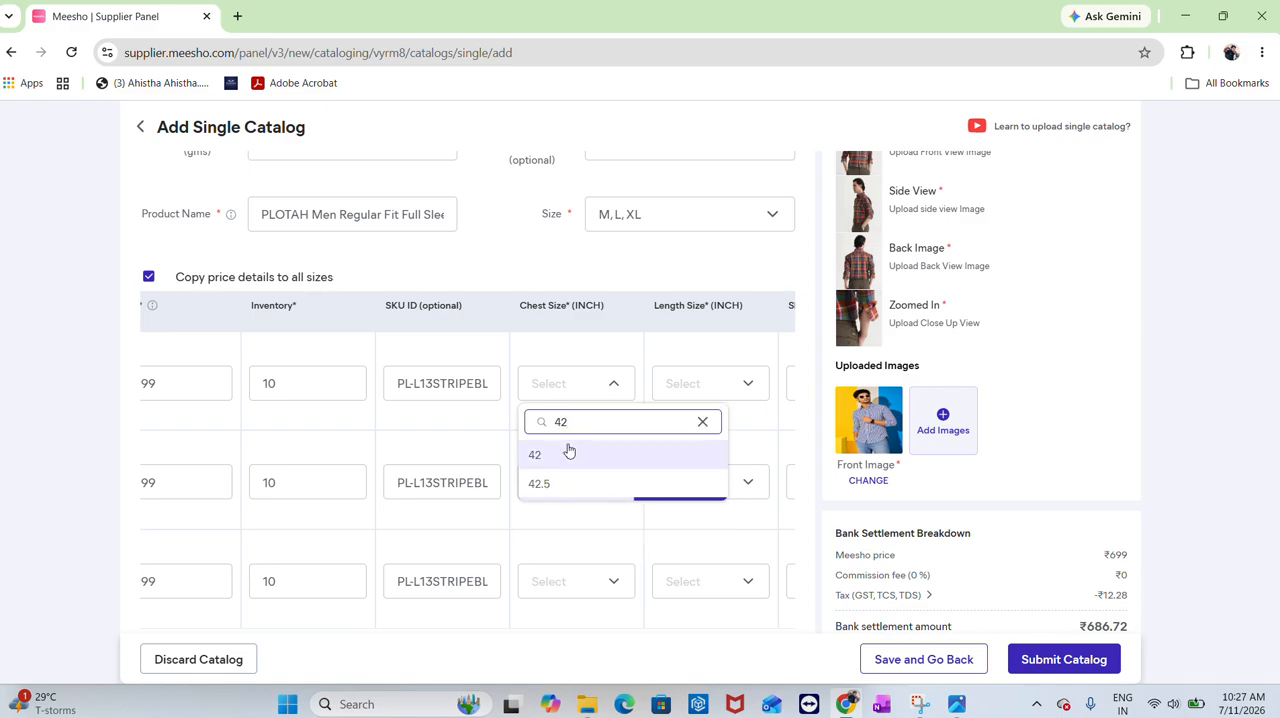
click(569, 452)
click(566, 494)
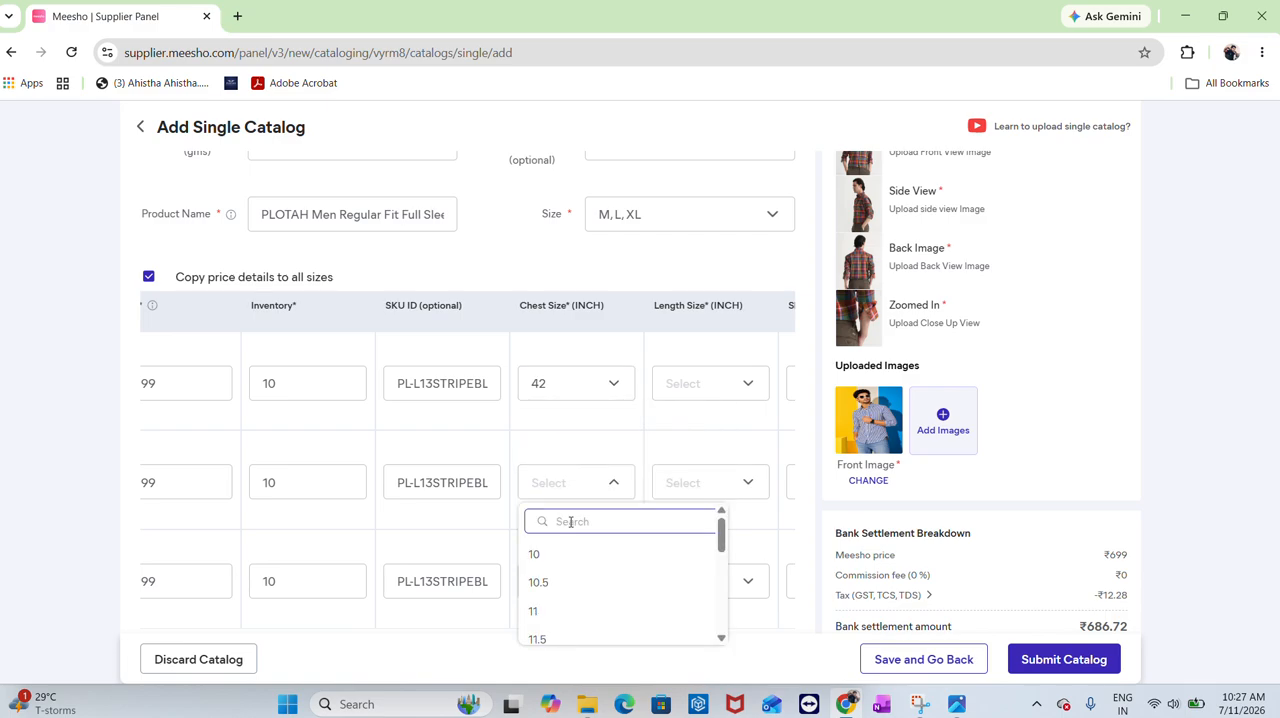
text(45)
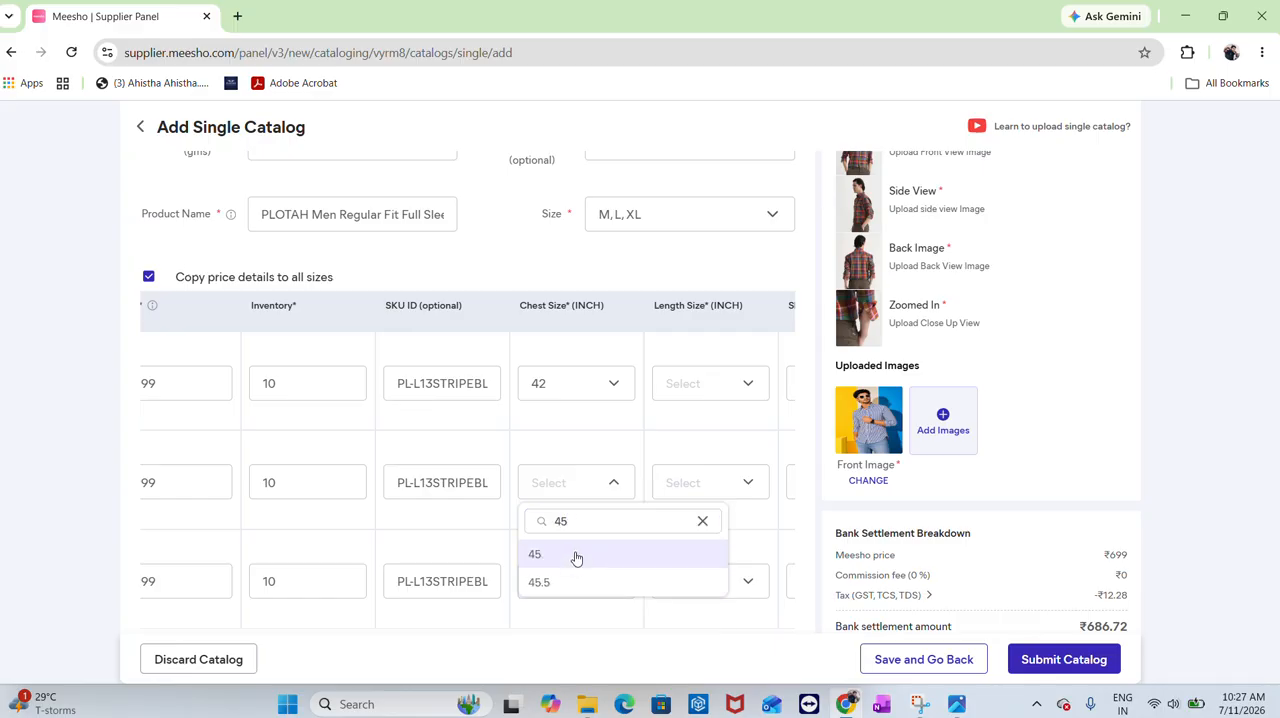
click(576, 556)
click(583, 585)
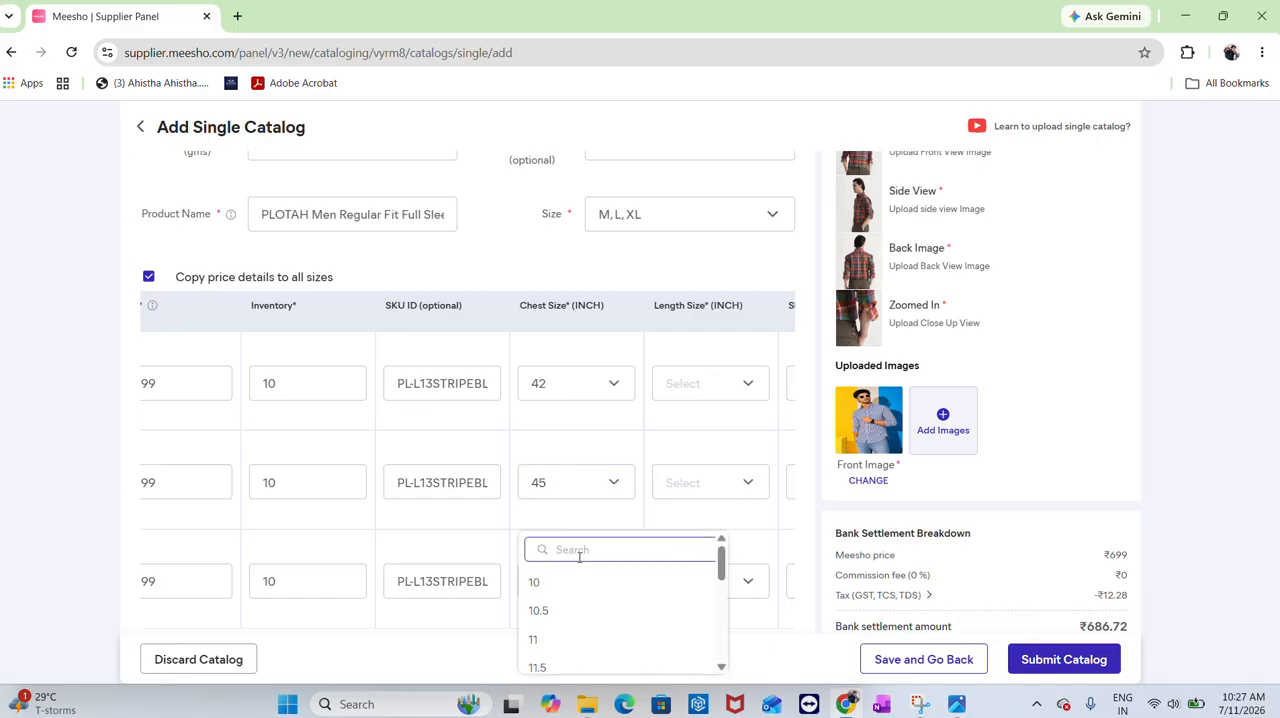
text(48)
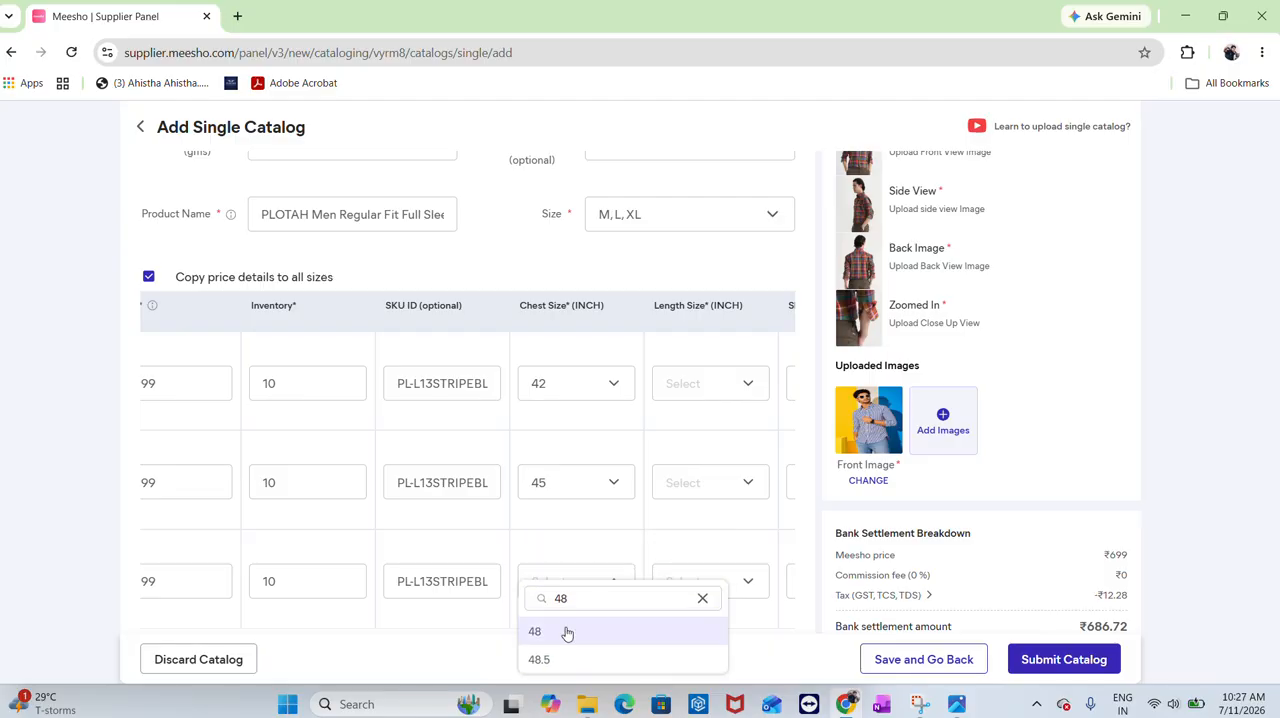
click(566, 632)
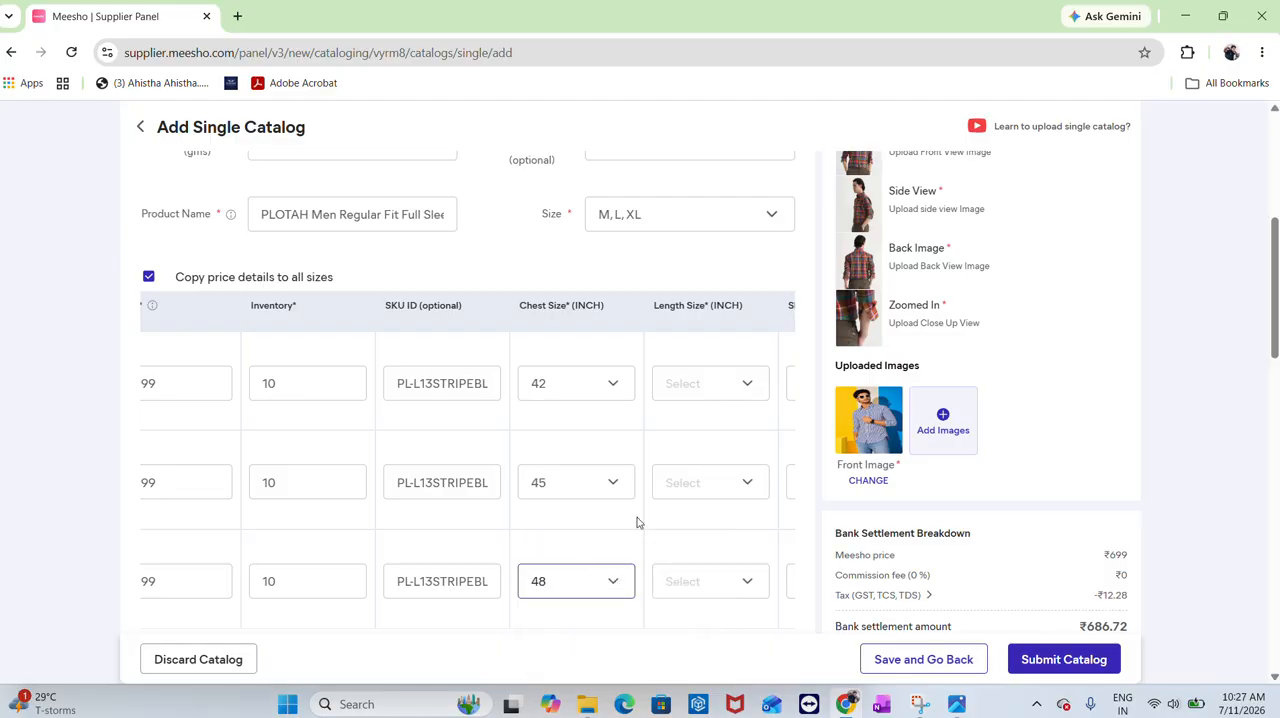
Set the length sizes to 28.5, 30 and 30.5 inches for the M, L and XL rows
key(alt+Tab)
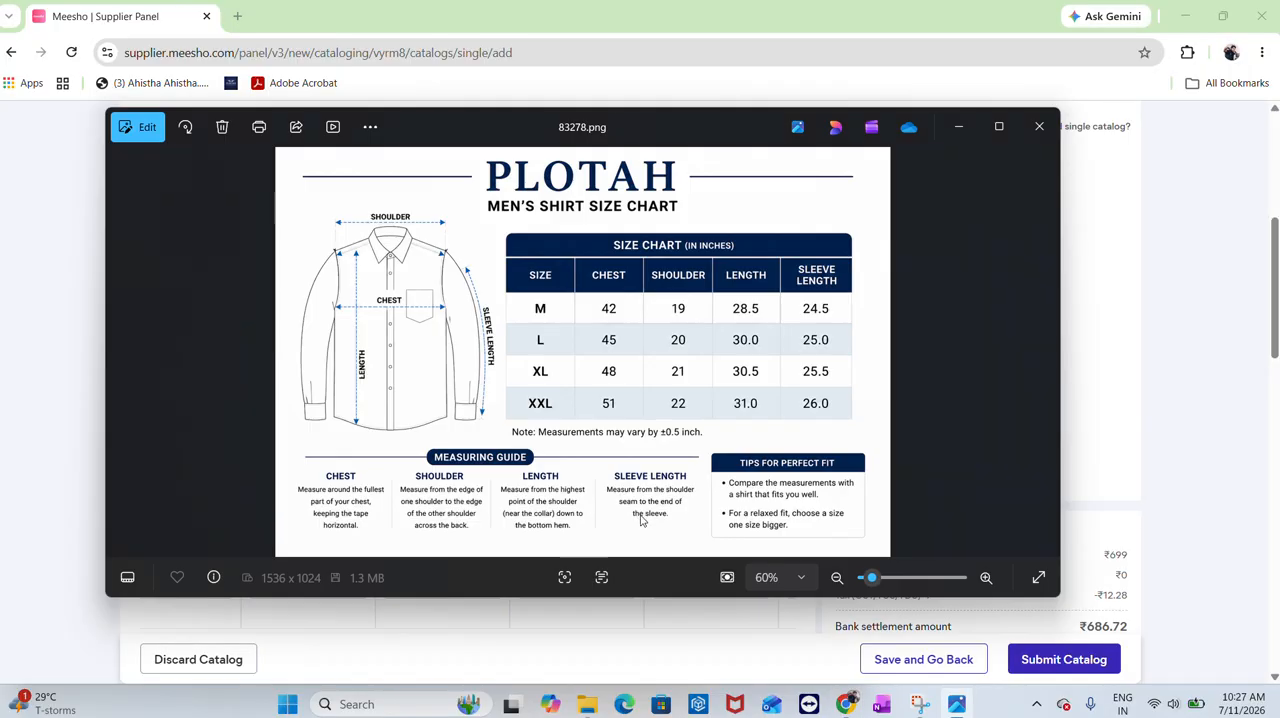
key(alt+Tab)
click(724, 380)
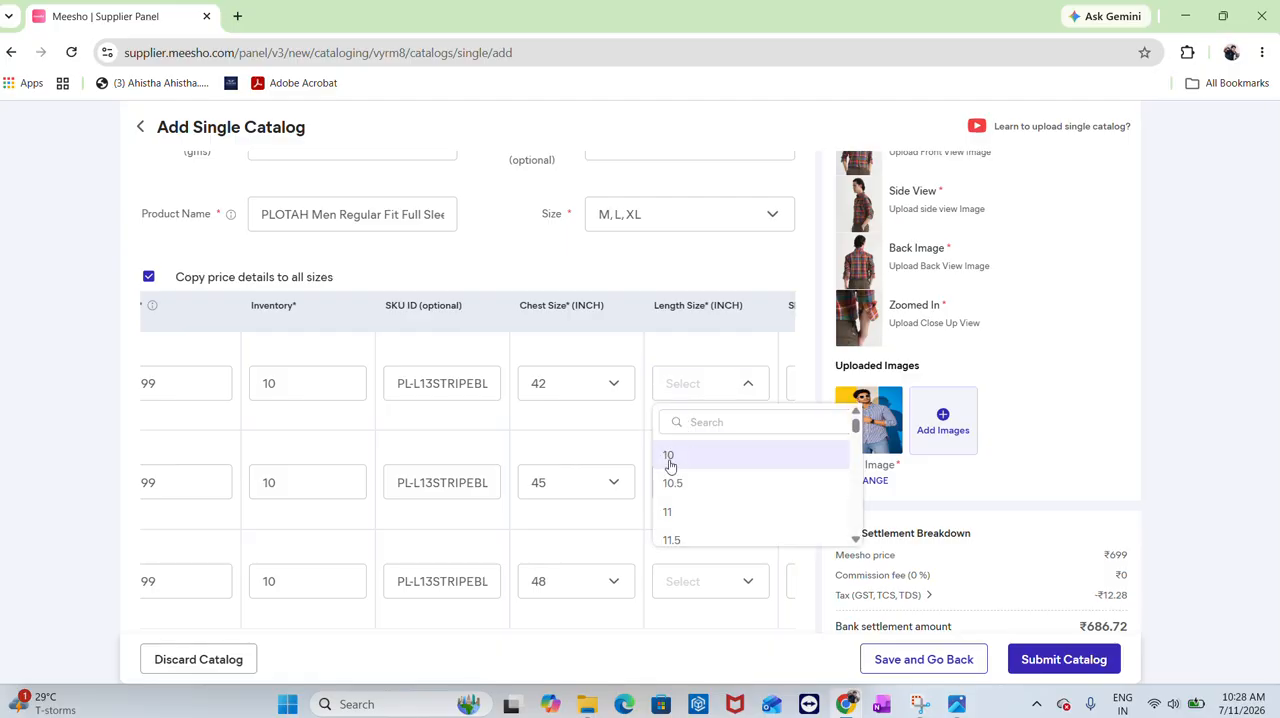
text(28.5)
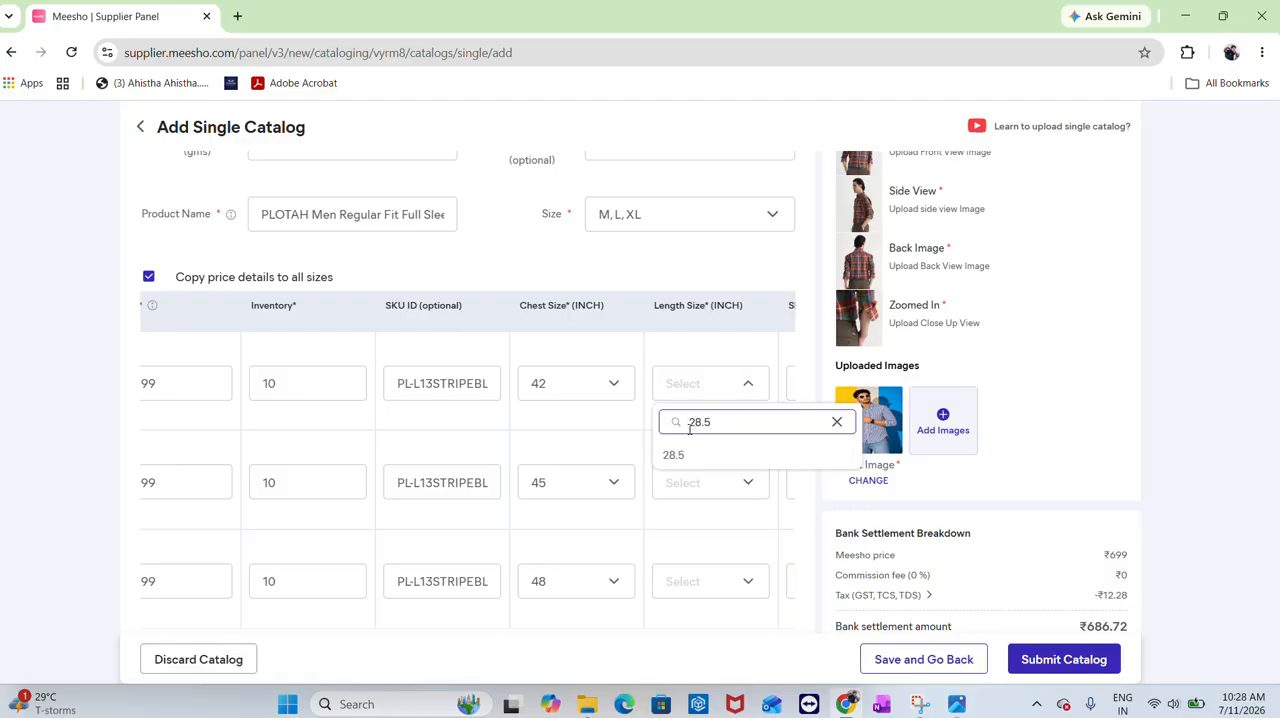
click(700, 455)
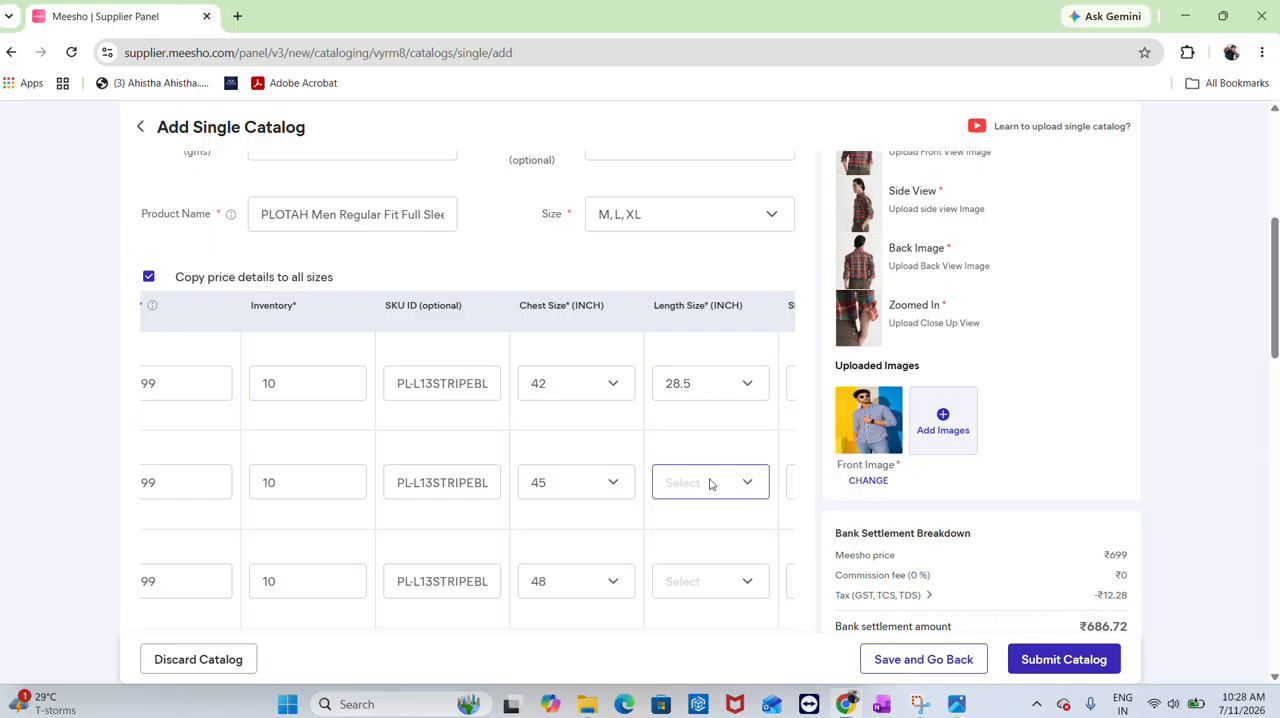
click(710, 484)
key(alt+Tab)
key(alt+Tab)
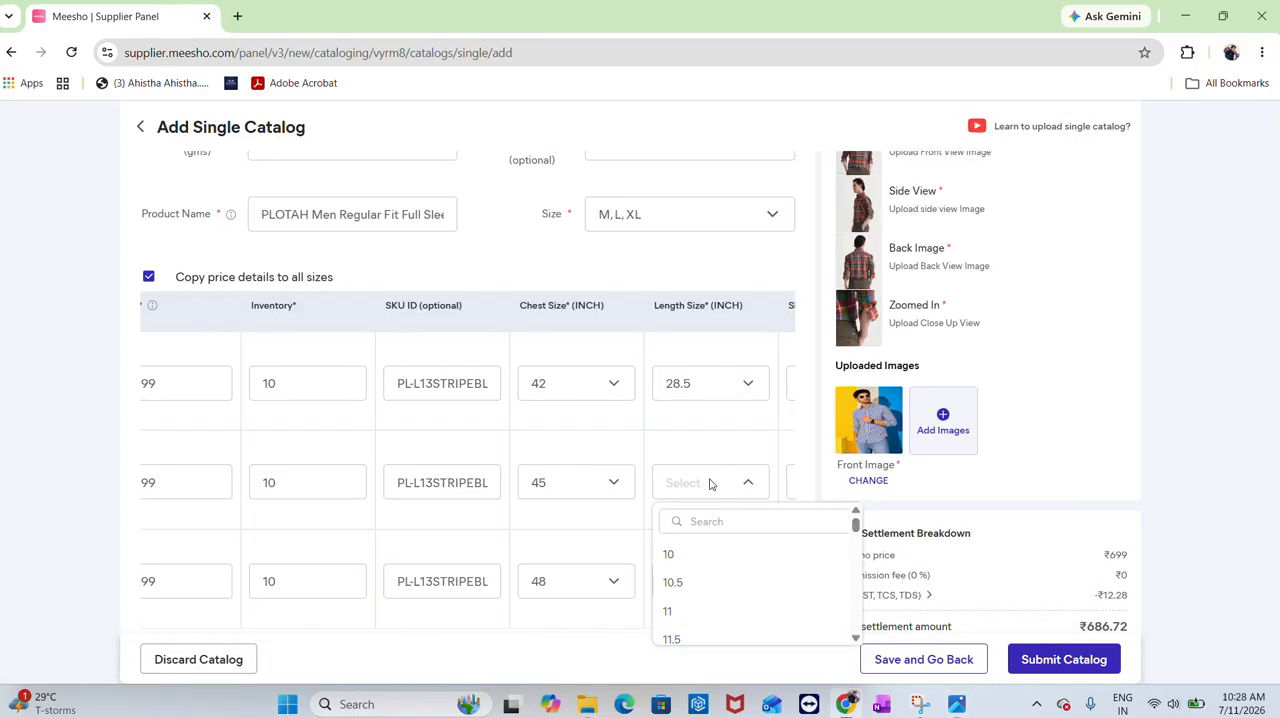
click(732, 521)
text(30)
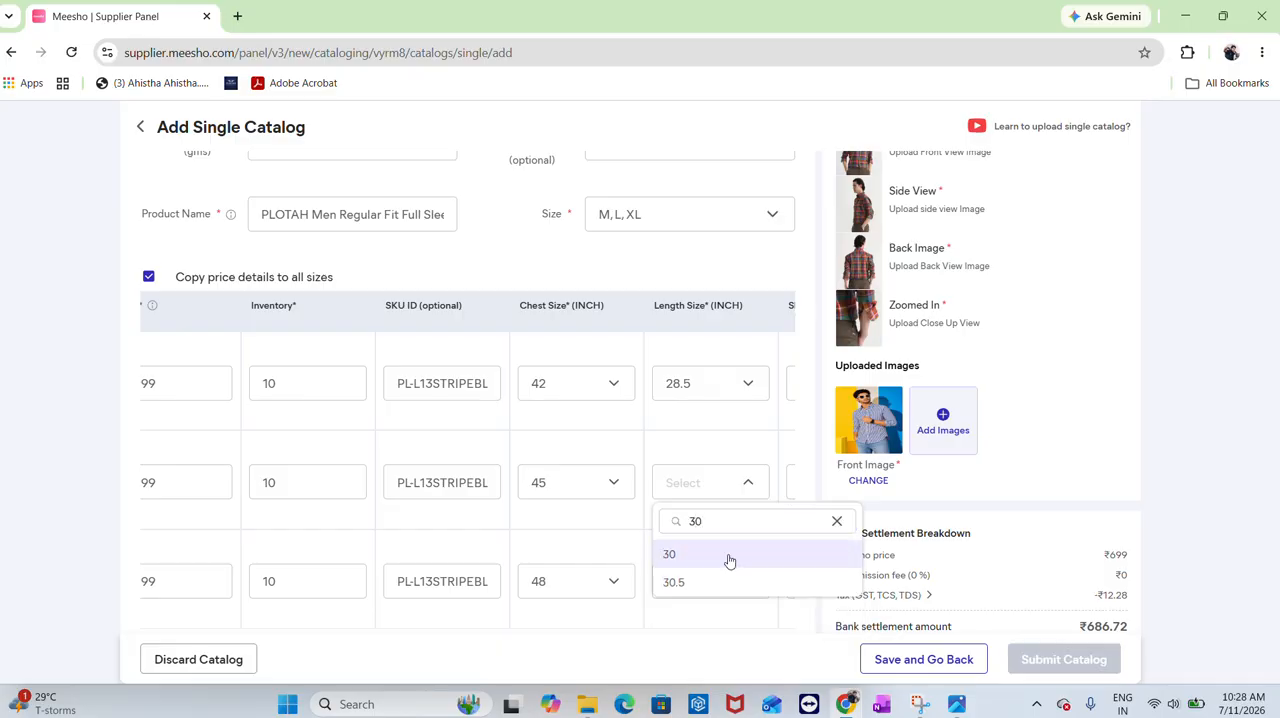
click(730, 556)
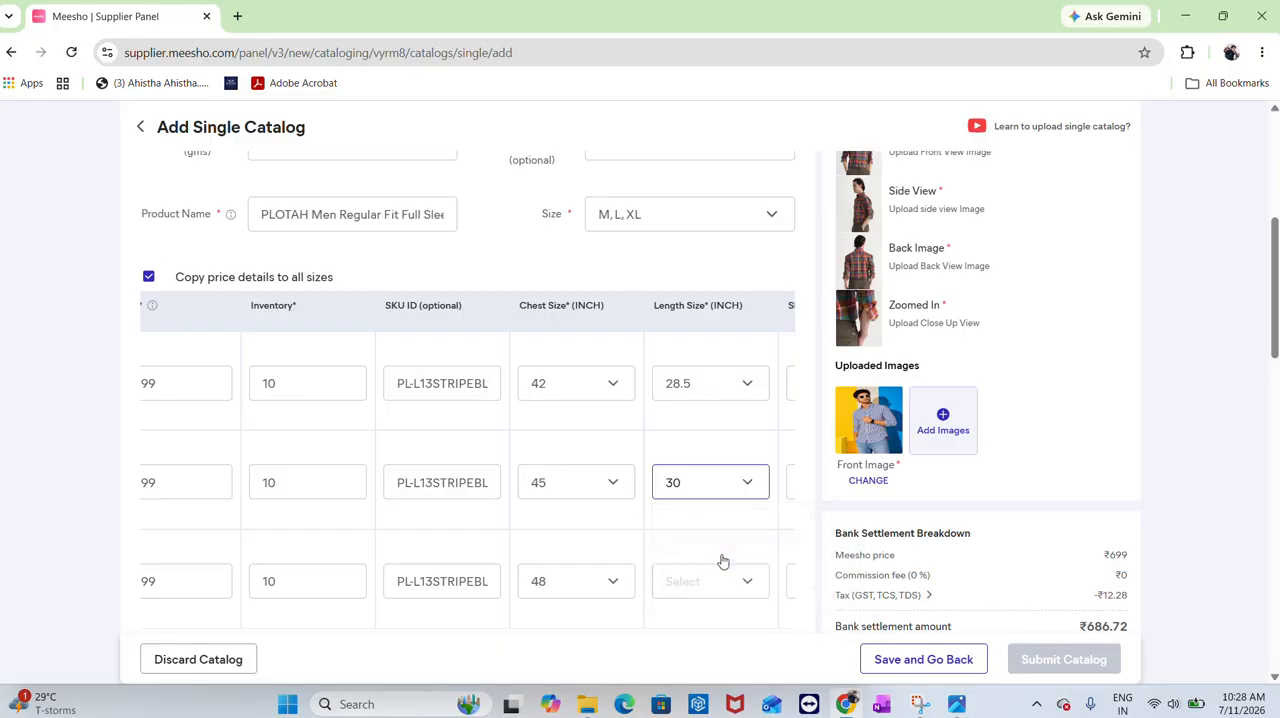
click(714, 578)
click(712, 550)
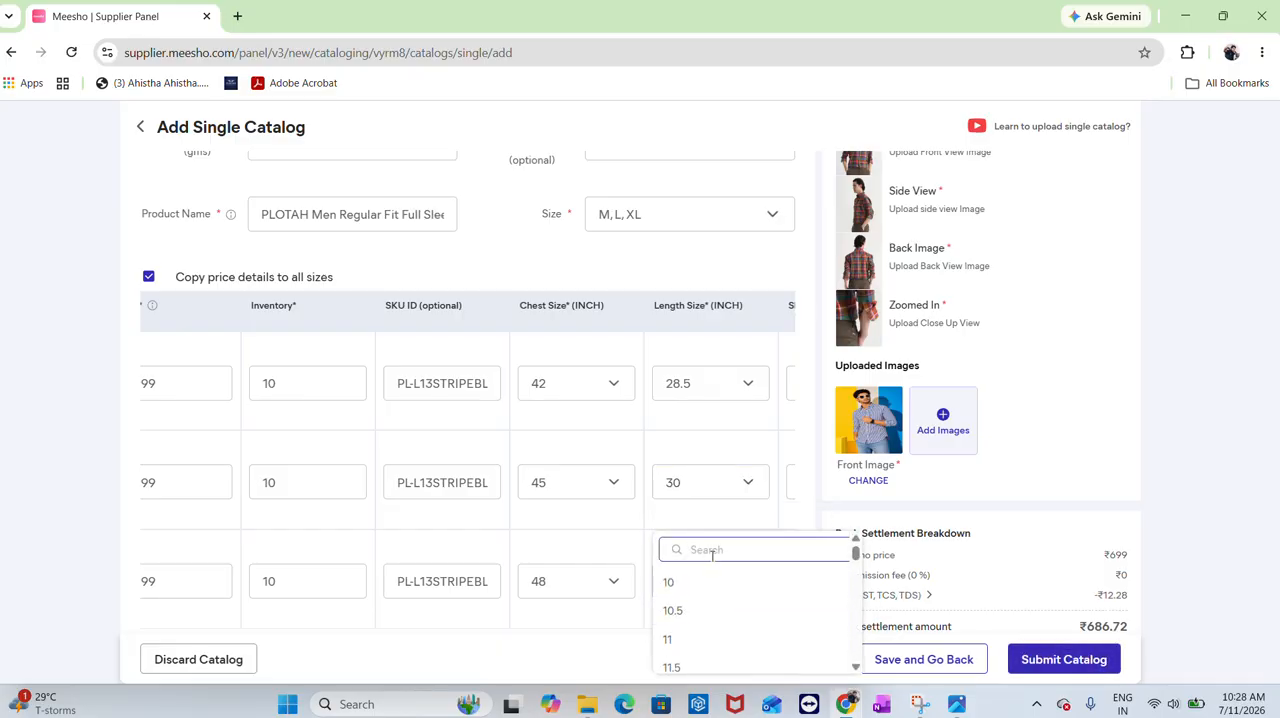
text(30.5)
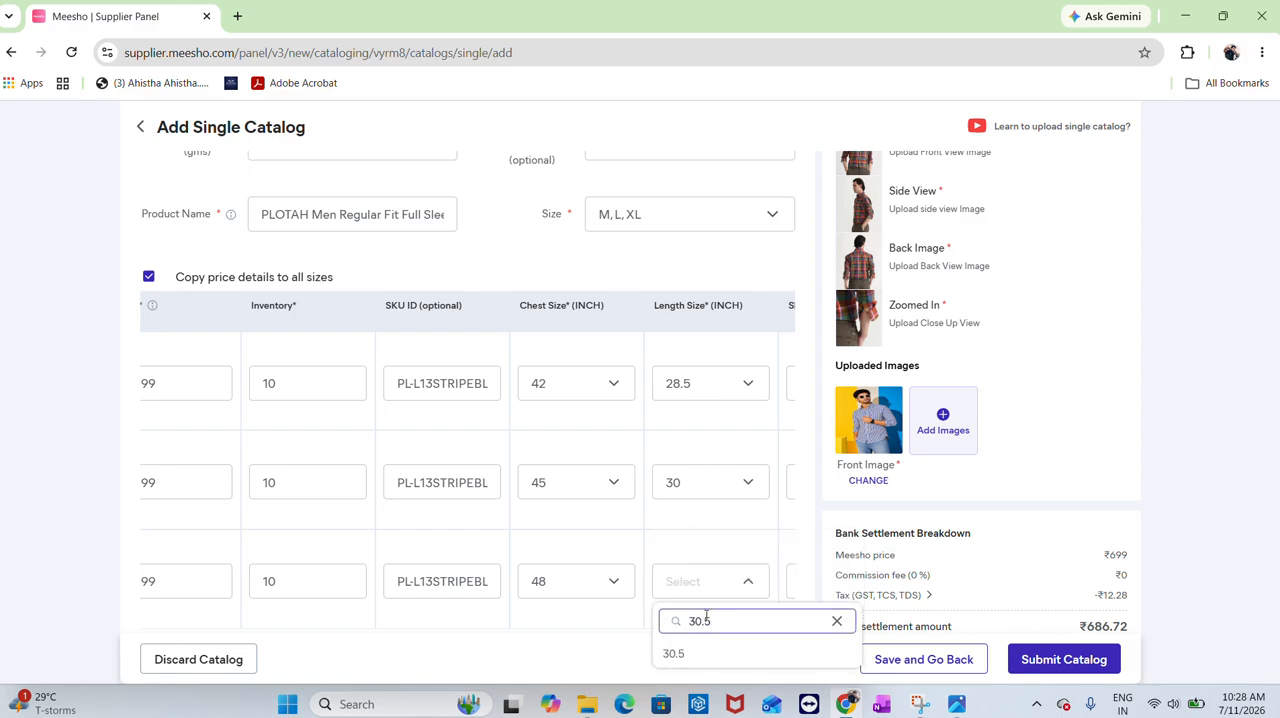
click(700, 652)
Set the shoulder sizes to 19, 20 and 21 inches for the M, L and XL rows
scroll(671, 515, right, 3)
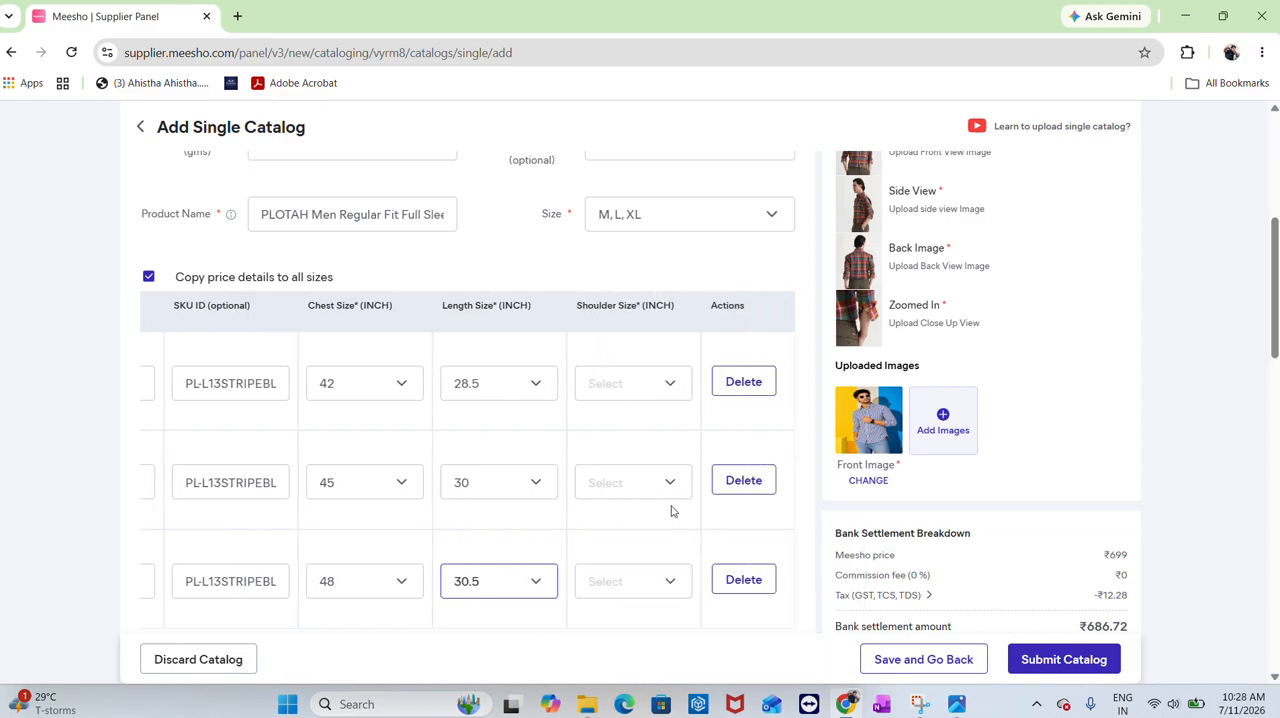
key(alt+Tab)
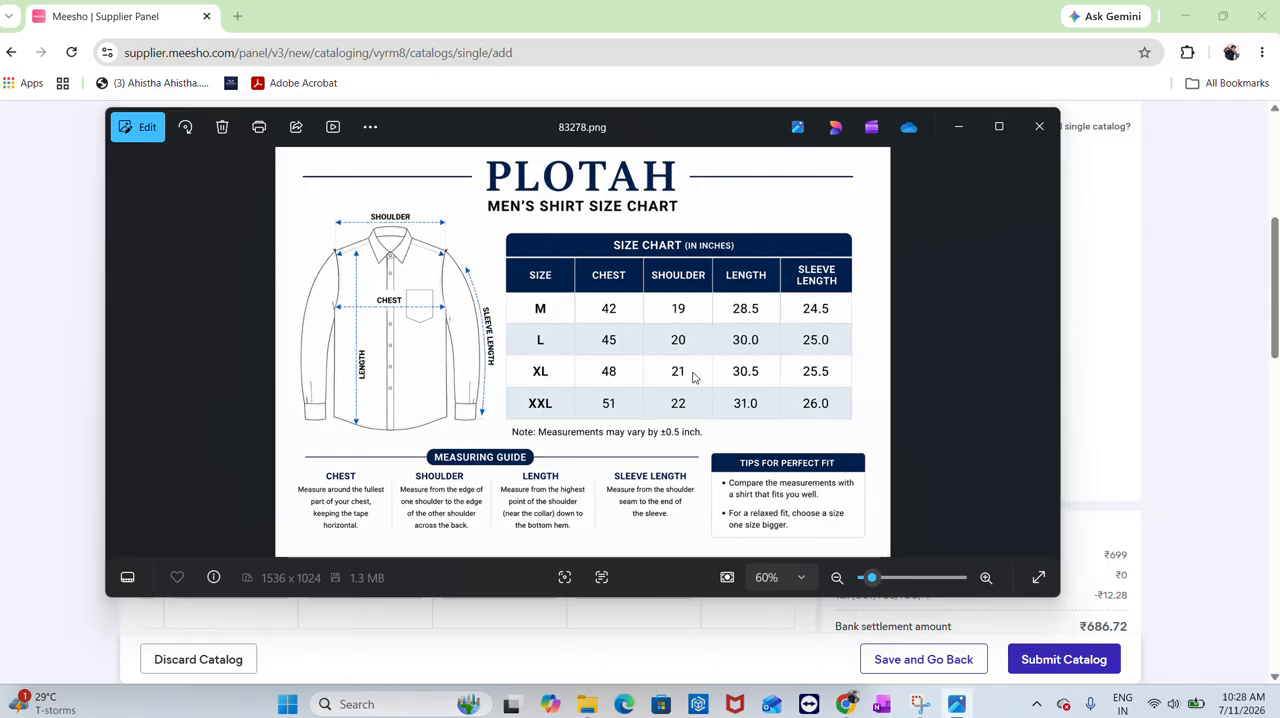
key(alt+Tab)
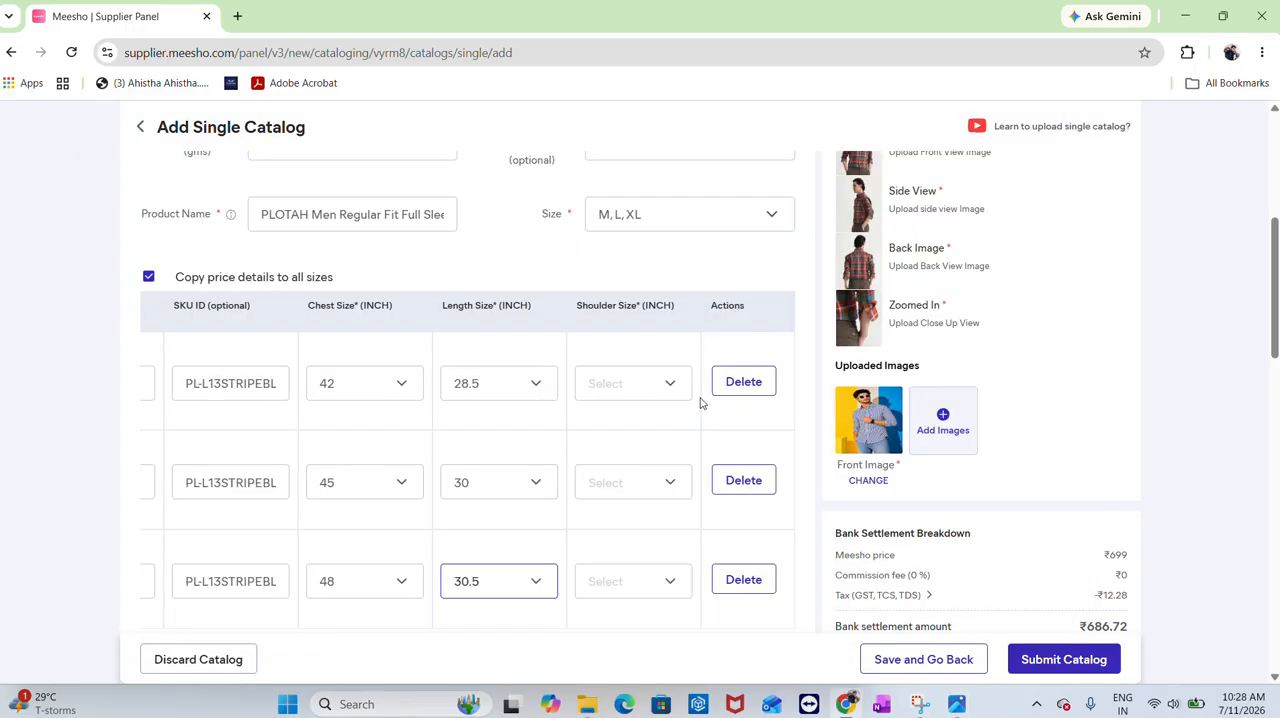
click(642, 392)
text(19)
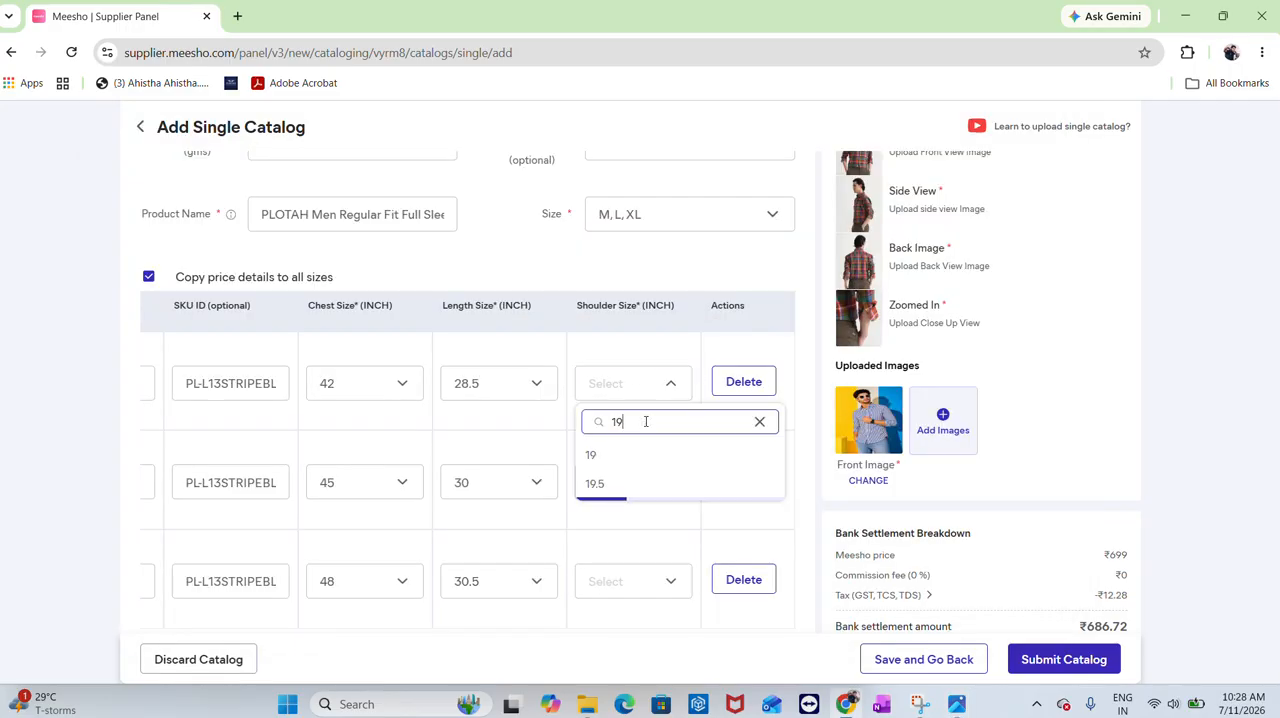
click(620, 462)
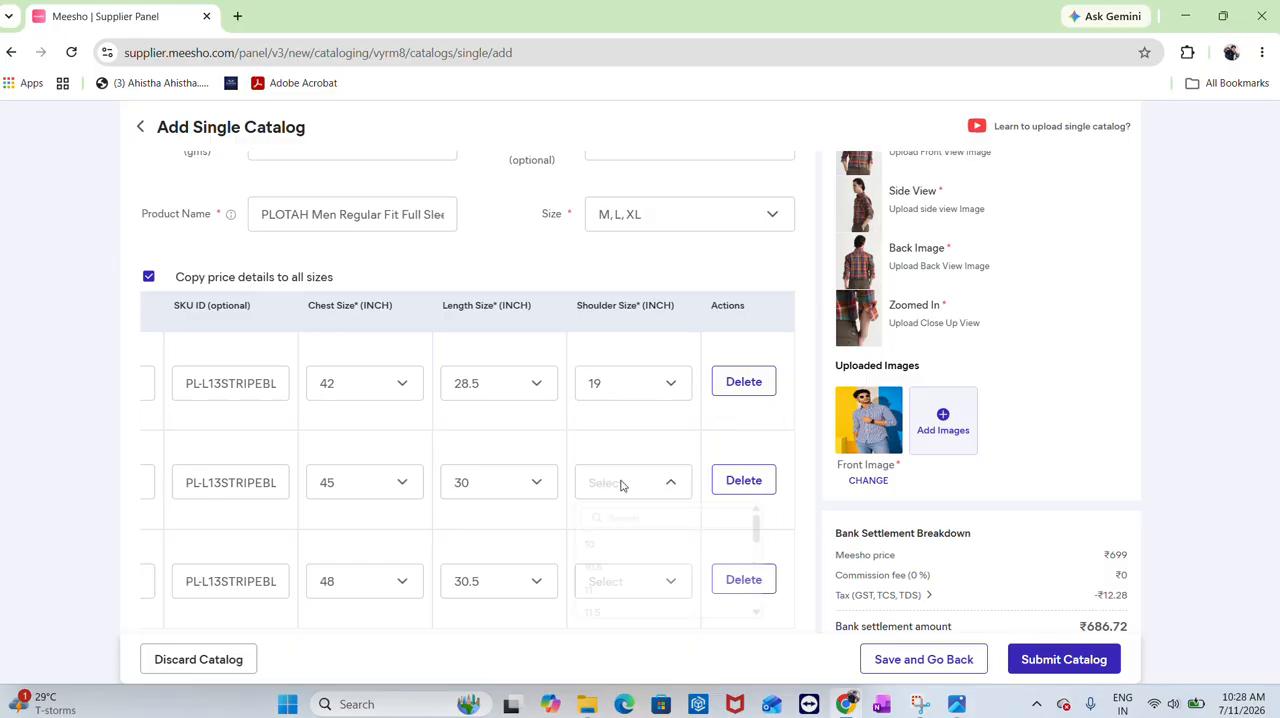
click(624, 481)
text(20)
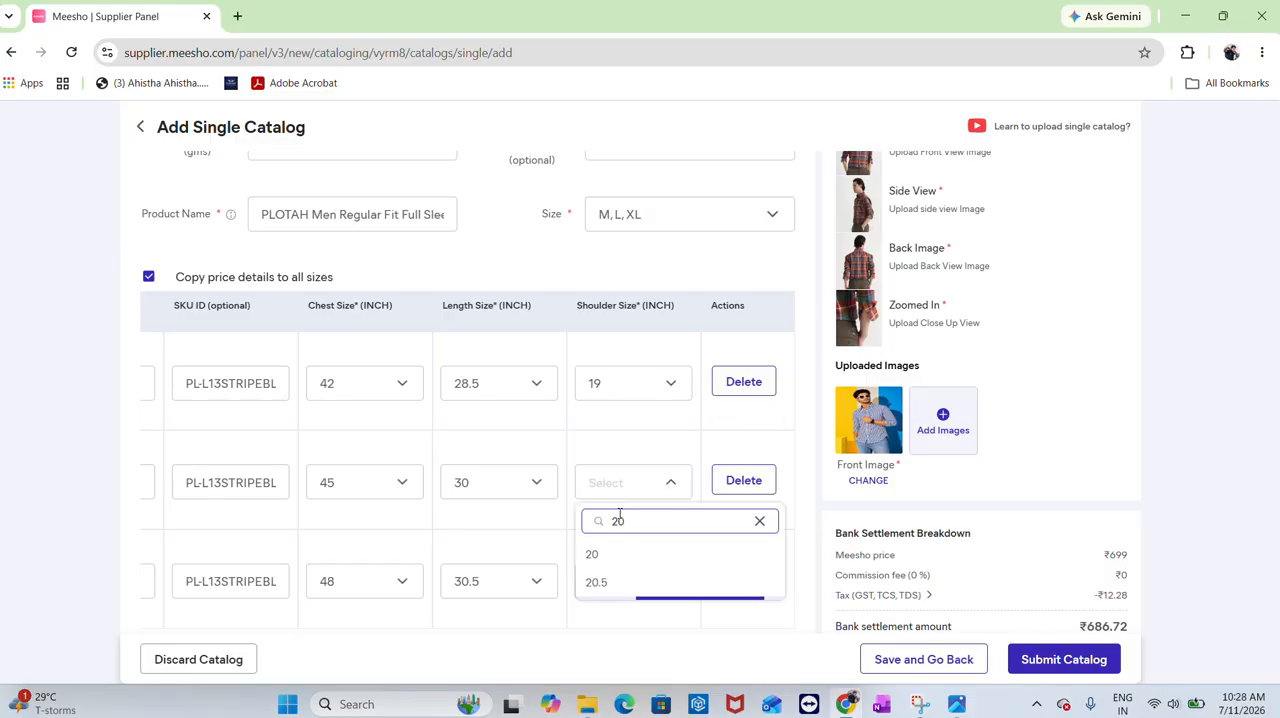
click(610, 556)
click(609, 577)
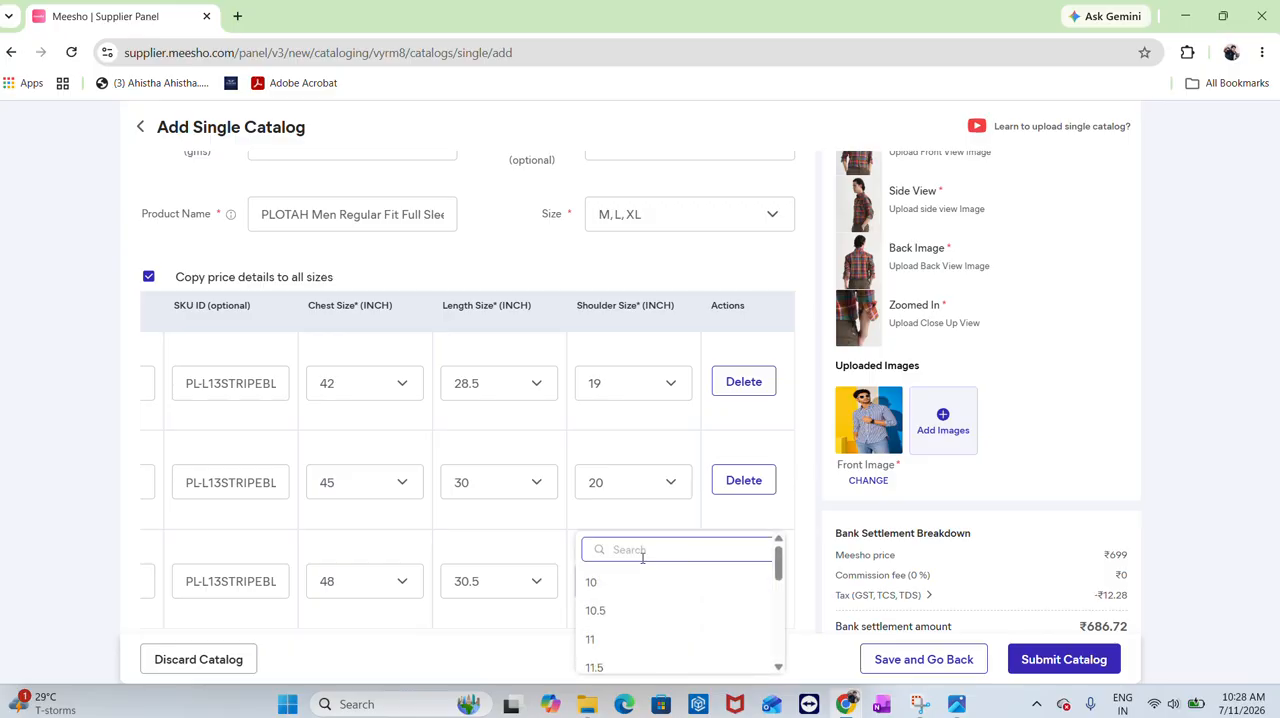
text(21)
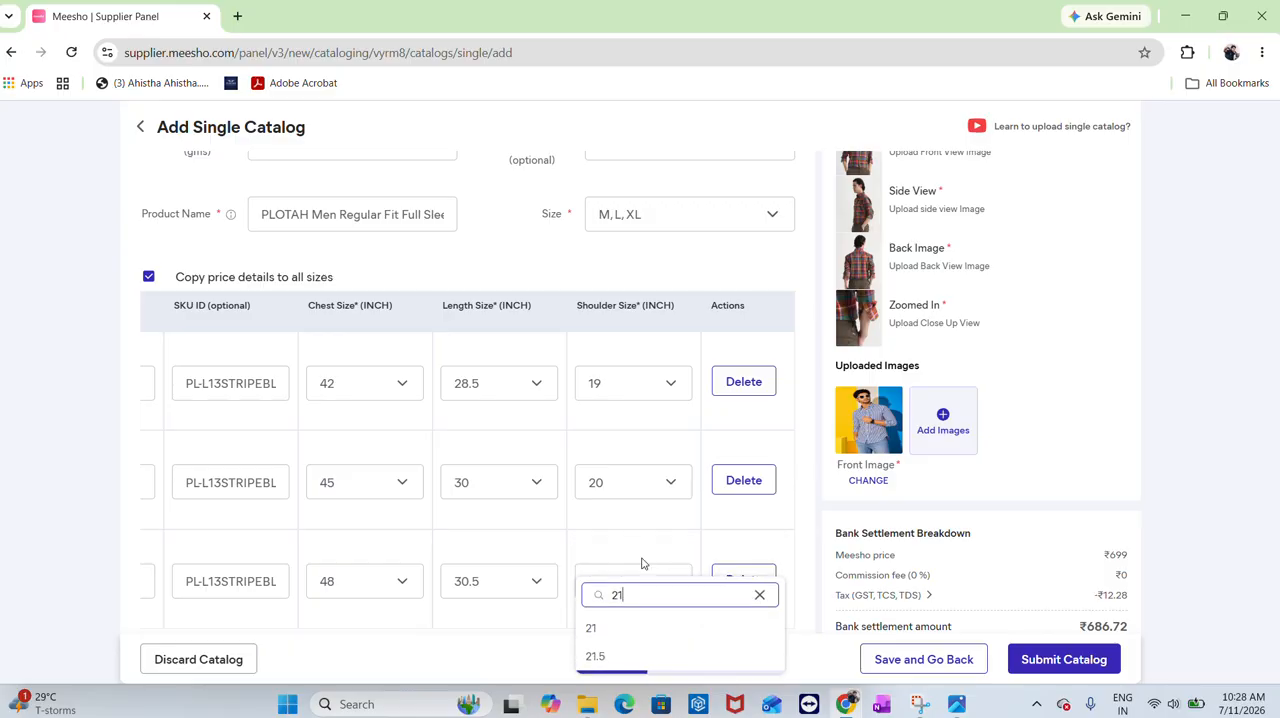
click(639, 630)
Set the product colour to Blue in the product details
scroll(615, 517, down, 3)
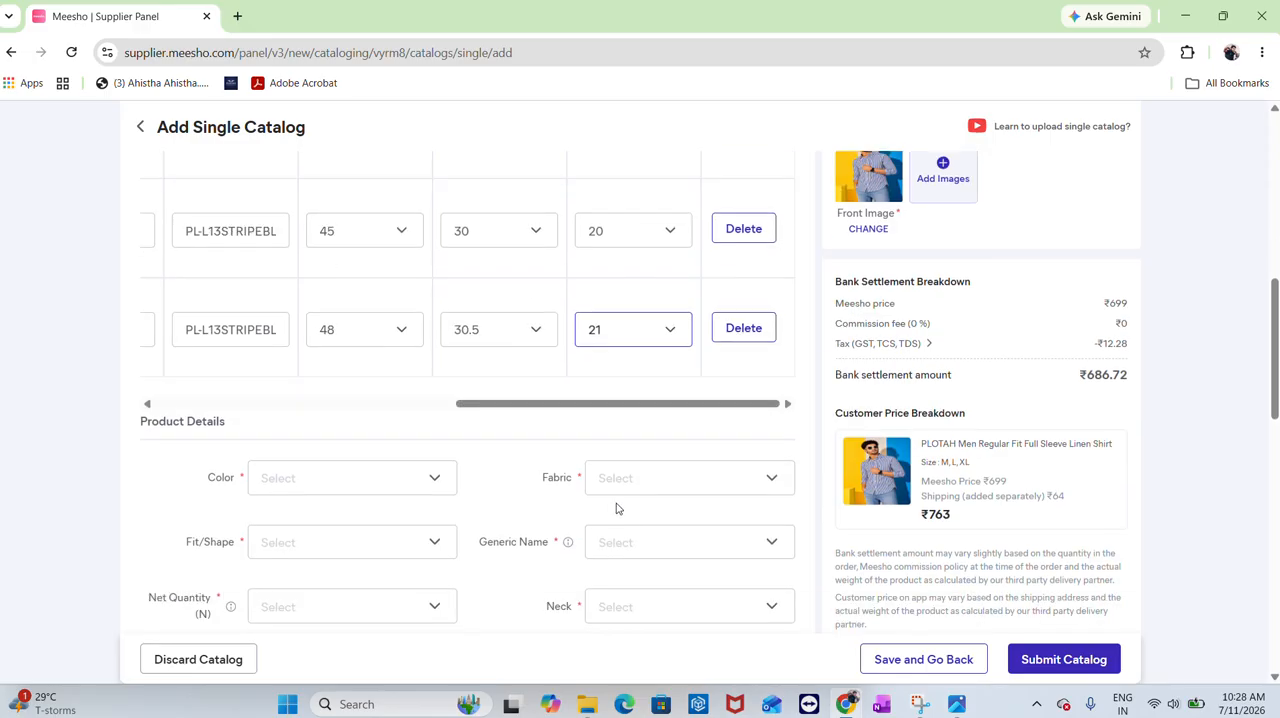
scroll(415, 449, down, 1)
click(346, 400)
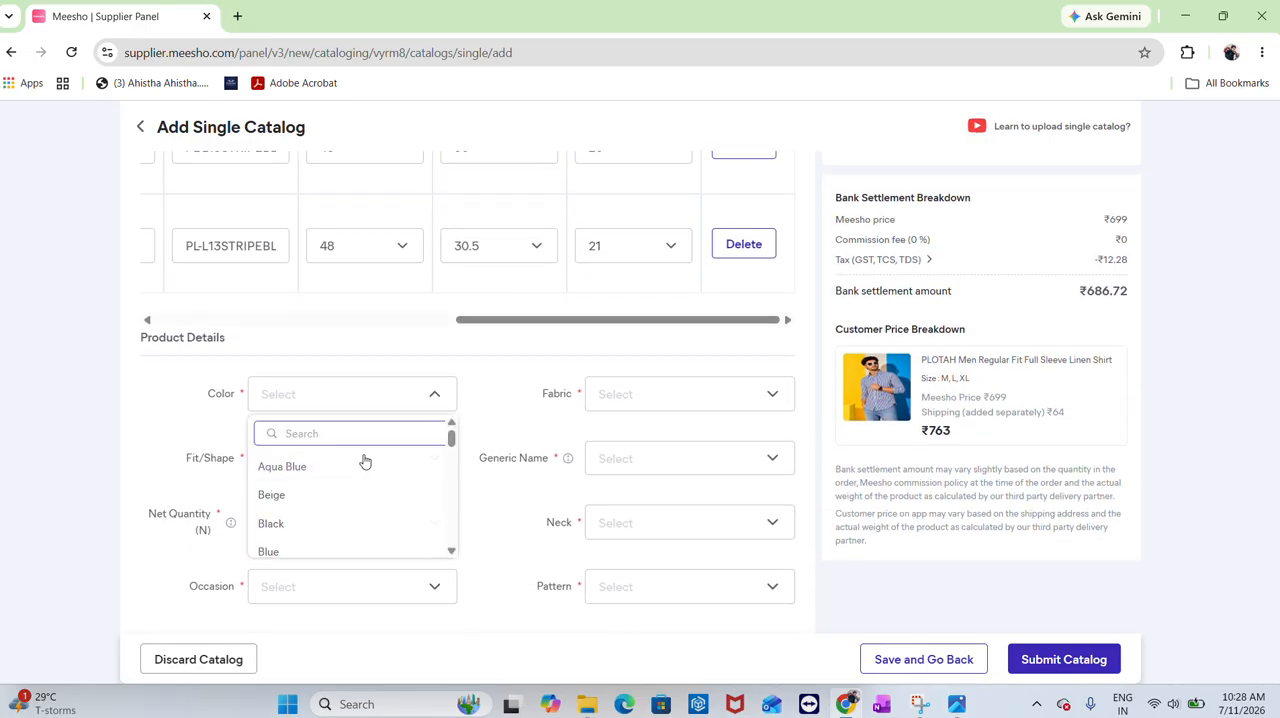
click(336, 556)
Set the fabric to Cotton Linen
click(714, 394)
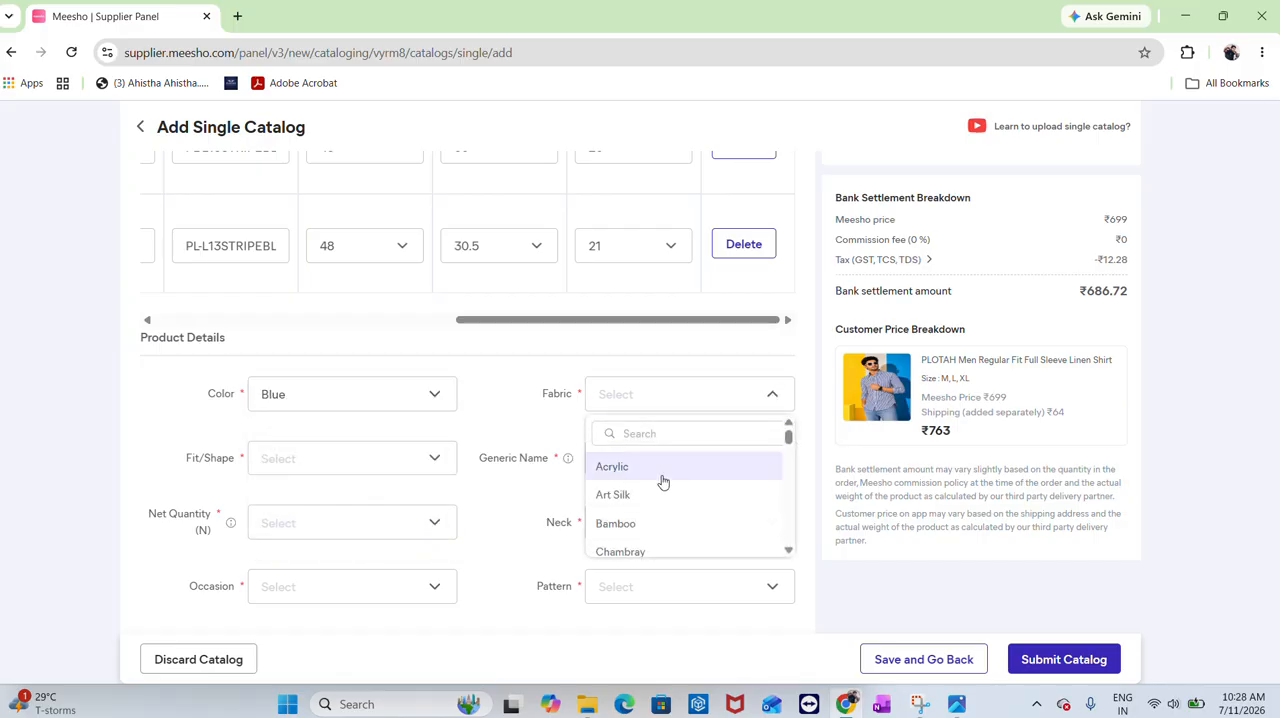
scroll(660, 500, down, 1)
scroll(657, 523, down, 4)
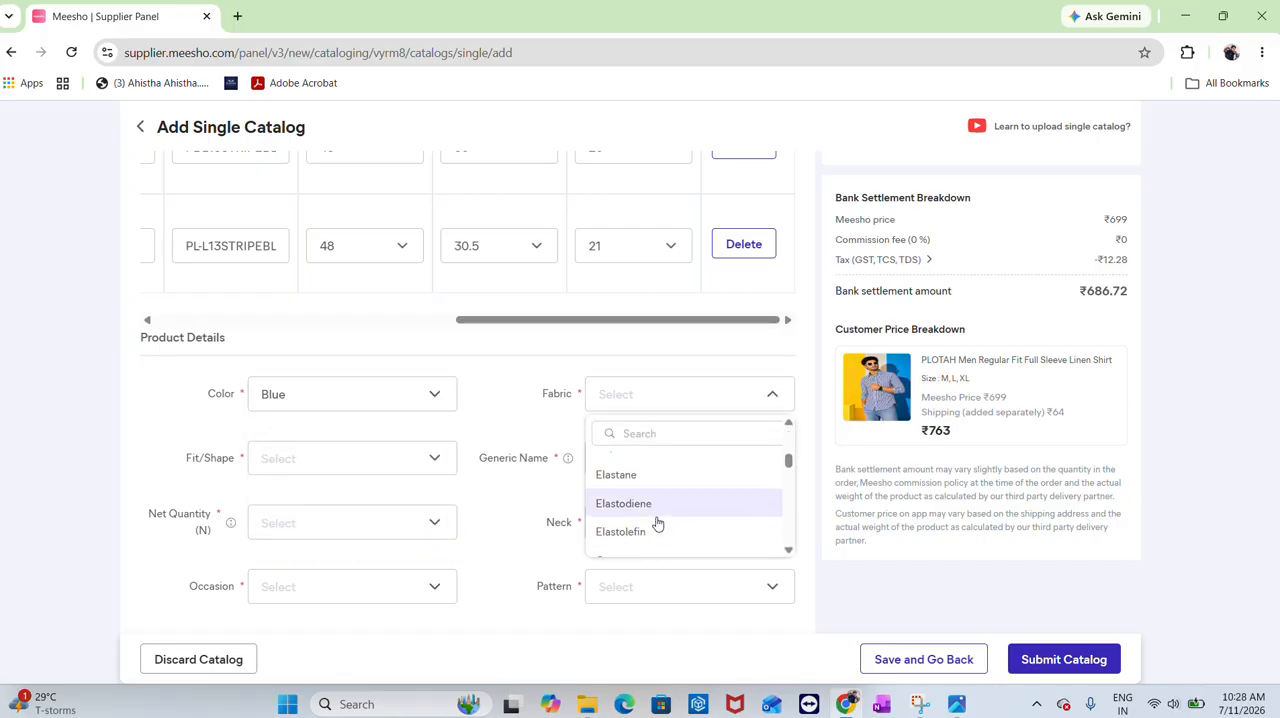
scroll(657, 523, down, 6)
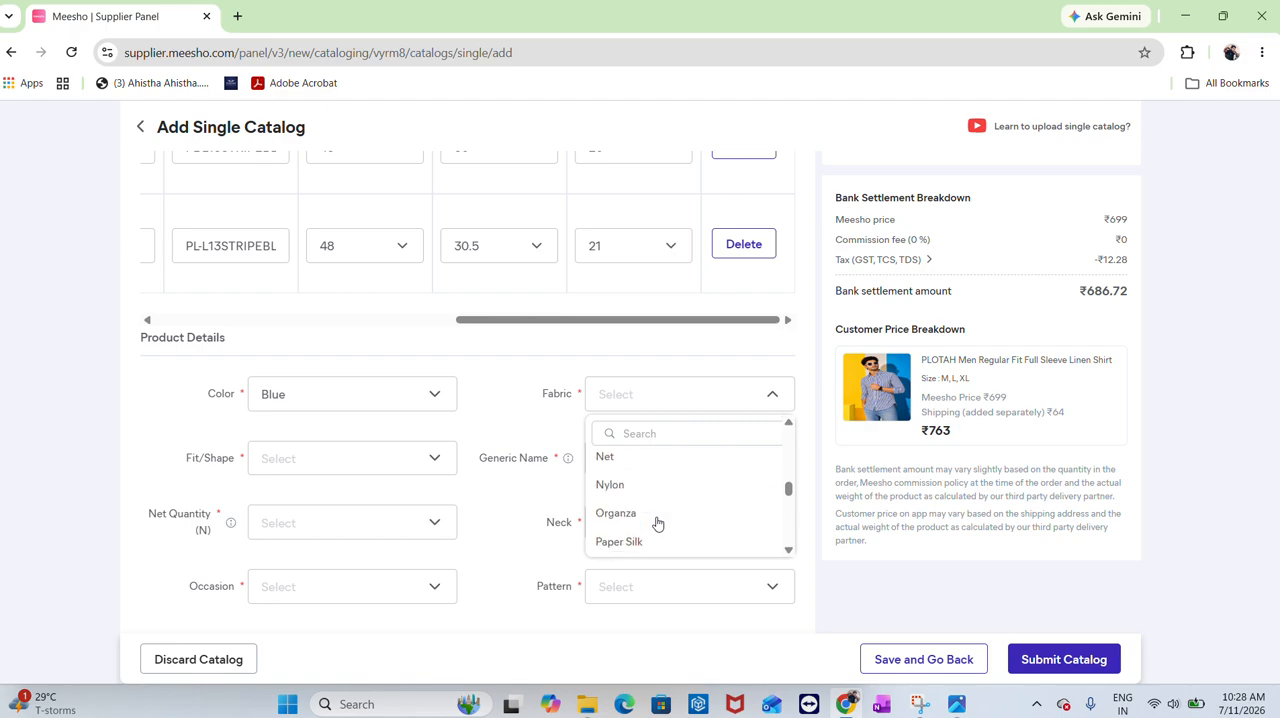
scroll(655, 523, down, 5)
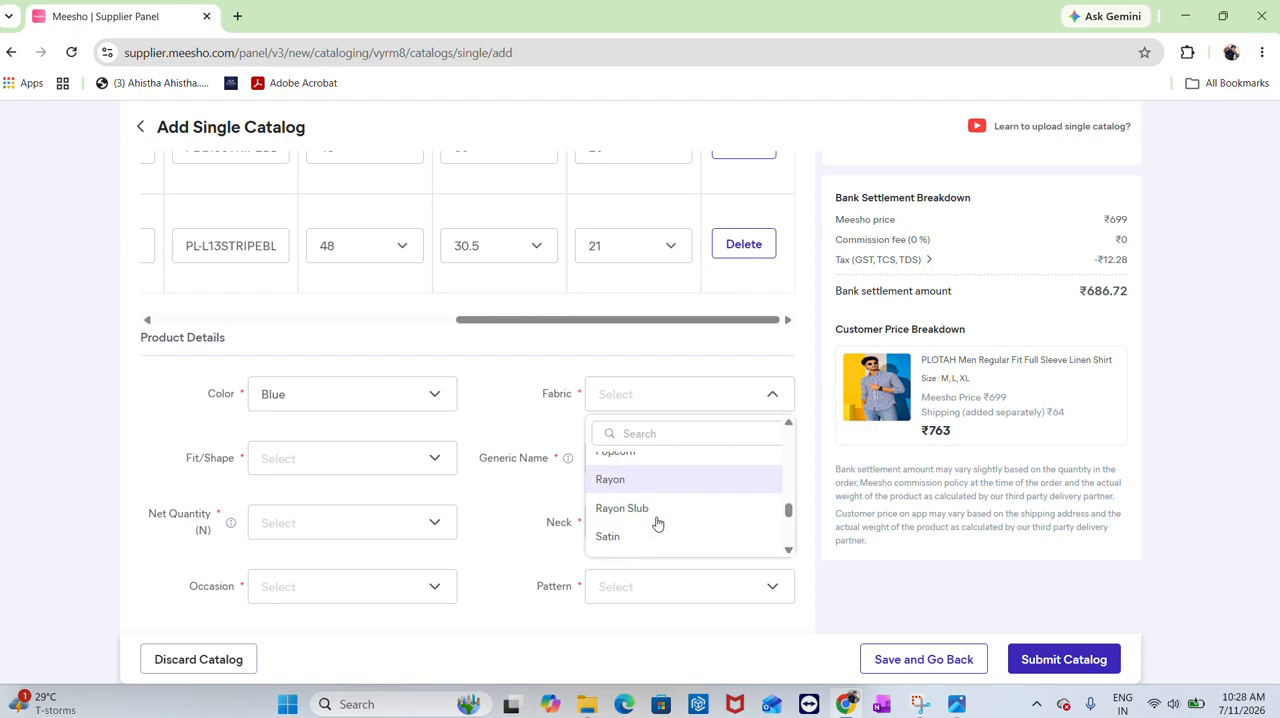
click(660, 405)
click(661, 395)
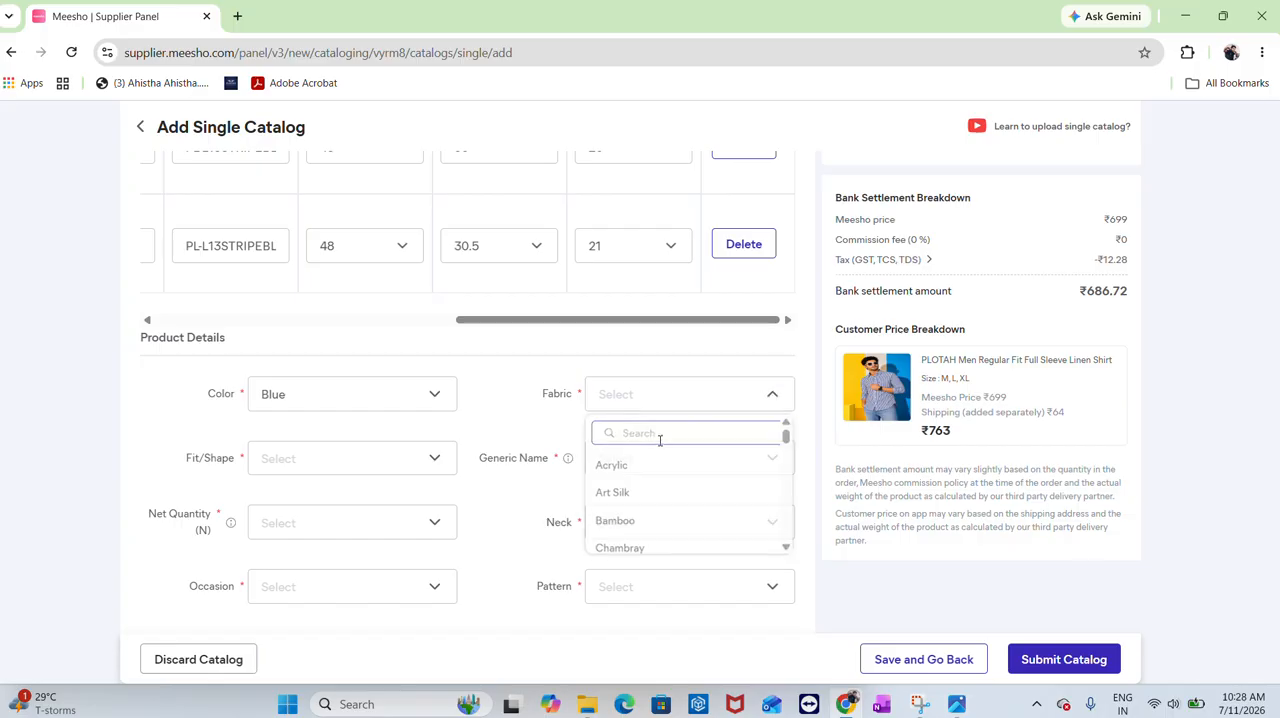
text(Li)
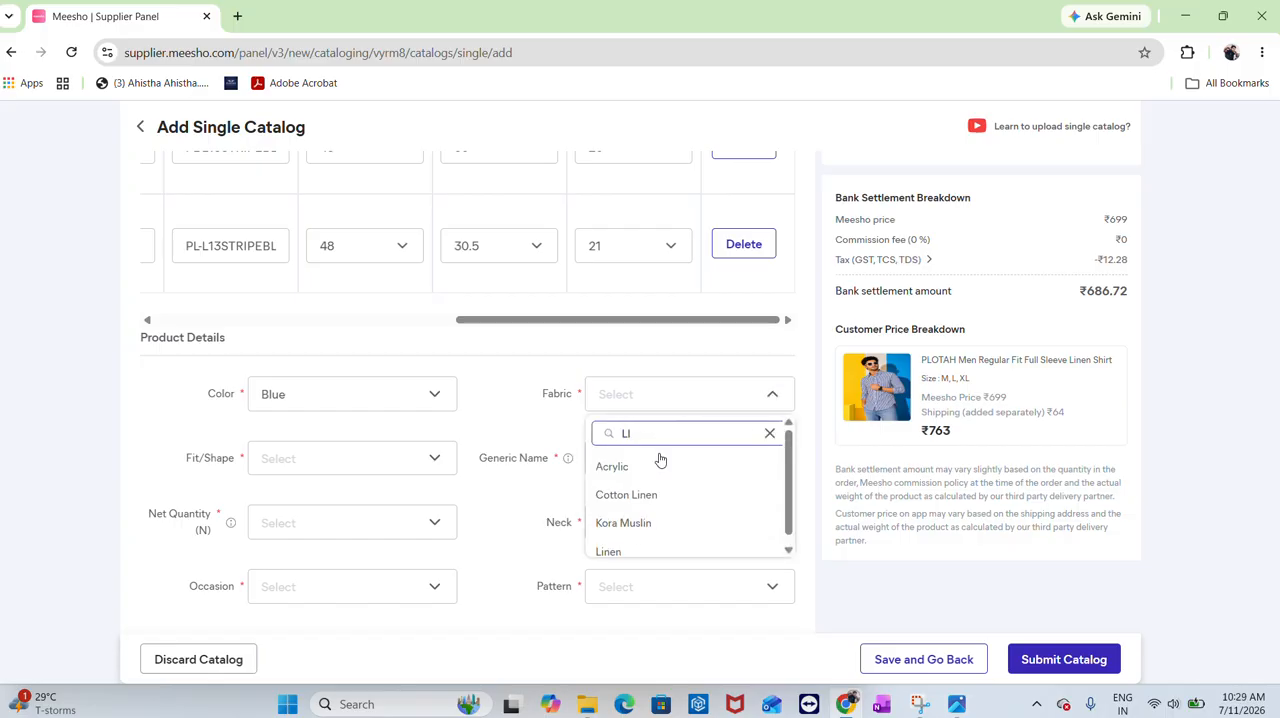
click(646, 492)
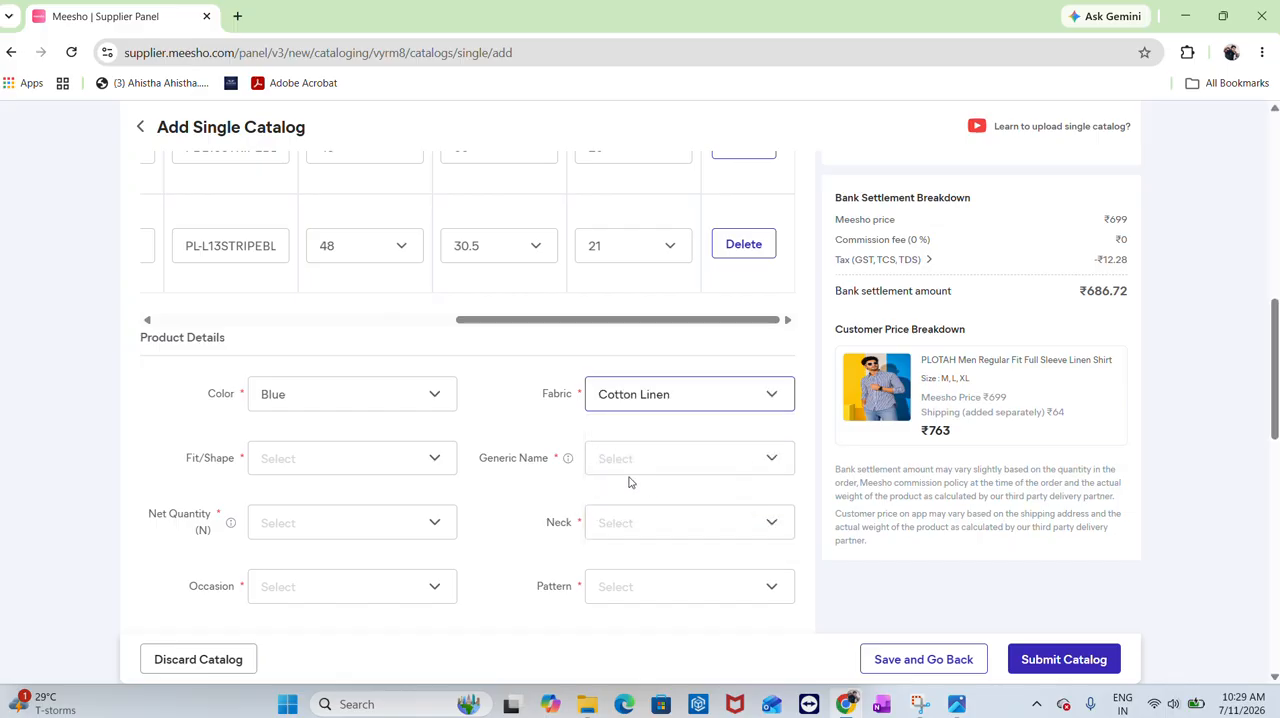
Set the Fit/Shape to Regular
click(362, 469)
scroll(290, 572, down, 2)
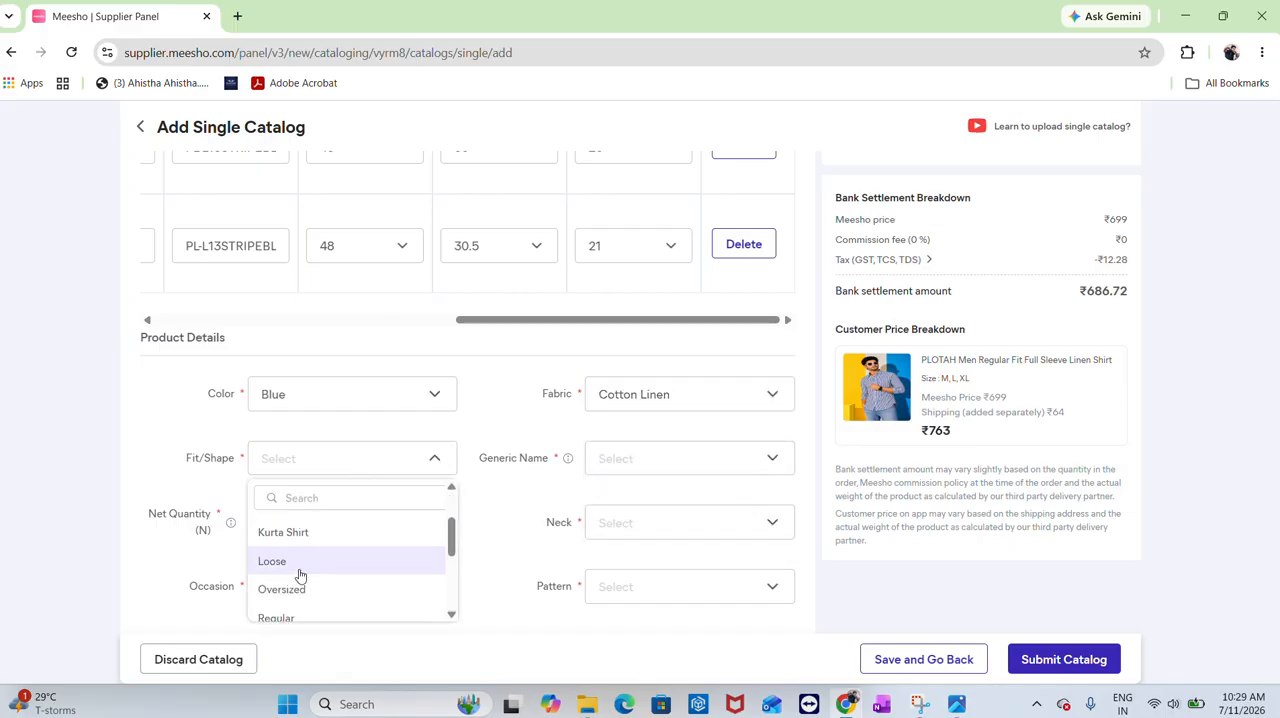
scroll(305, 588, down, 2)
click(314, 540)
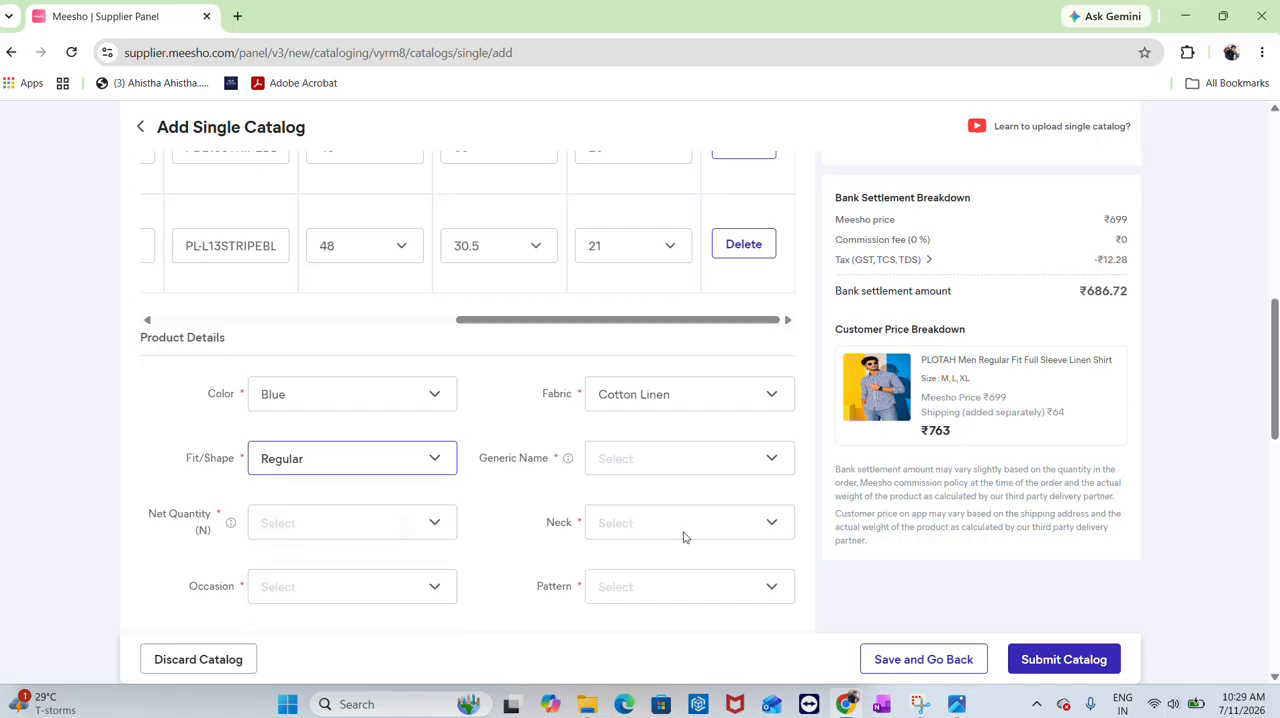
Set the generic name to Shirts by searching "SHI", and the net quantity to 1
click(700, 457)
click(686, 498)
text(S)
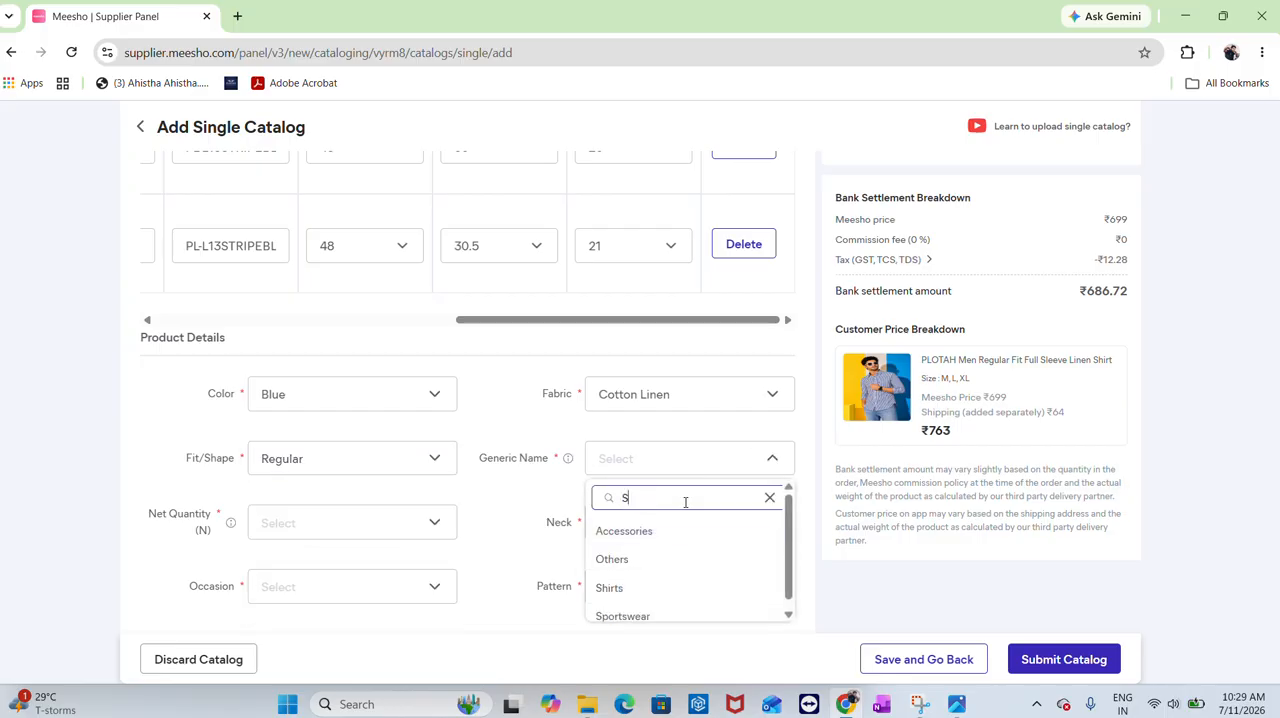
text(HI)
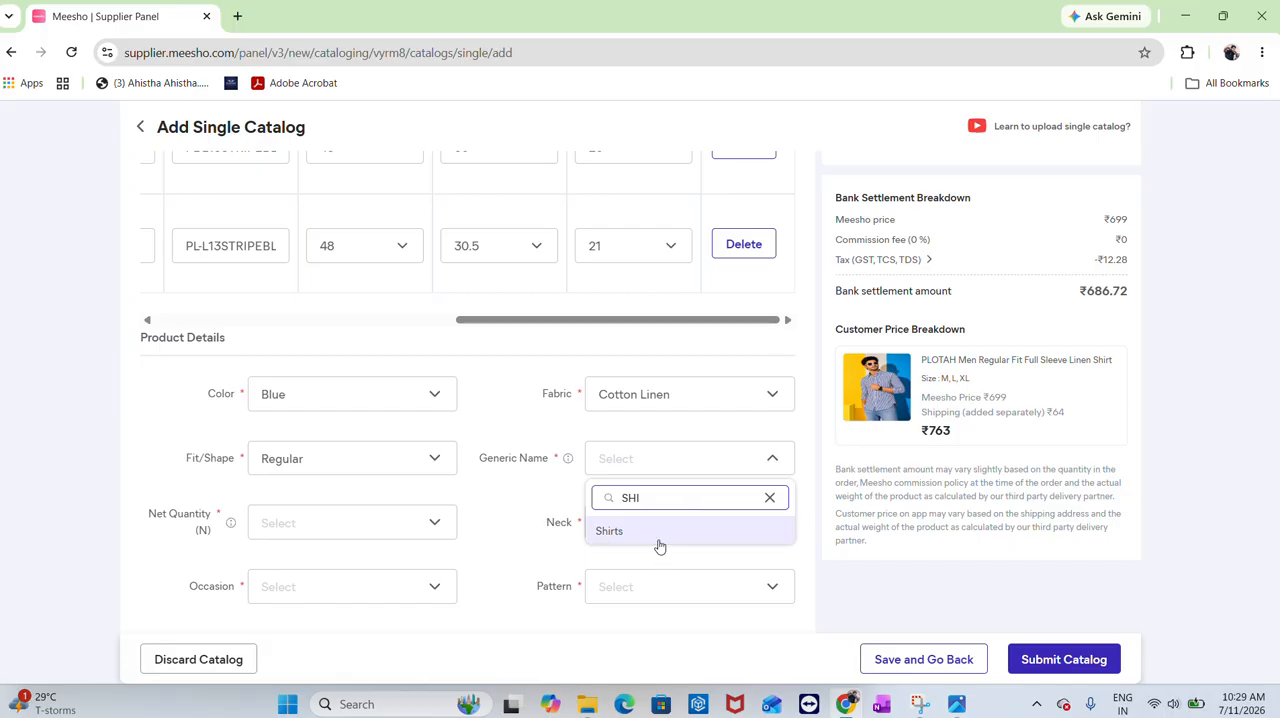
click(657, 538)
click(352, 528)
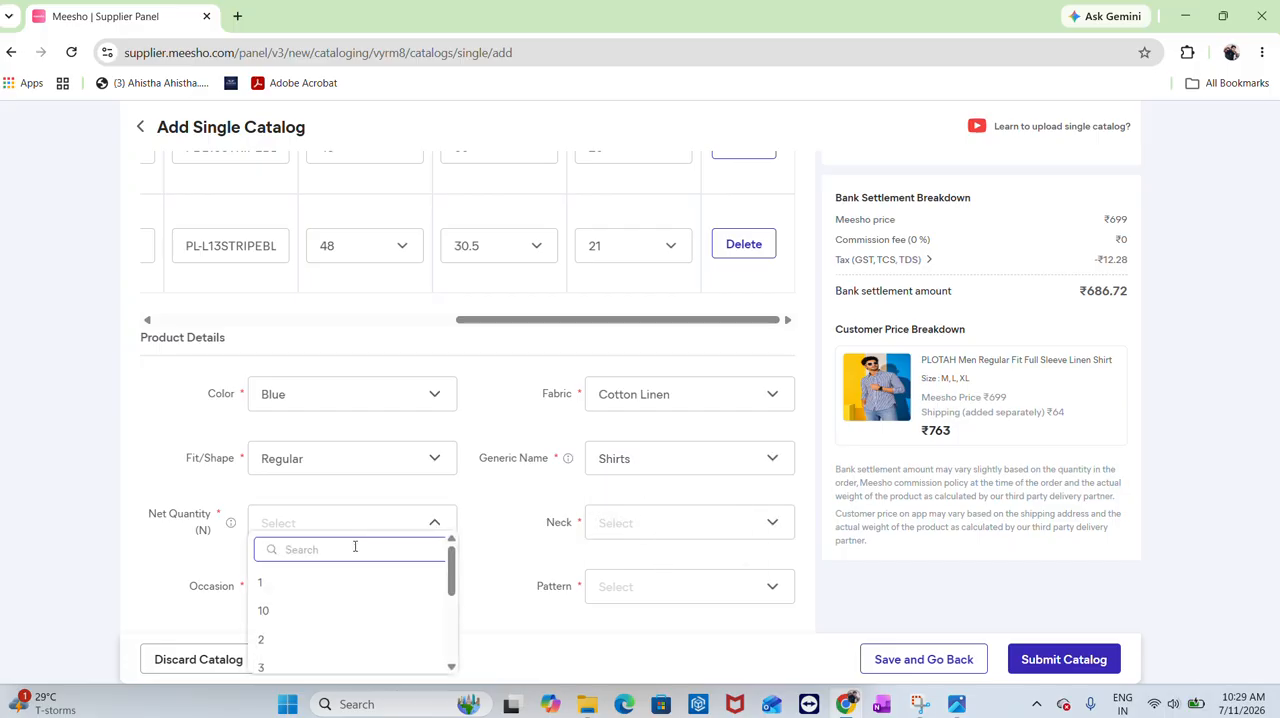
click(314, 590)
Set the neck type to Spread Collar
scroll(591, 528, down, 2)
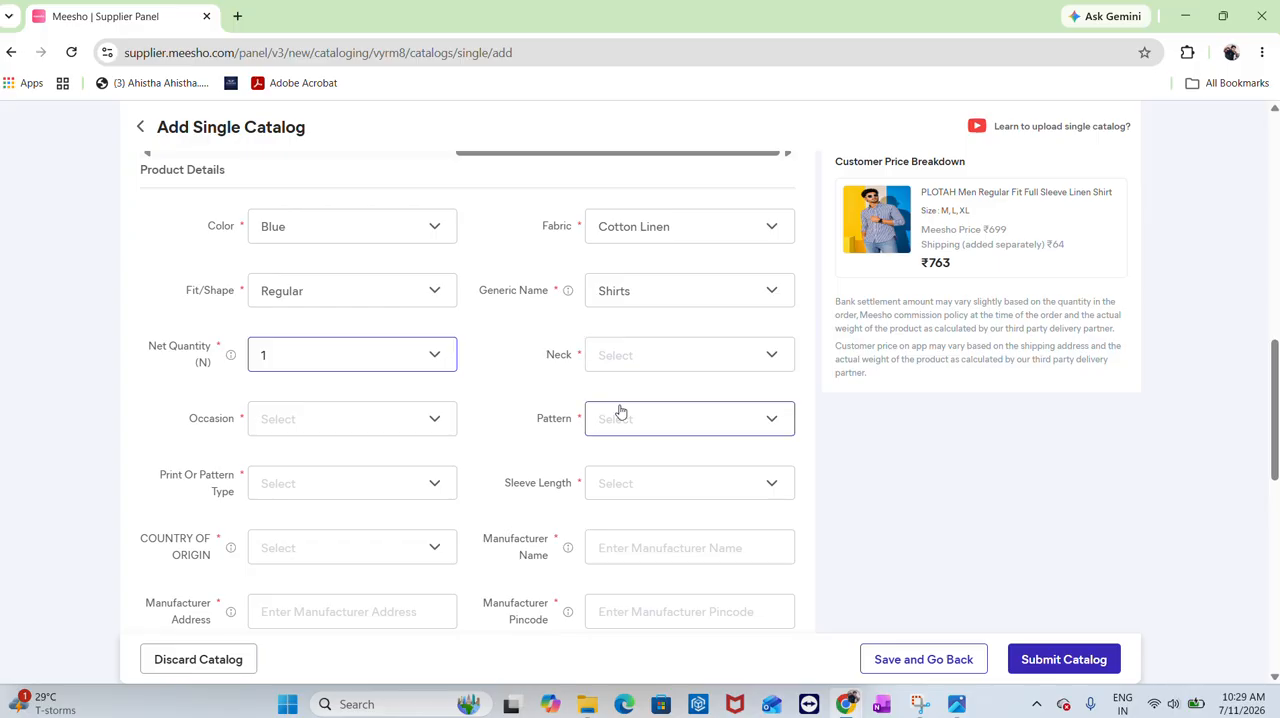
click(640, 346)
scroll(651, 463, down, 3)
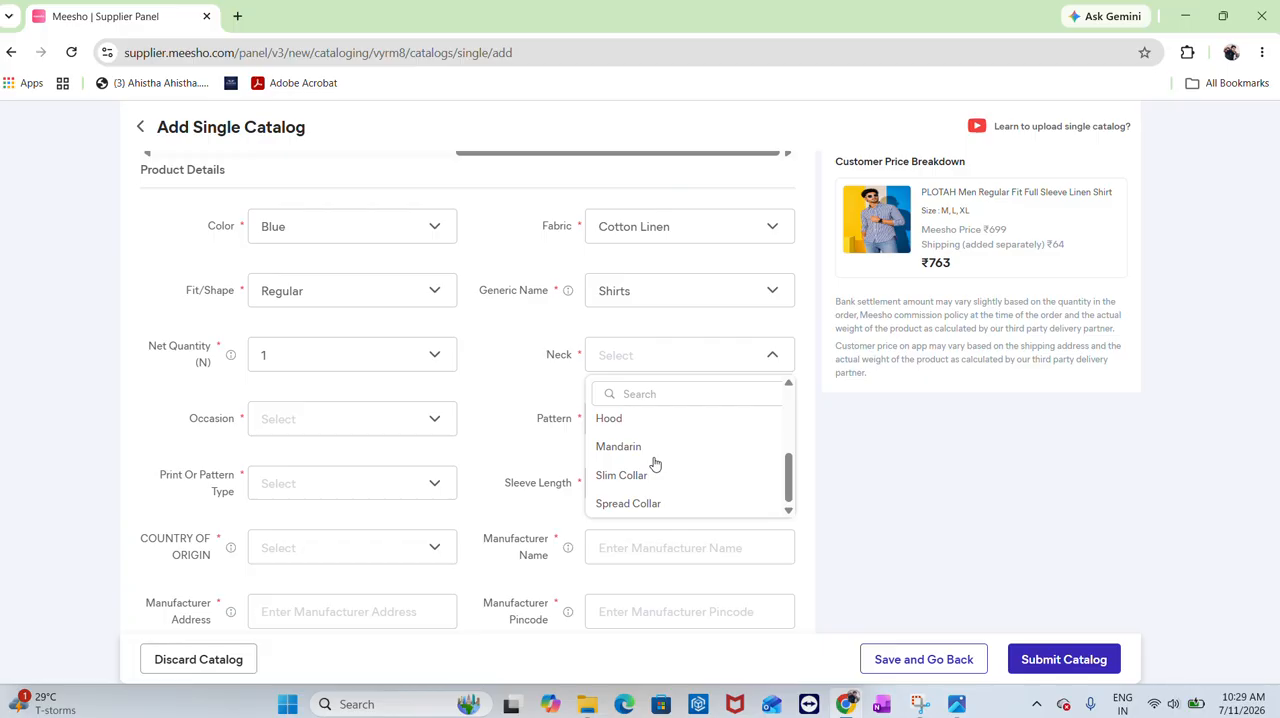
click(640, 503)
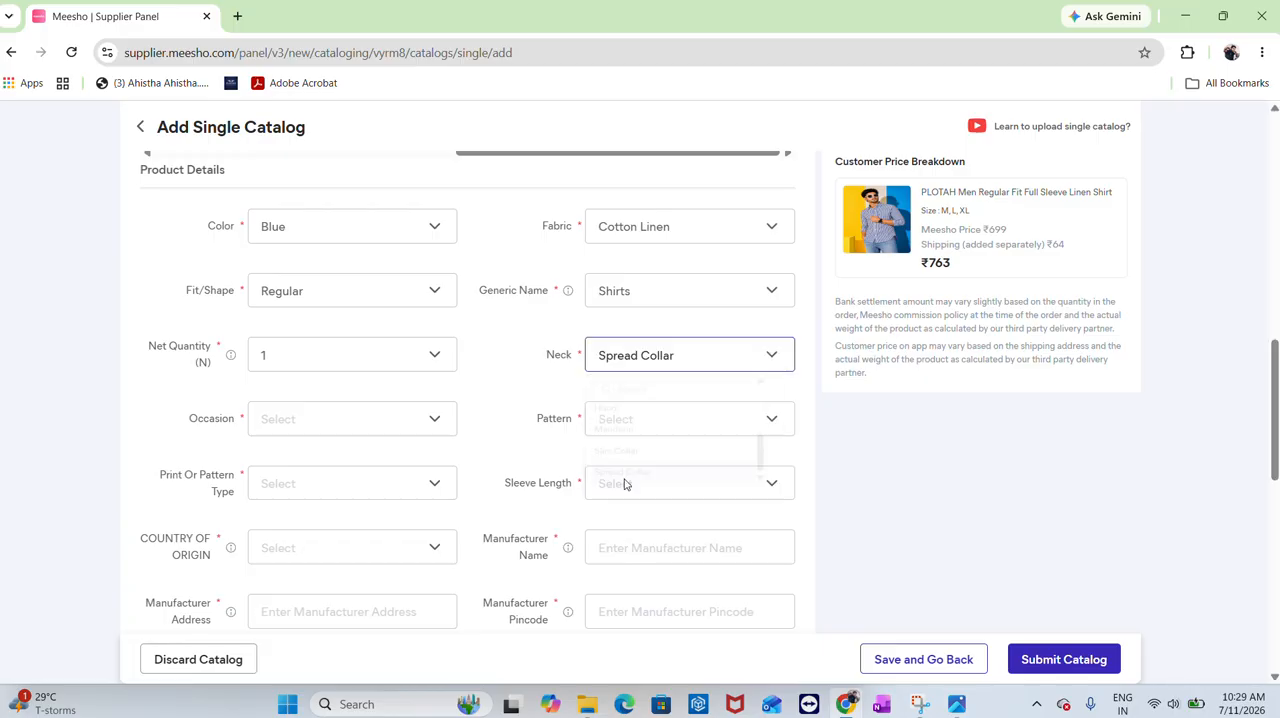
Set the occasion to Casual
click(357, 437)
click(345, 528)
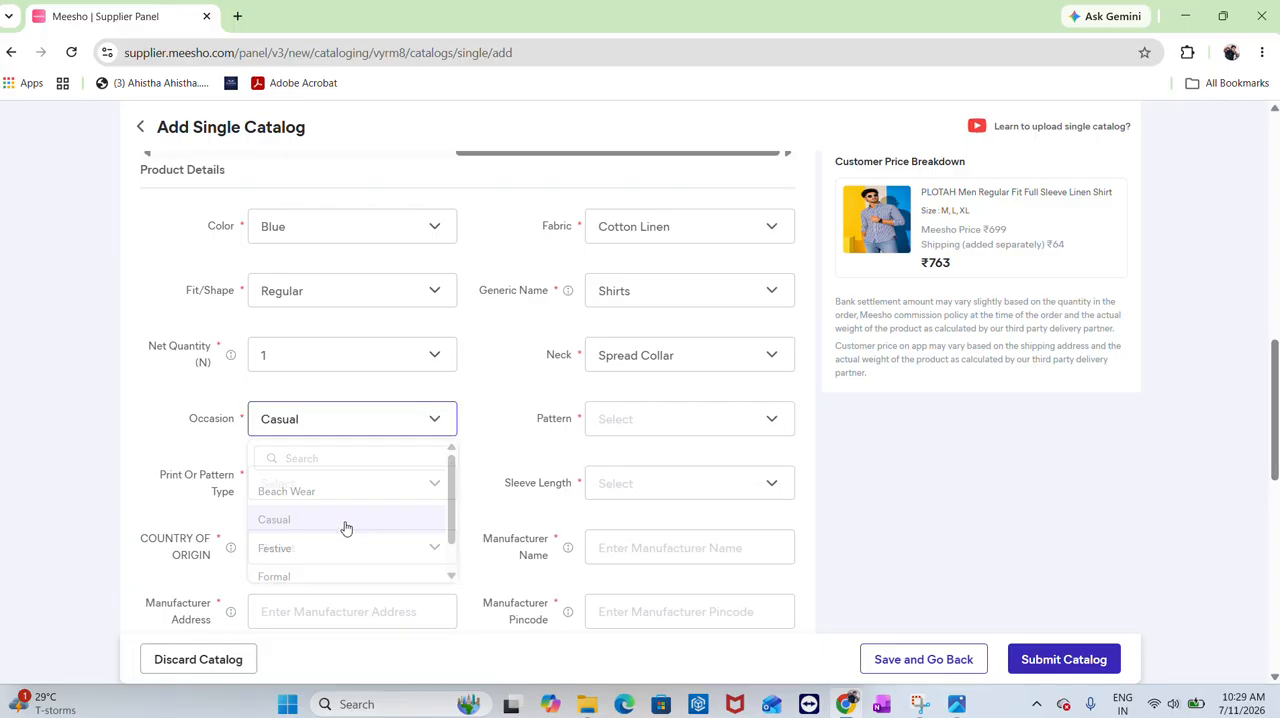
scroll(630, 410, down, 3)
scroll(634, 360, up, 2)
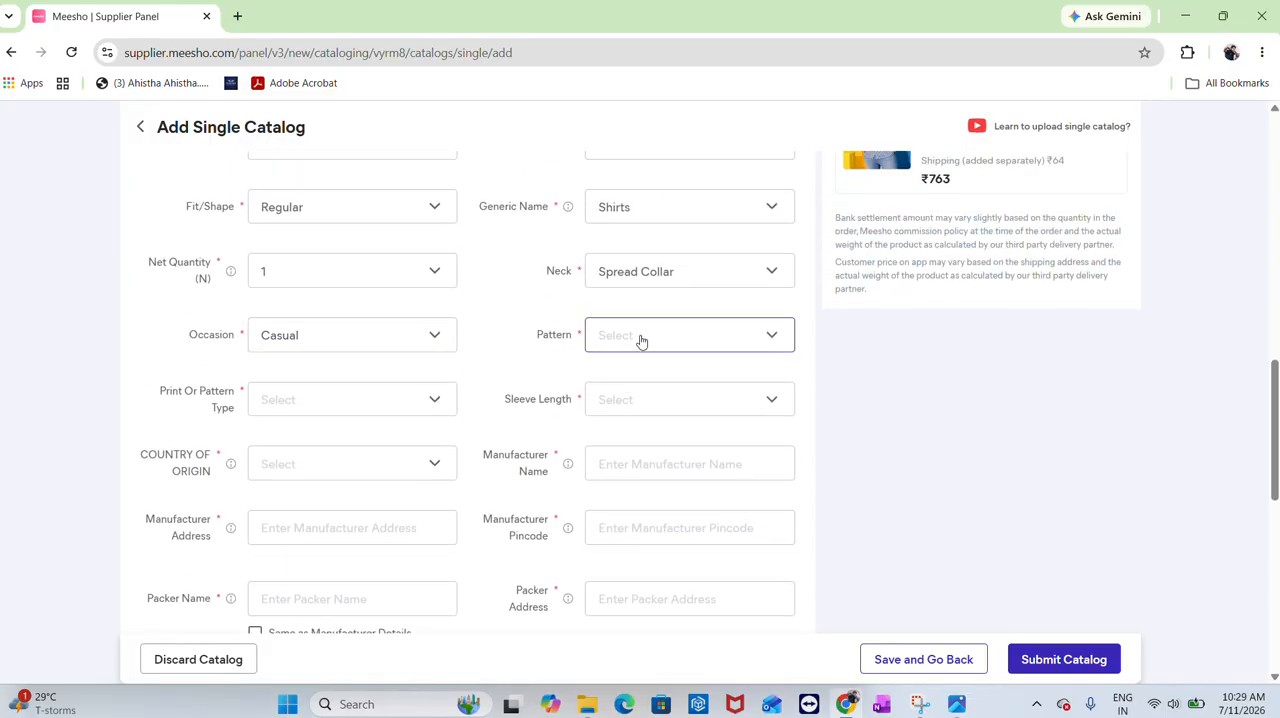
Search the pattern options for "STRI" and set the pattern to Striped
click(641, 341)
click(637, 368)
text(S)
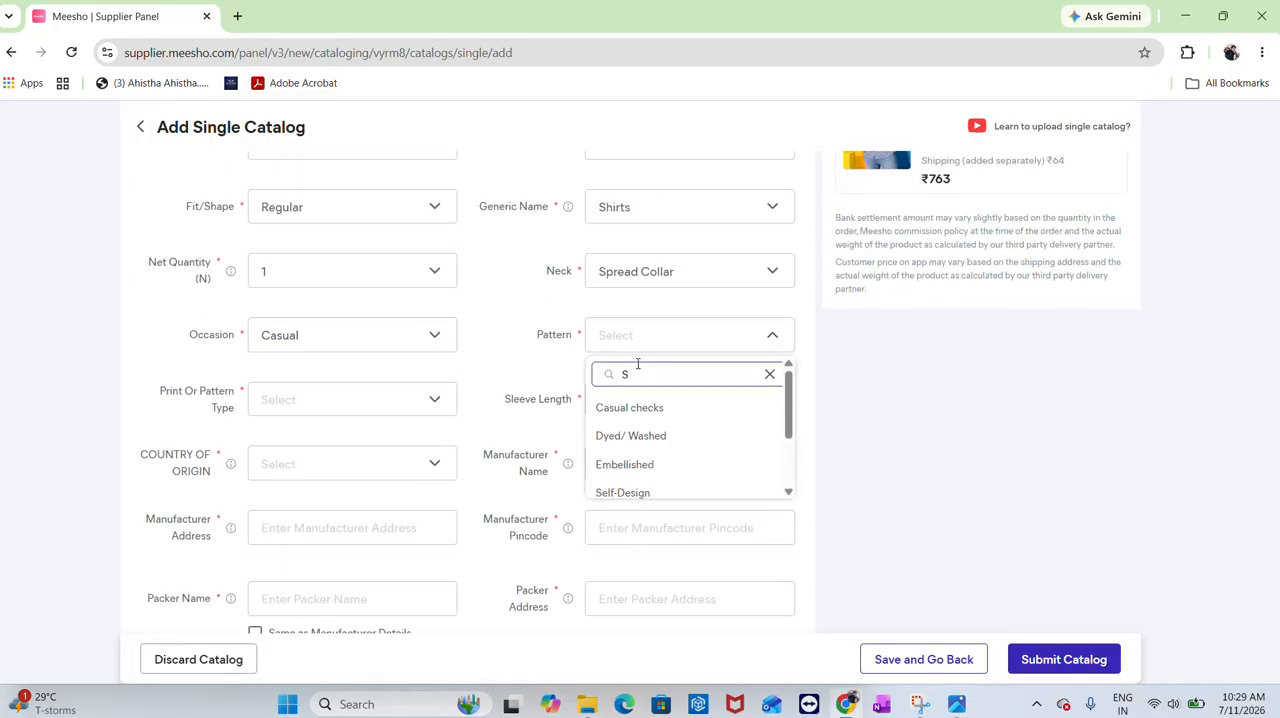
text(R)
key(BackSpace)
text(TRI)
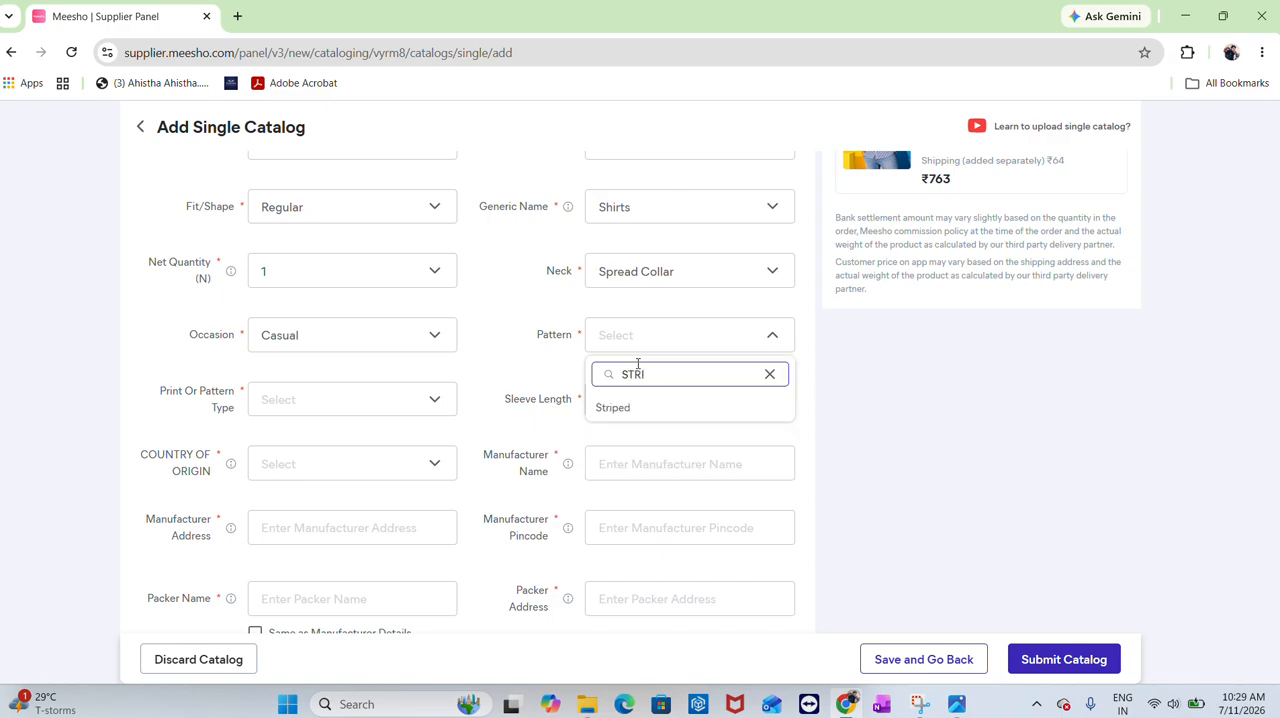
Set the print or pattern type to Striped by searching "STRI"
click(354, 412)
text(ST)
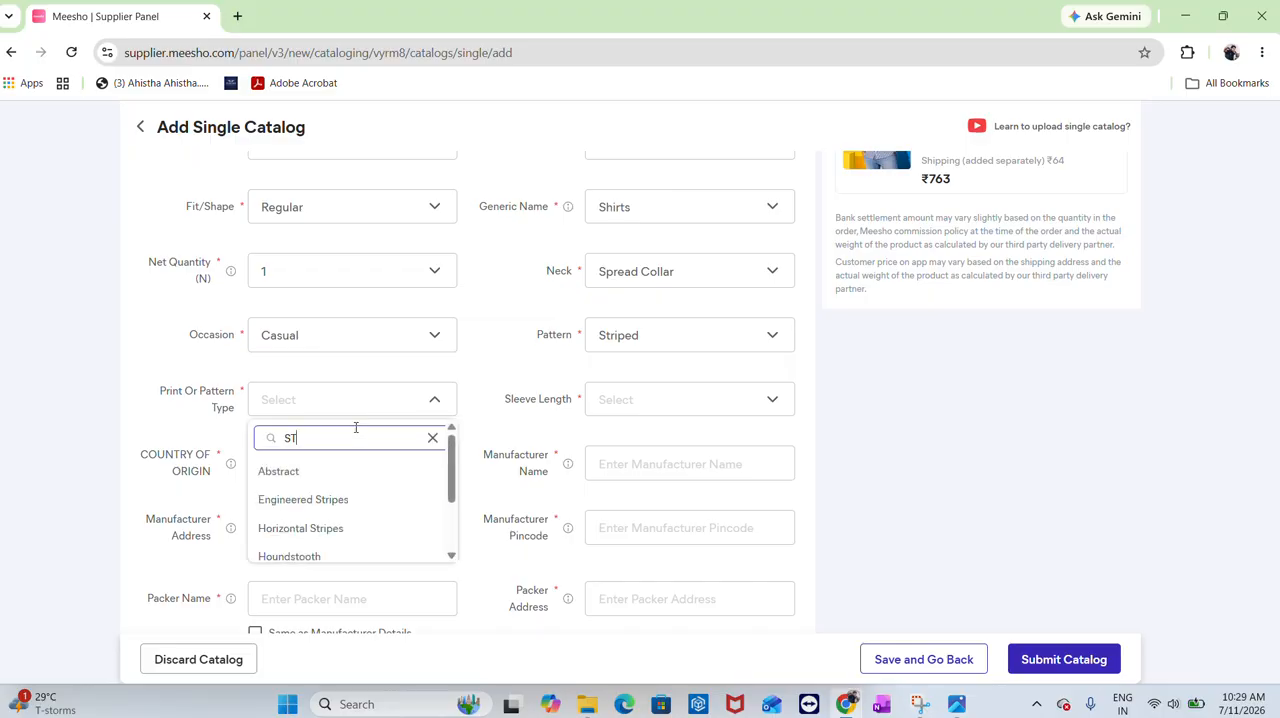
text(RI)
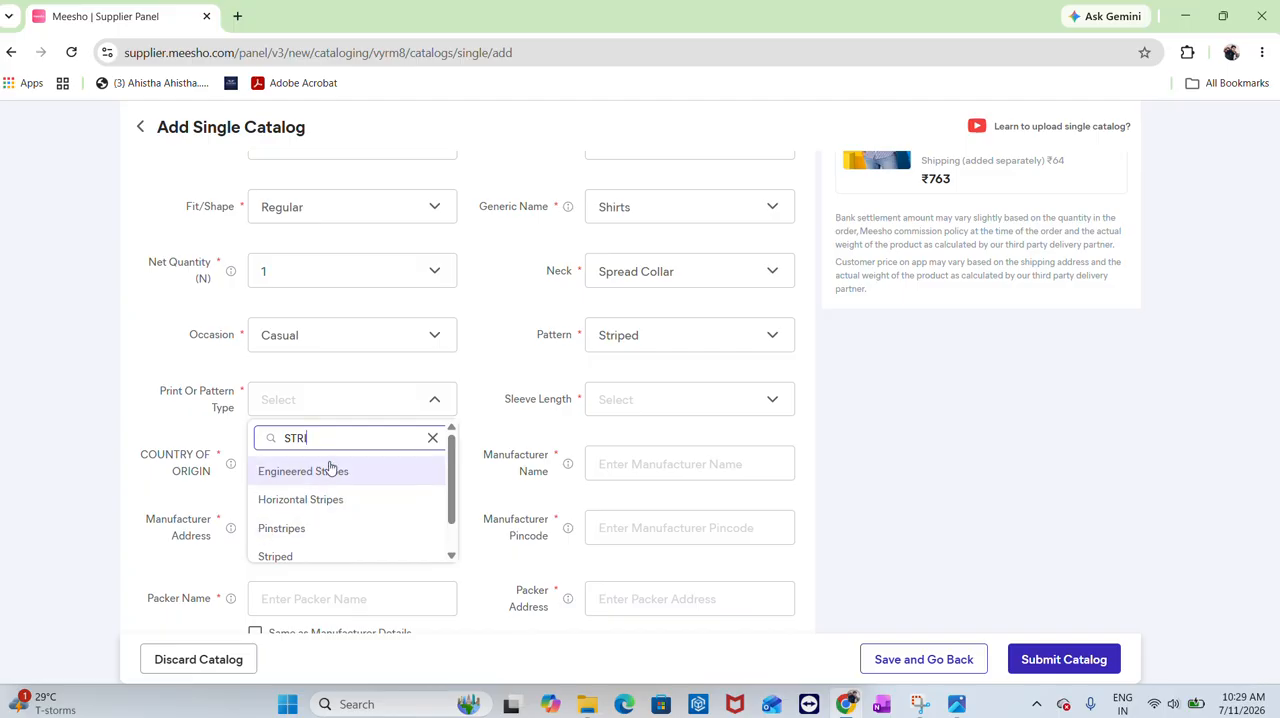
click(349, 556)
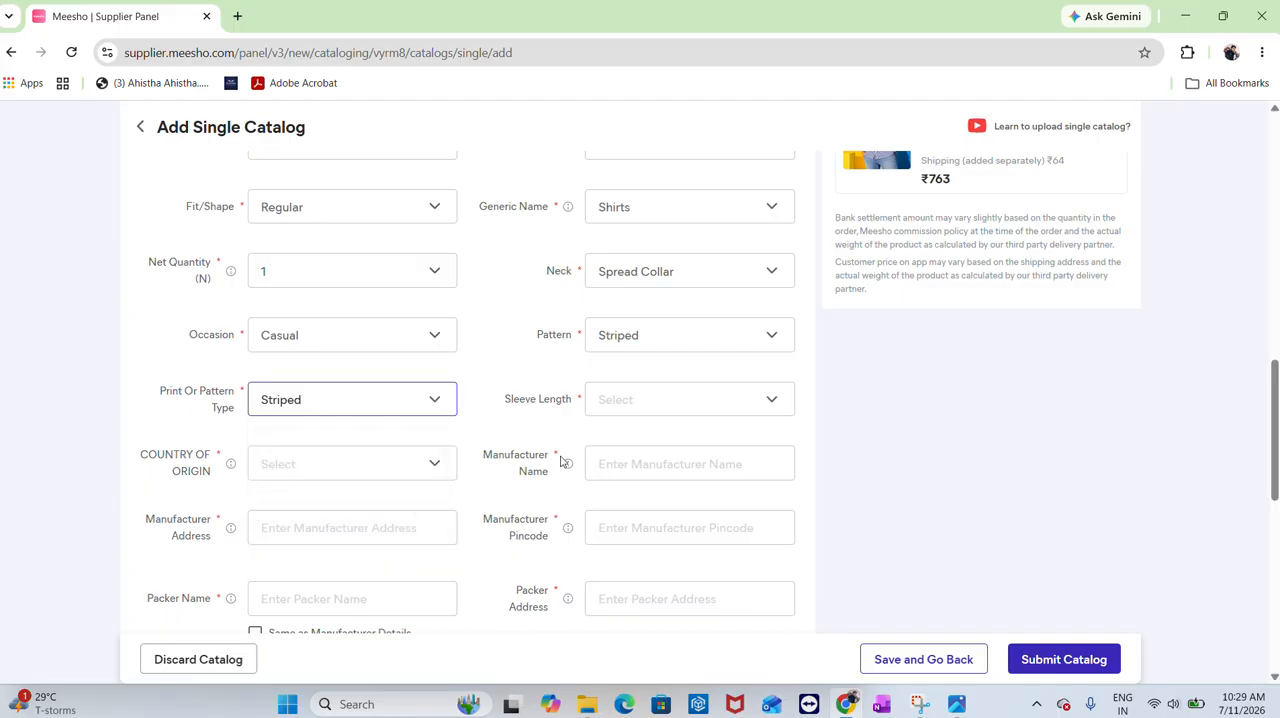
Set the sleeve length to Long Sleeves and the country of origin to India
click(629, 401)
click(610, 470)
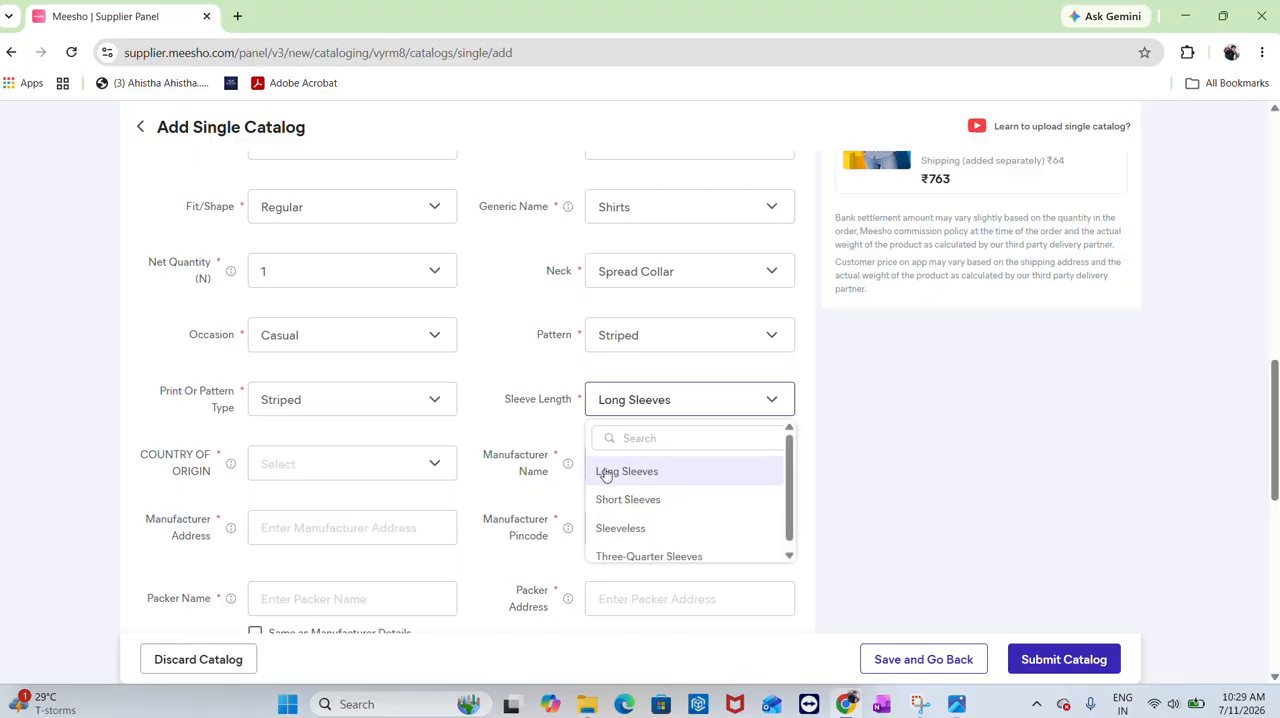
click(294, 469)
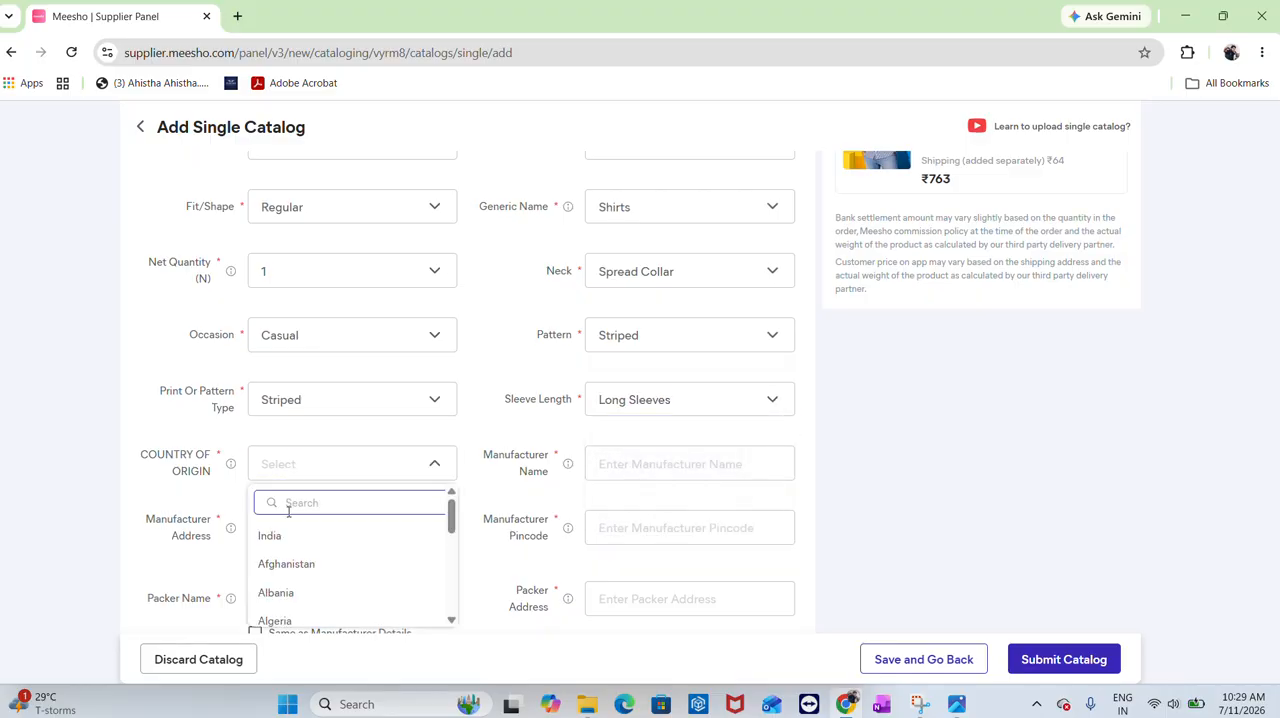
click(309, 535)
Fill in the manufacturer name PLOTAH INDIA PVT.LTD. and the manufacturer address from the saved suggestions
click(734, 456)
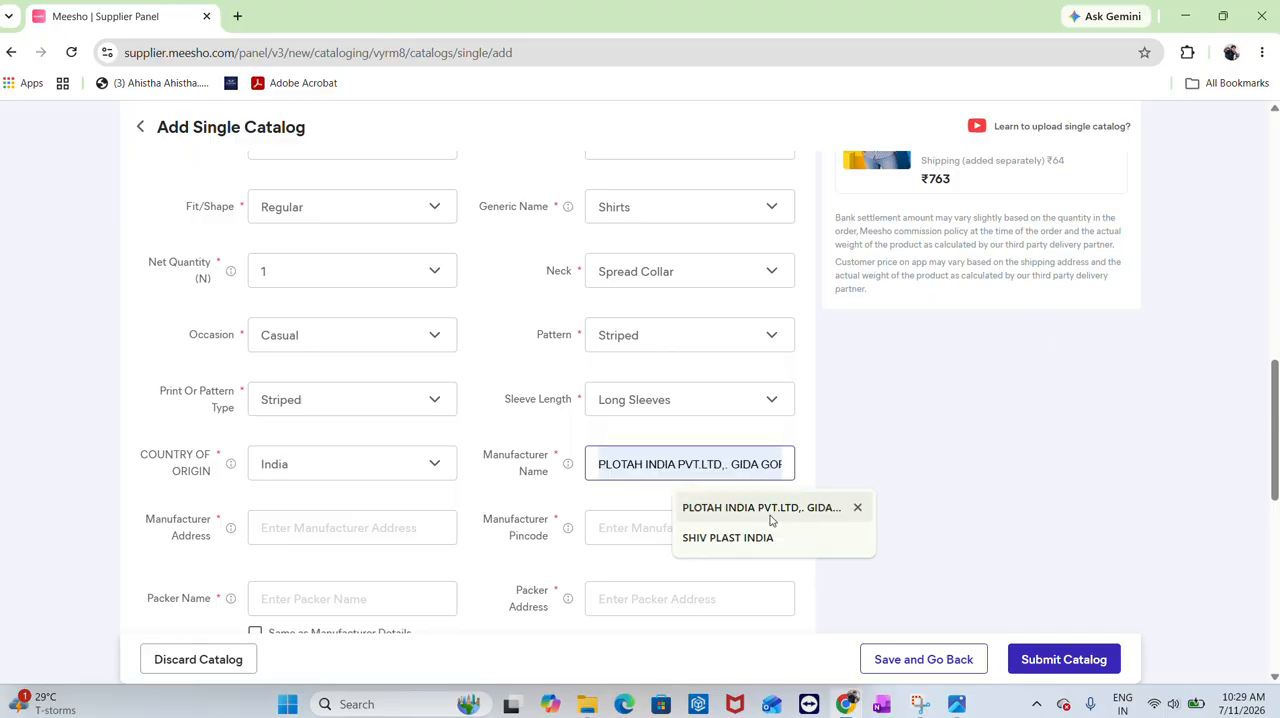
click(768, 507)
scroll(410, 453, down, 2)
click(302, 354)
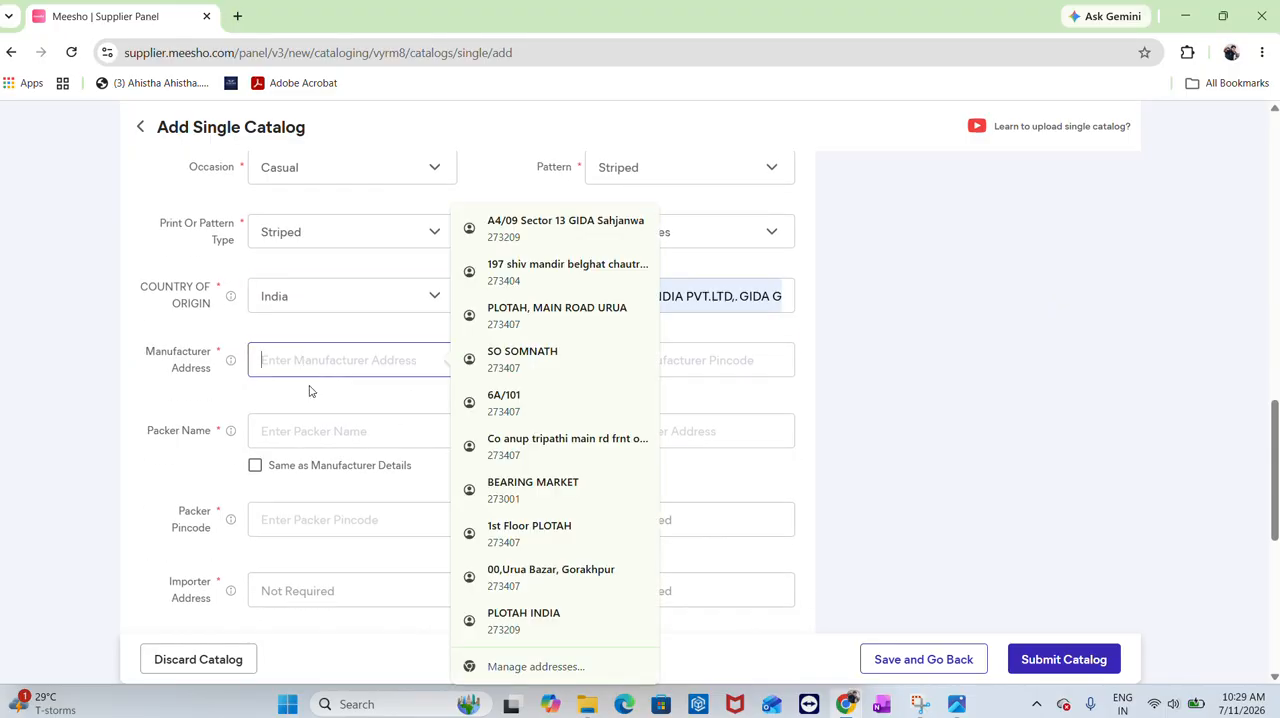
click(580, 228)
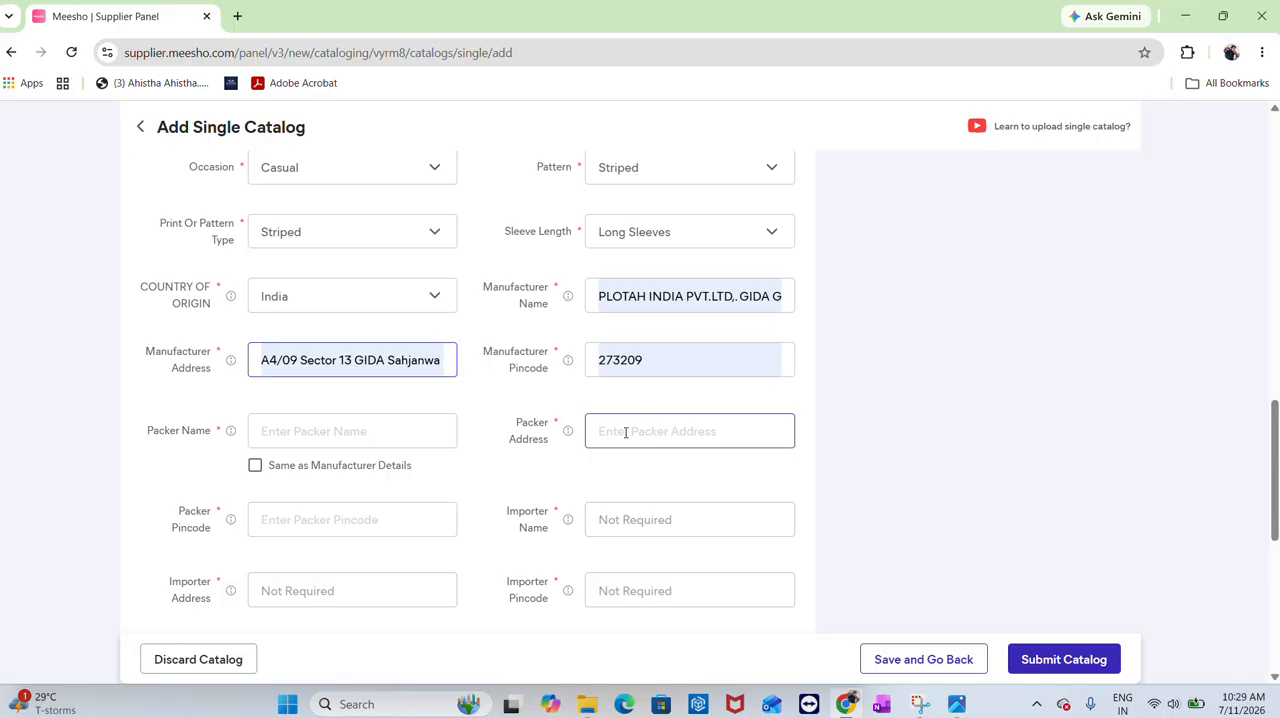
Pick PLOTAH INDIA PVT.LTD. as packer name and mark packer details as same as manufacturer details
click(288, 429)
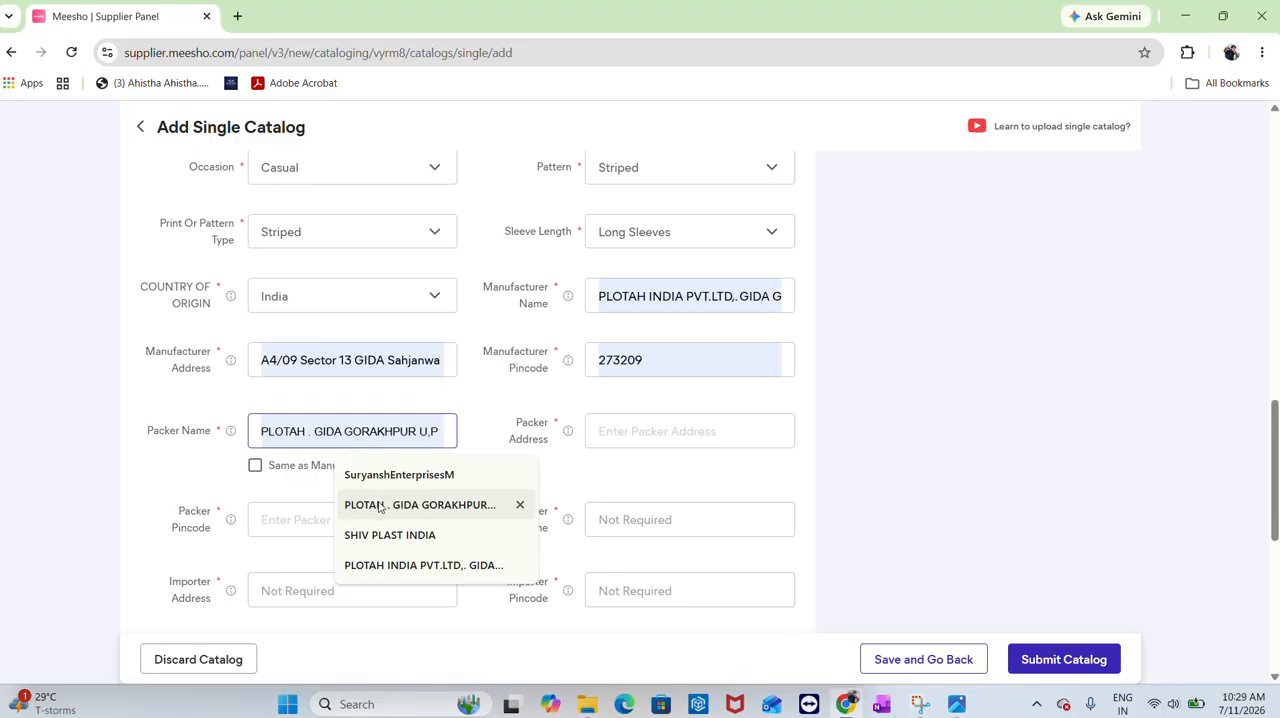
click(394, 565)
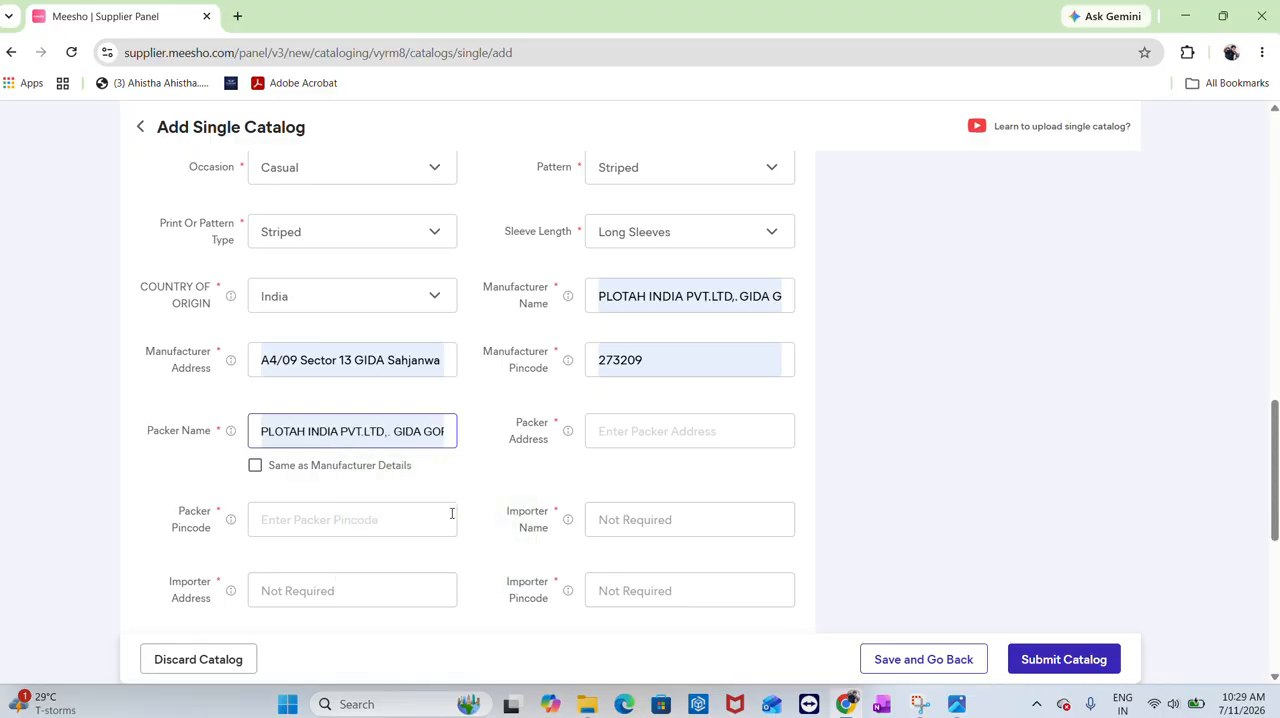
click(255, 465)
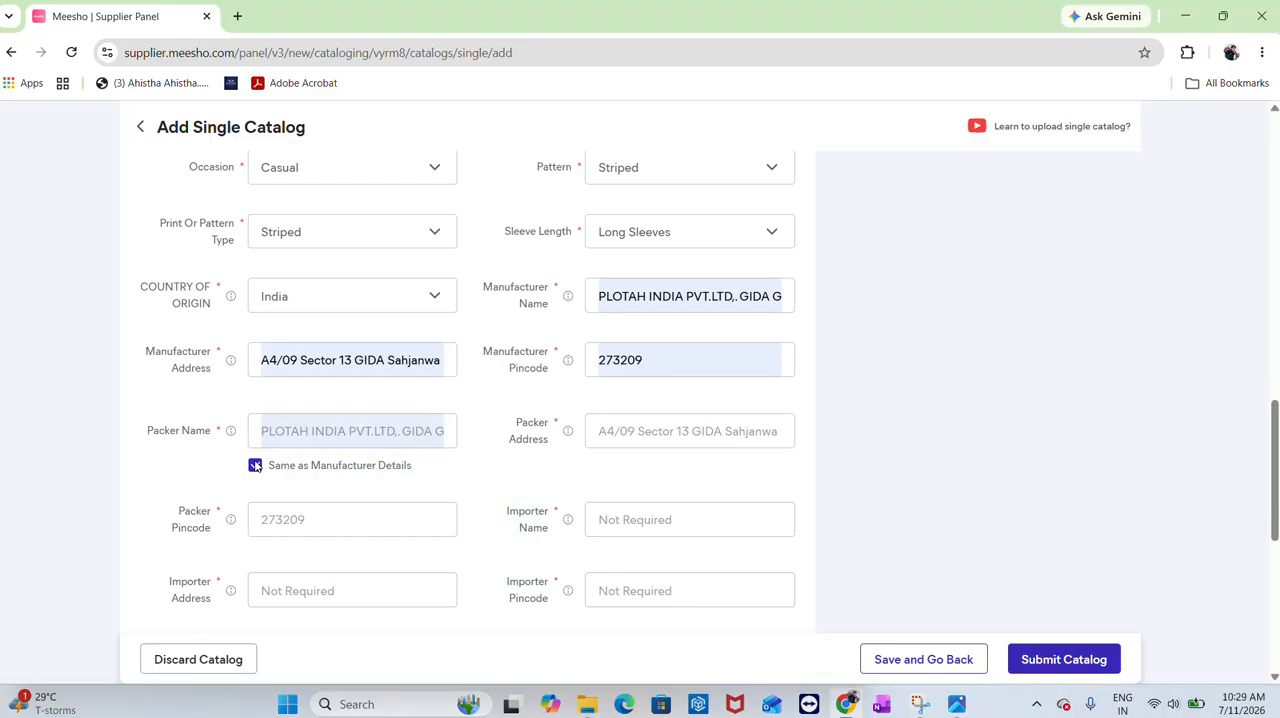
Set the closure to Symmetric in Other Attributes
scroll(354, 514, down, 4)
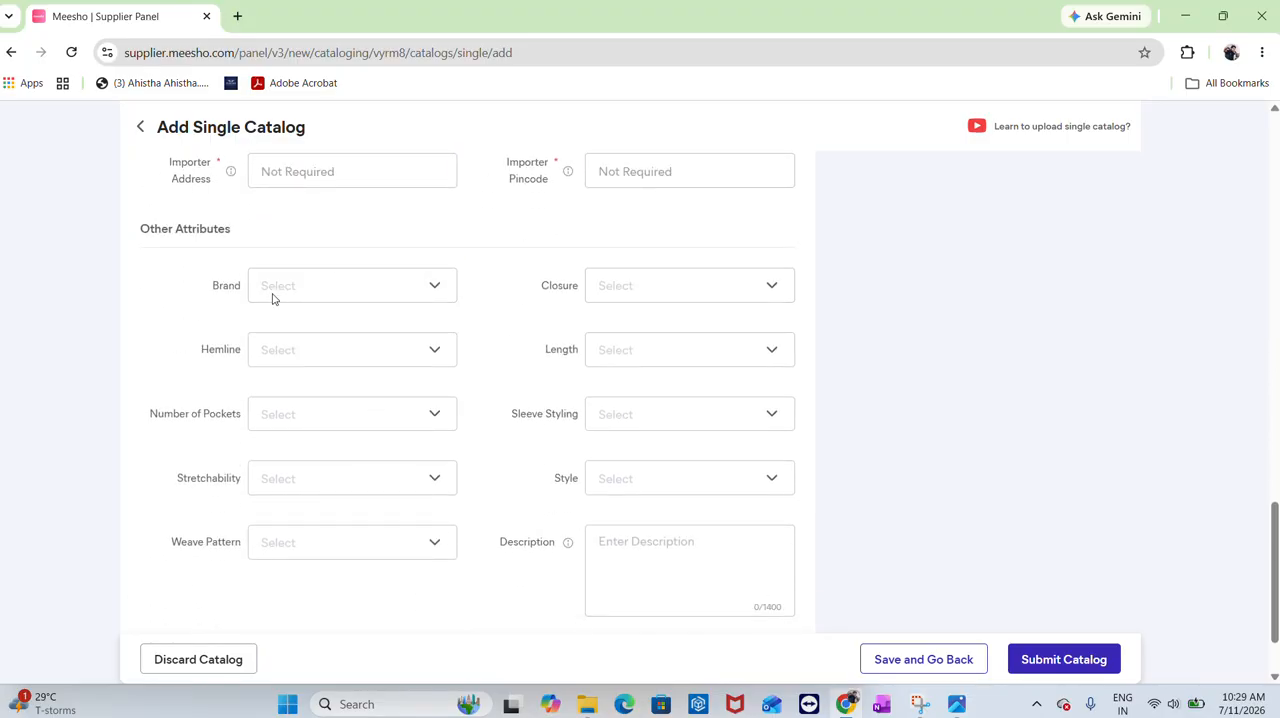
click(651, 287)
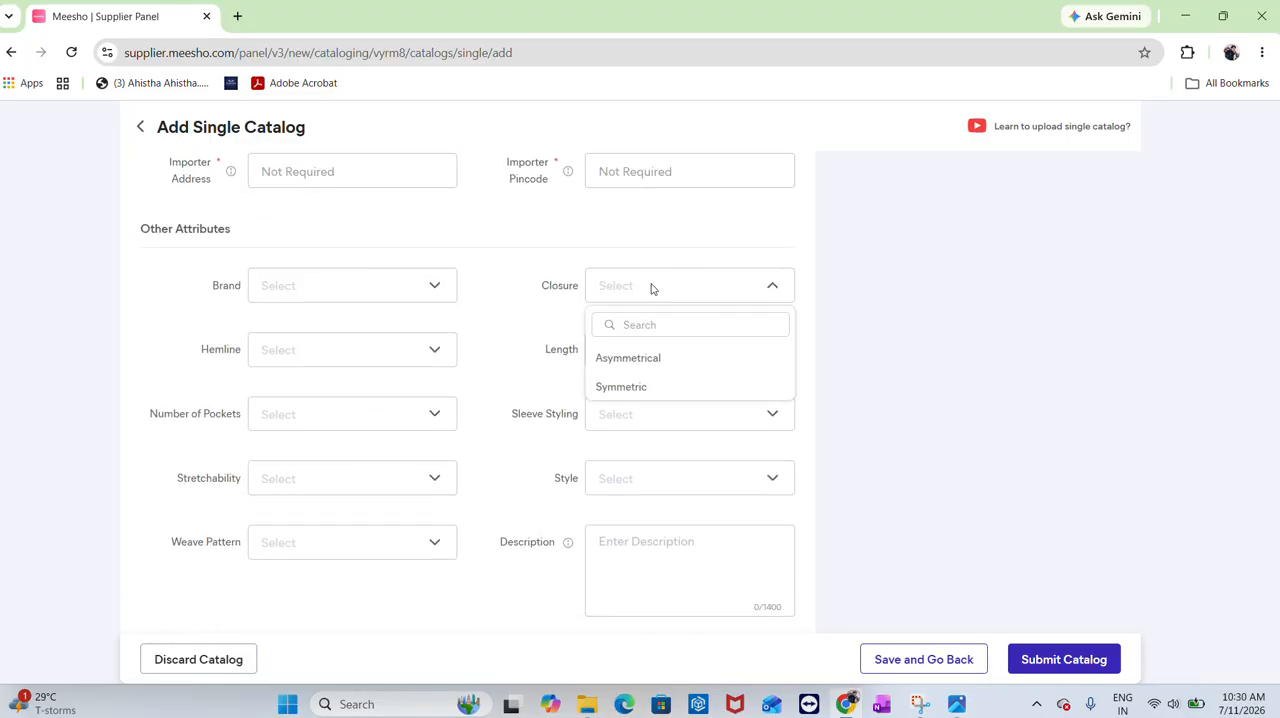
click(622, 390)
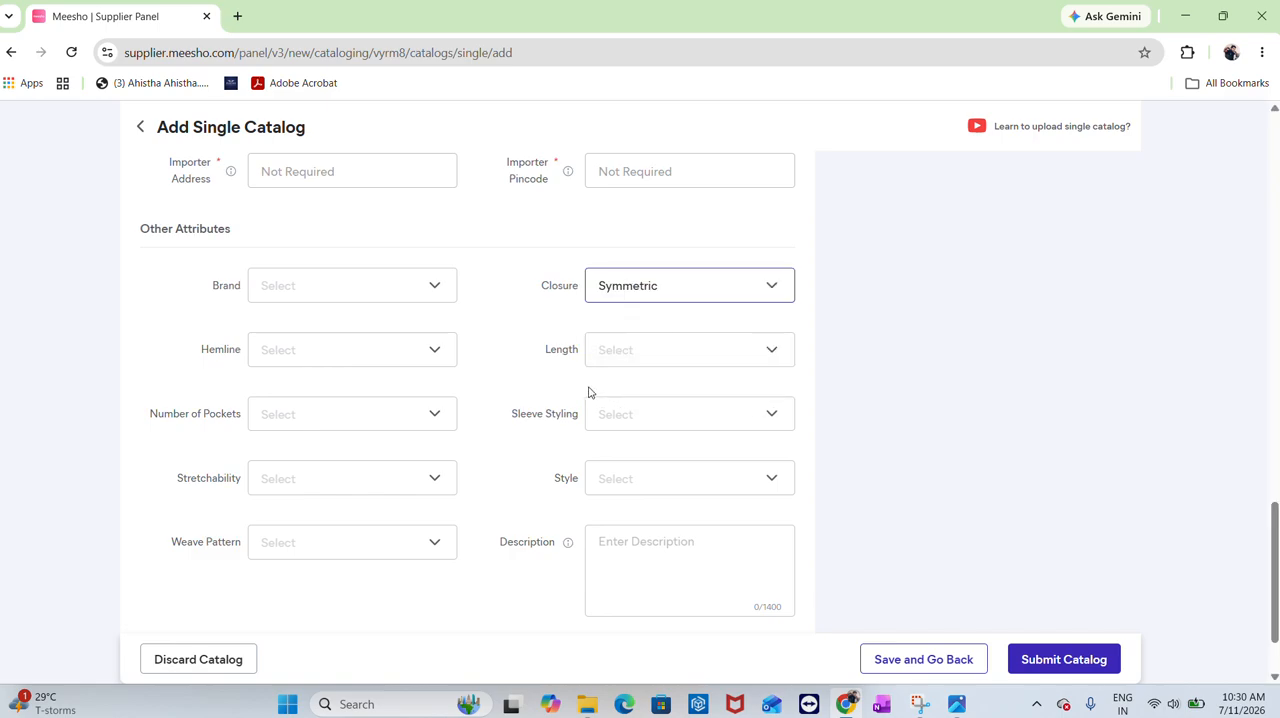
Set the hemline to Curved
click(318, 361)
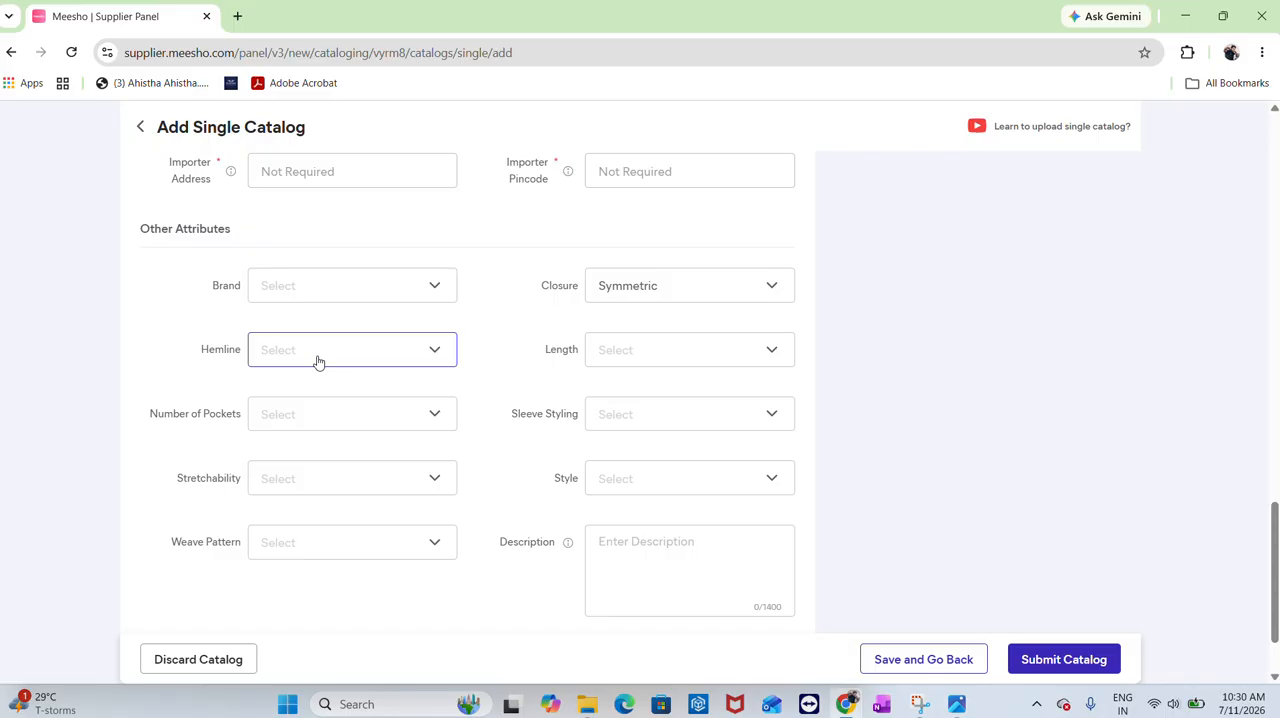
click(318, 361)
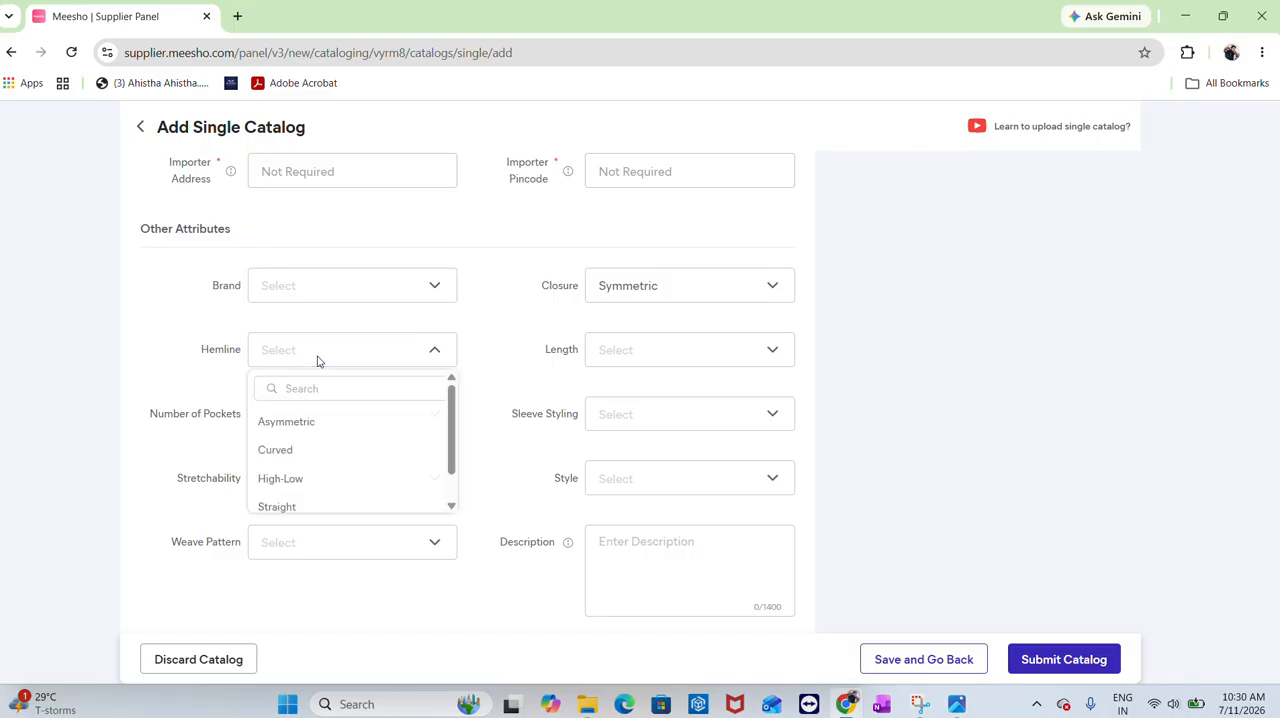
click(312, 450)
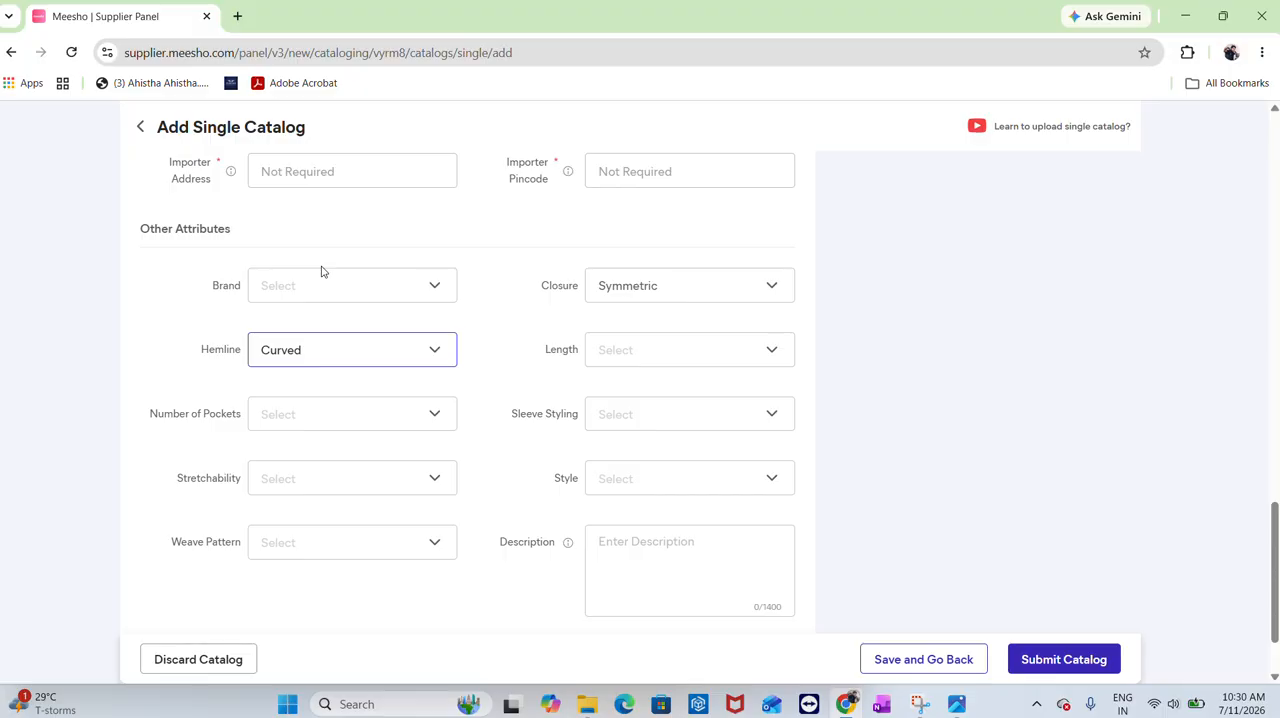
Set the length to Regular and the number of pockets to 1
click(665, 343)
click(613, 479)
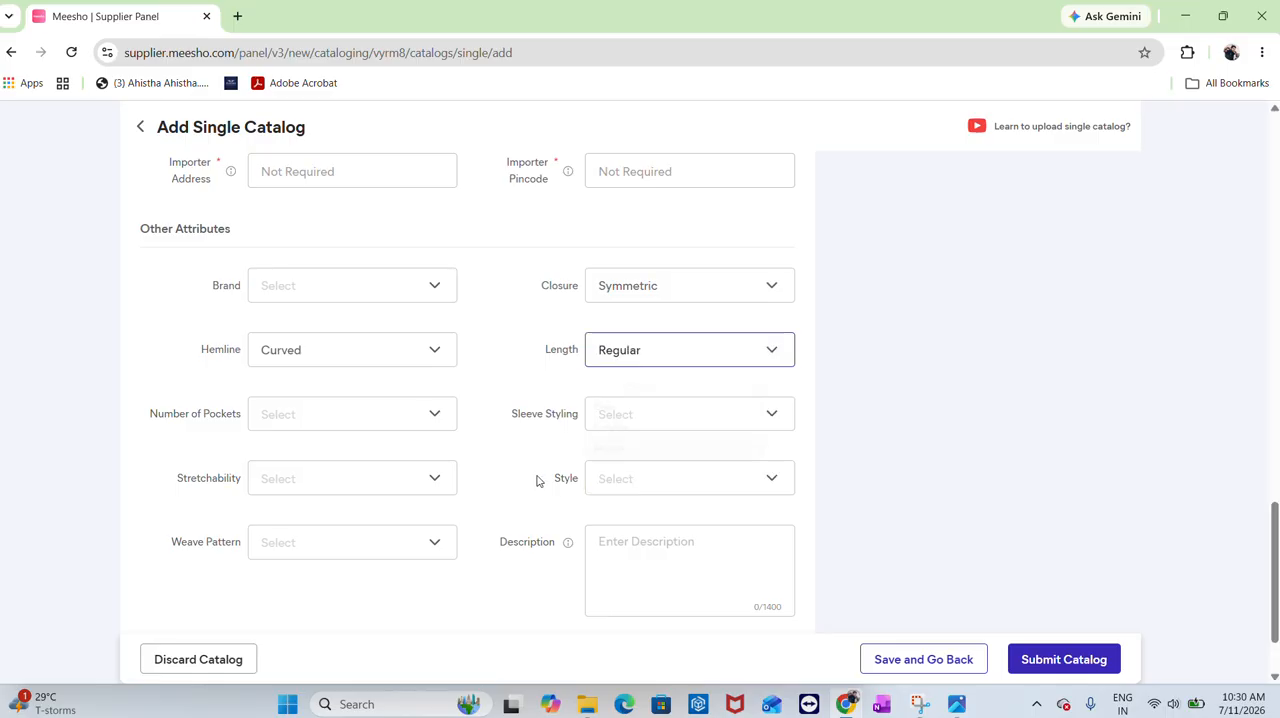
click(309, 427)
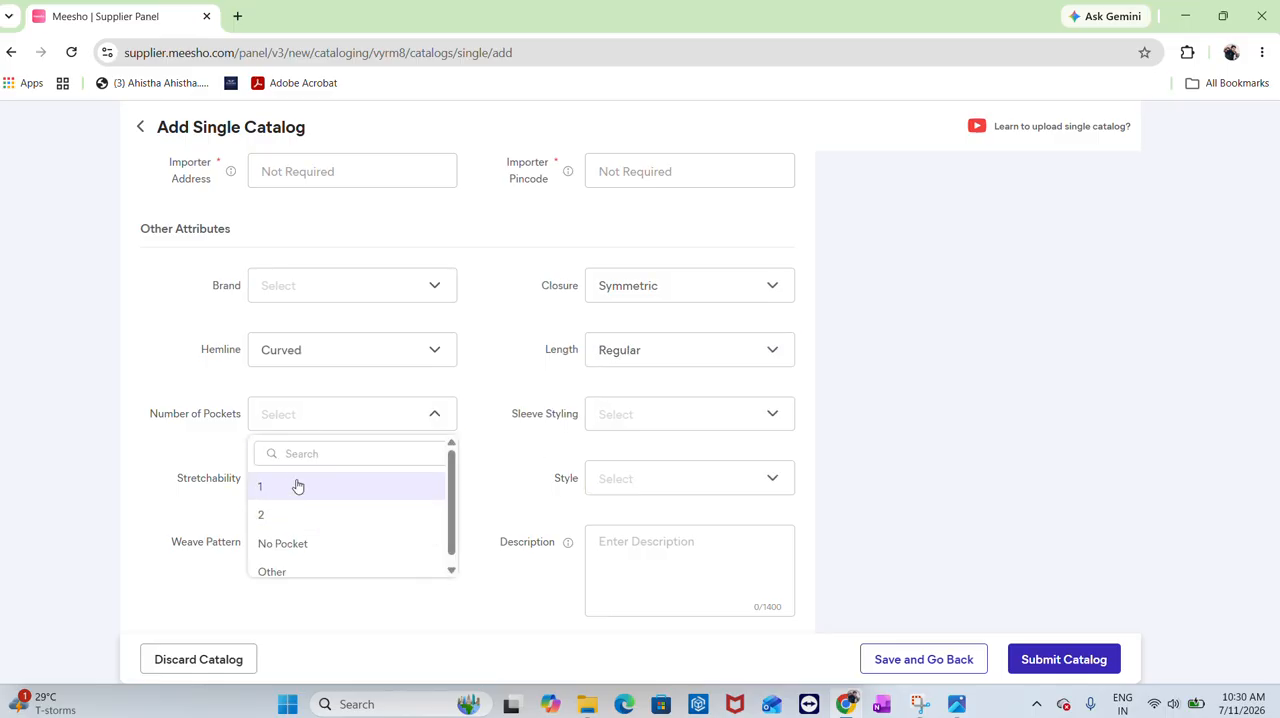
click(297, 486)
Set the sleeve styling to Regular and stretchability to No
click(666, 410)
scroll(651, 523, down, 3)
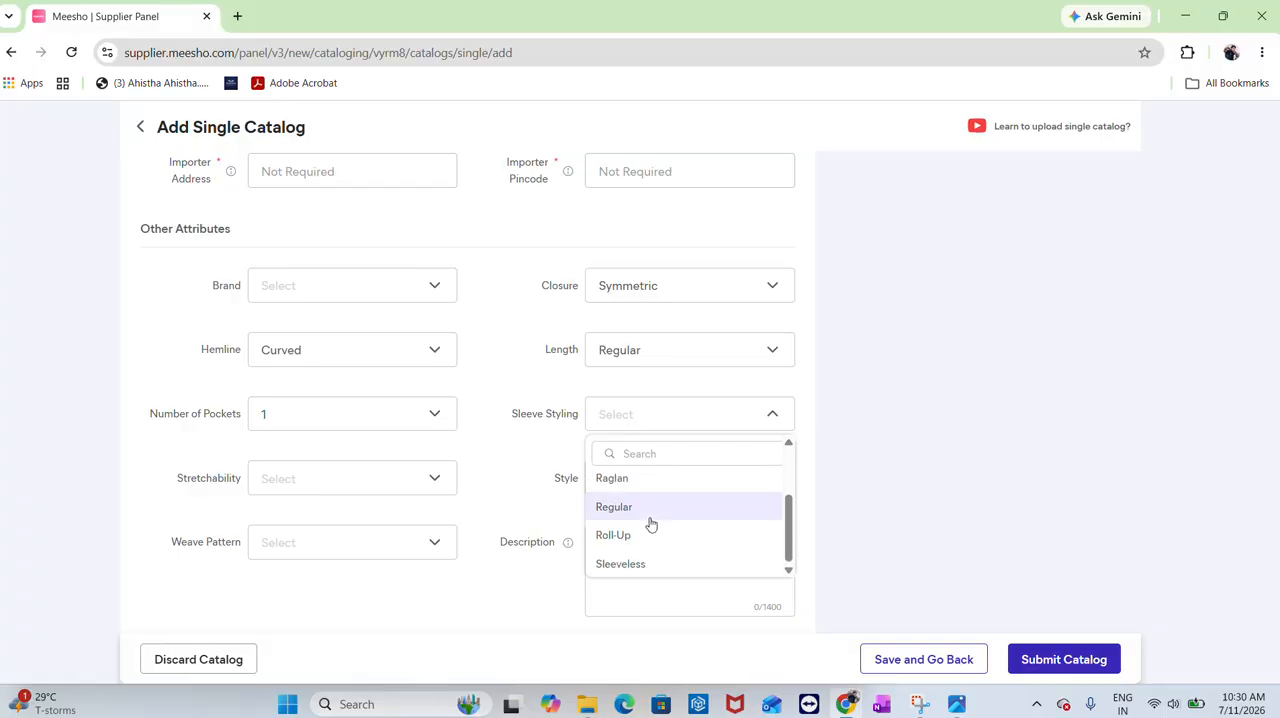
click(641, 507)
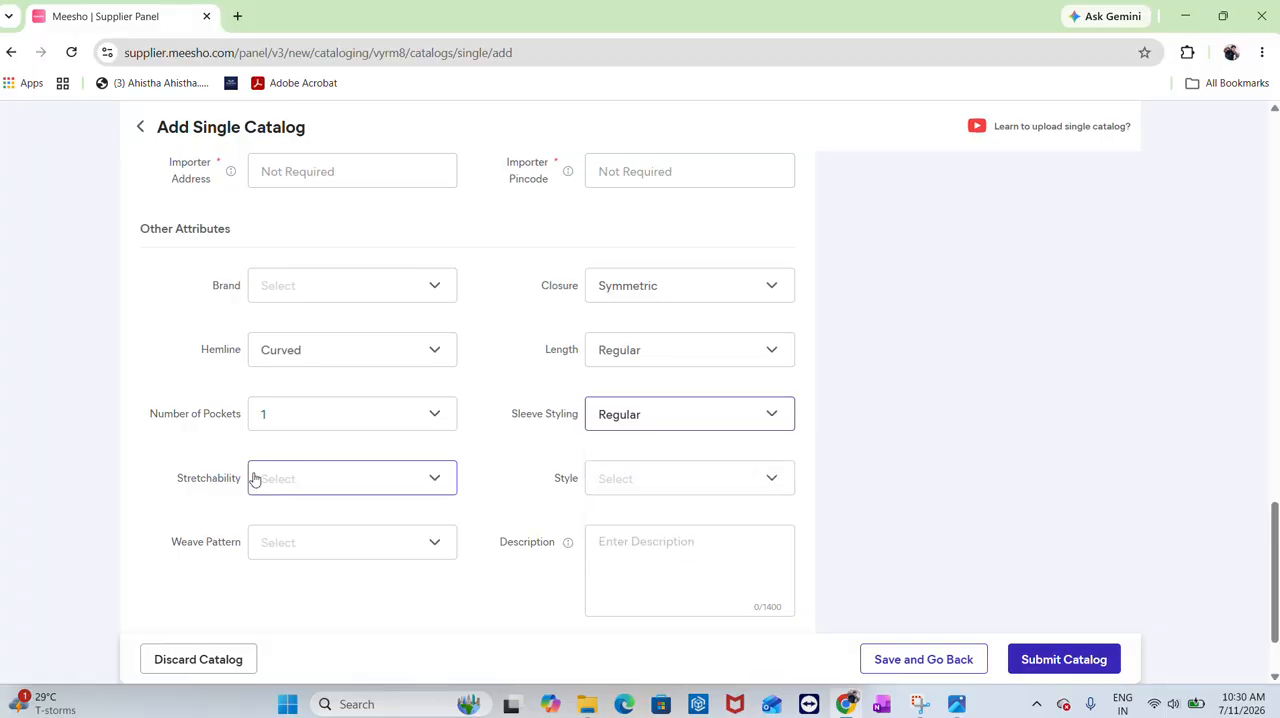
click(286, 480)
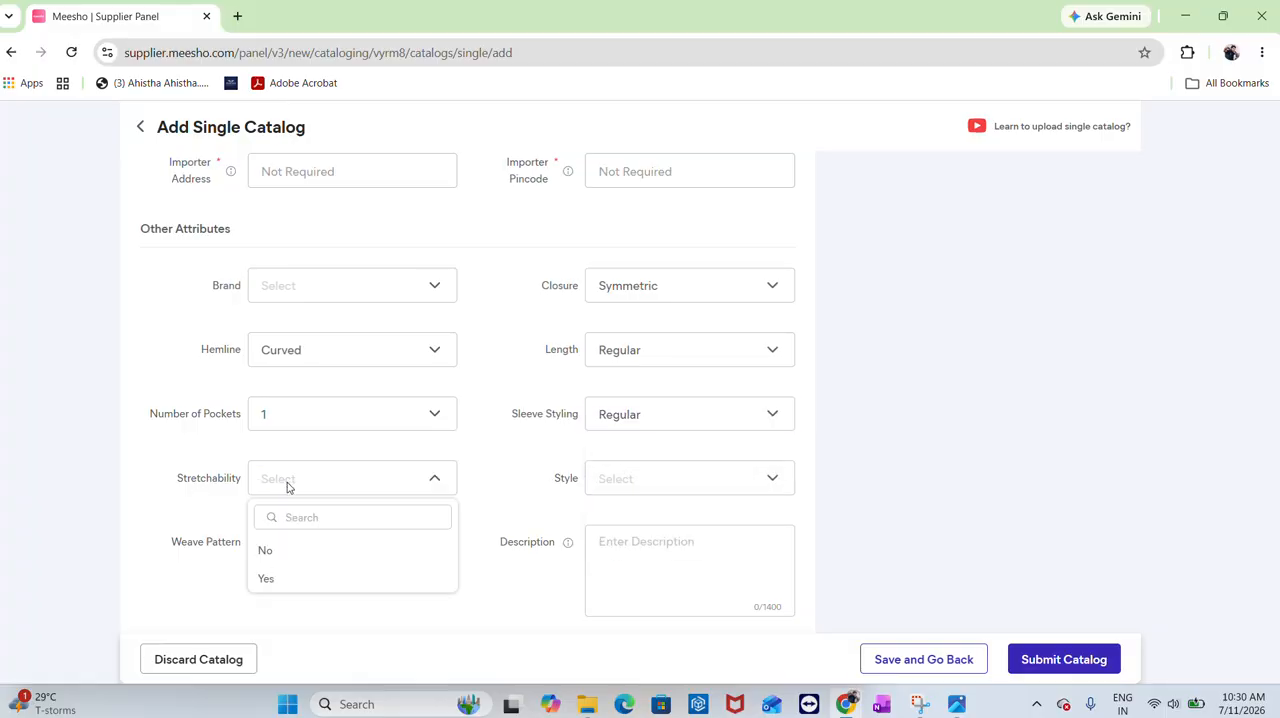
click(283, 548)
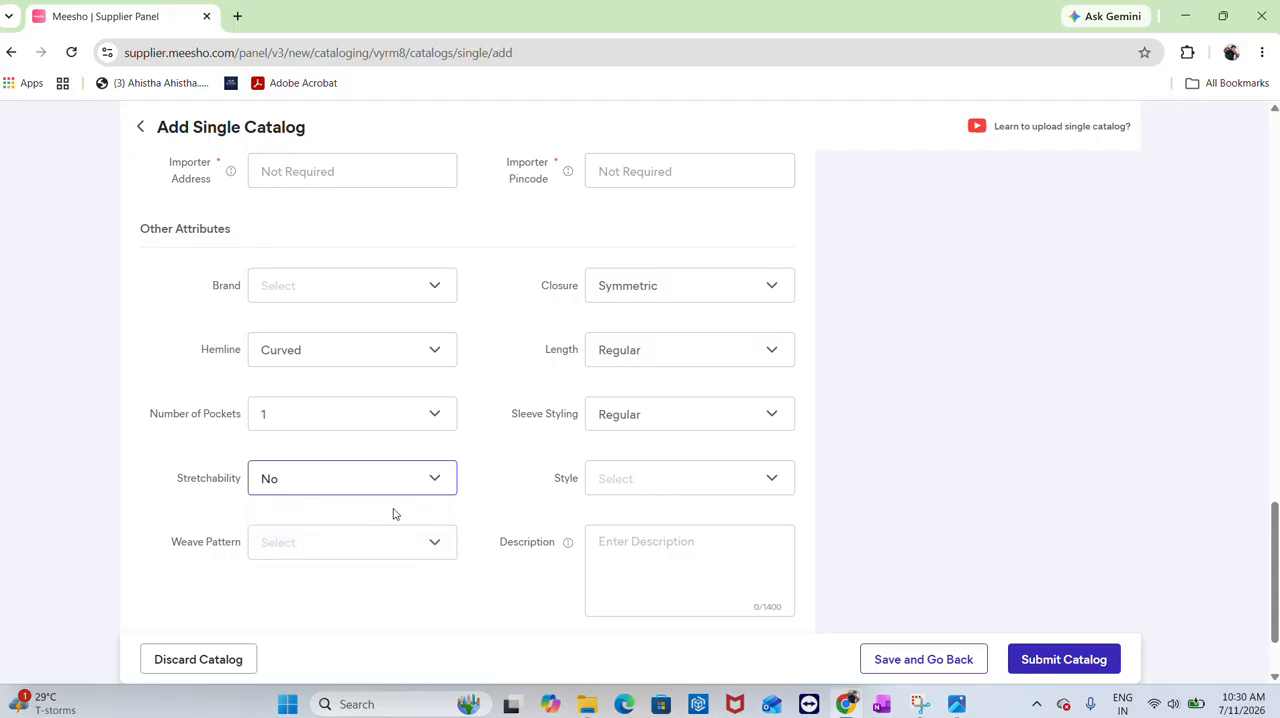
Set the style to Korean in Other Attributes
click(699, 480)
click(699, 480)
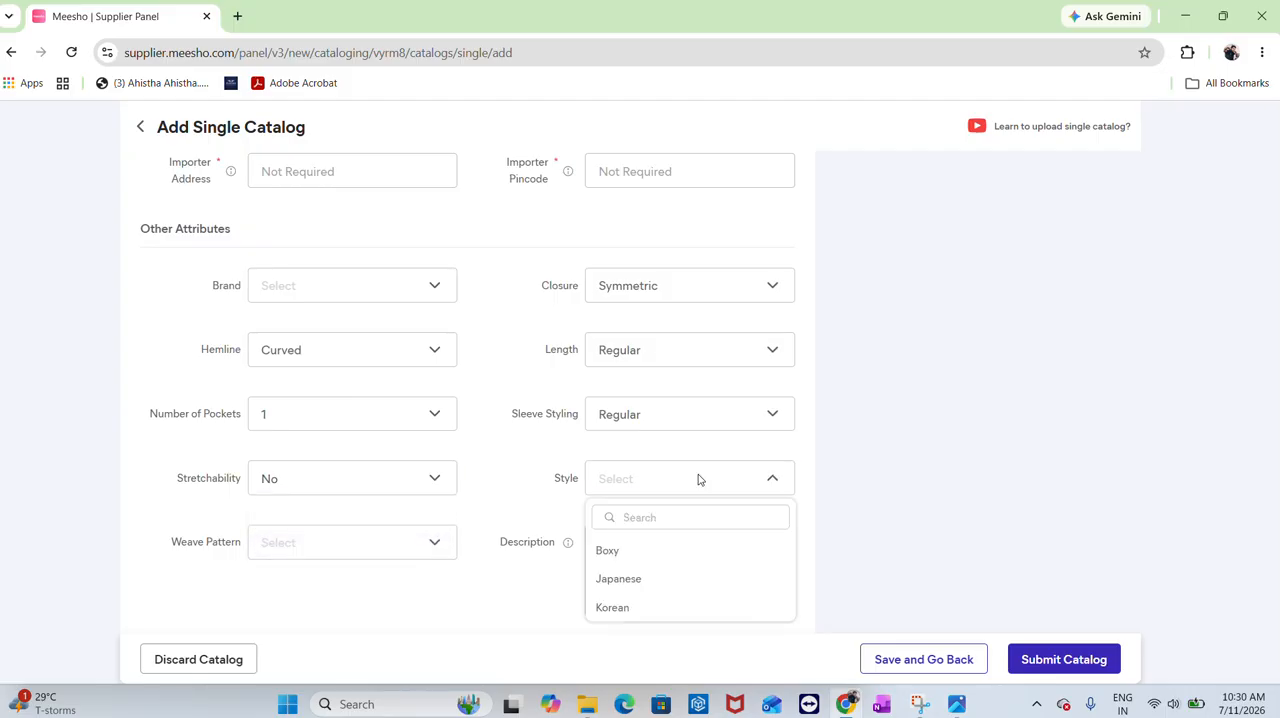
click(599, 610)
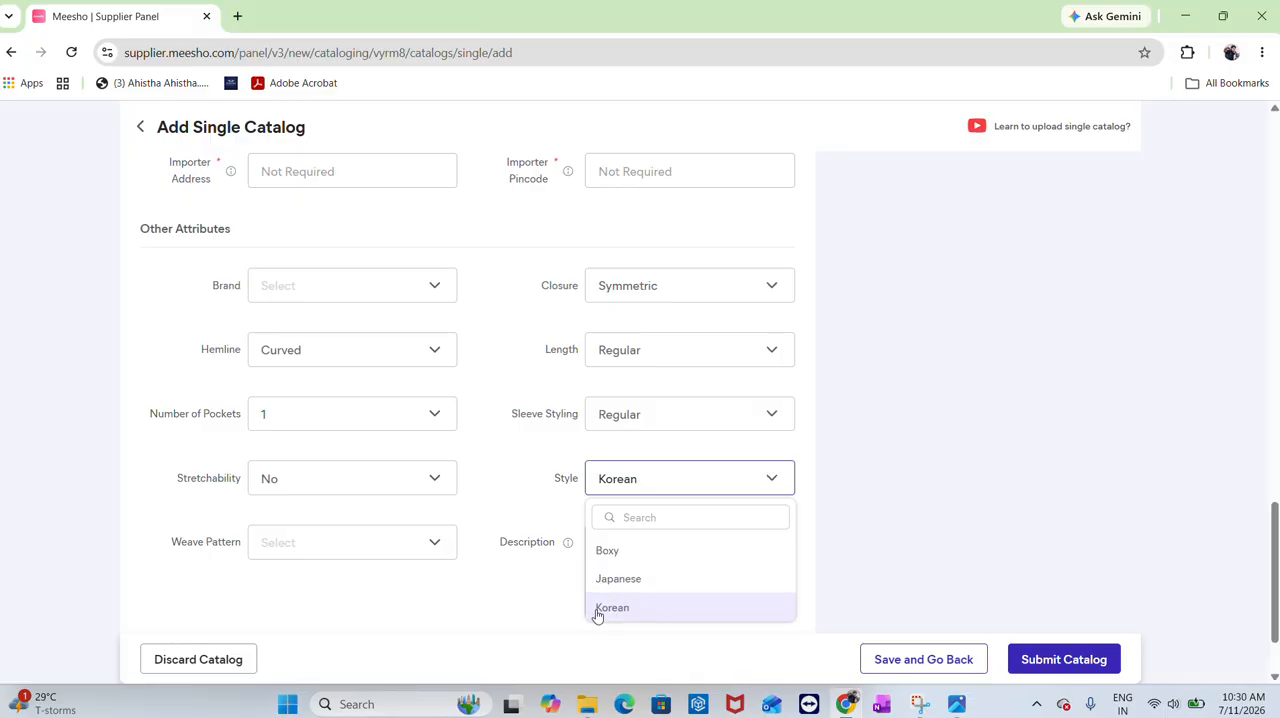
Set the weave pattern to Regular
scroll(365, 505, down, 1)
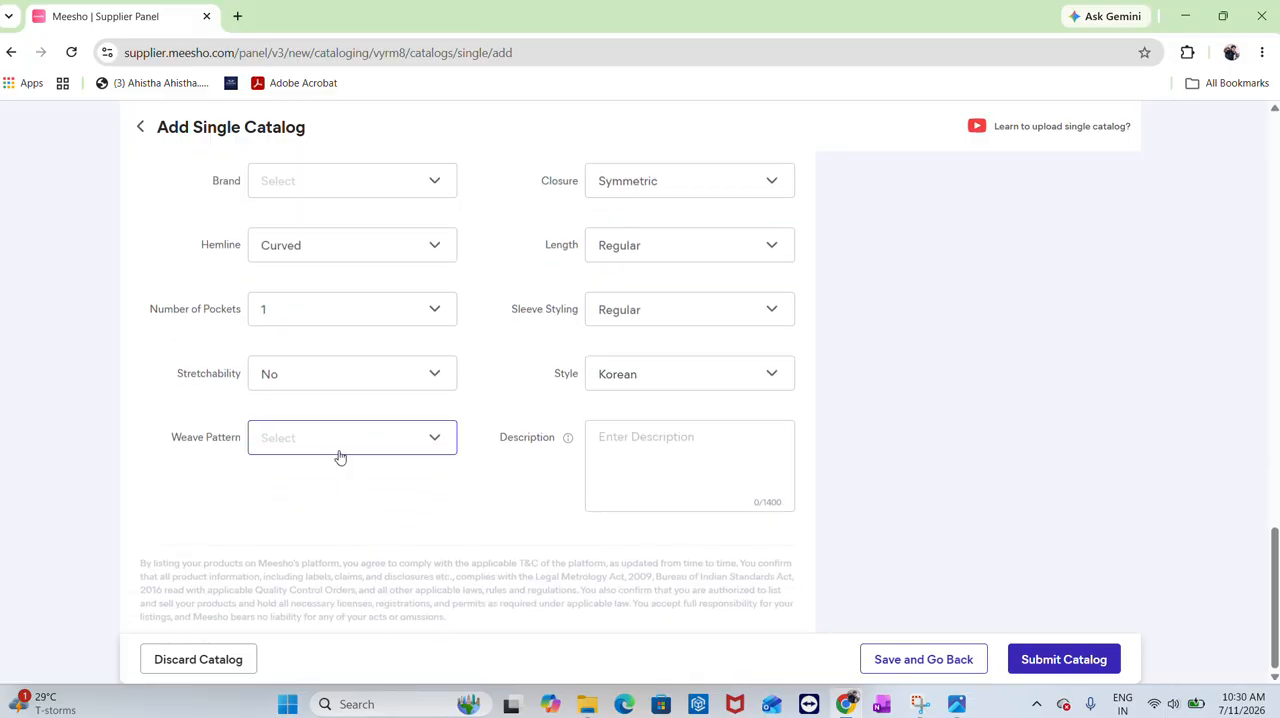
click(339, 455)
scroll(315, 580, down, 2)
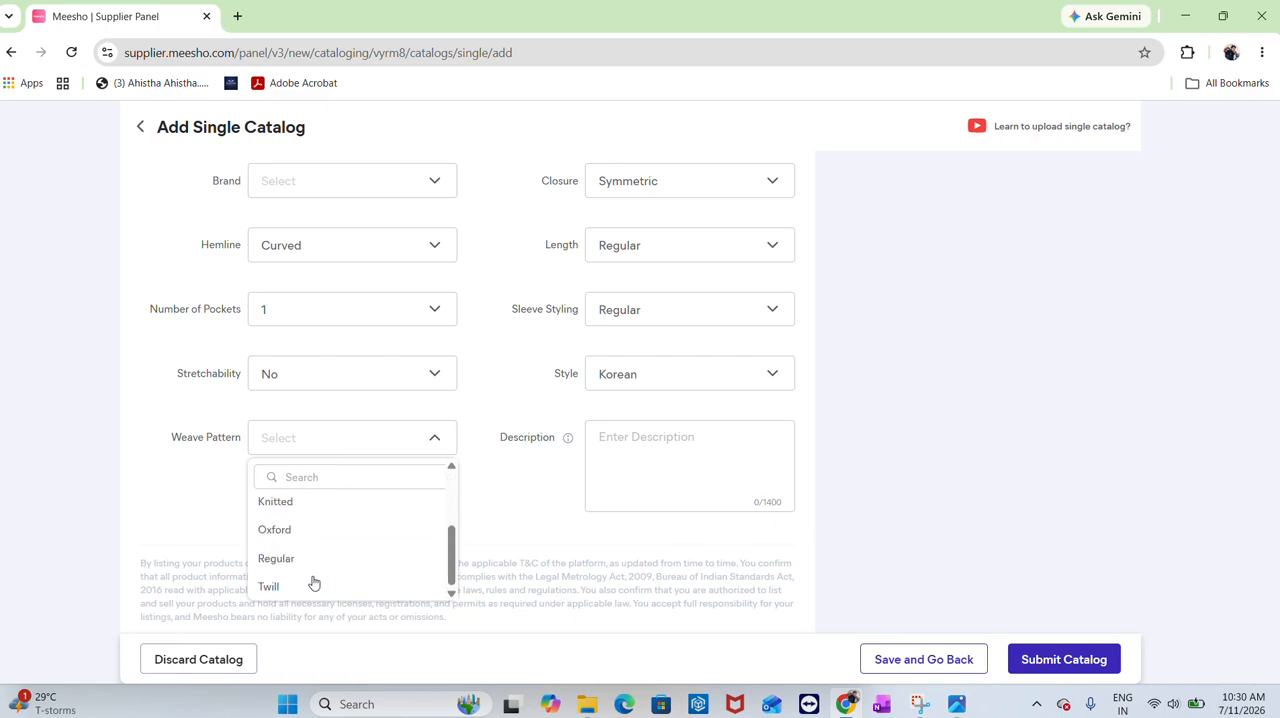
click(278, 532)
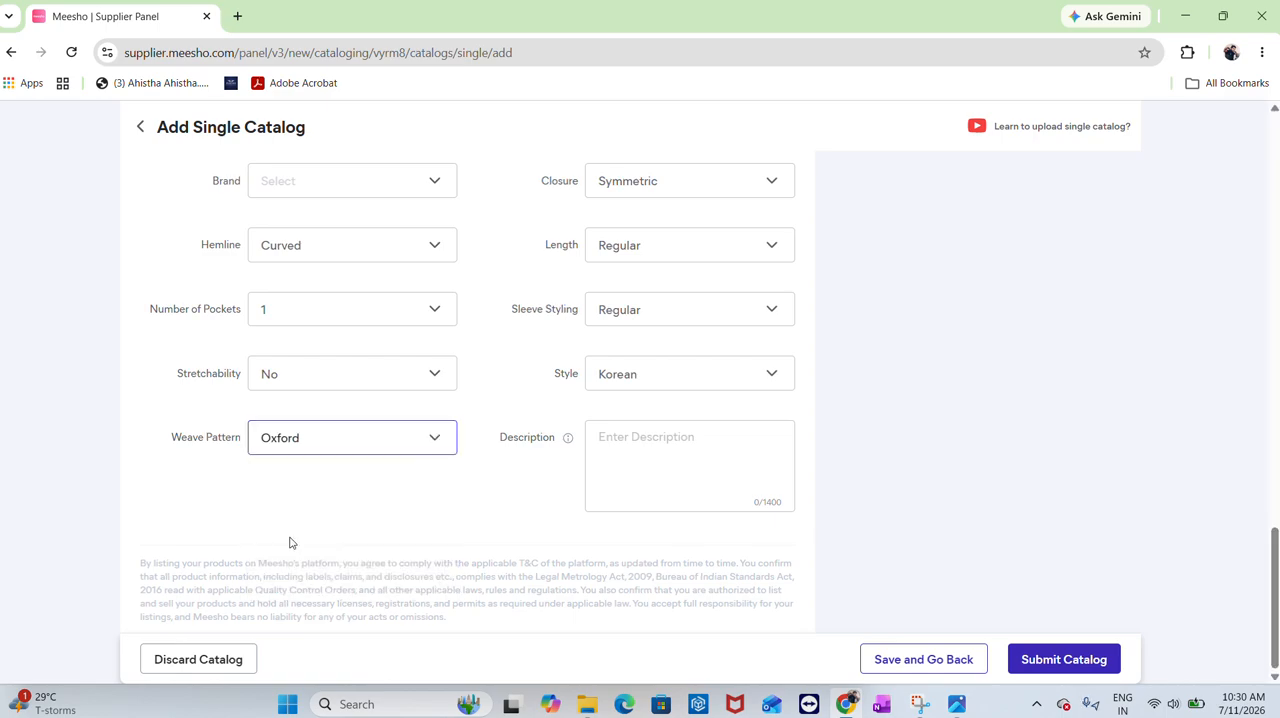
click(337, 452)
scroll(306, 537, down, 2)
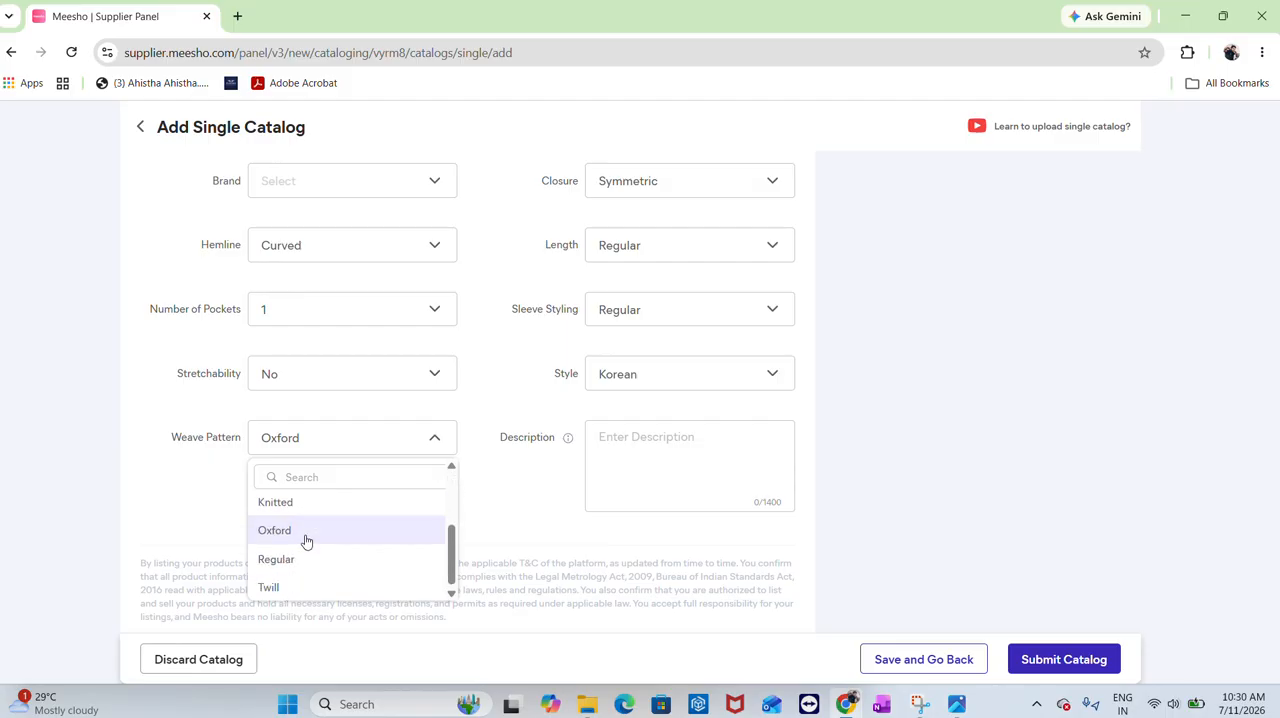
click(314, 556)
scroll(1083, 126, up, 2)
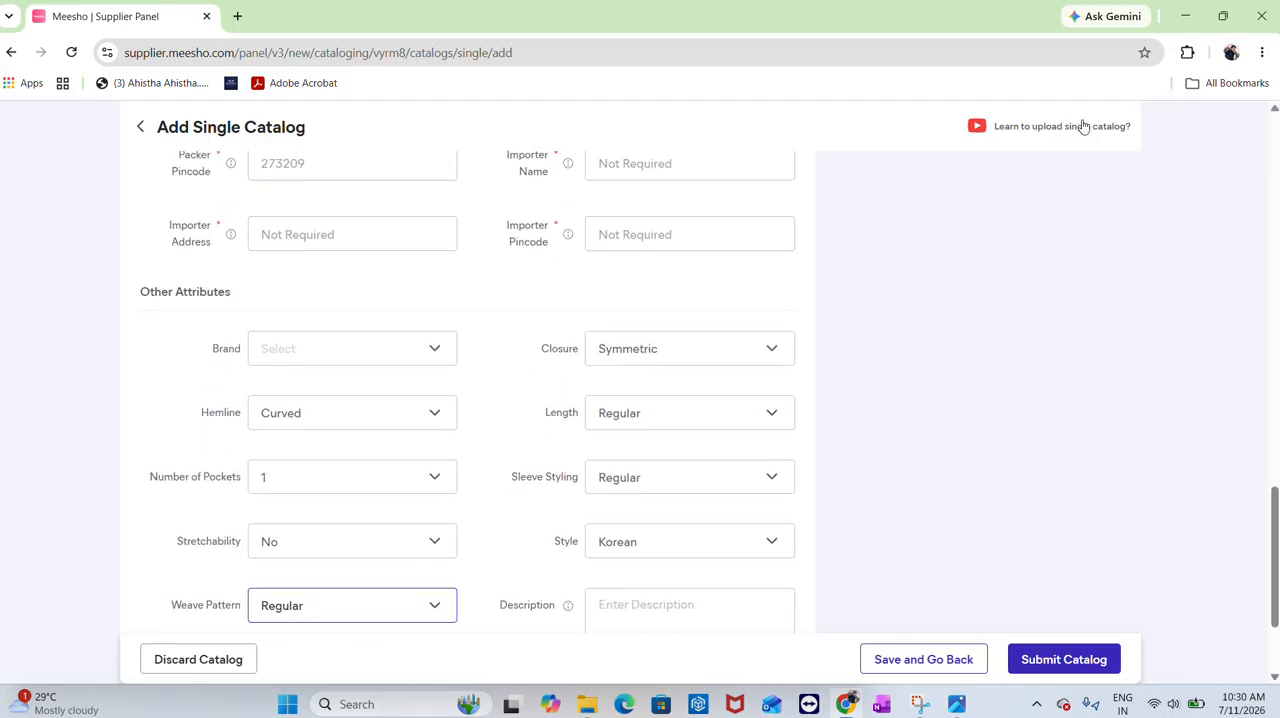
Open Ask Gemini beside the form and ask it to write a product Description
scroll(643, 403, down, 3)
click(618, 453)
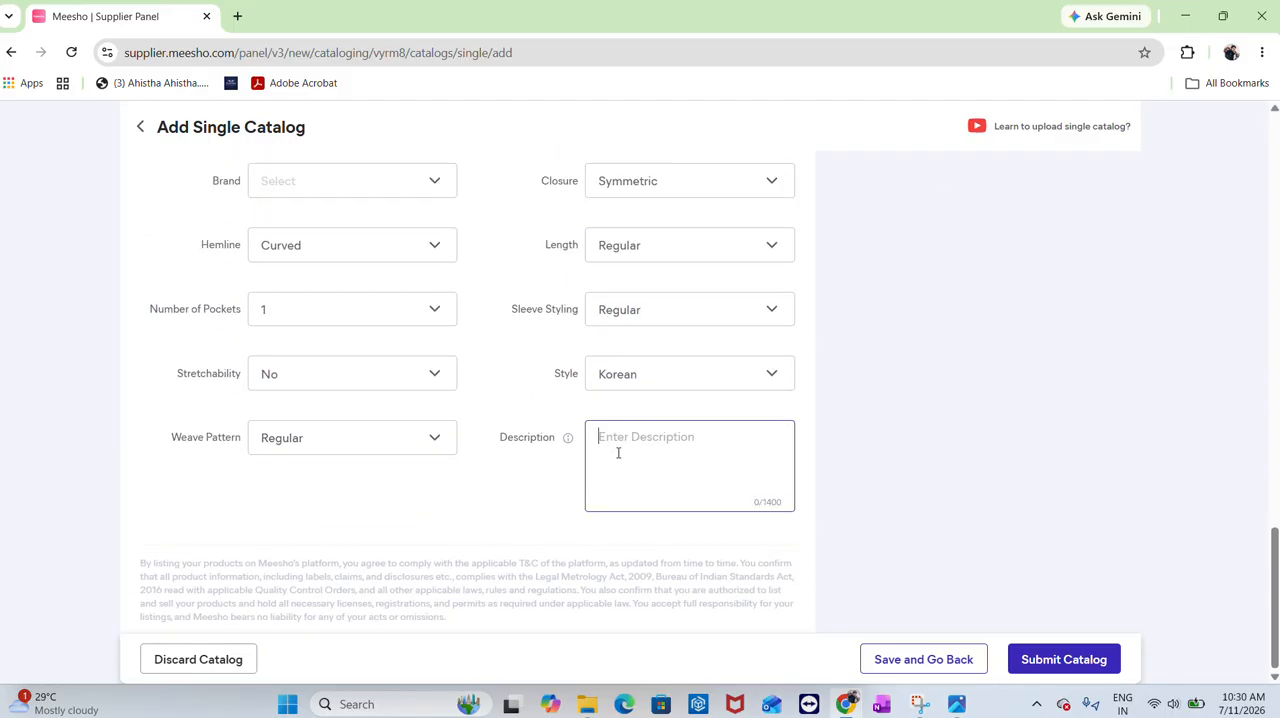
click(1108, 16)
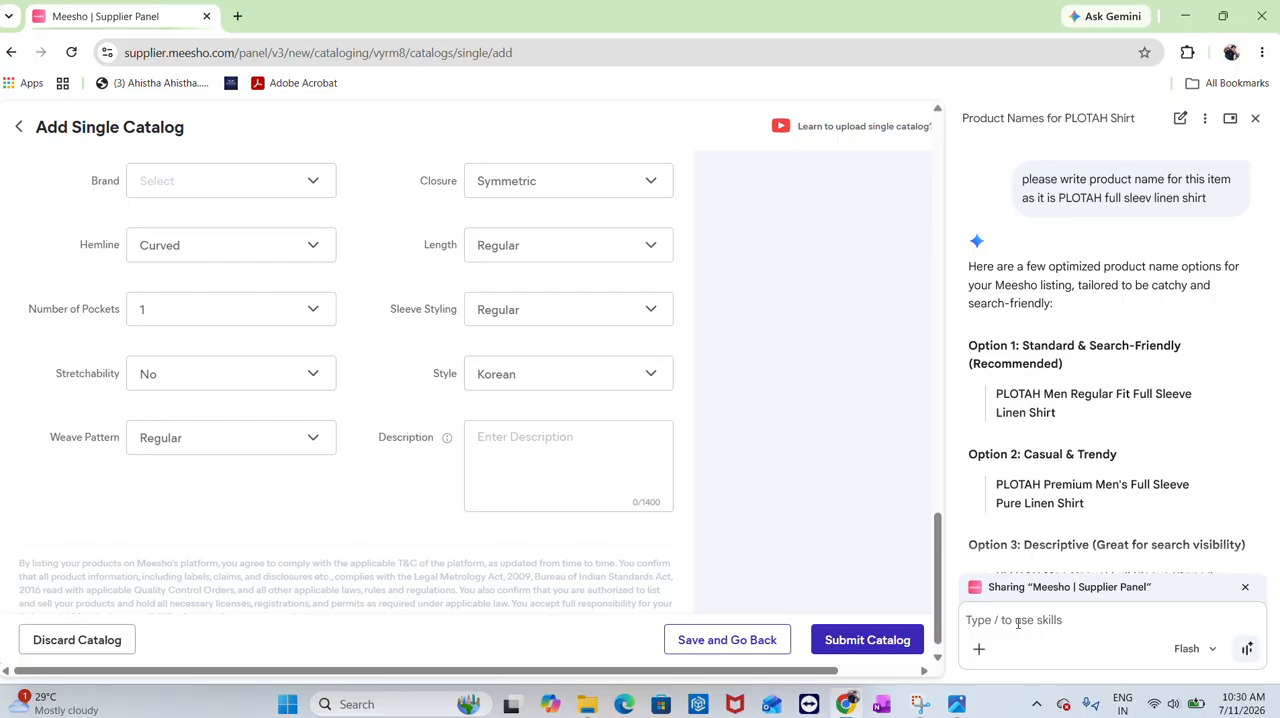
text(D)
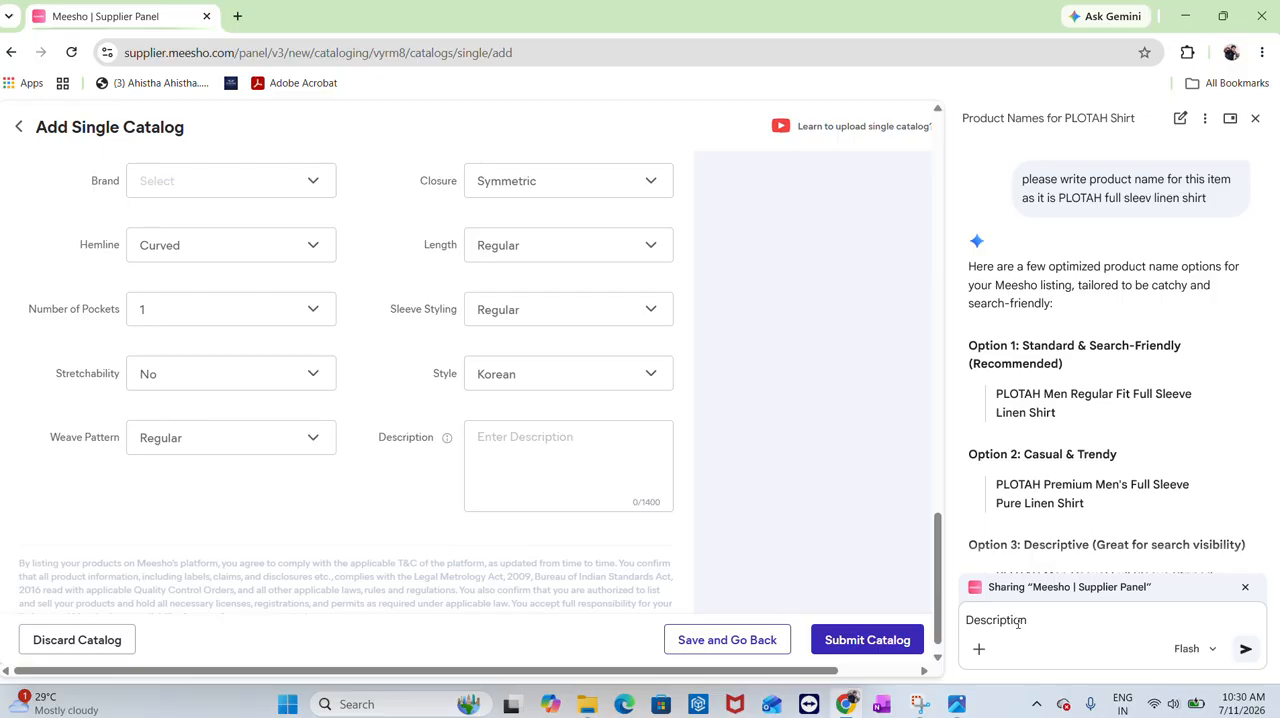
text(escription)
key(Return)
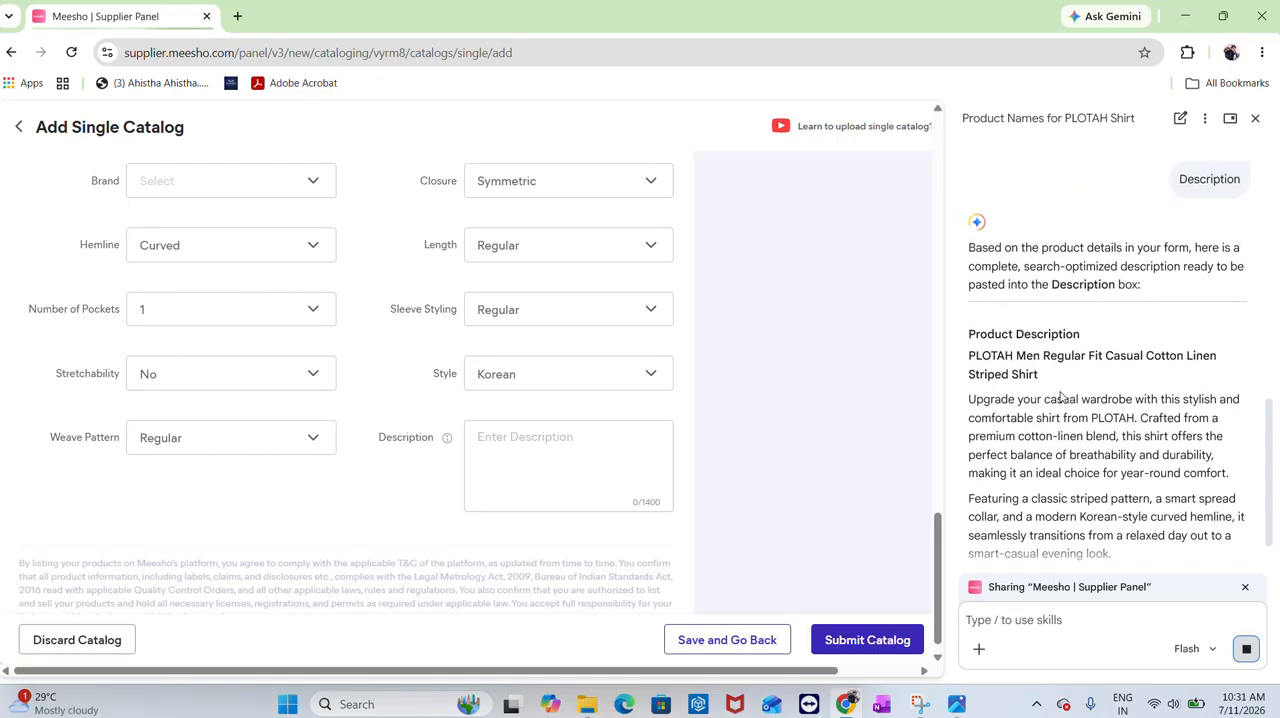
Copy Gemini's generated description and paste it into the Description field
scroll(1006, 386, down, 1)
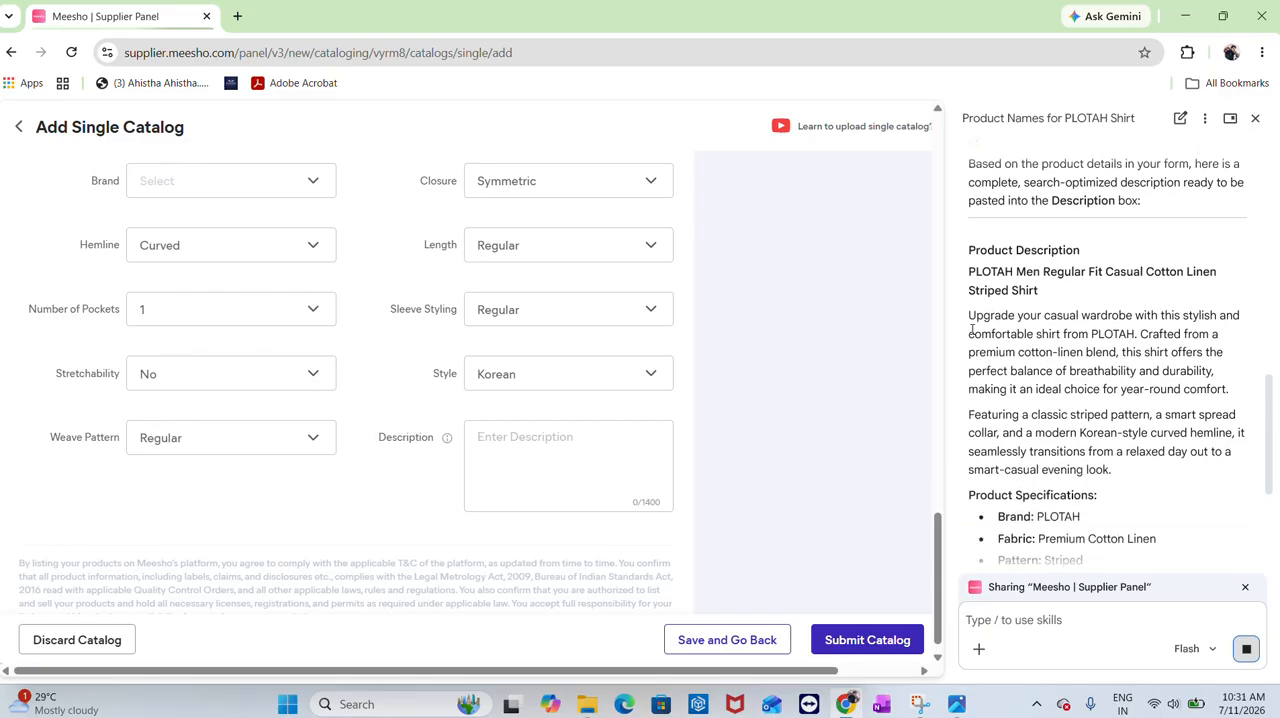
drag(971, 324, 1145, 446)
key(ctrl+c)
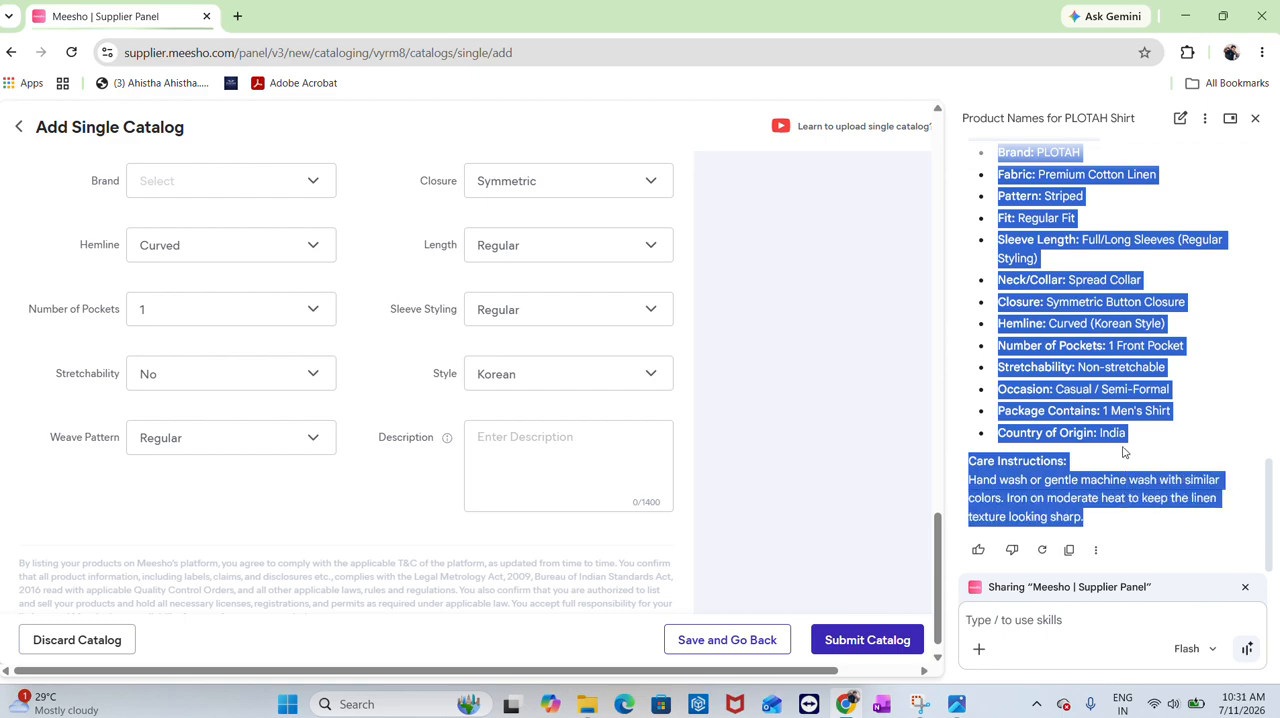
click(523, 429)
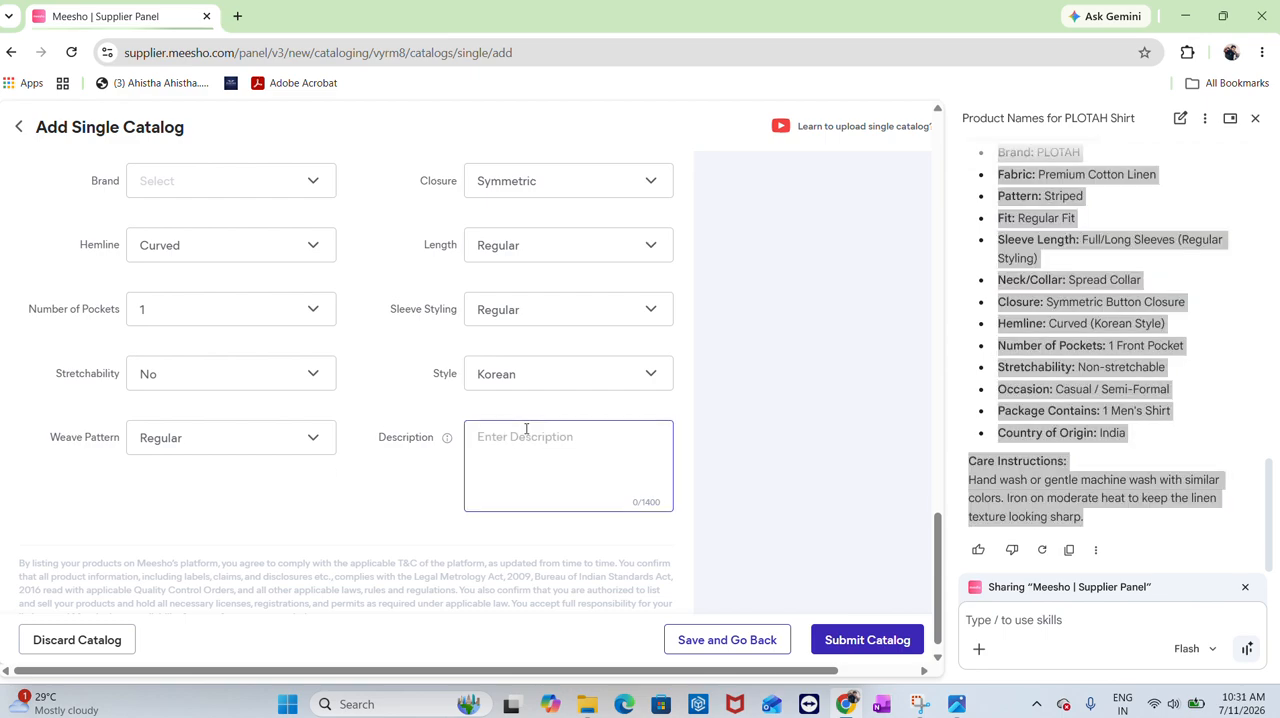
key(ctrl+v)
scroll(638, 521, up, 15)
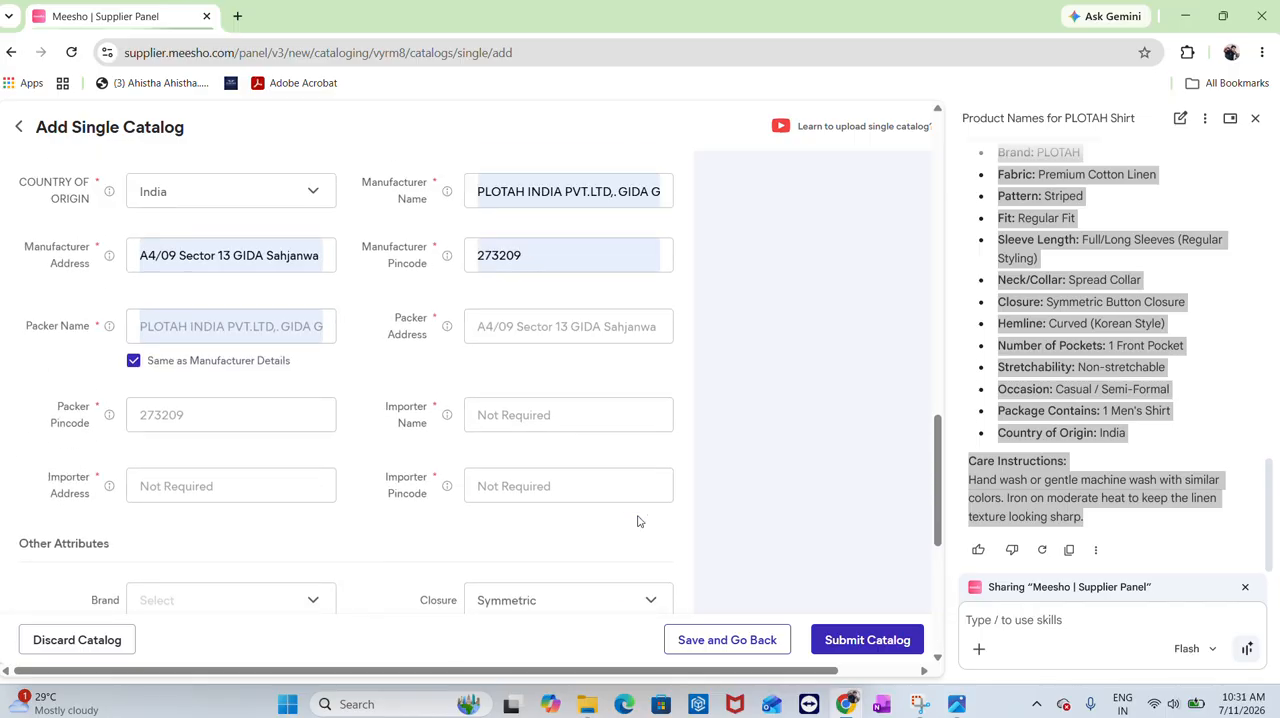
Add a second product image from the Downloads folder and close the Gemini side panel
scroll(638, 521, down, 5)
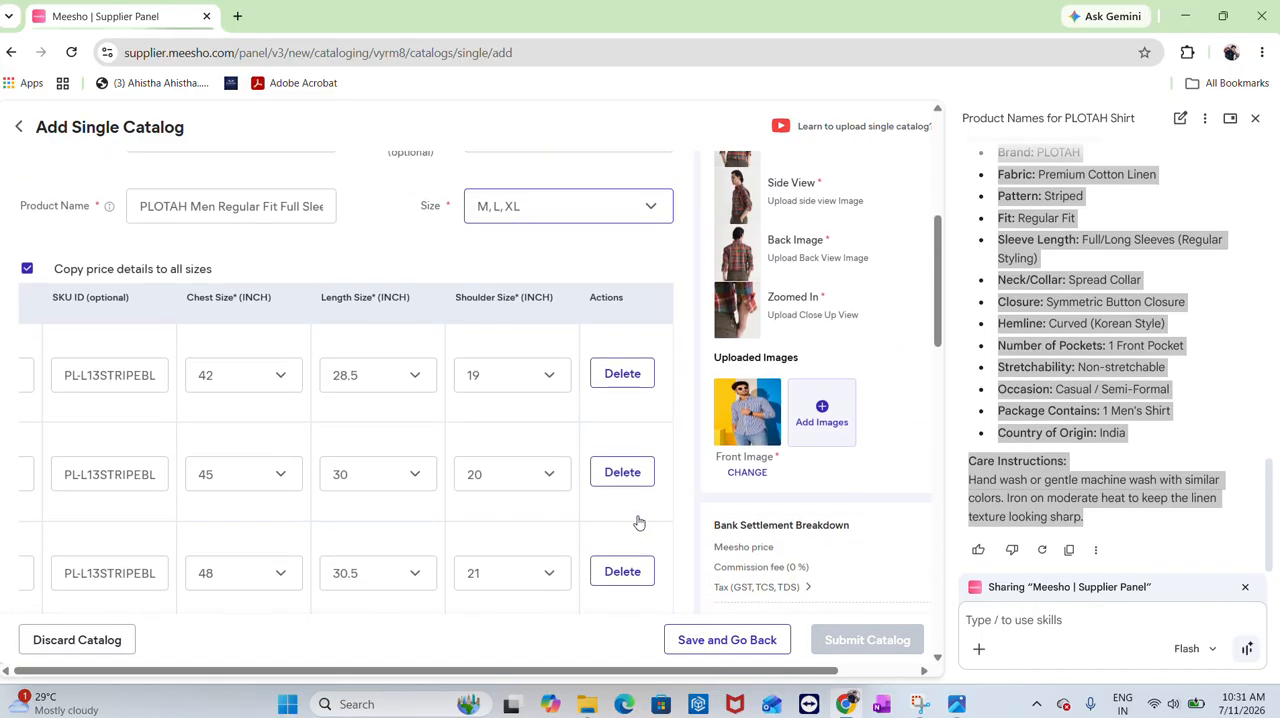
click(795, 409)
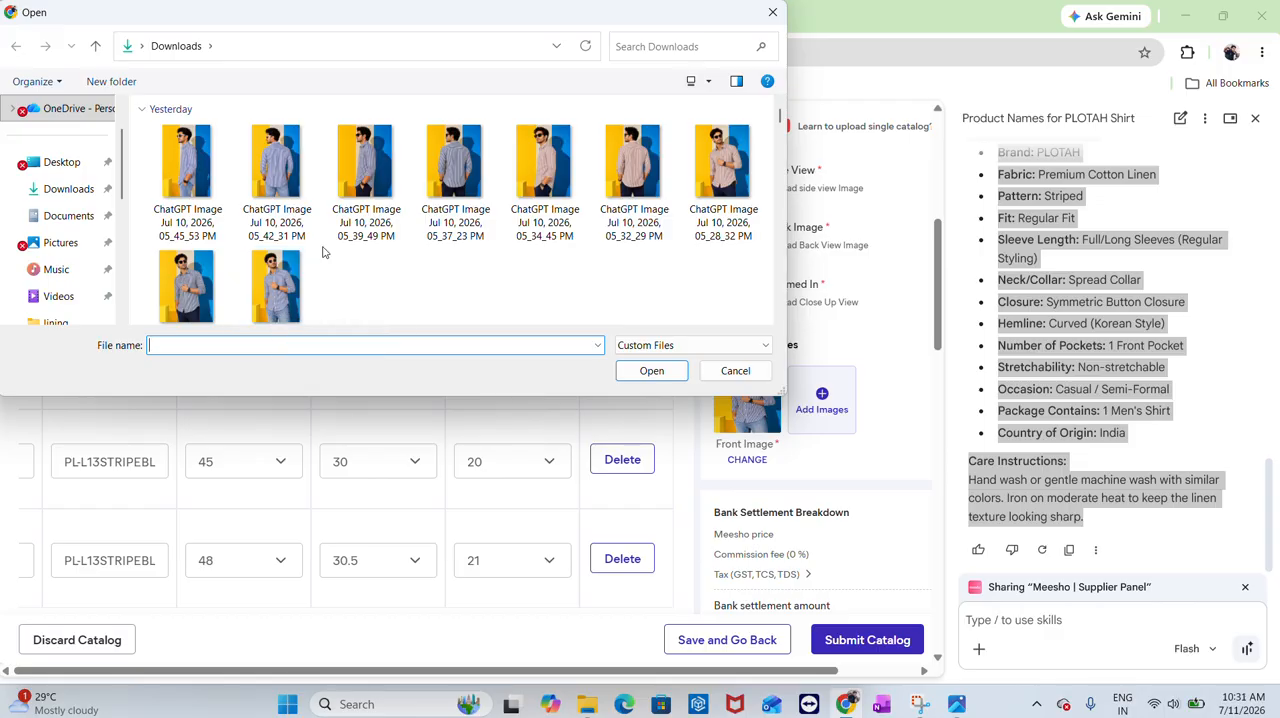
double_click(288, 172)
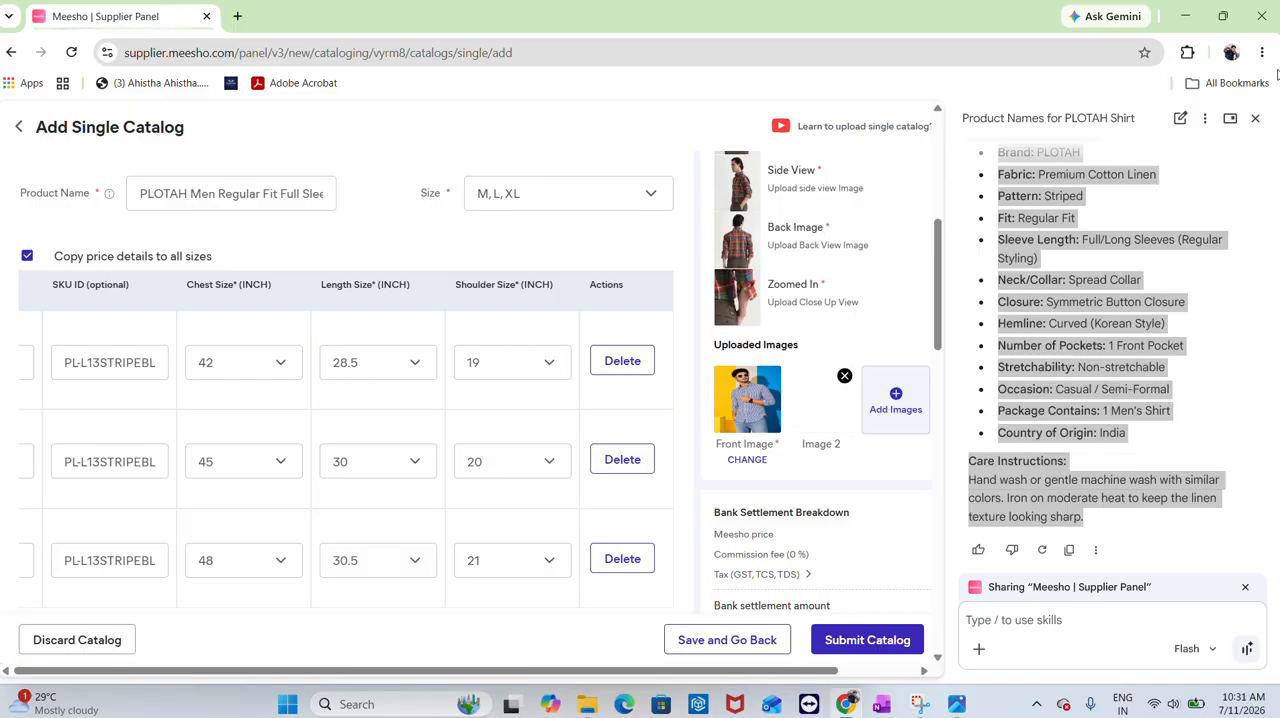
click(1256, 118)
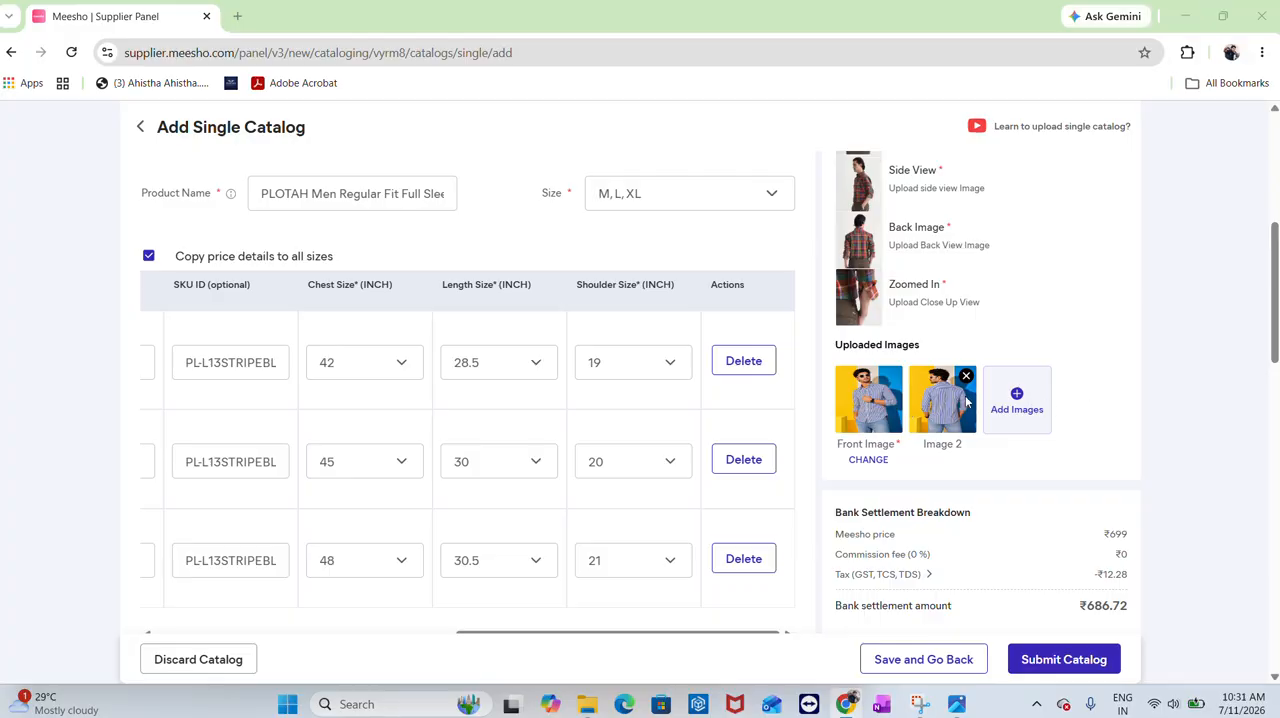
Add a third product image, the ChatGPT Image from Jul 10, 2026, 05_45_53 PM
click(1017, 401)
click(187, 165)
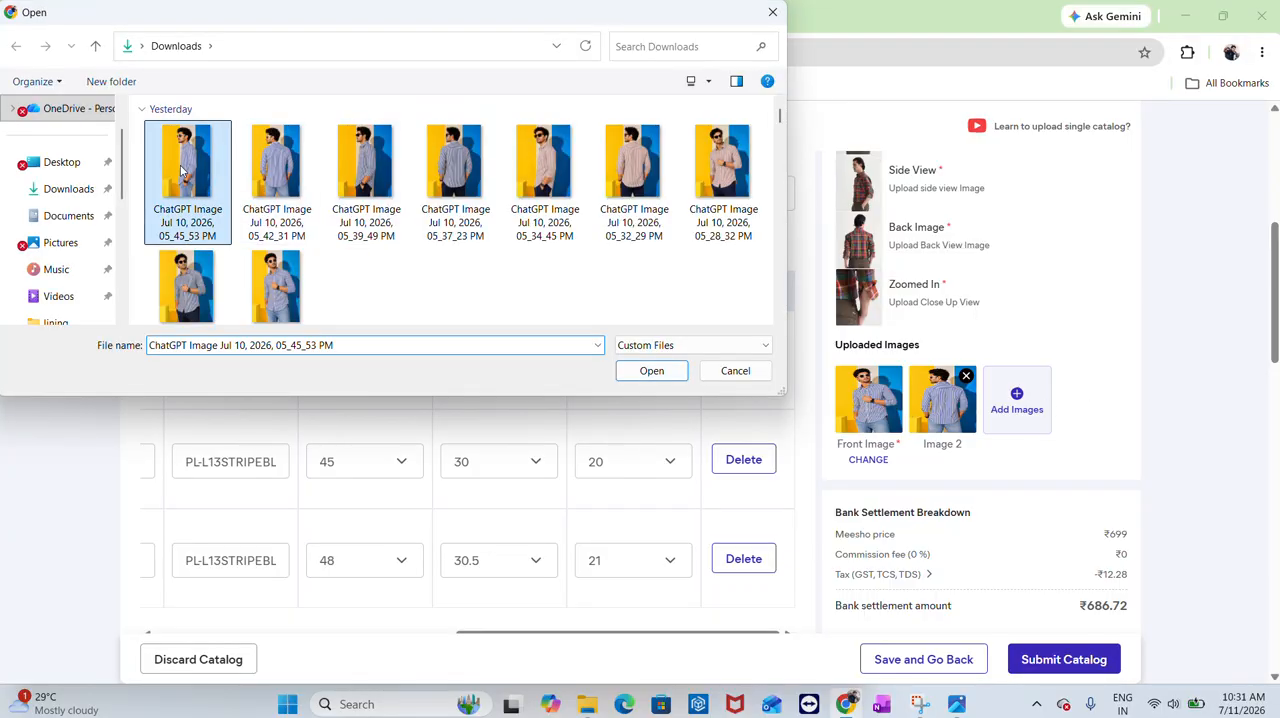
click(651, 370)
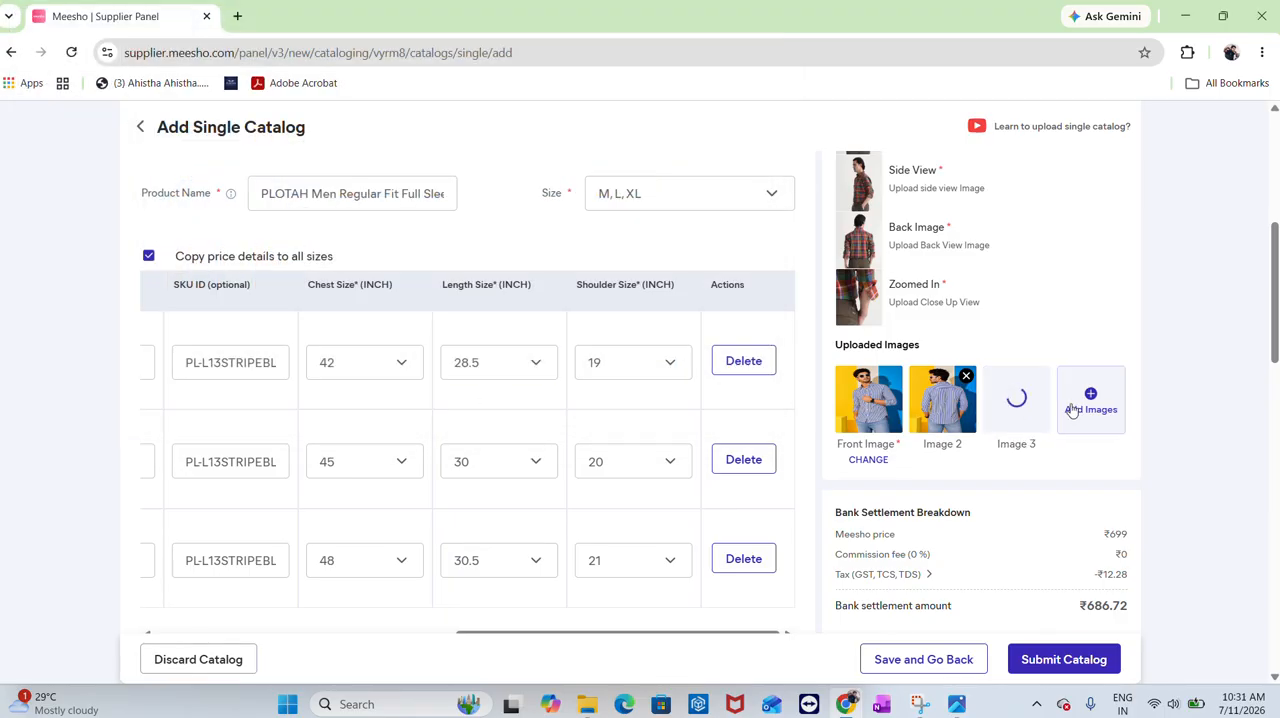
Add a fourth image, the PLOTAH size chart from the lining folder in Downloads
click(1072, 410)
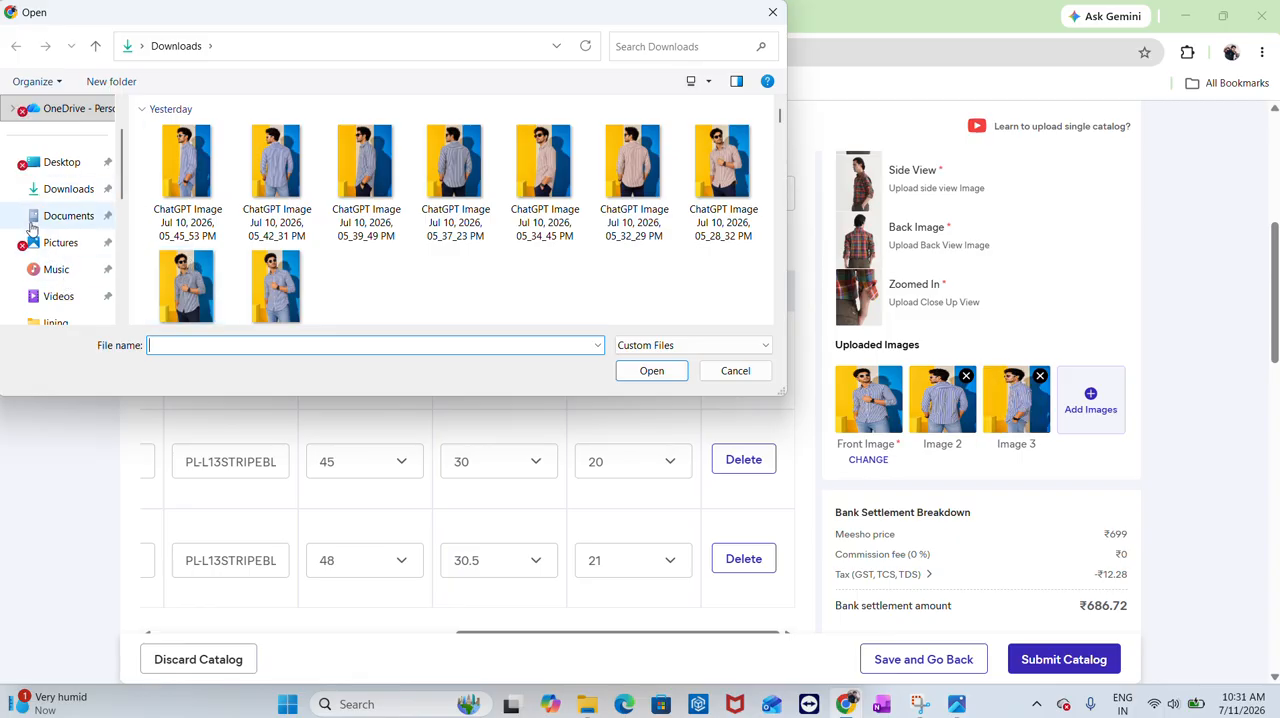
click(45, 193)
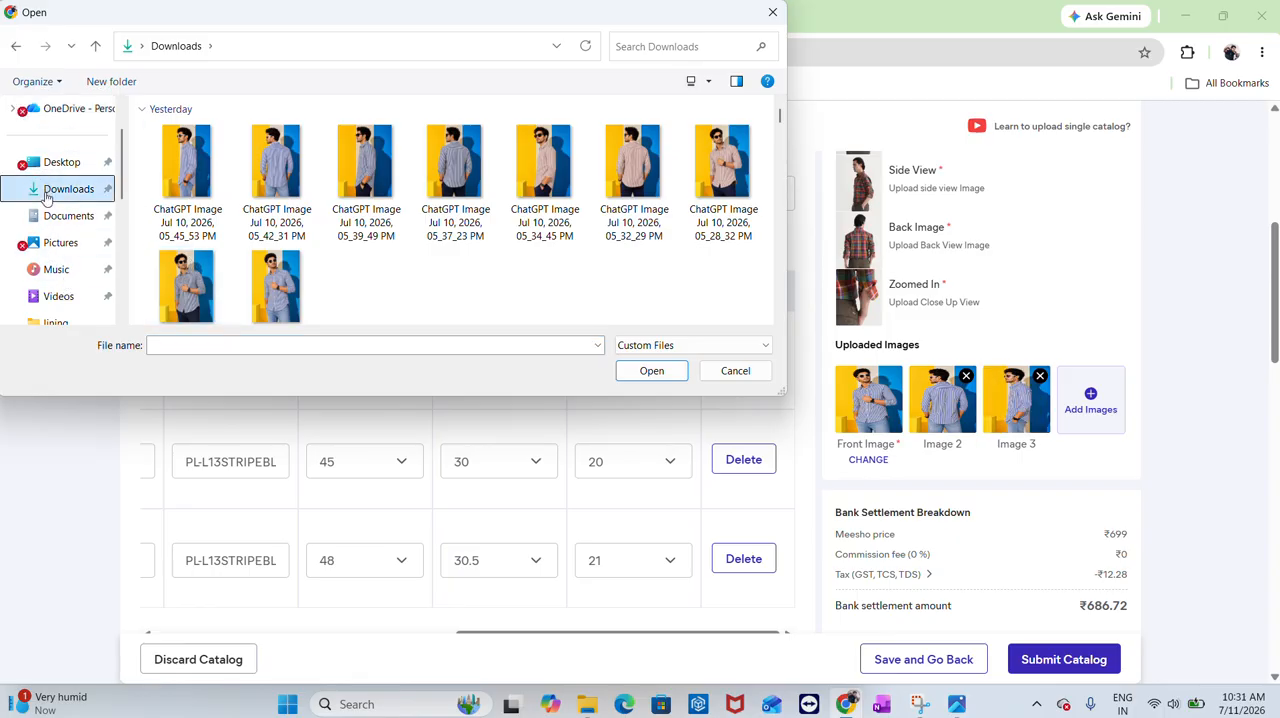
scroll(362, 207, down, 1)
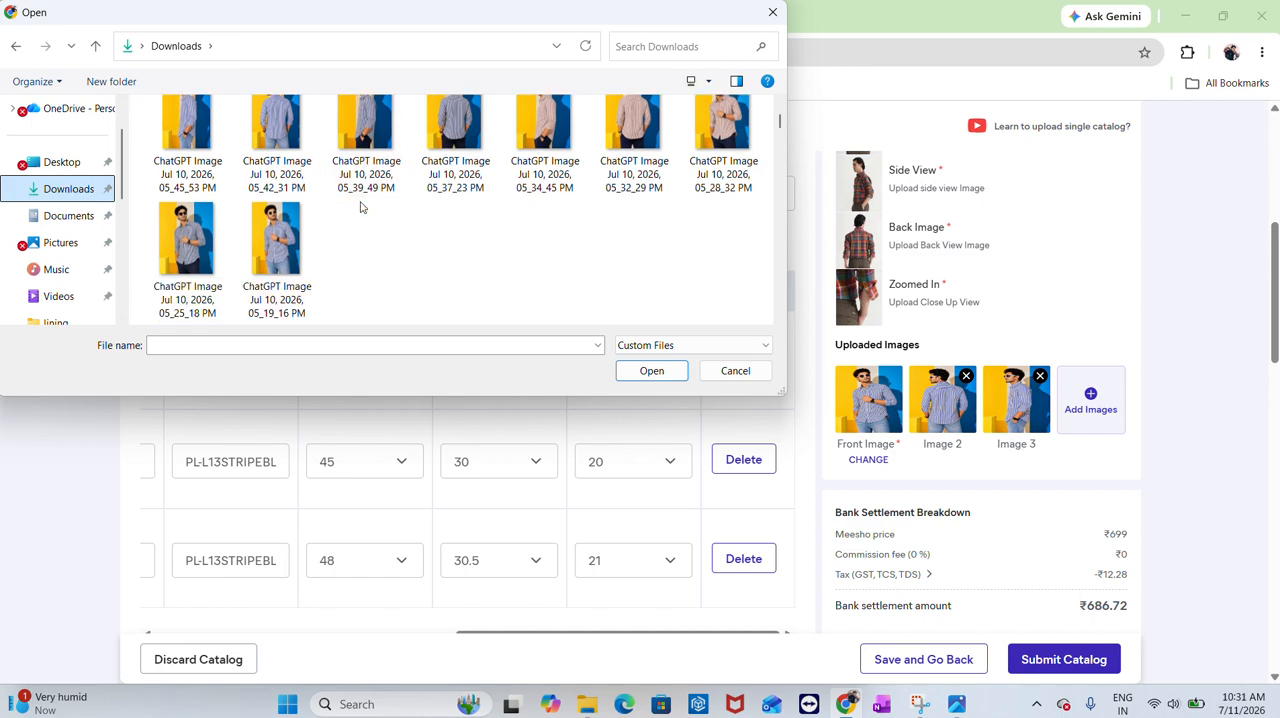
scroll(365, 210, down, 5)
scroll(369, 214, up, 4)
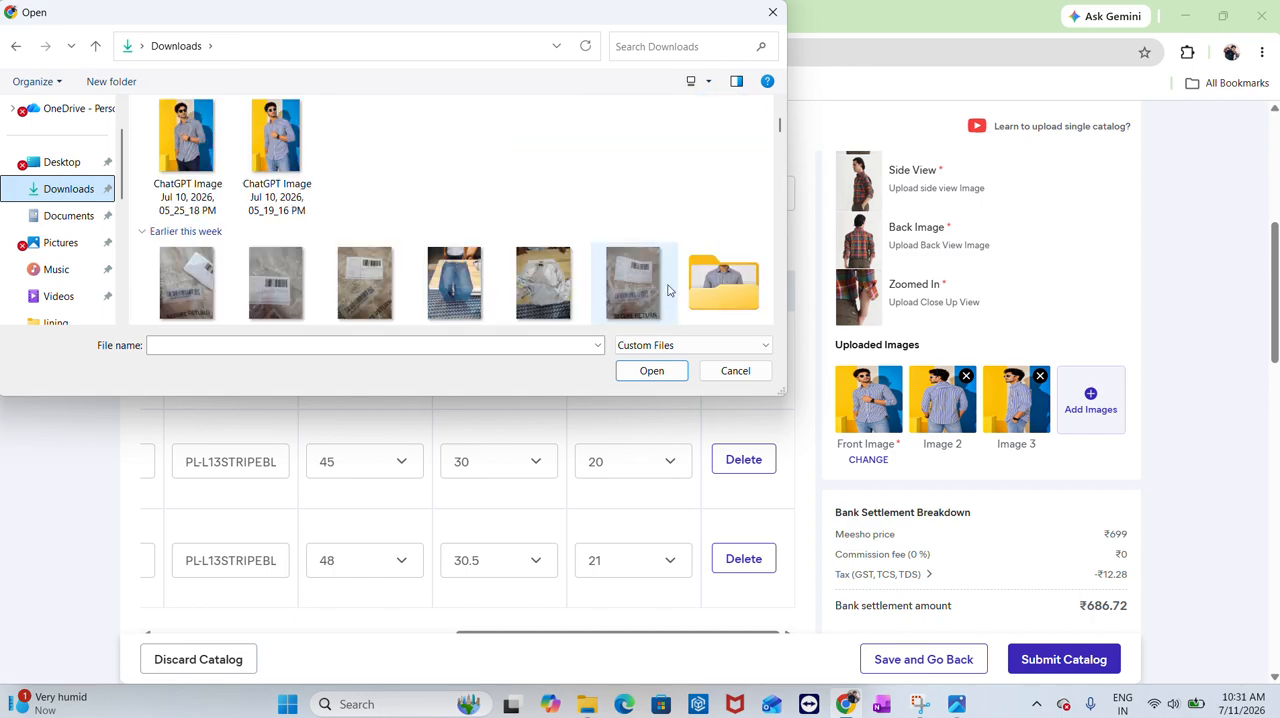
double_click(692, 285)
scroll(360, 290, down, 2)
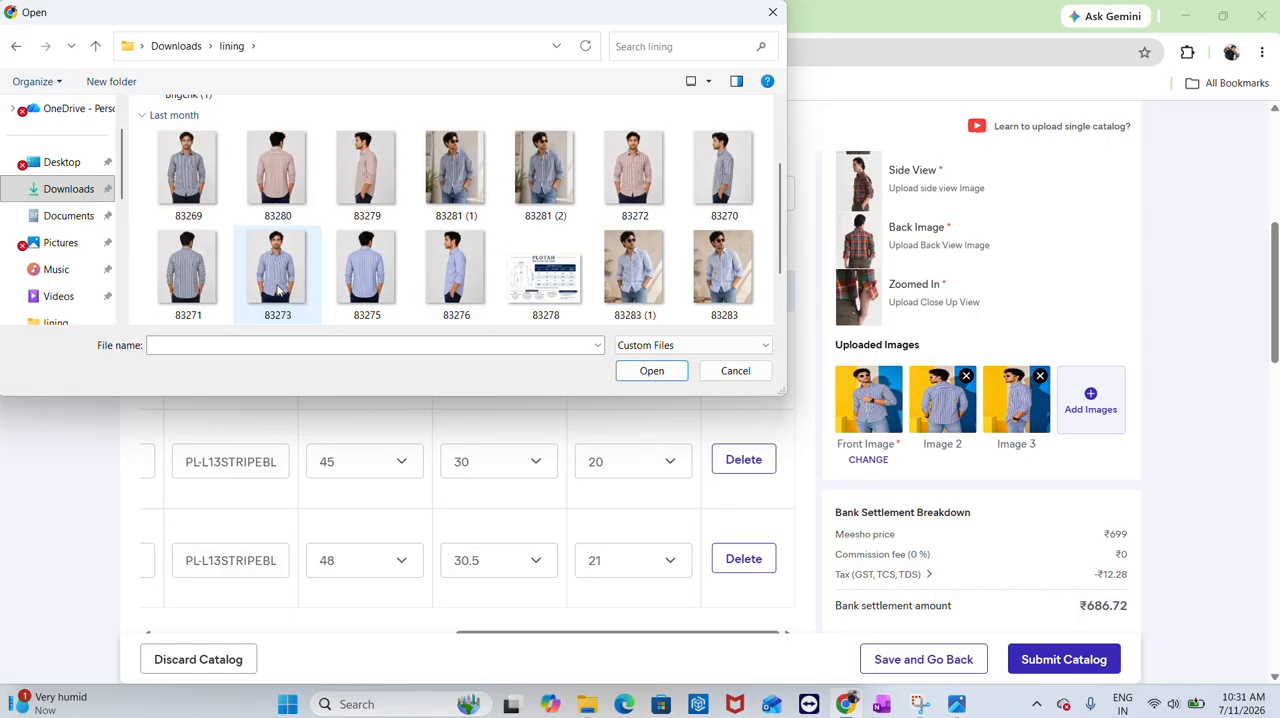
double_click(450, 280)
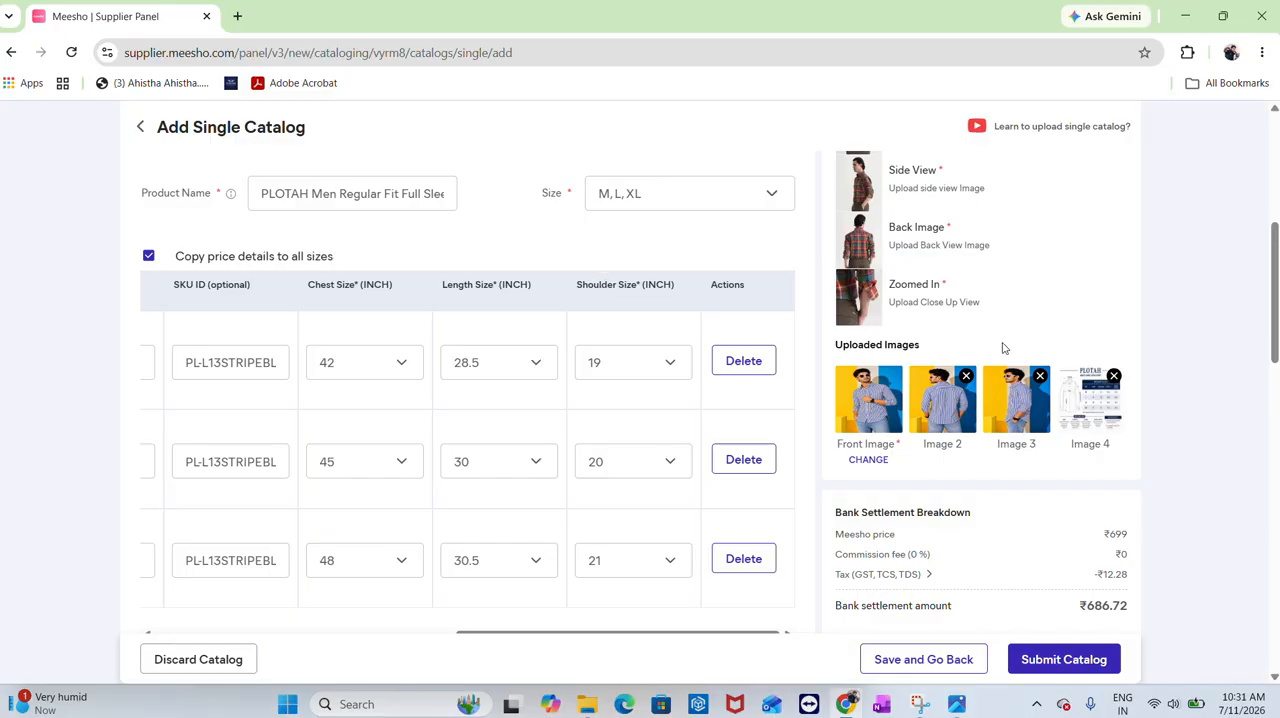
Switch between Product 1 and Product 2 to compare their filled-in details
scroll(1000, 350, up, 10)
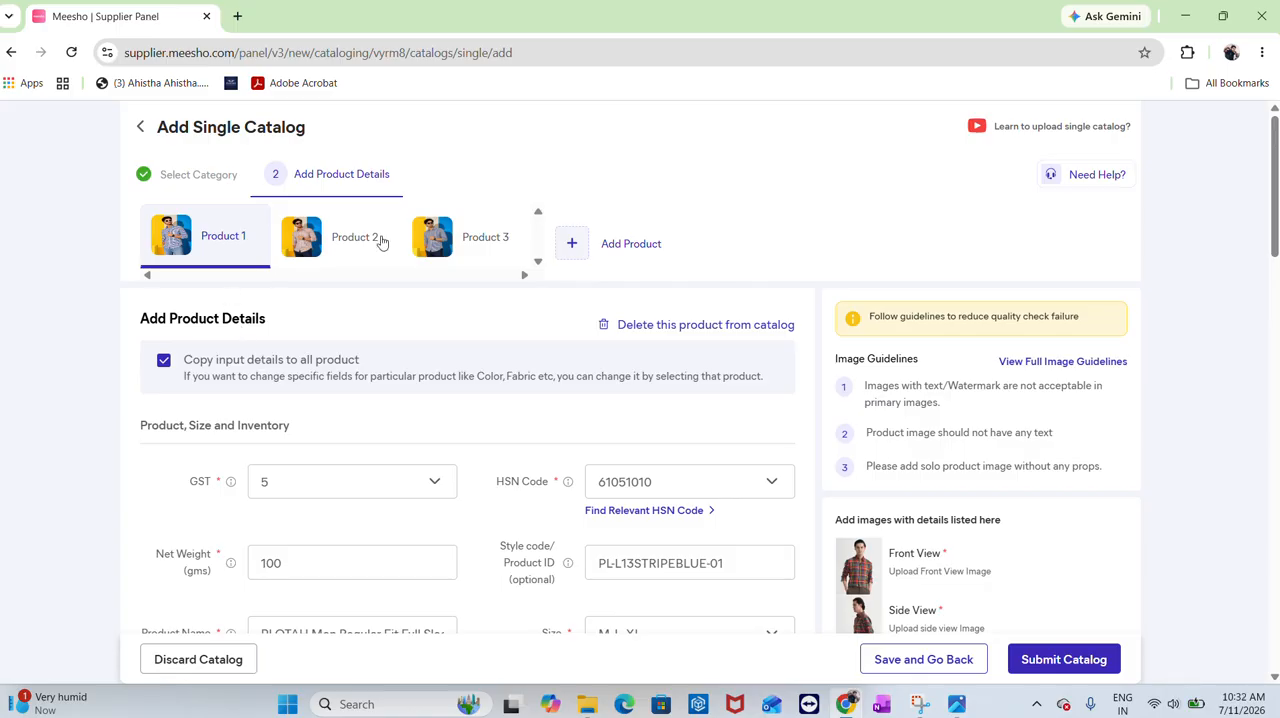
click(381, 242)
scroll(381, 242, down, 3)
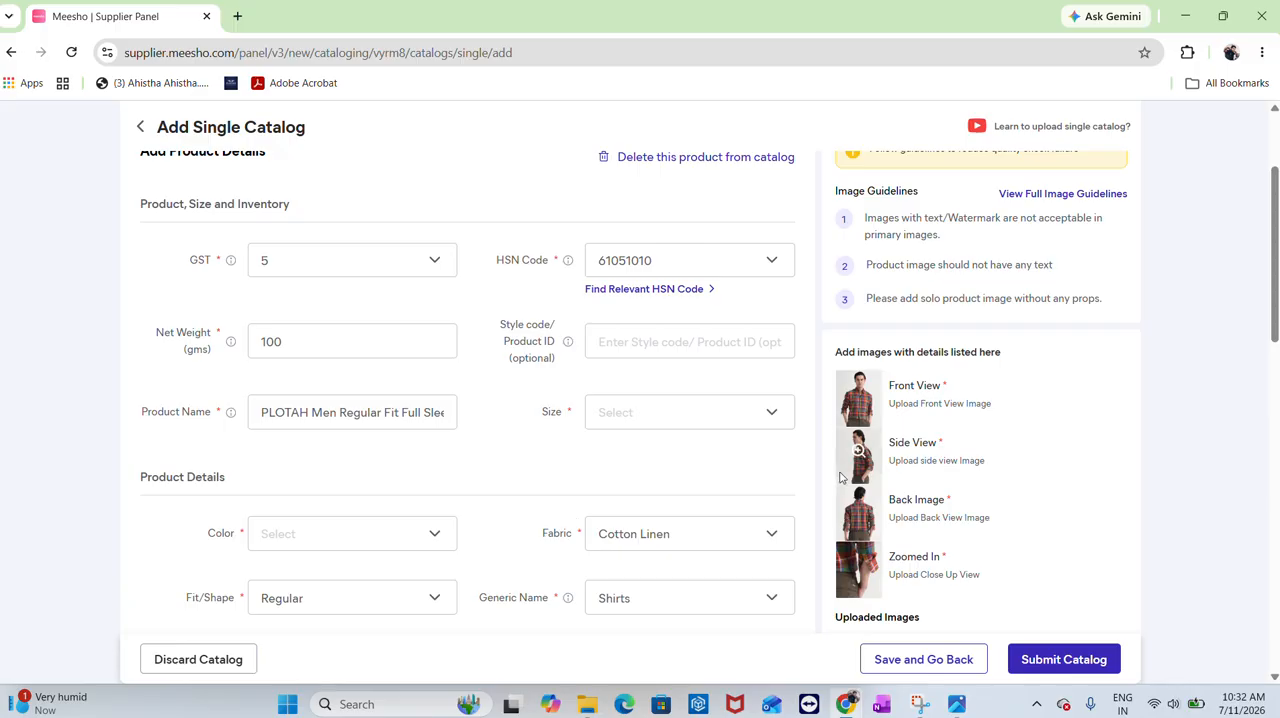
scroll(303, 430, up, 3)
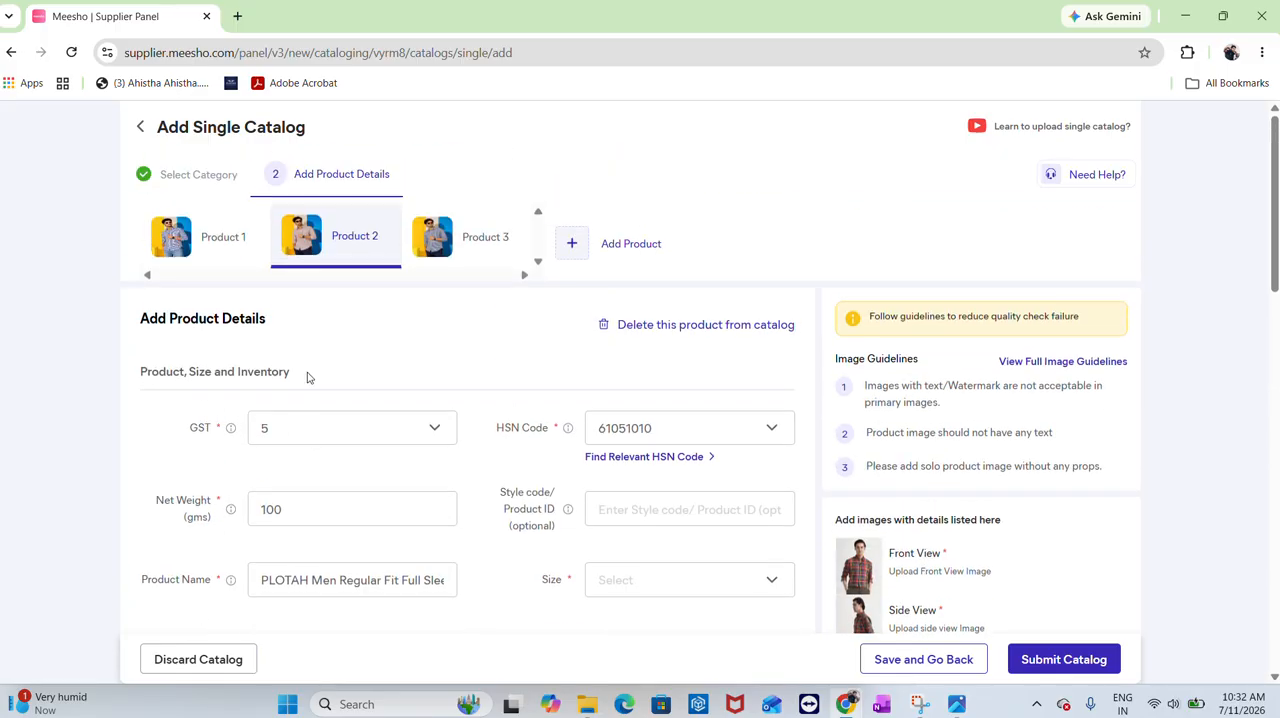
click(205, 235)
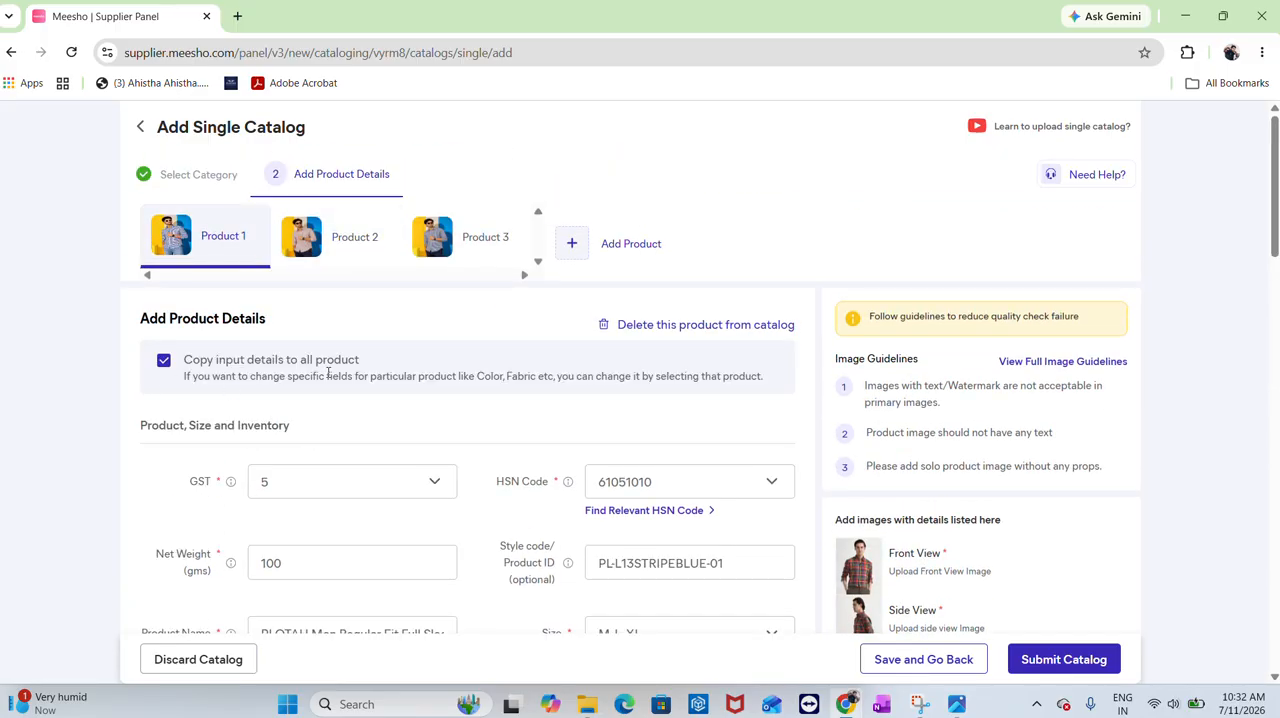
click(367, 255)
scroll(366, 405, down, 2)
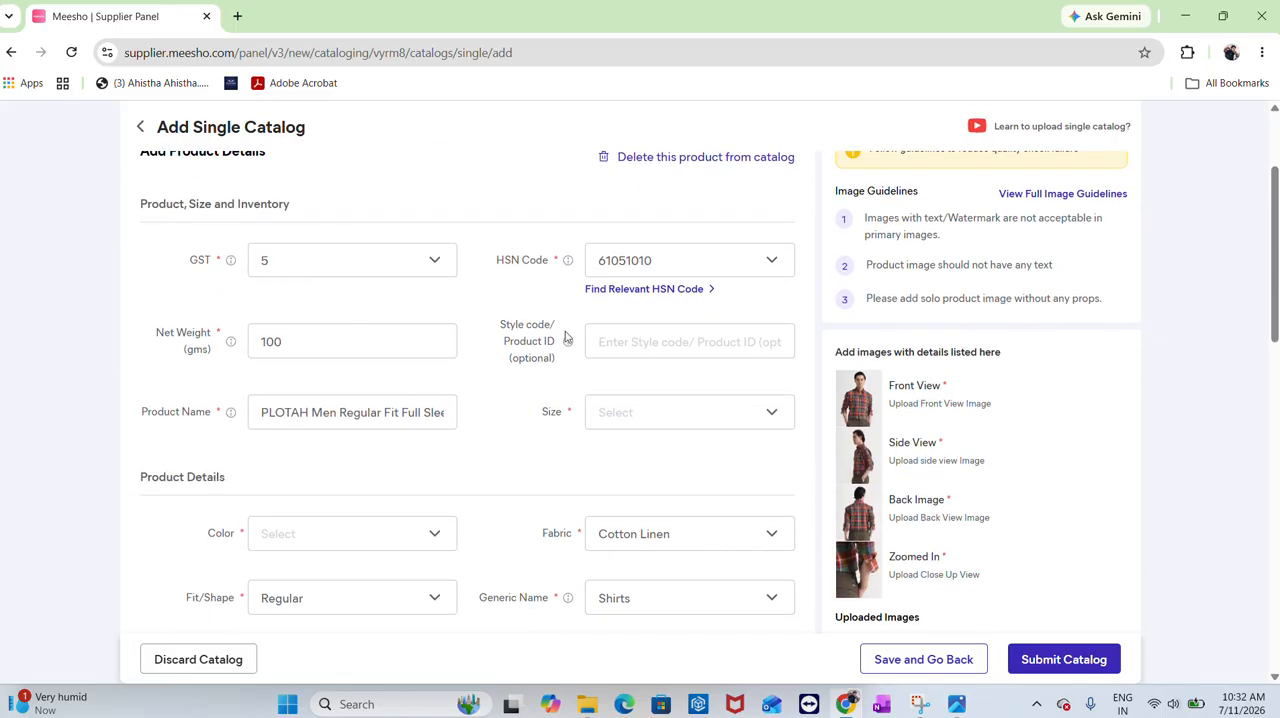
scroll(668, 336, up, 2)
click(166, 243)
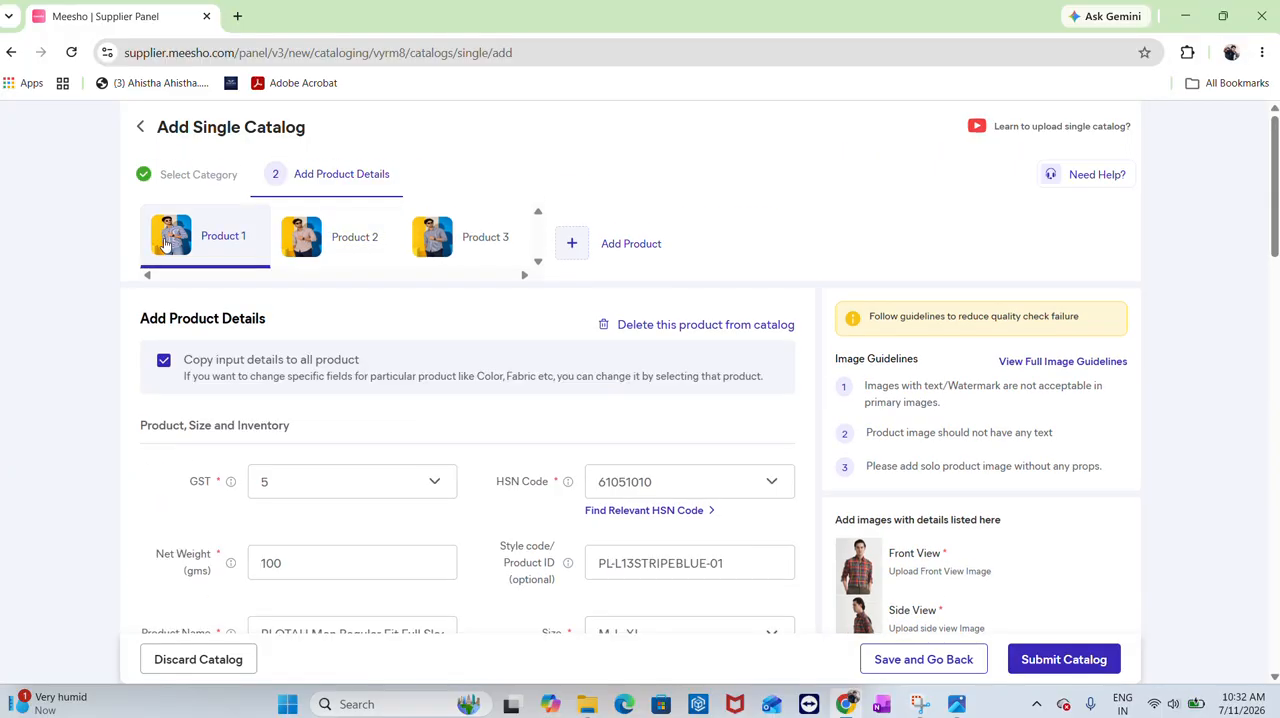
Copy Product 1's style code into Product 2 and change it to PL-L13STRIPEBRWN-01
click(634, 563)
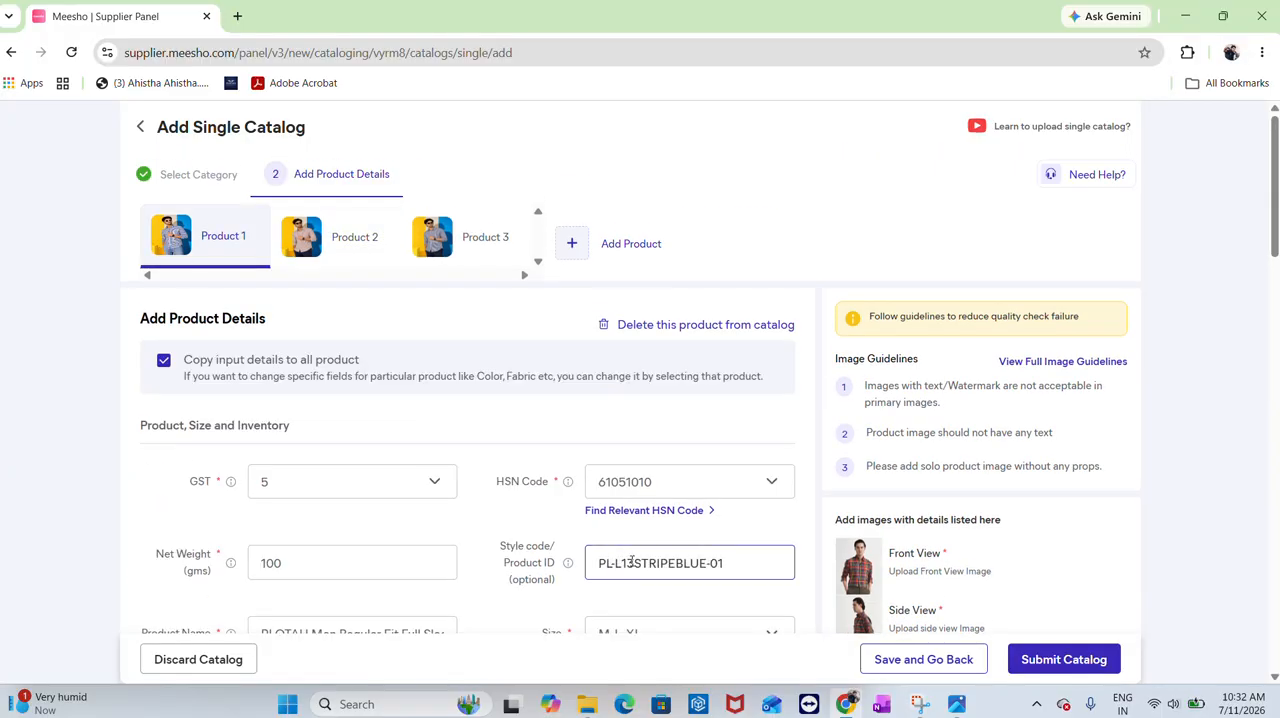
key(ctrl+a)
key(ctrl+c)
click(318, 252)
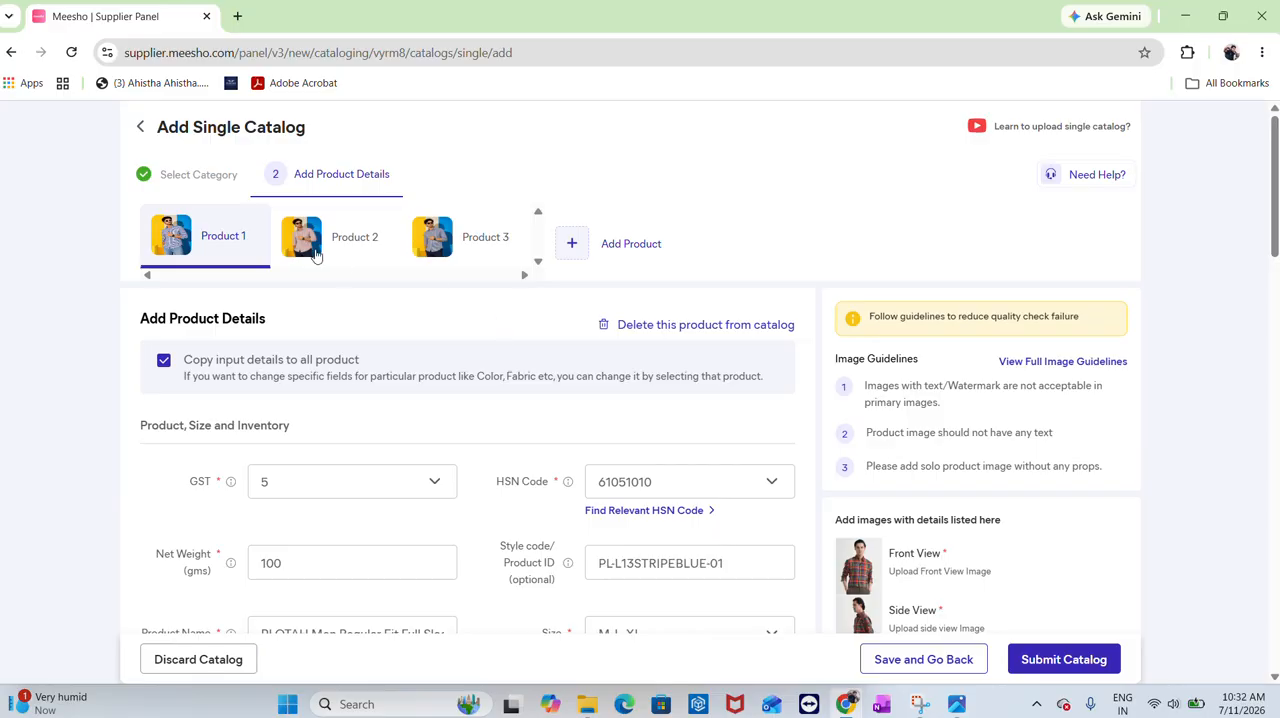
click(693, 508)
key(ctrl+v)
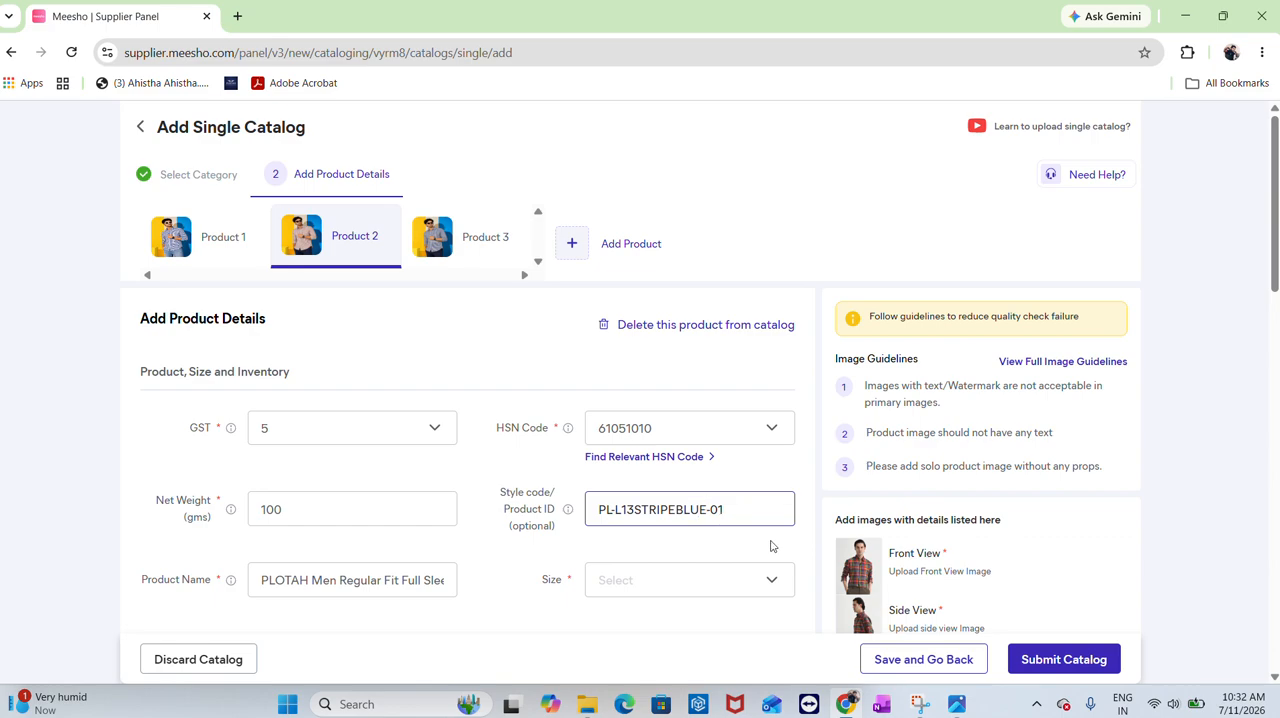
key(BackSpace)
key(BackSpace)
key(BackSpace)
text(r)
text(wn)
text(WN)
key(ctrl+a)
Select sizes M, L and XL for Product 2
scroll(705, 598, down, 1)
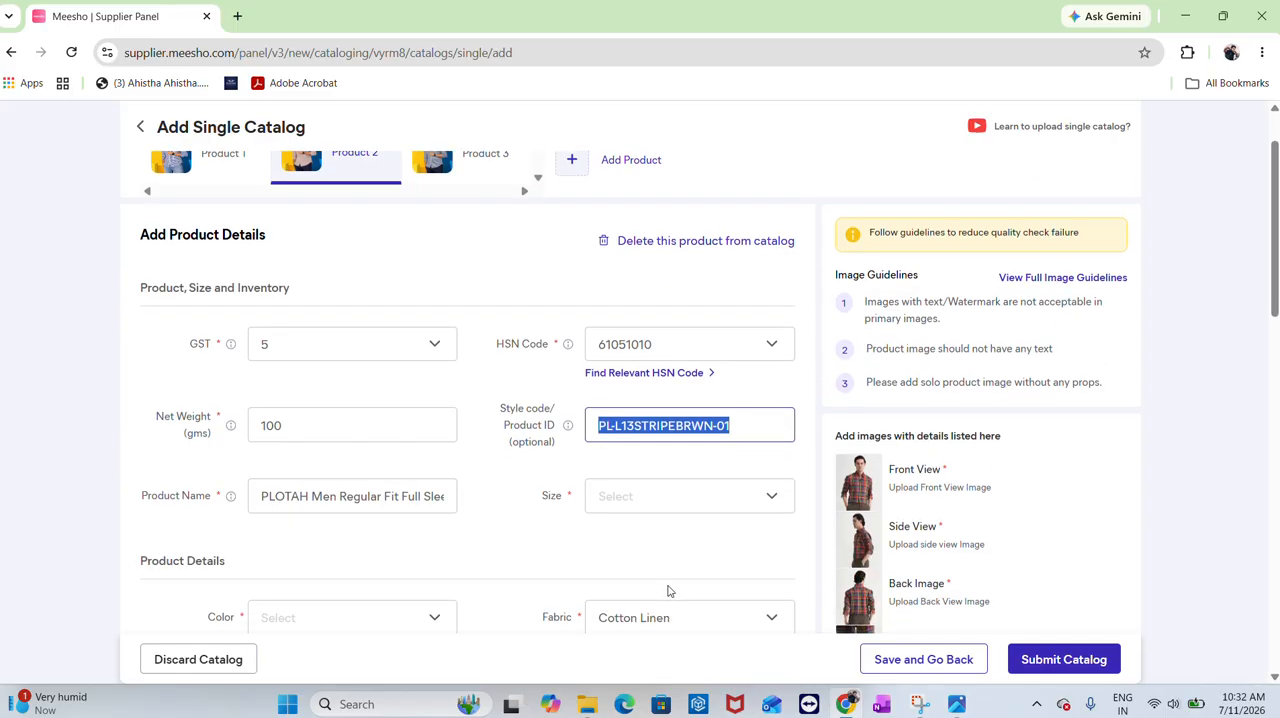
click(674, 490)
click(615, 558)
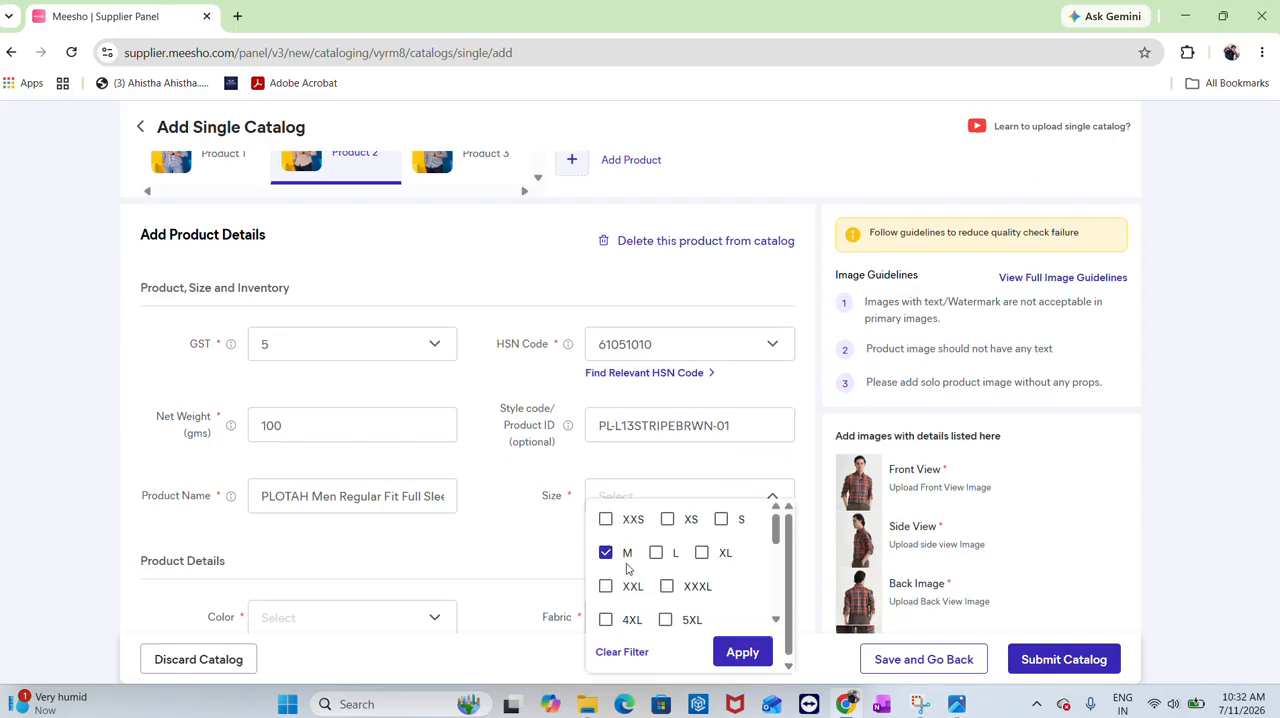
click(656, 553)
click(702, 553)
click(735, 652)
Set Product 2's Meesho price to 699, MRP to 1999 and inventory to 10 for all sizes
scroll(418, 440, down, 4)
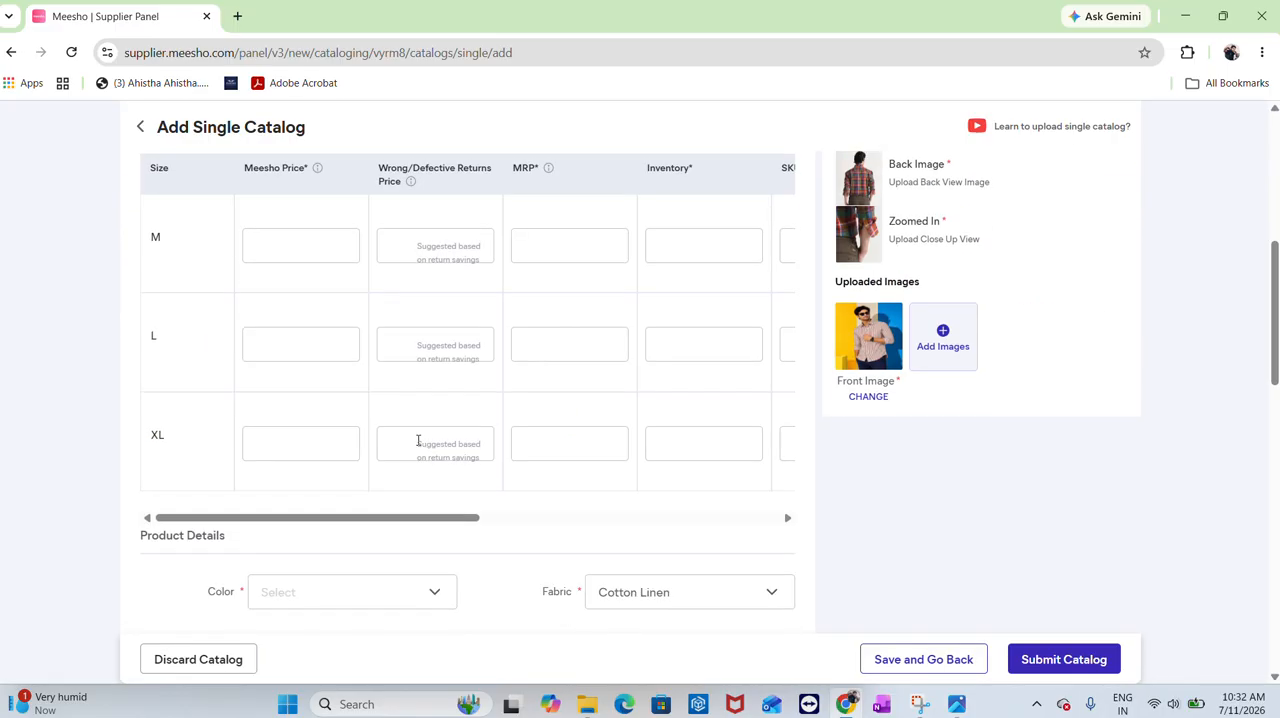
click(326, 237)
text(699)
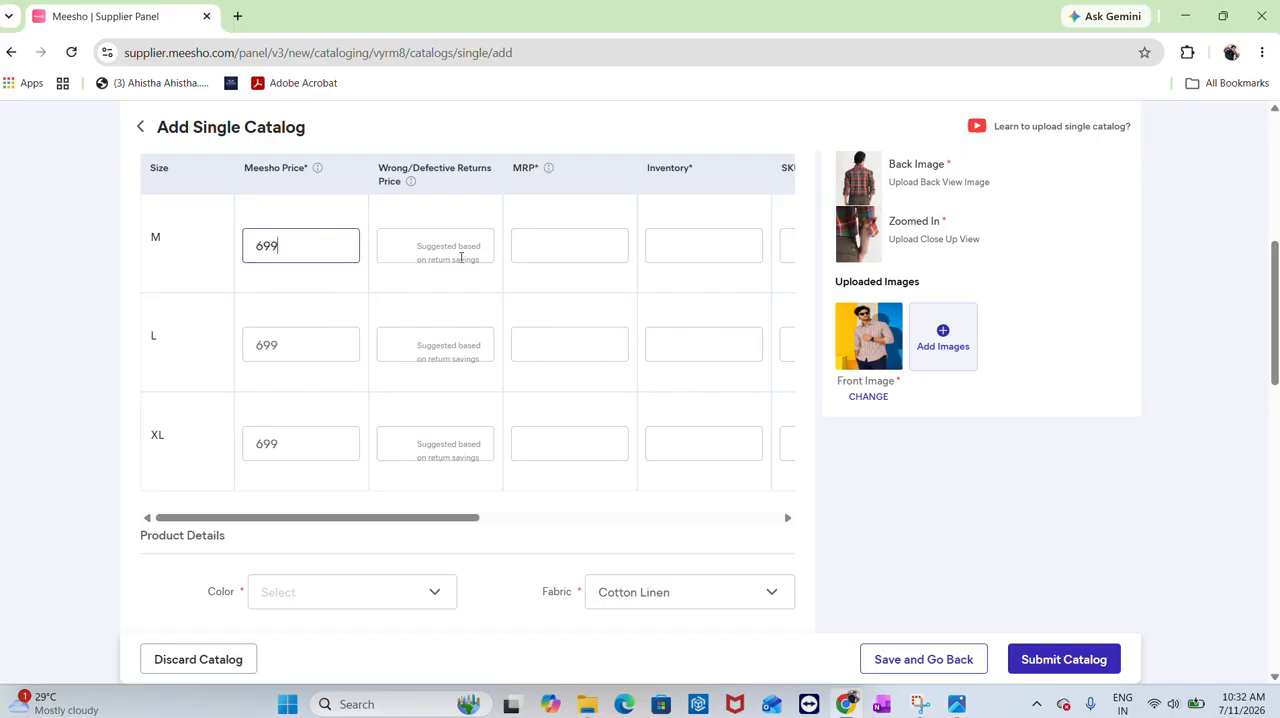
click(591, 238)
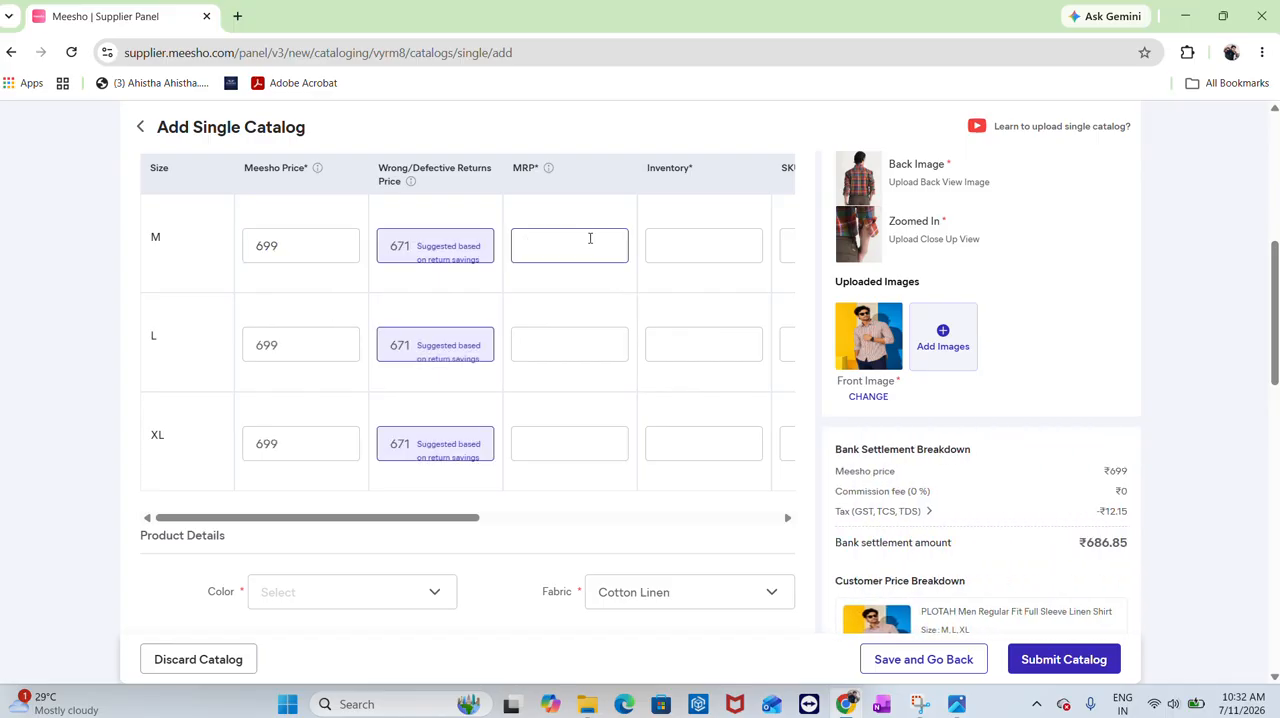
text(1999)
click(679, 242)
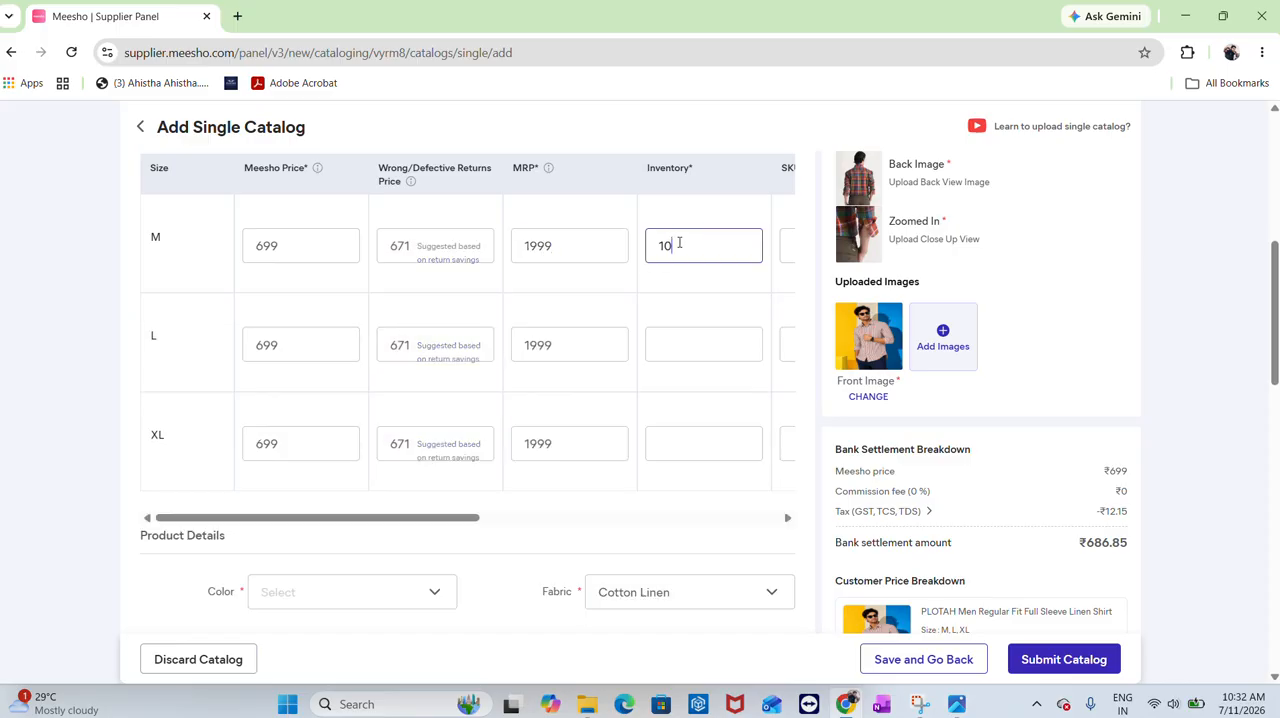
click(676, 357)
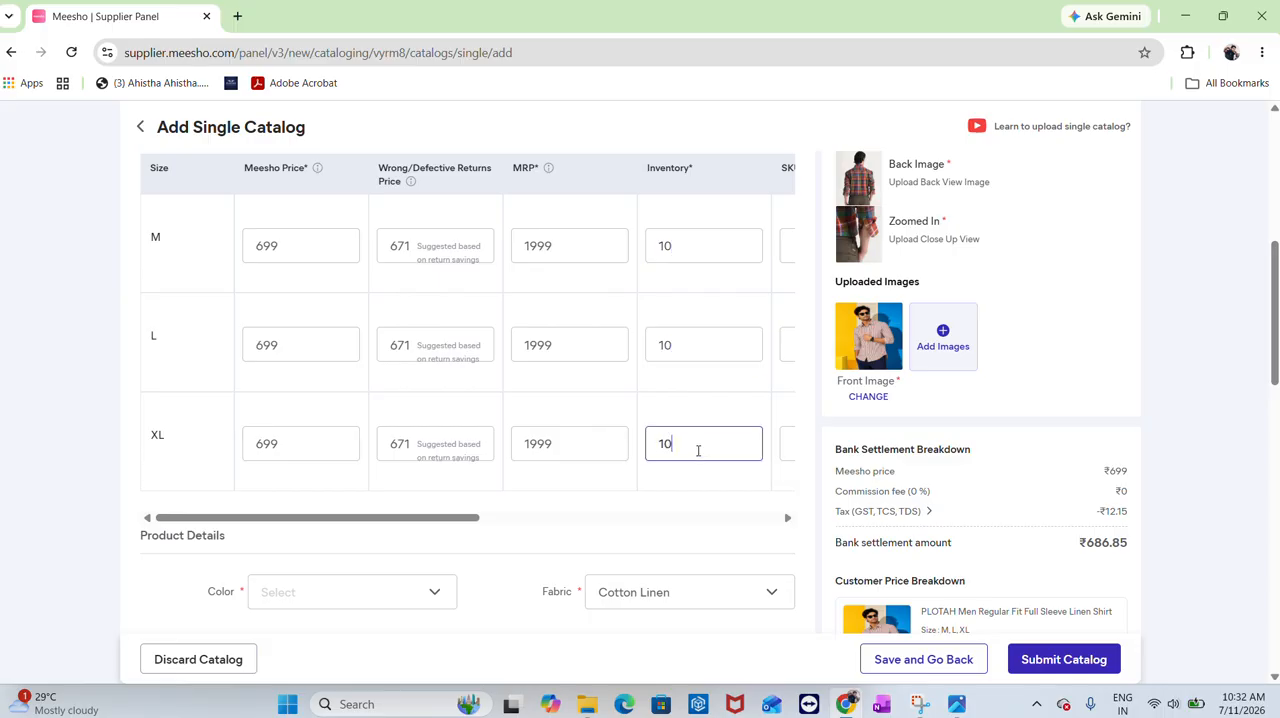
click(685, 416)
Enter SKU IDs PL-L13STRIPEBRWN-01M, -01L and -01XL for sizes M, L and XL using the copied style code
scroll(684, 416, right, 3)
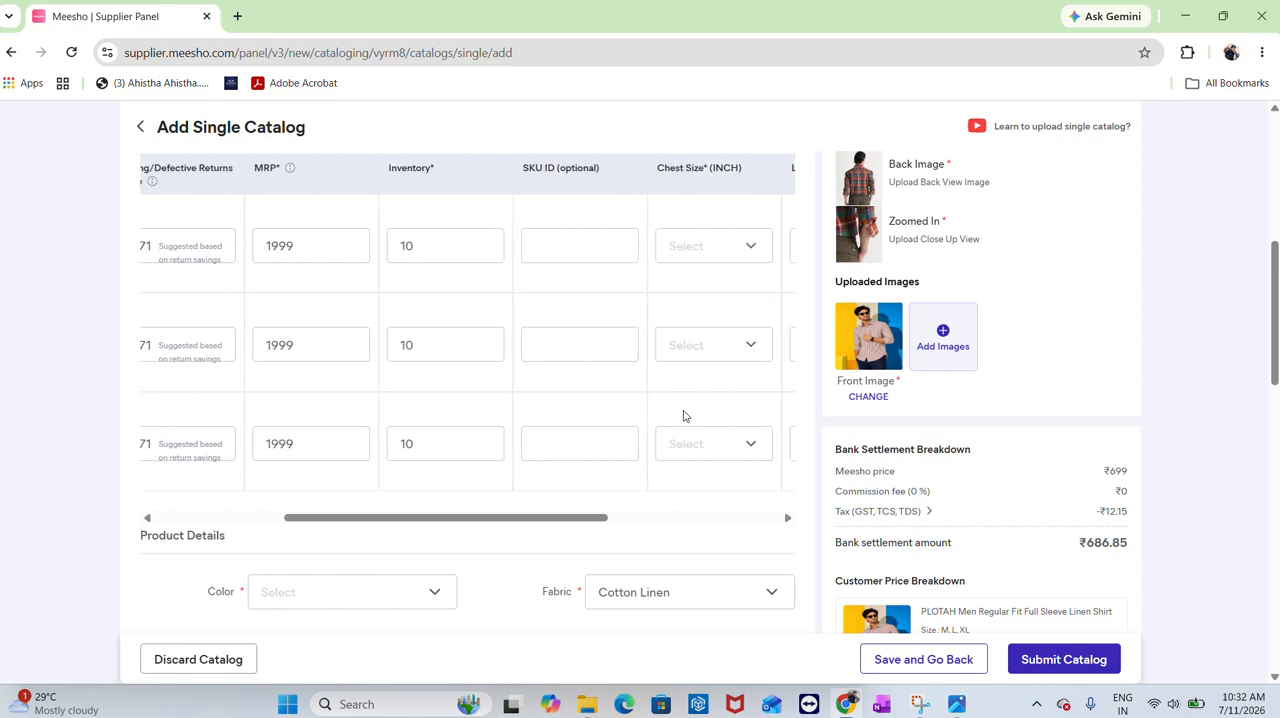
click(586, 258)
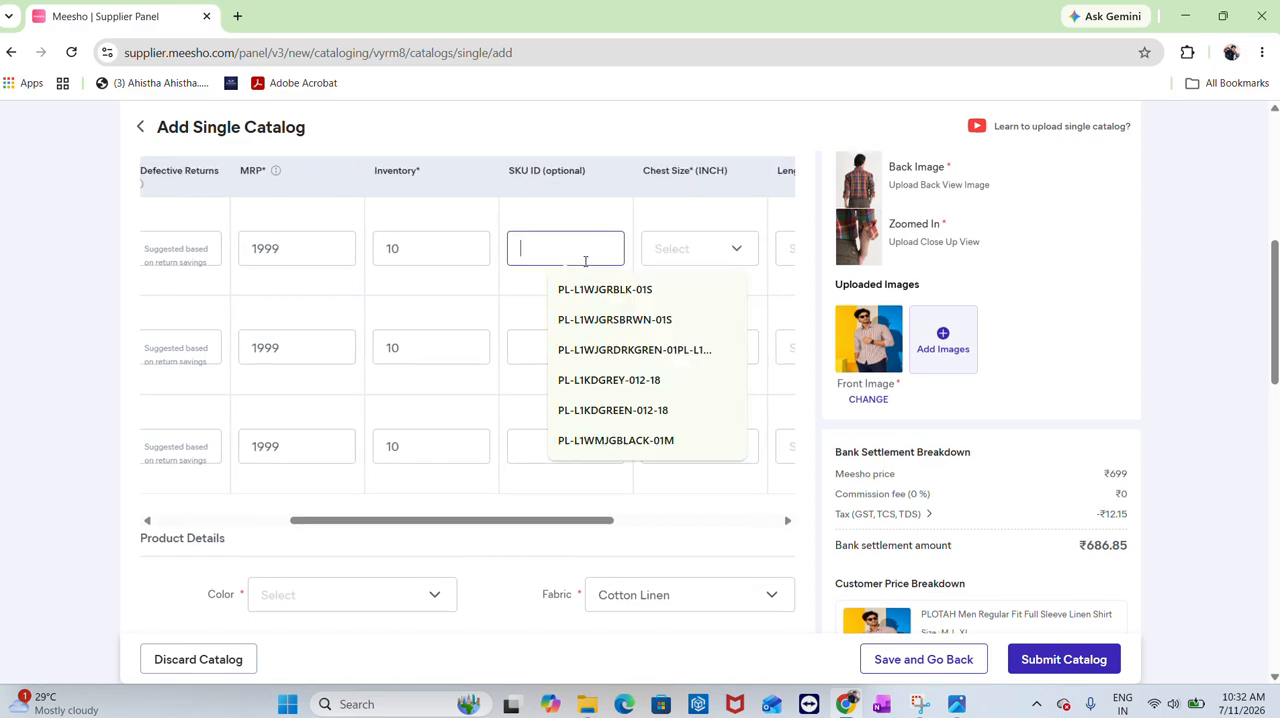
scroll(600, 270, up, 3)
click(734, 268)
key(ctrl+a)
key(ctrl+c)
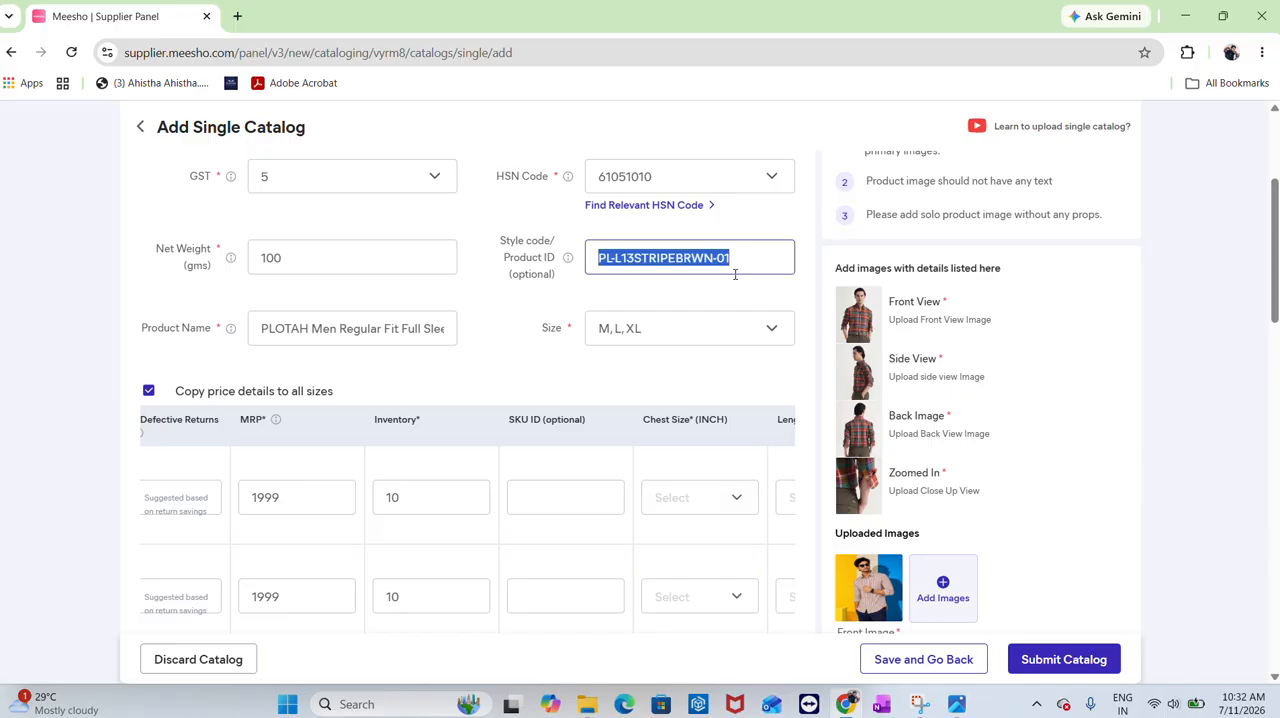
scroll(618, 470, down, 2)
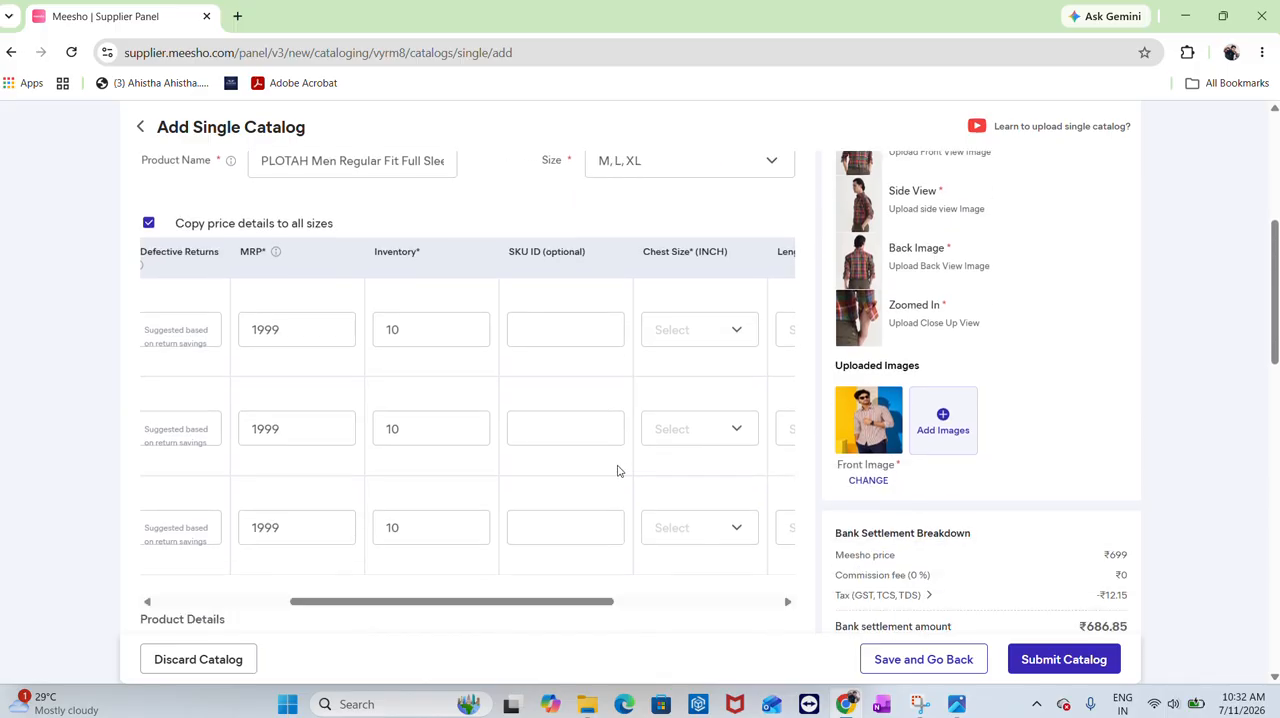
click(560, 330)
key(ctrl+v)
text(M)
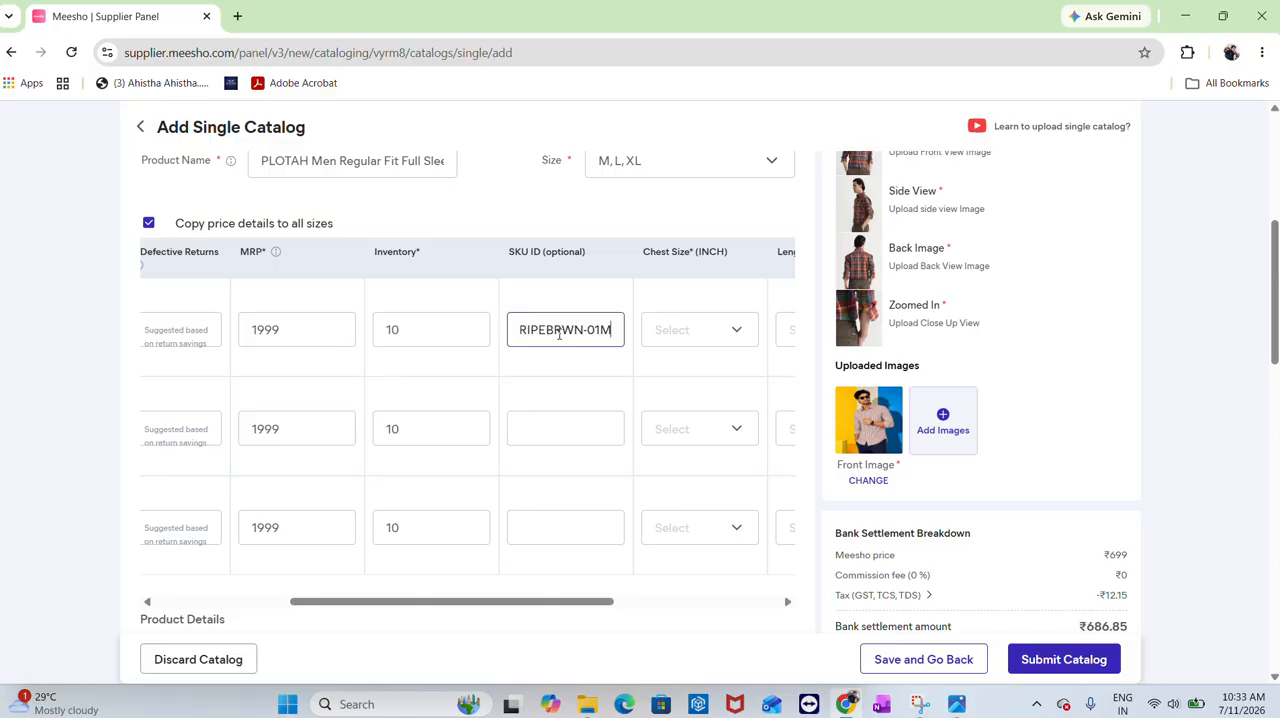
click(559, 416)
key(ctrl+v)
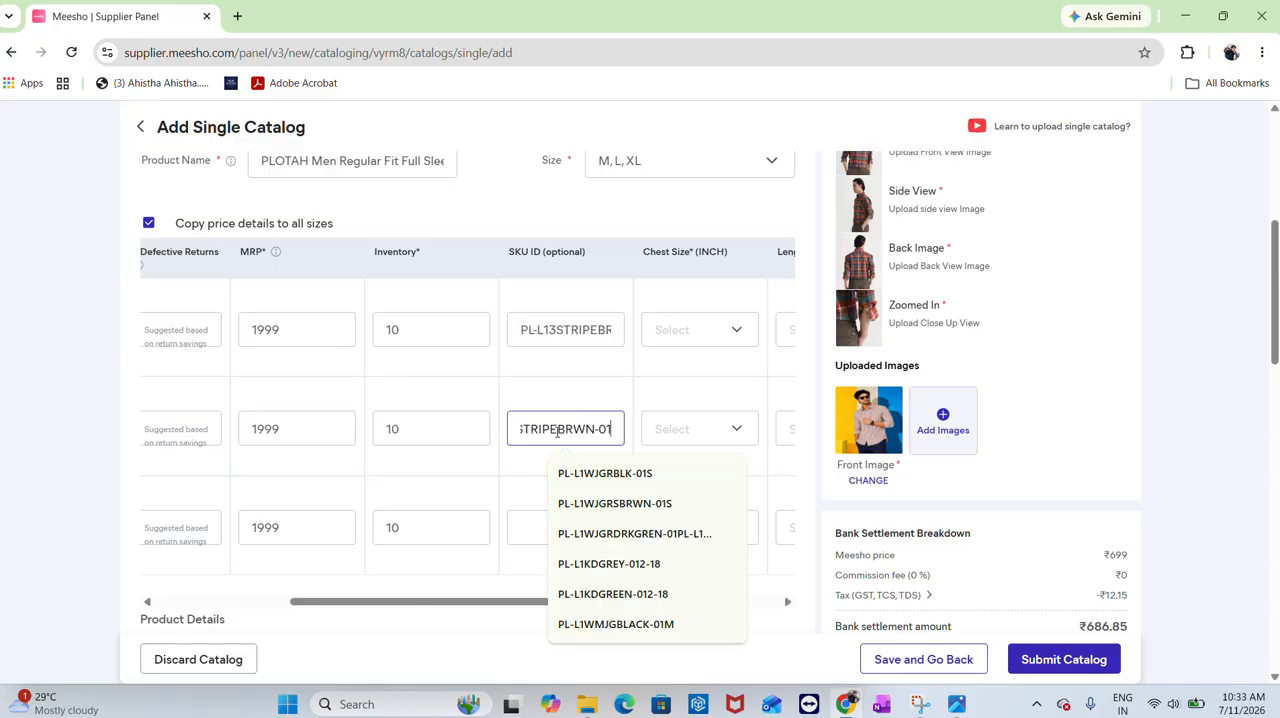
text(L)
click(550, 535)
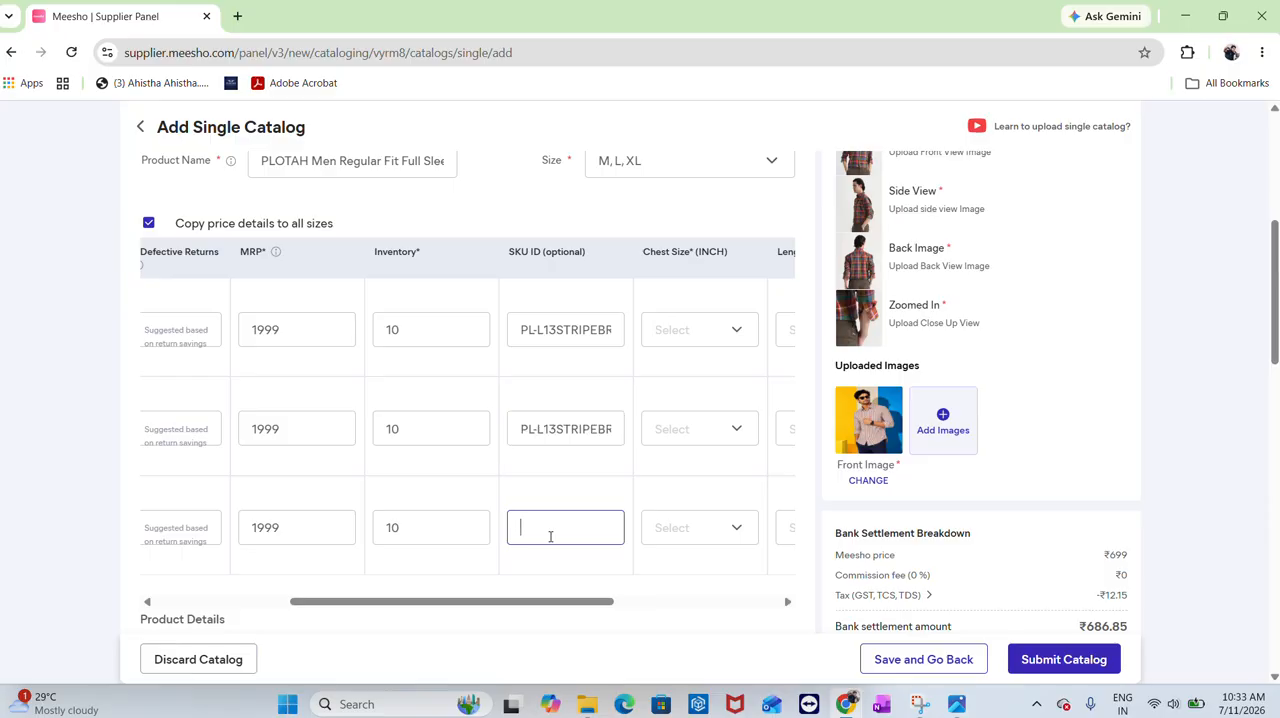
key(ctrl+v)
text(XL)
Set chest sizes to 42, 45 and 48 inches for M, L and XL, checking the size chart image
click(690, 330)
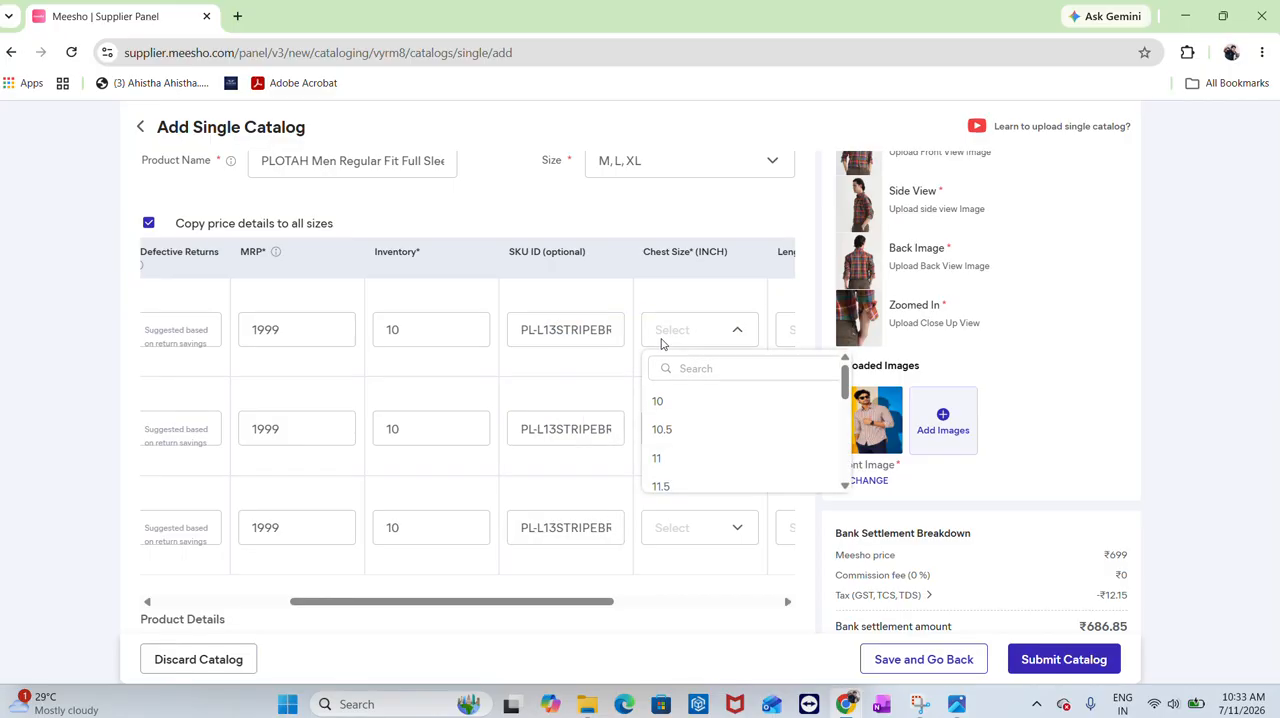
key(alt+Tab)
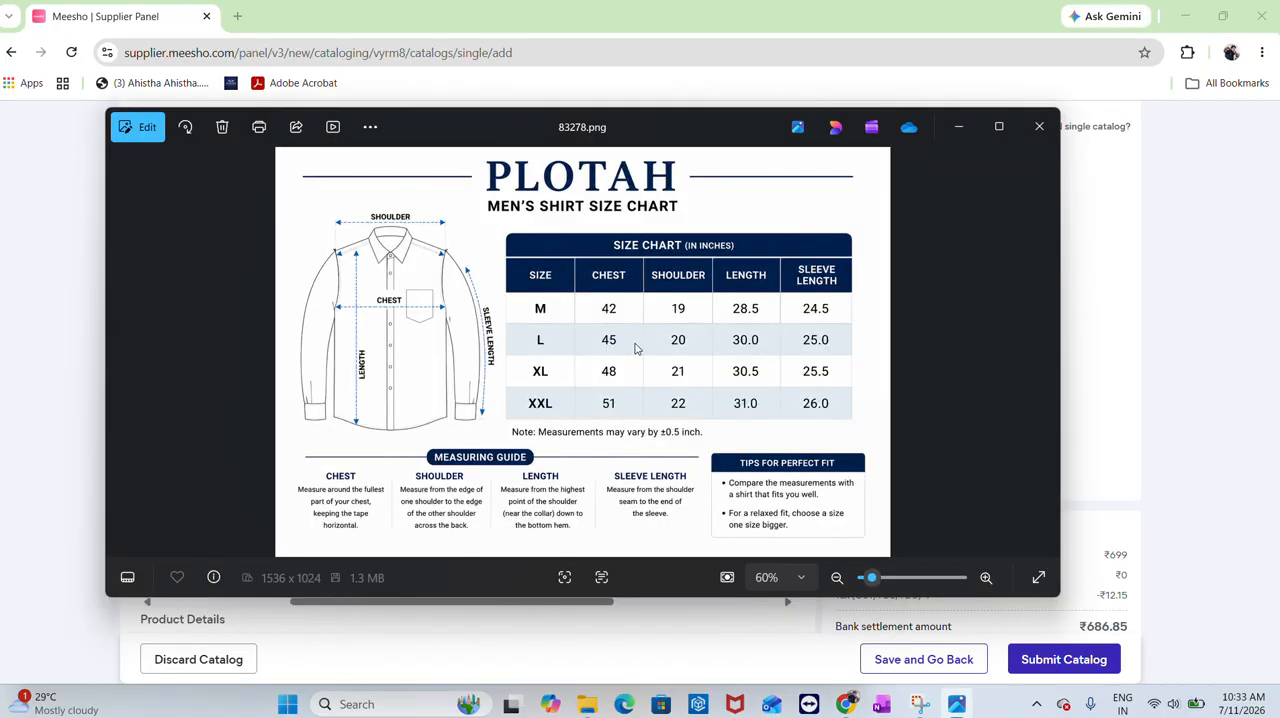
key(alt+Tab)
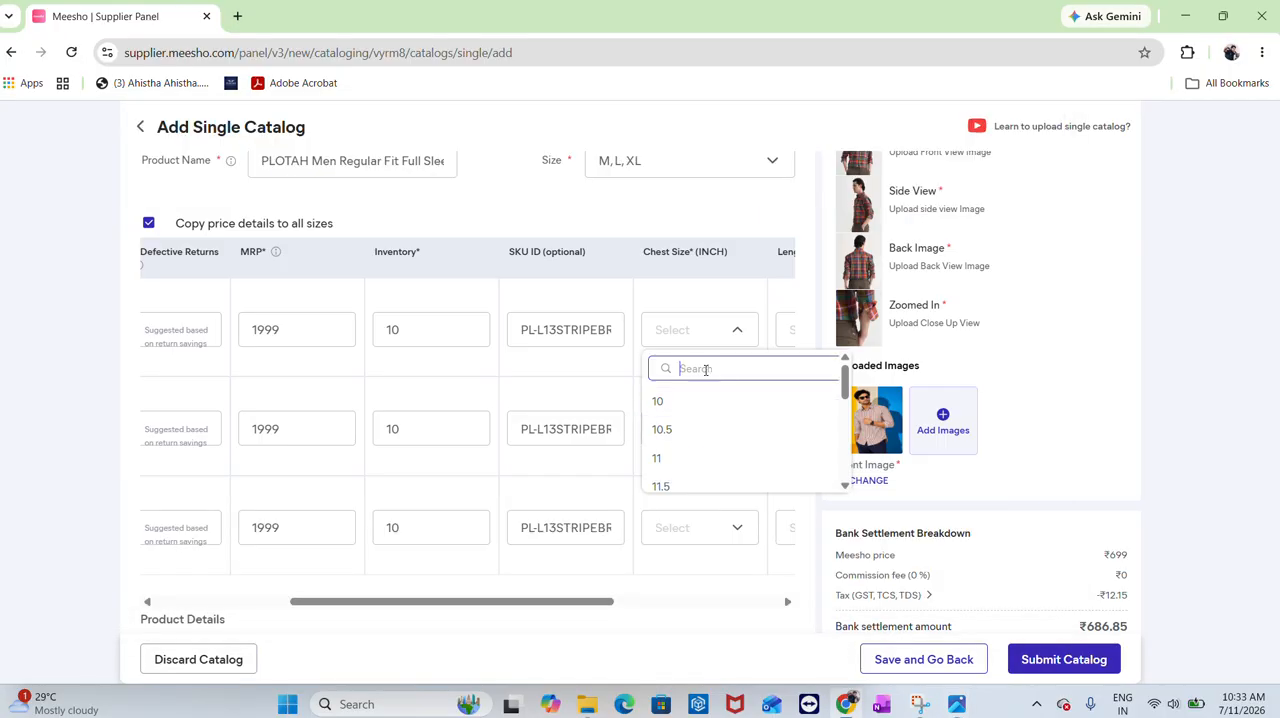
text(42)
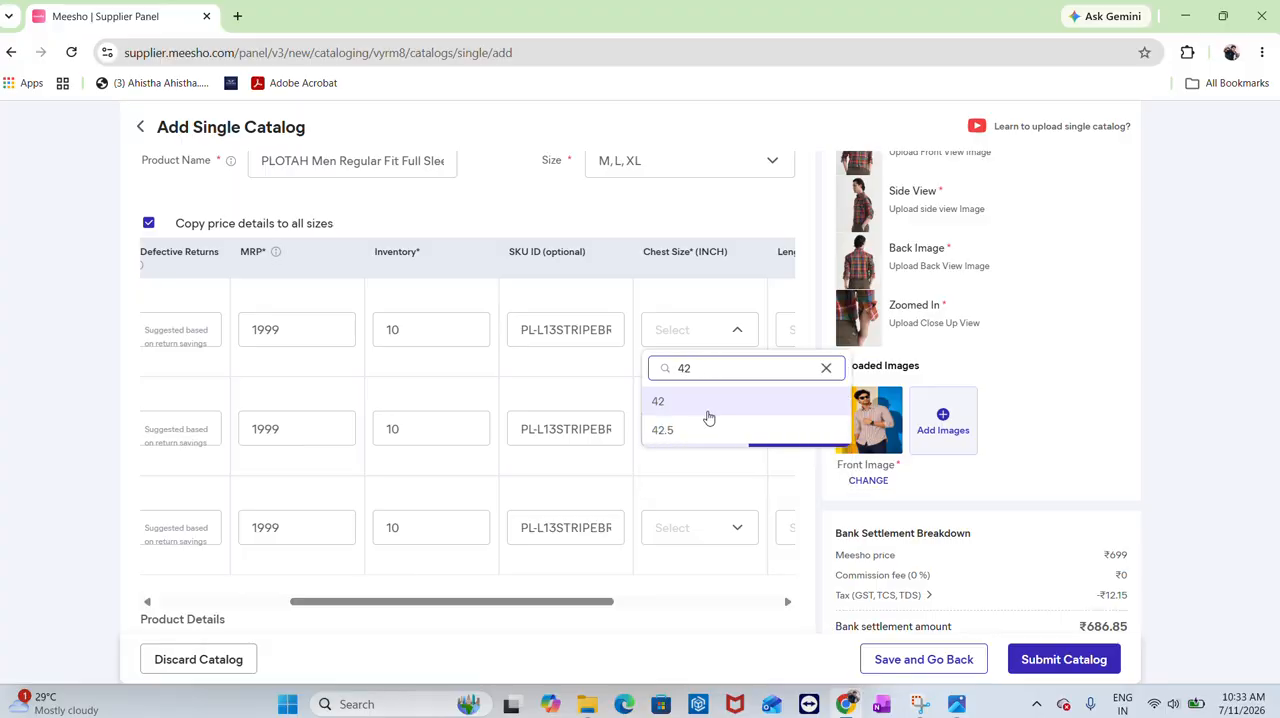
click(706, 410)
click(705, 436)
click(717, 463)
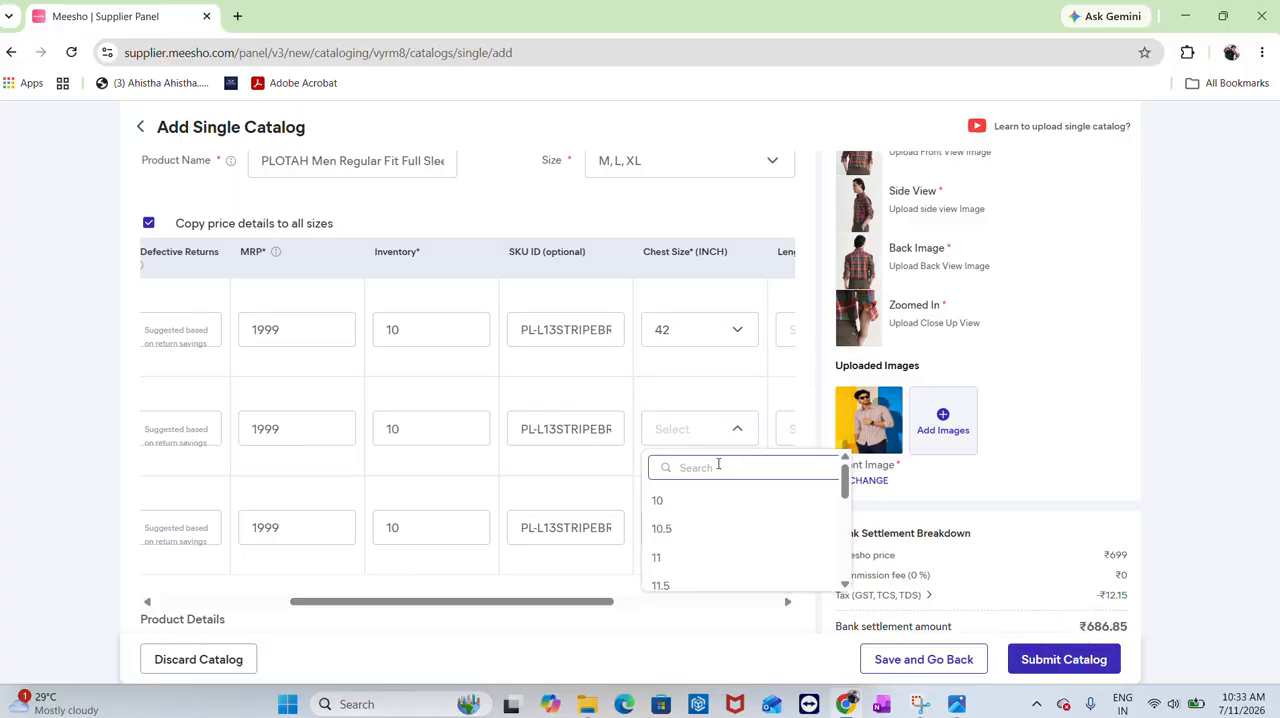
text(45)
click(717, 497)
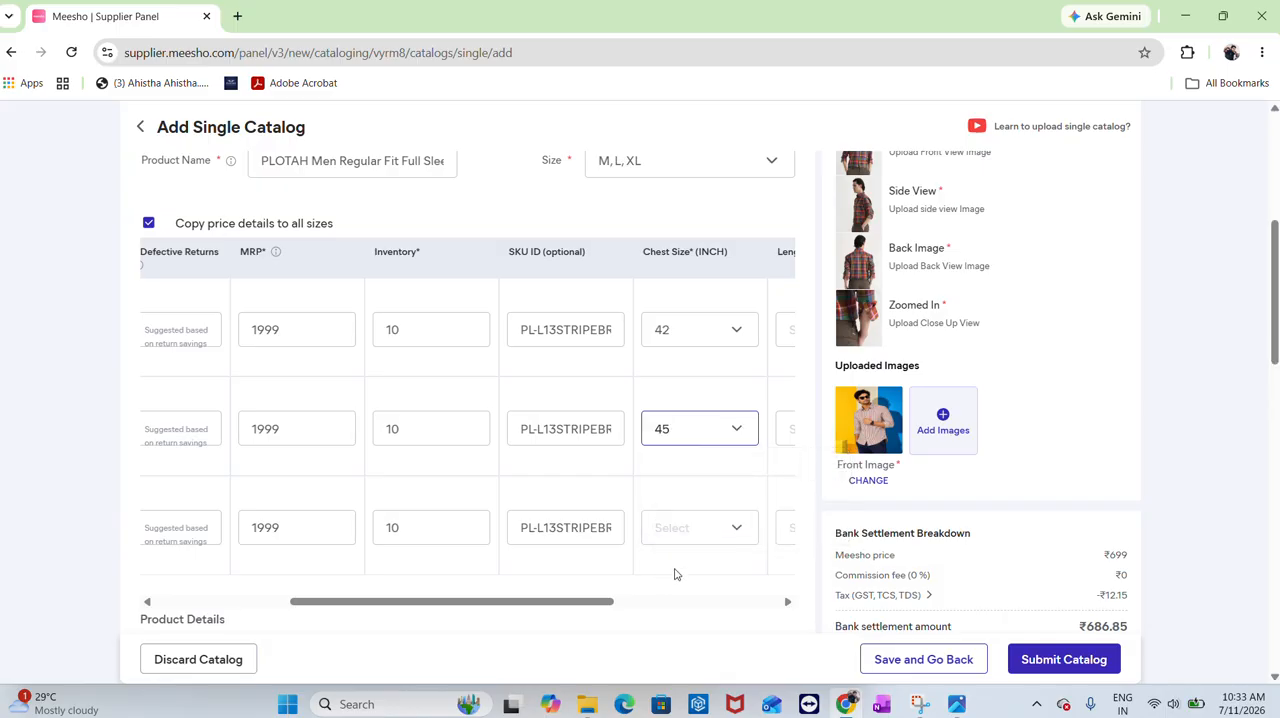
click(679, 527)
click(689, 550)
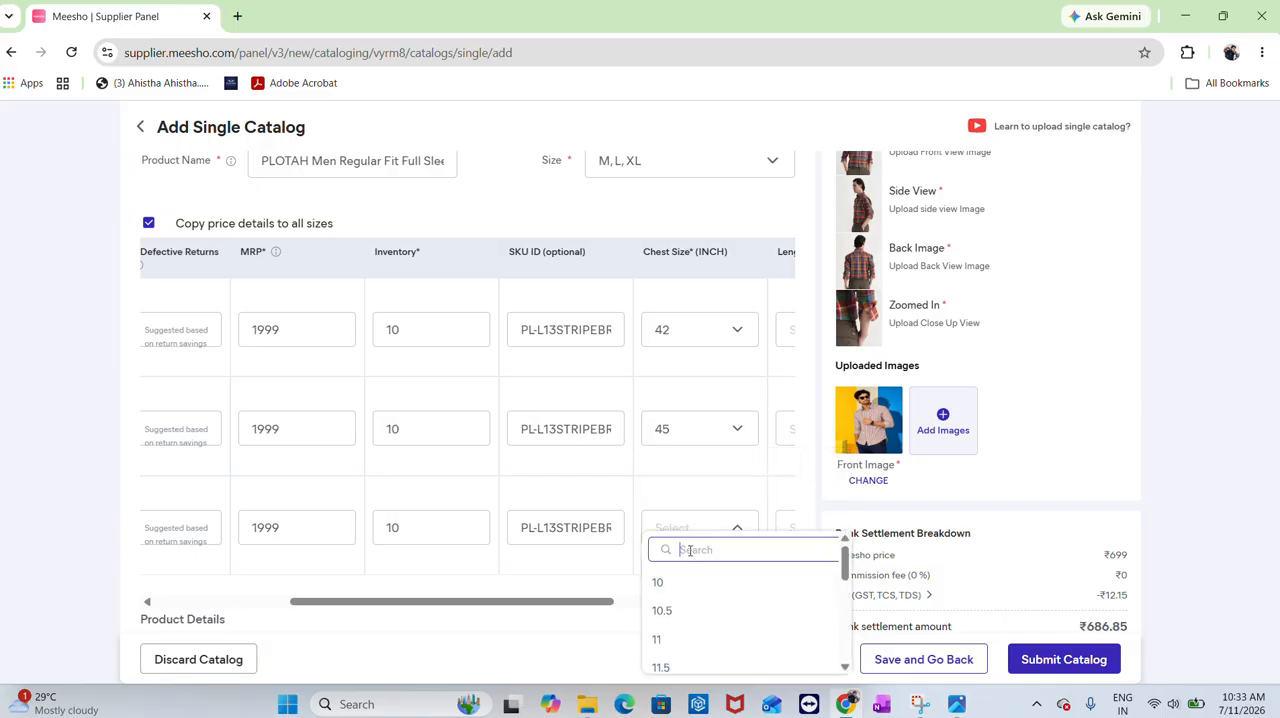
text(48)
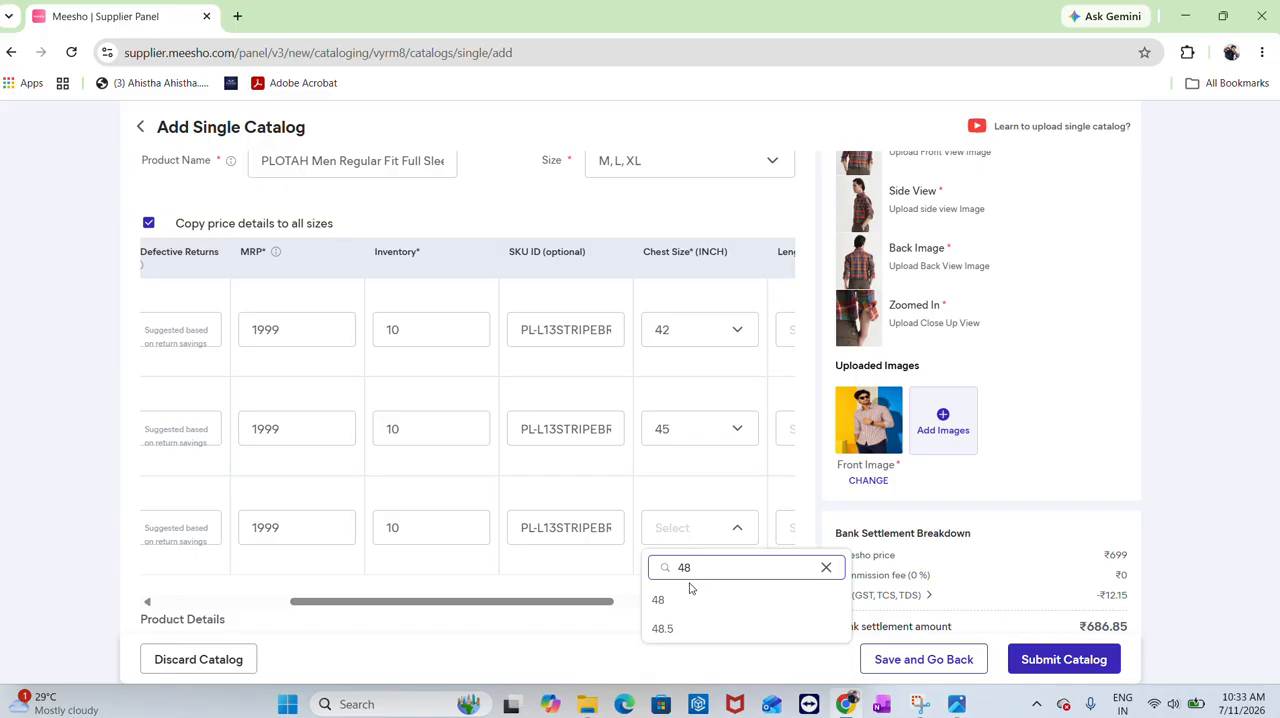
click(690, 610)
Set length sizes to 28.5, 30 and 30.5 inches for M, L and XL, referring to the size chart
scroll(640, 497, right, 5)
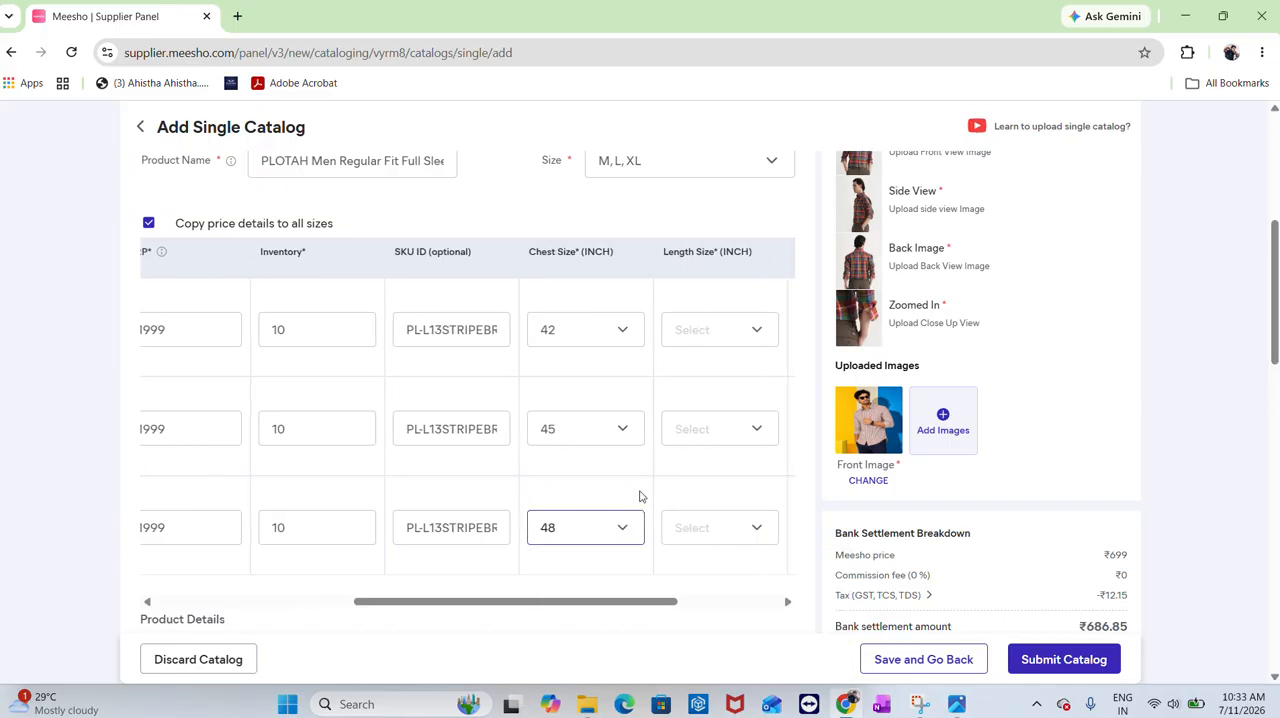
click(538, 338)
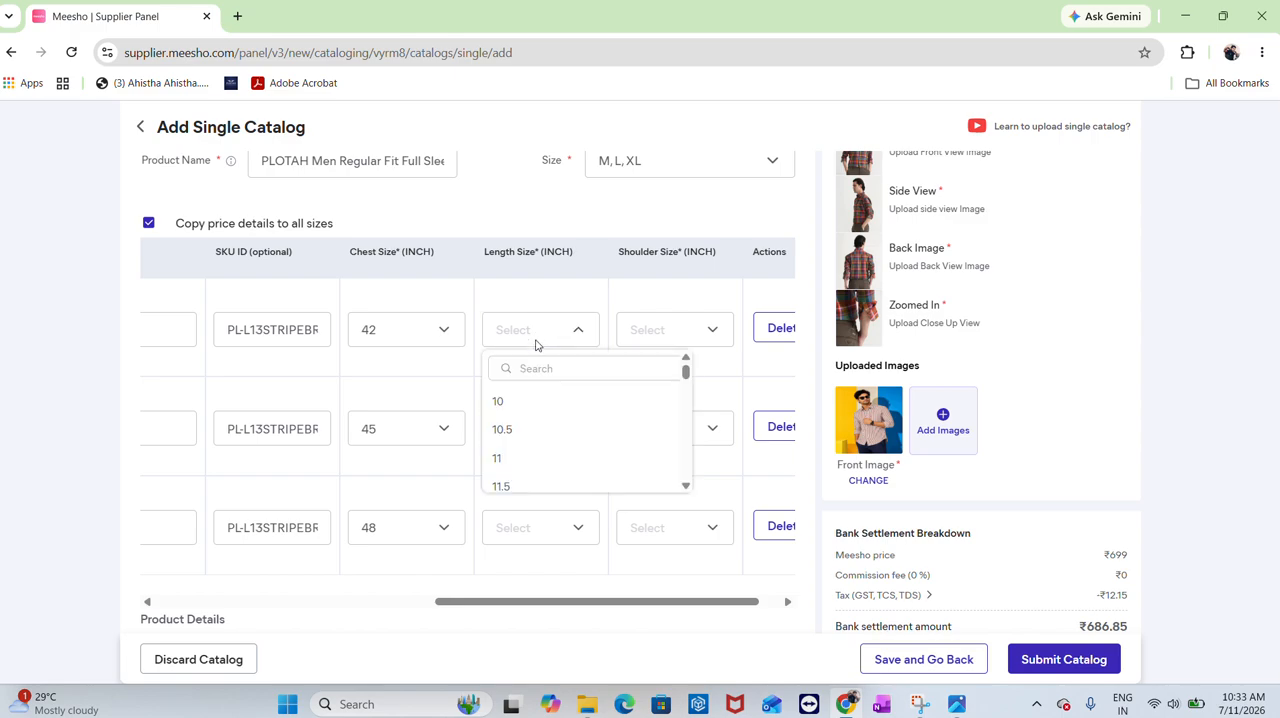
click(536, 369)
key(alt+Tab)
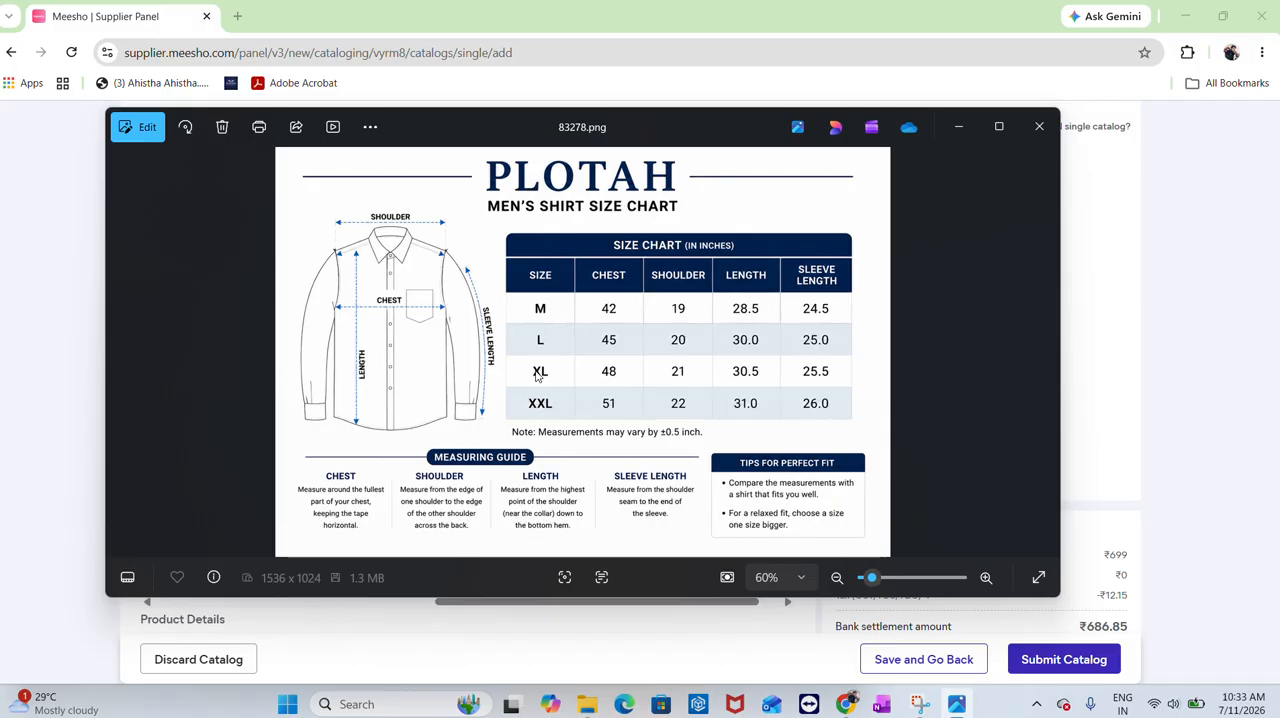
key(alt+Tab)
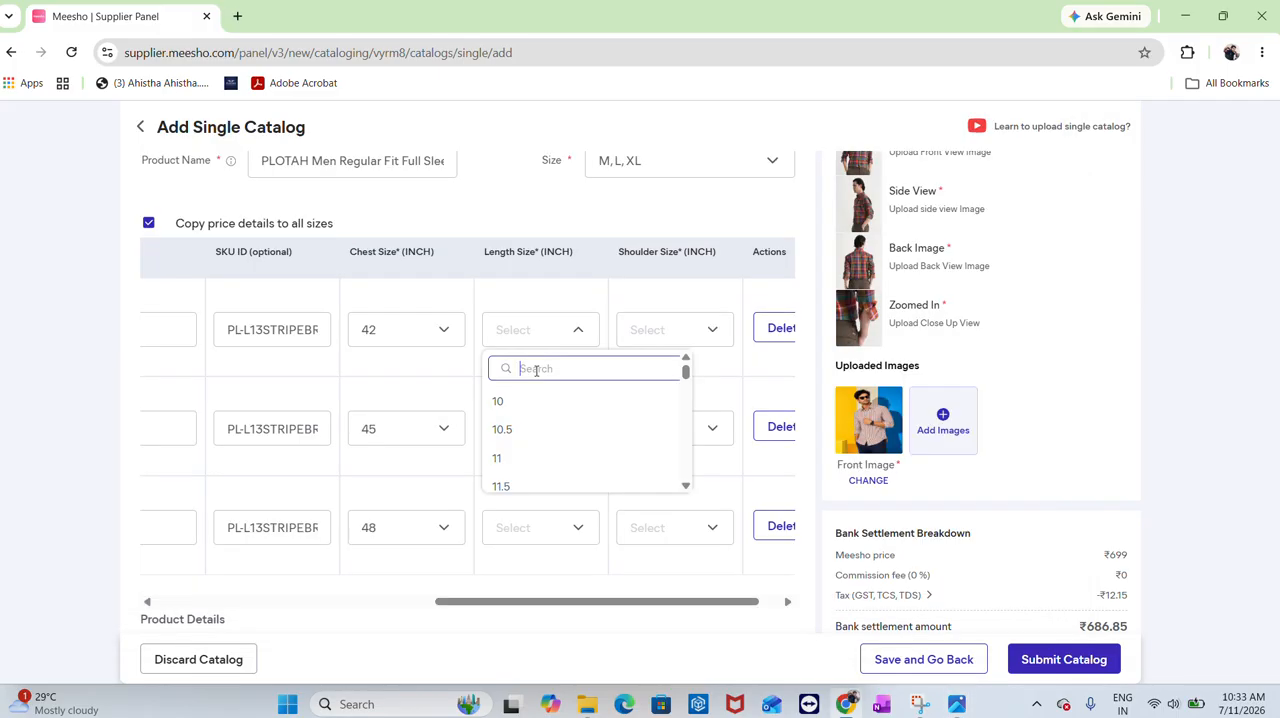
text(28)
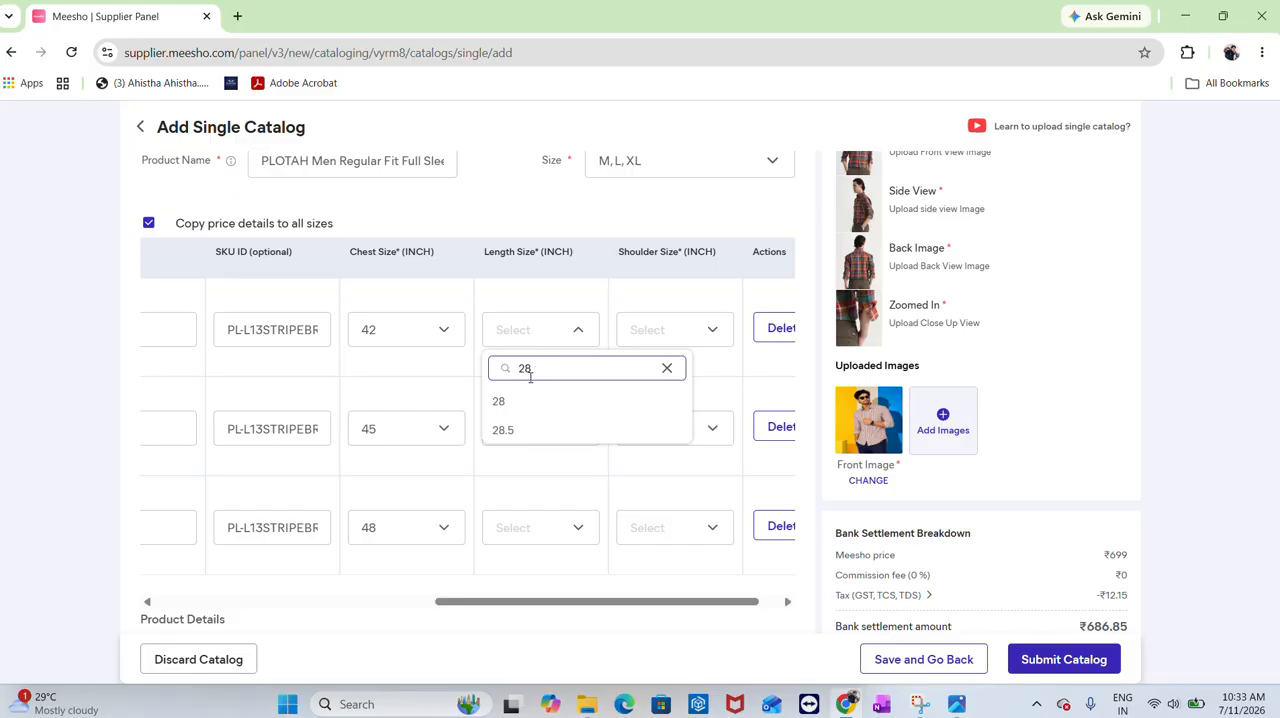
click(518, 432)
click(568, 430)
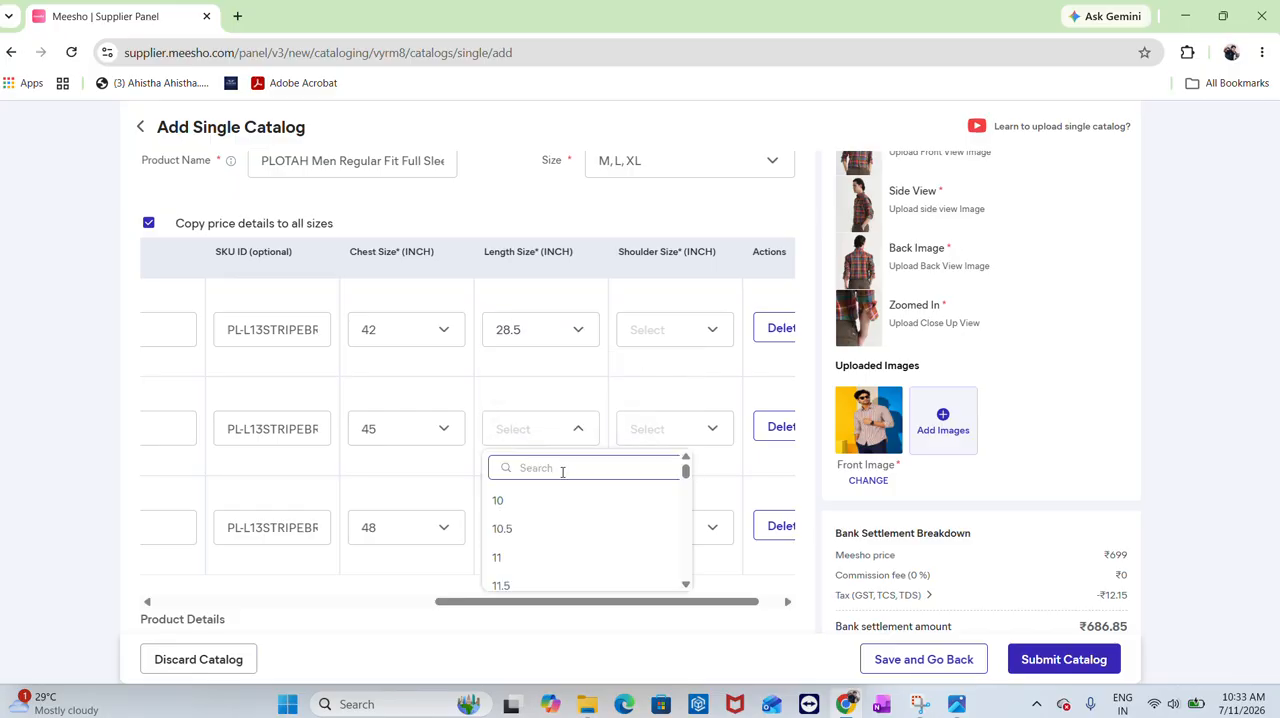
text(30)
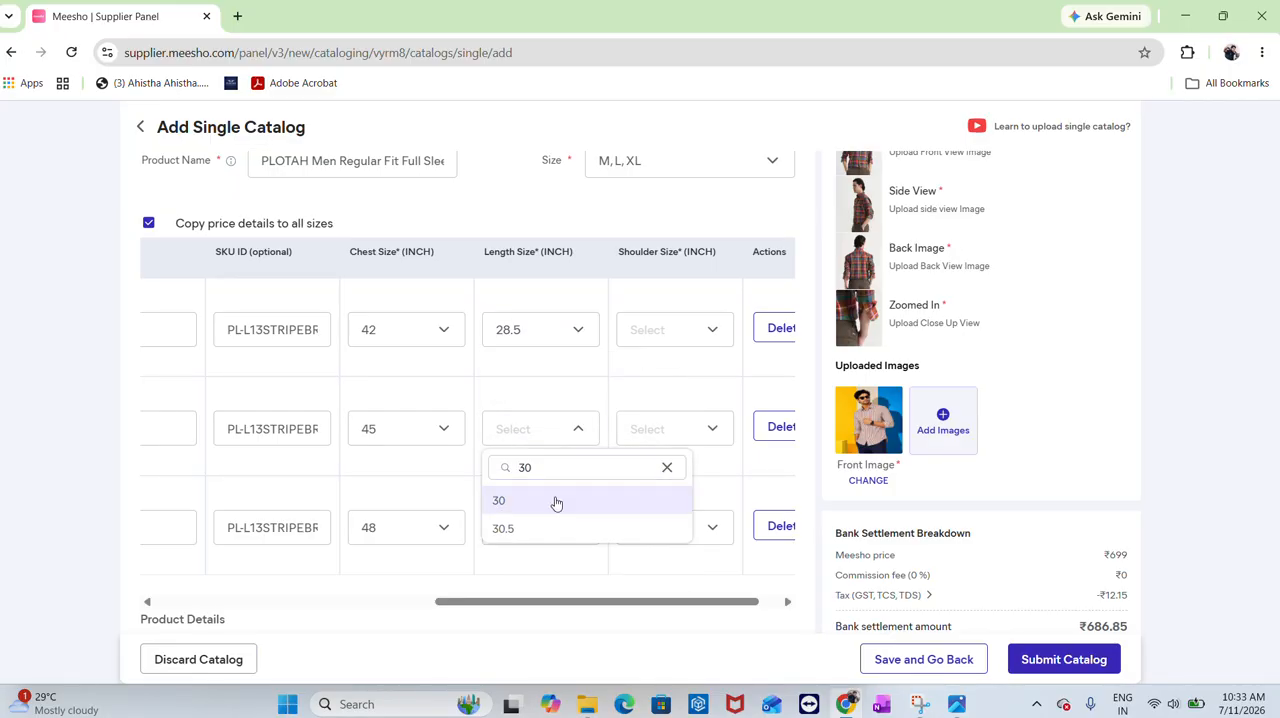
click(553, 502)
click(548, 533)
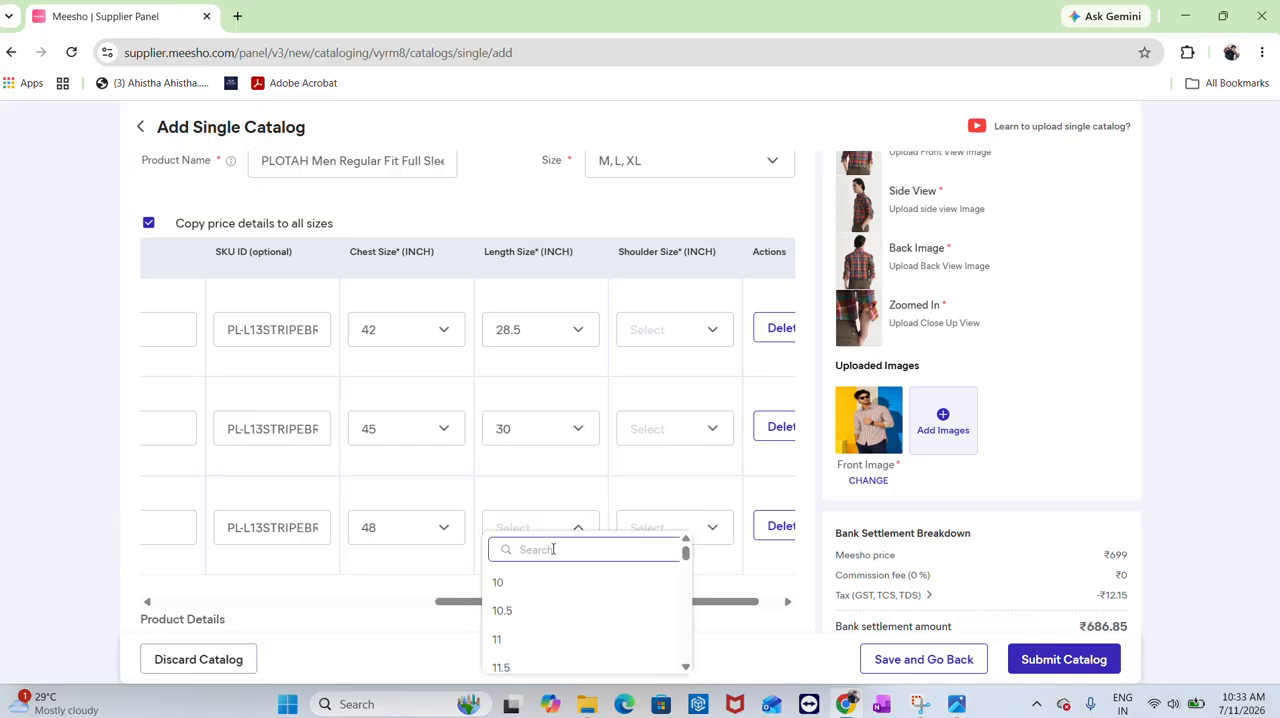
text(30.5)
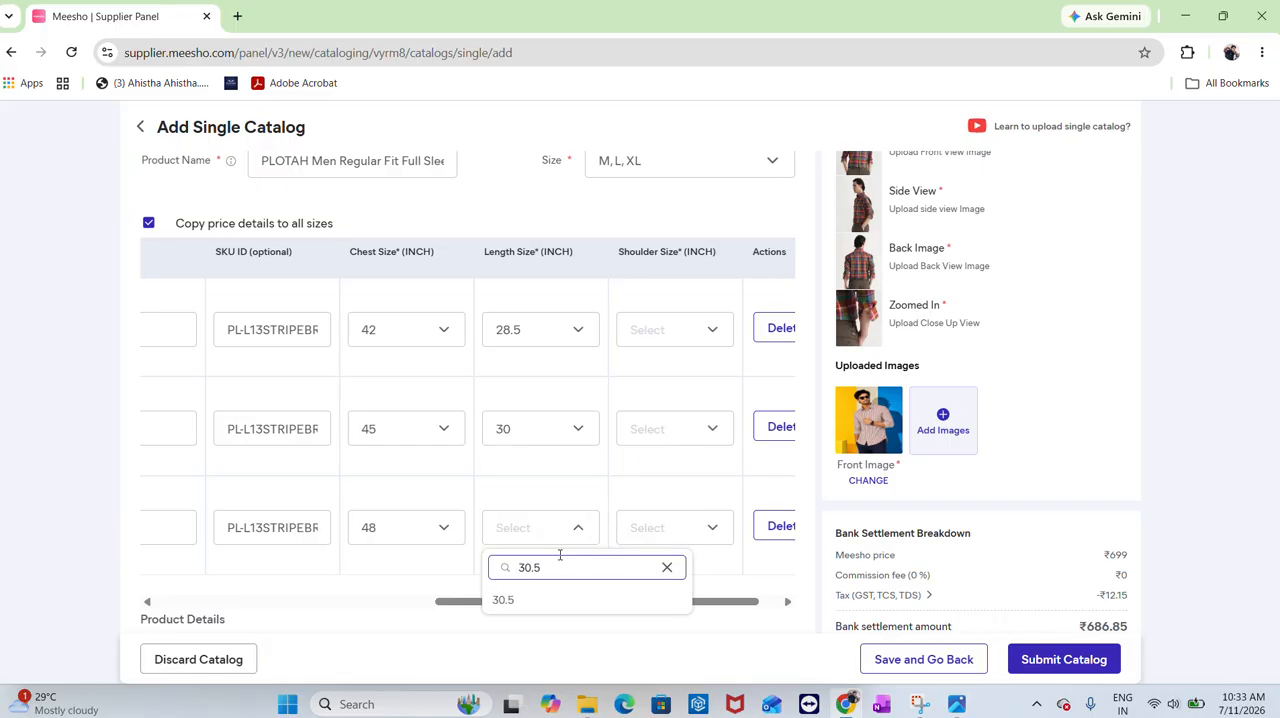
click(546, 600)
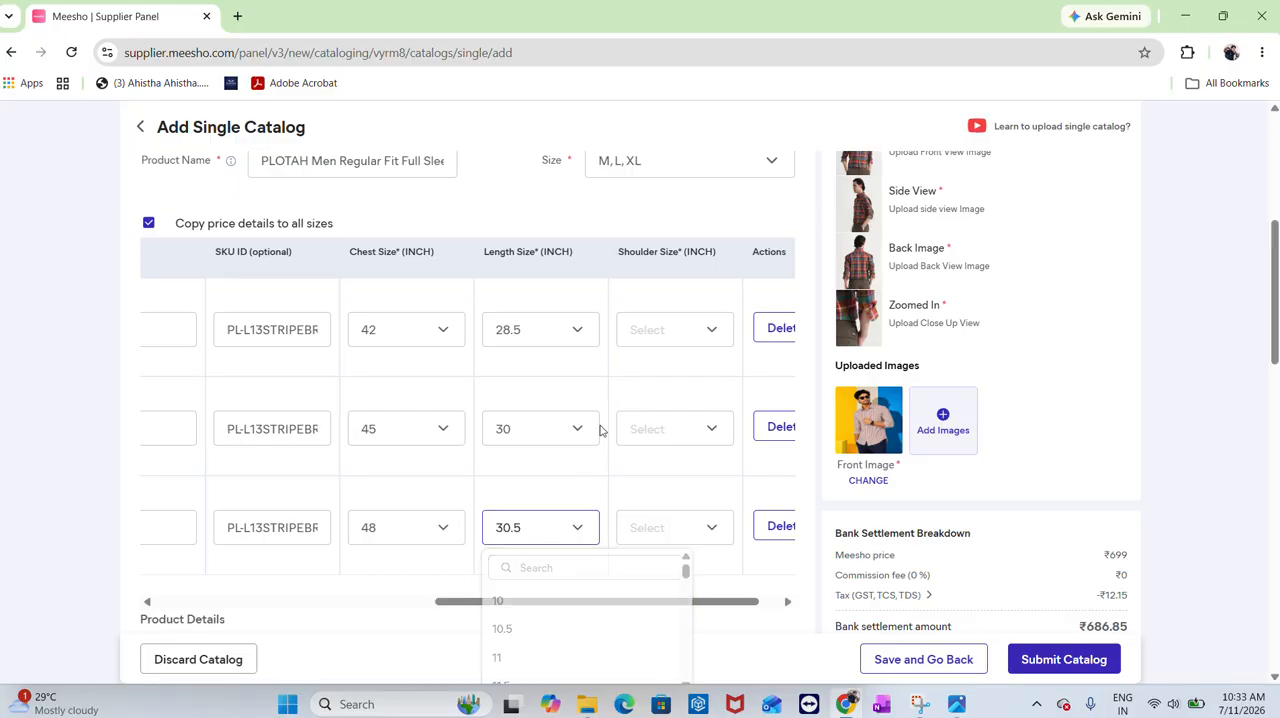
Set shoulder sizes to 19, 20 and 21 inches for M, L and XL, checking the size chart image
scroll(622, 375, up, 3)
scroll(622, 376, down, 3)
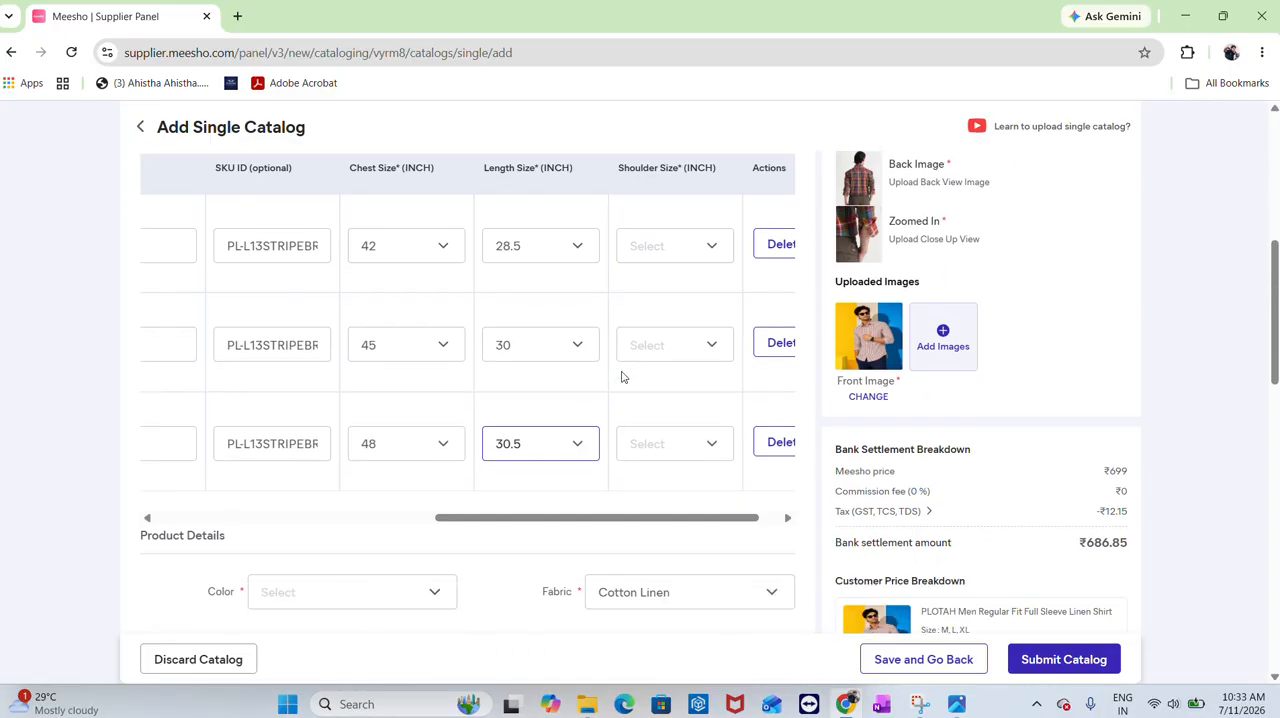
scroll(621, 376, up, 2)
key(alt+Tab)
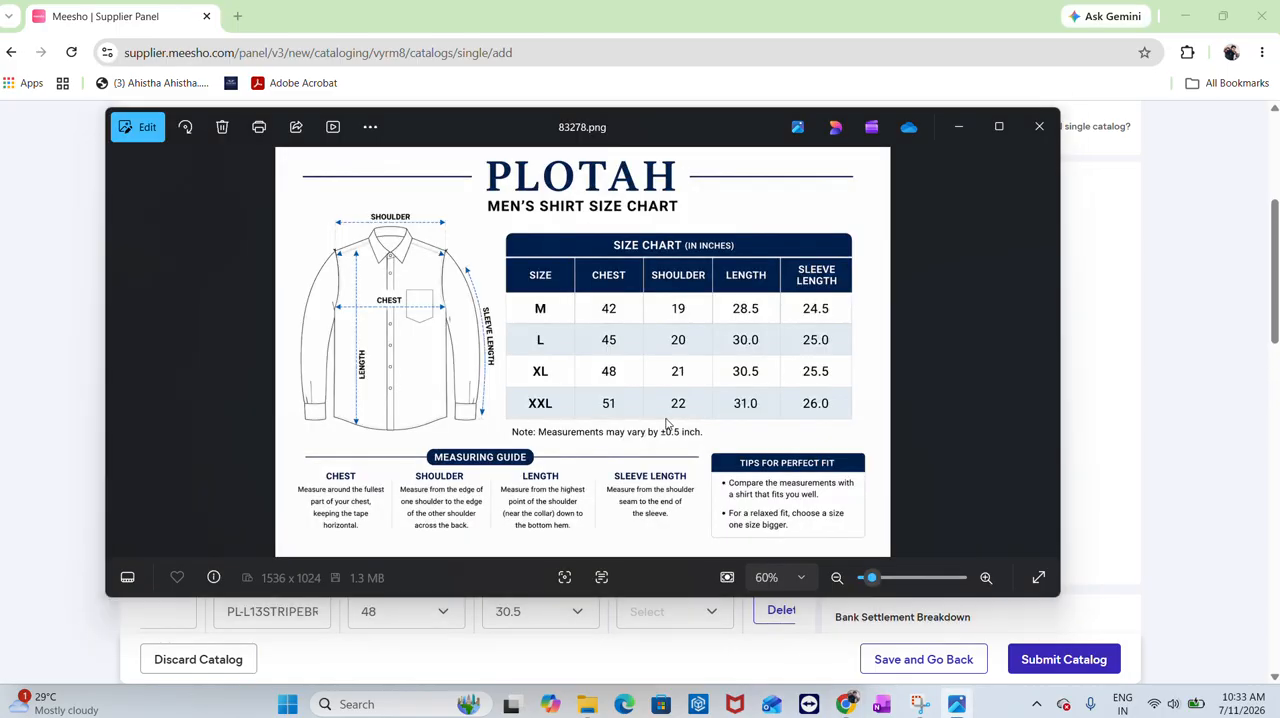
key(alt+Tab)
click(666, 420)
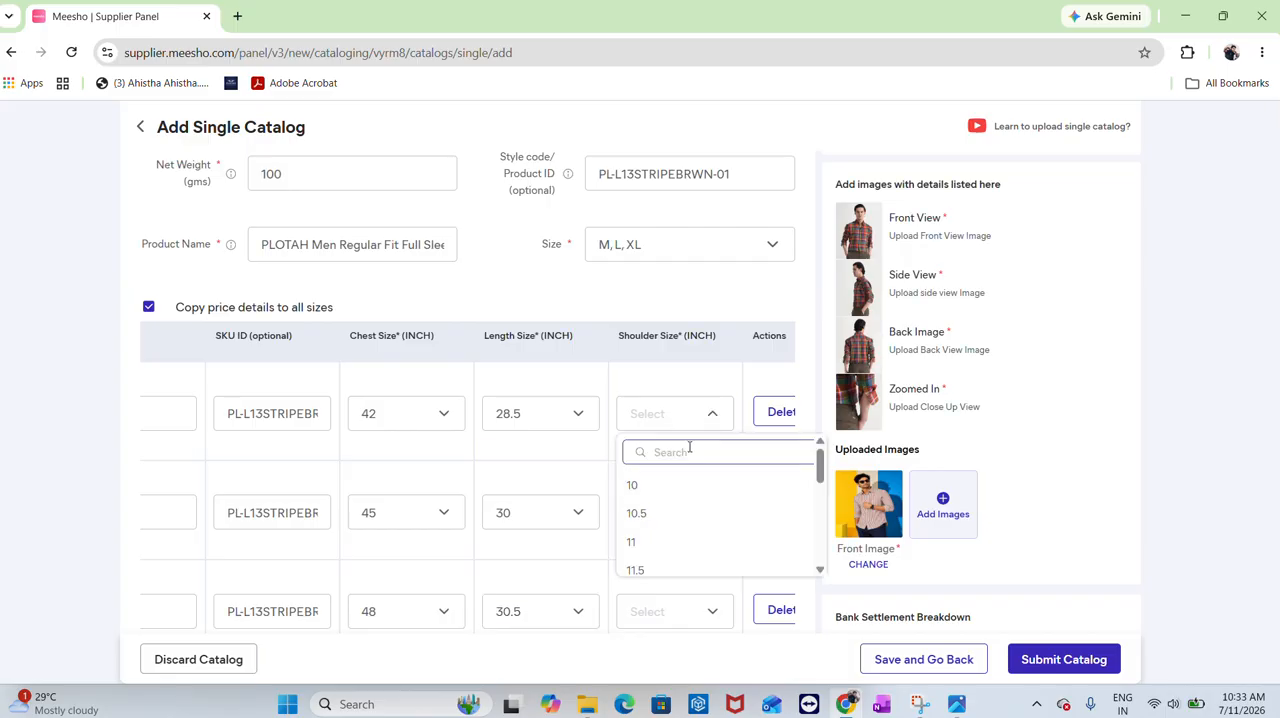
text(19)
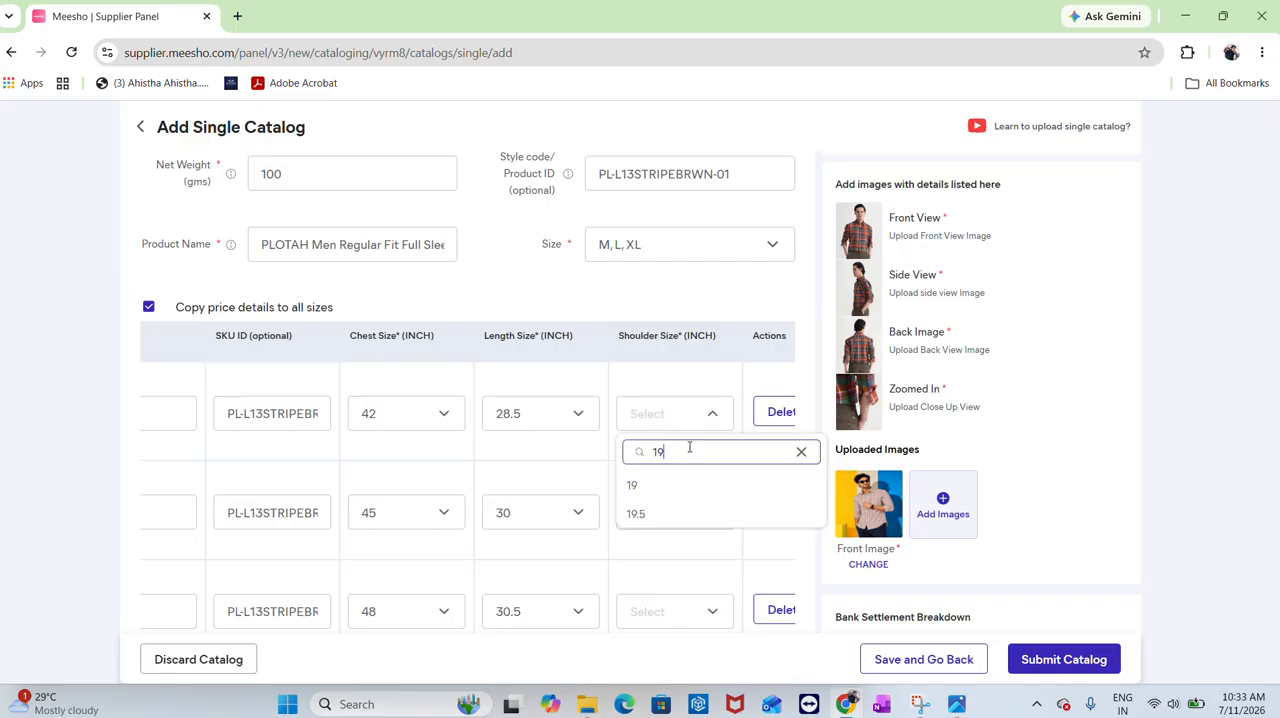
click(687, 498)
click(686, 512)
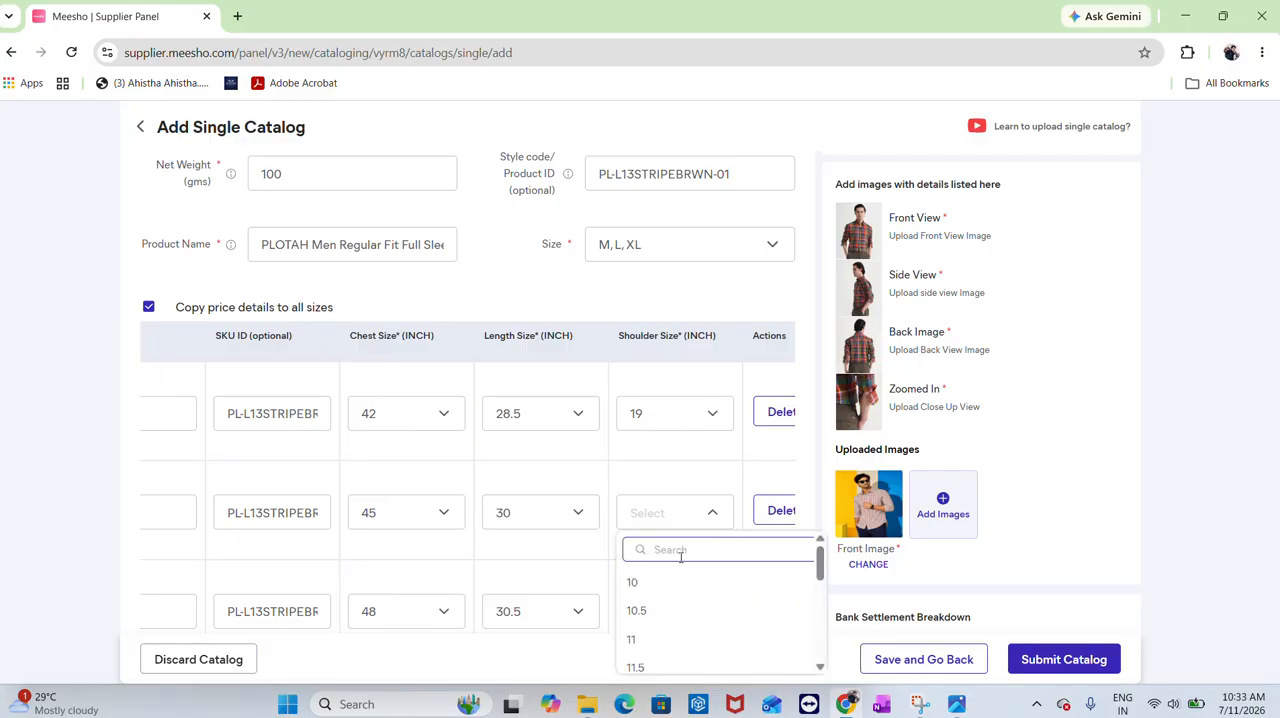
text(20)
click(655, 597)
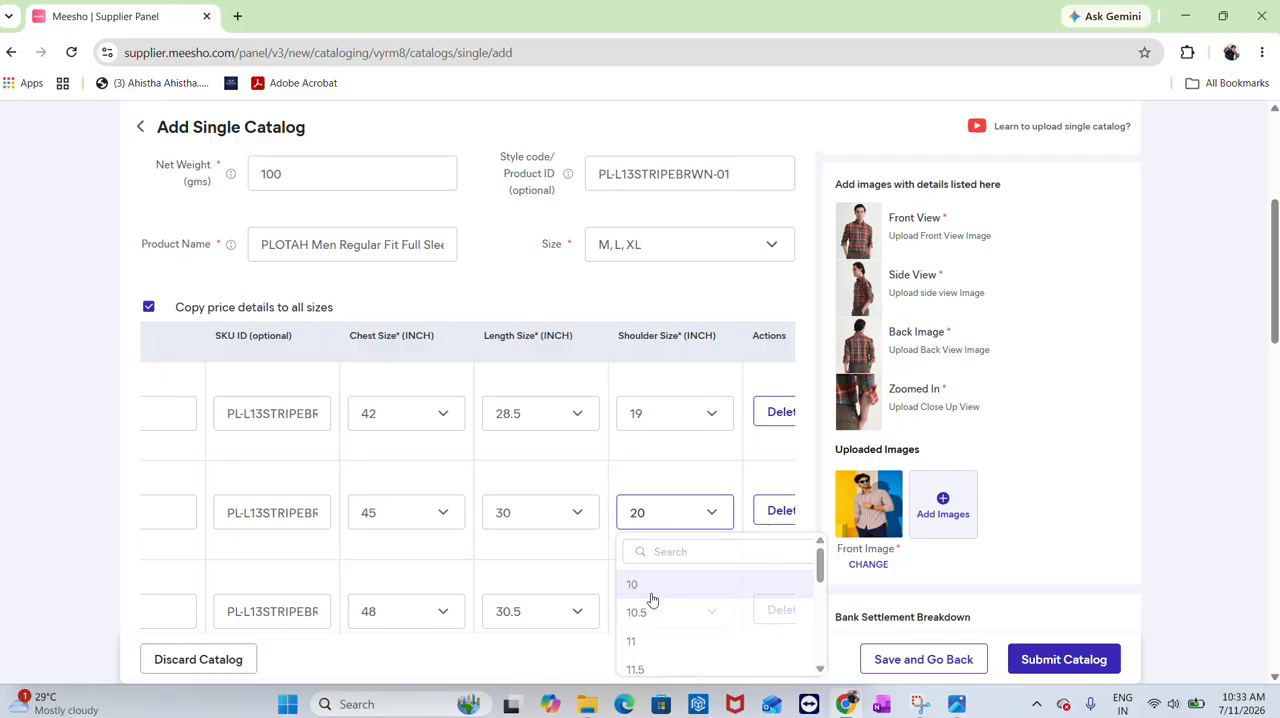
click(694, 620)
text(21)
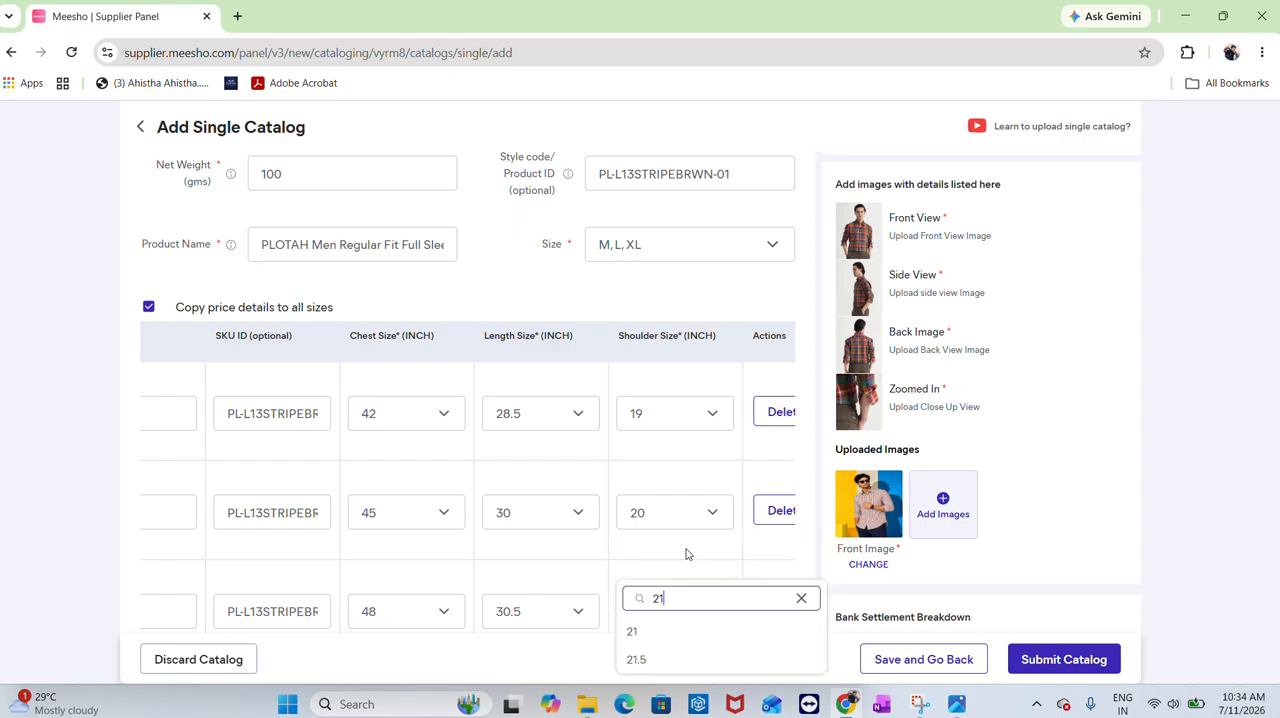
click(664, 642)
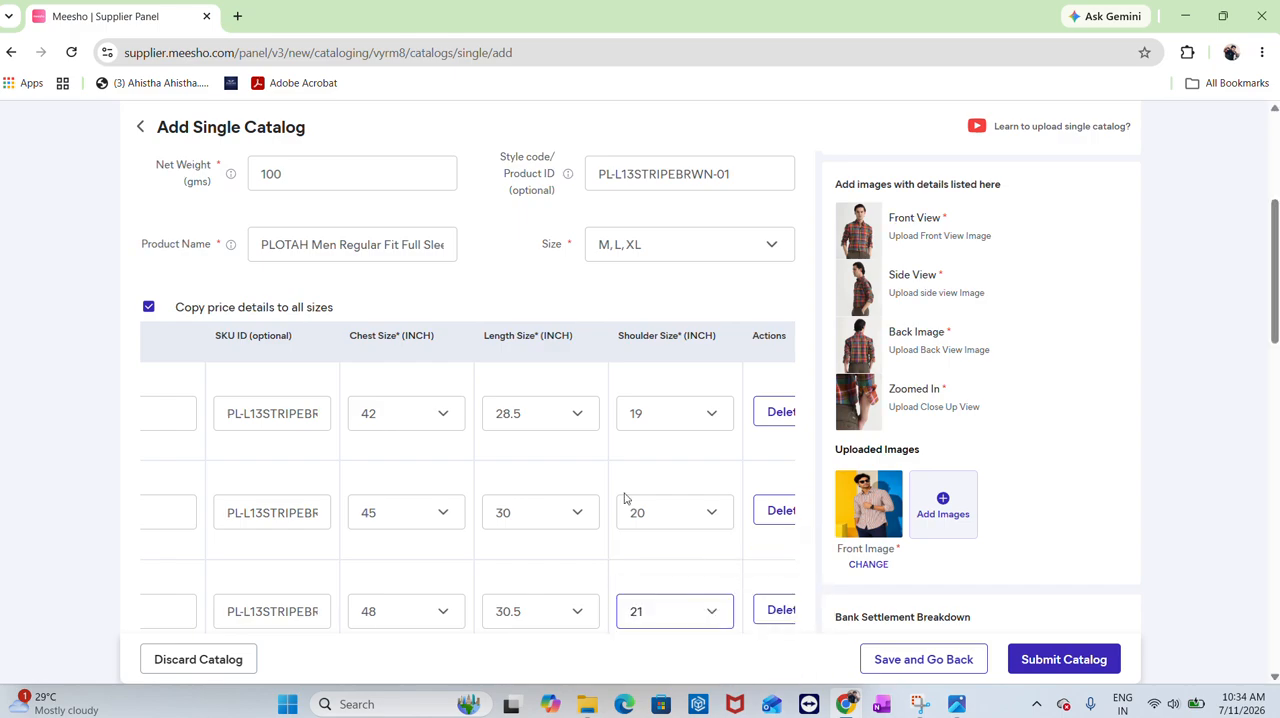
Upload image 83289 from the lining folder as the second product image
scroll(623, 494, down, 3)
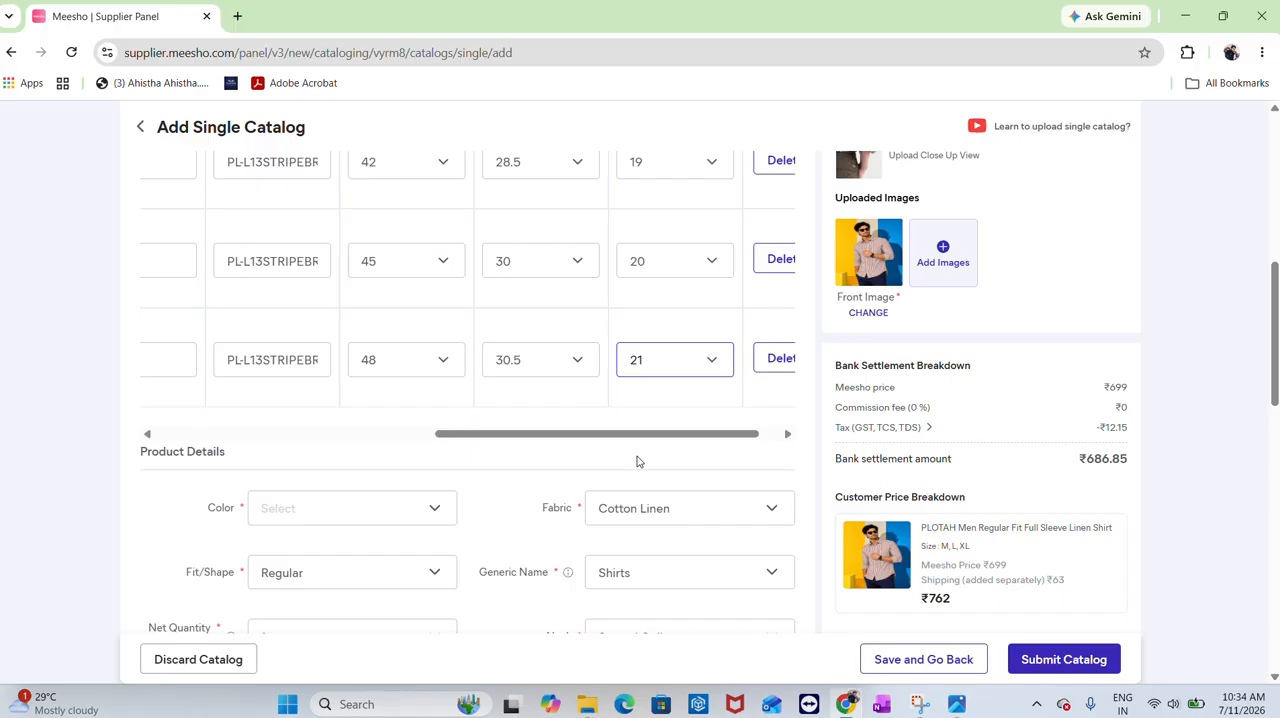
click(957, 270)
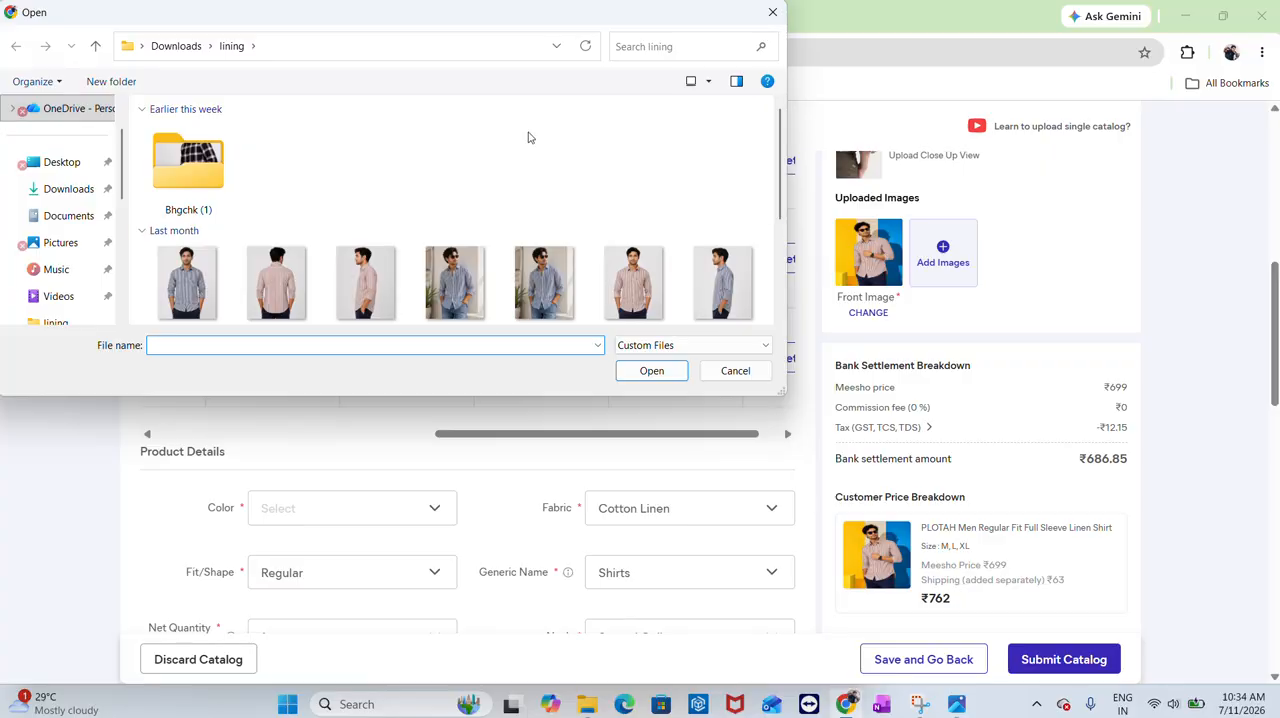
scroll(458, 200, down, 1)
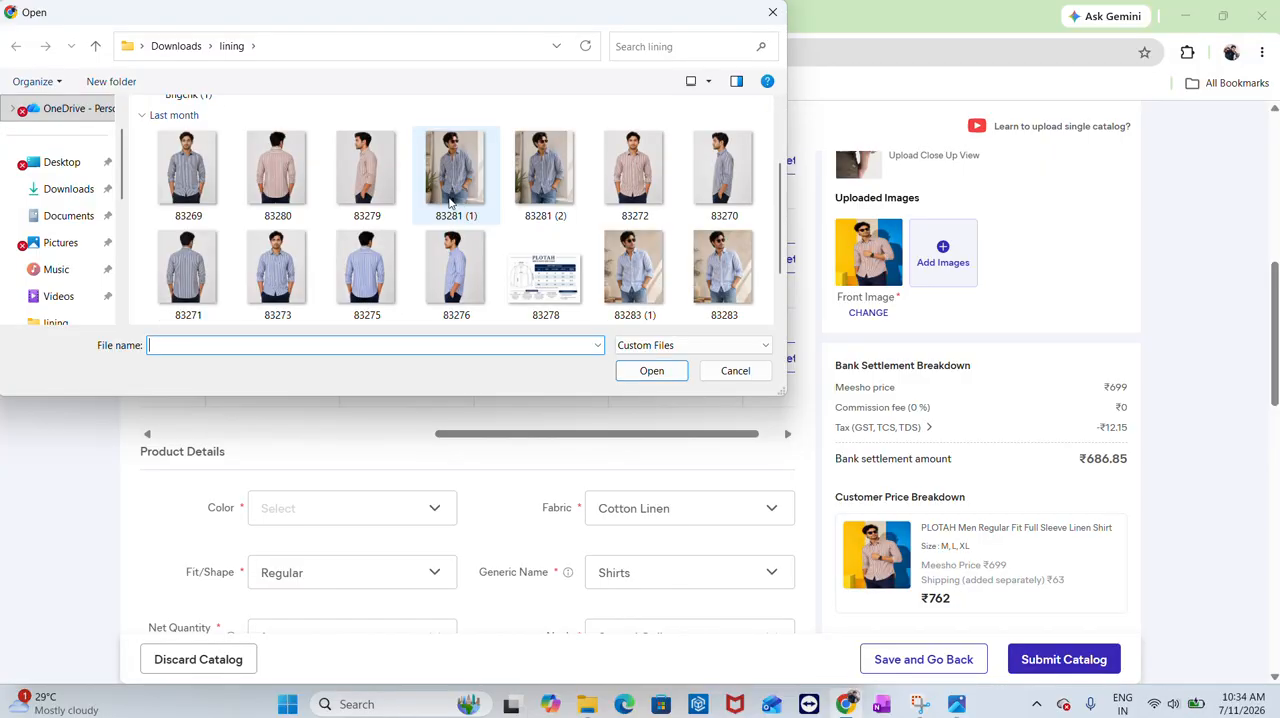
scroll(590, 200, down, 2)
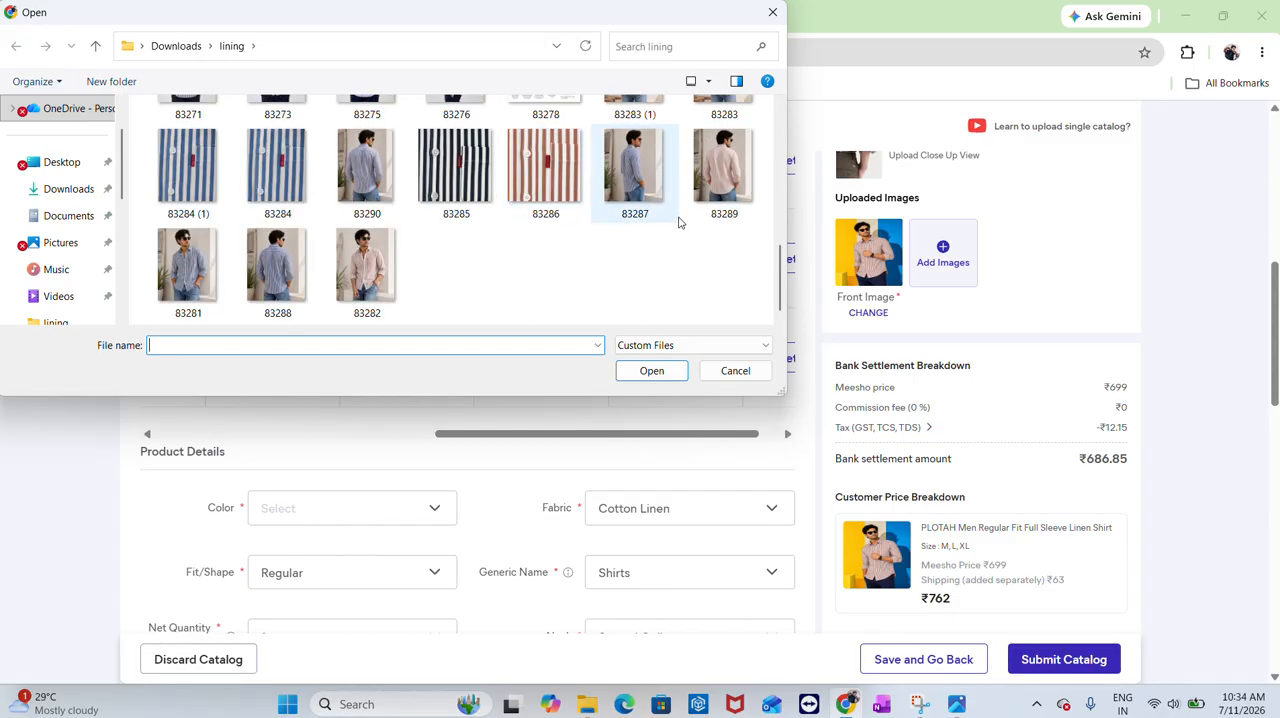
double_click(724, 188)
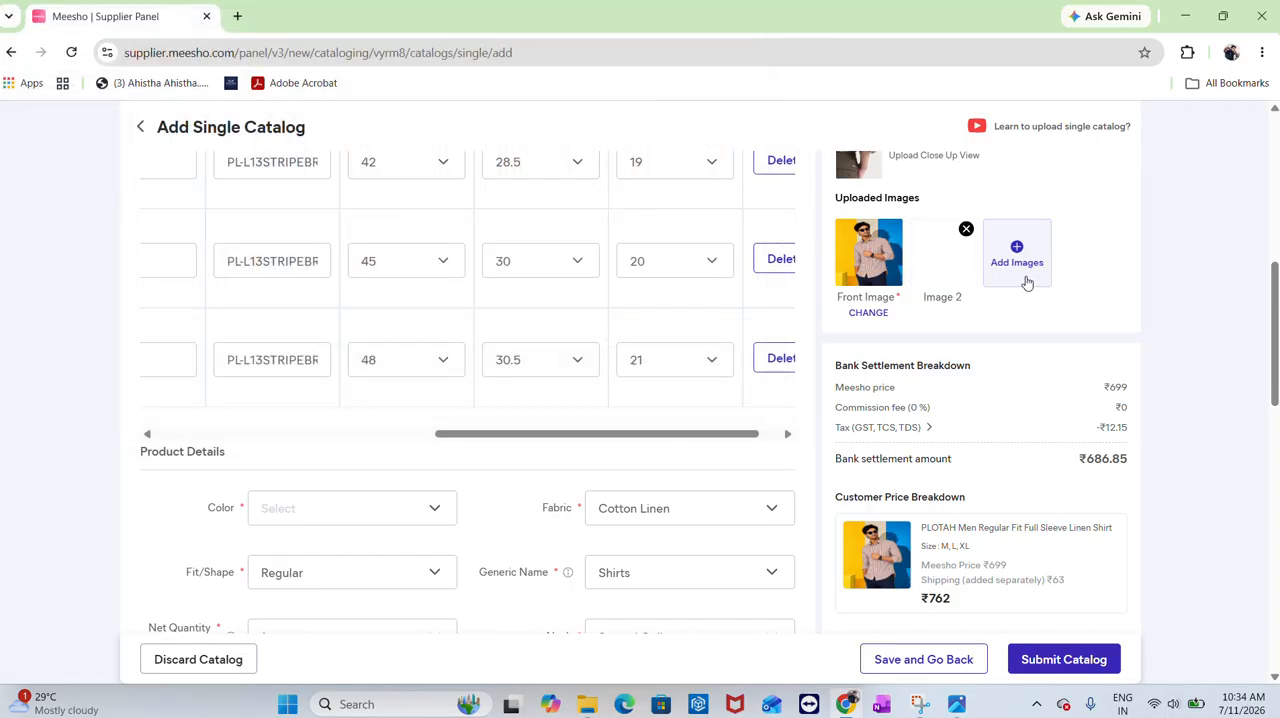
Upload the ChatGPT image from Downloads dated Jul 10, 2026, 05_34_45 PM as the third product image
click(1026, 282)
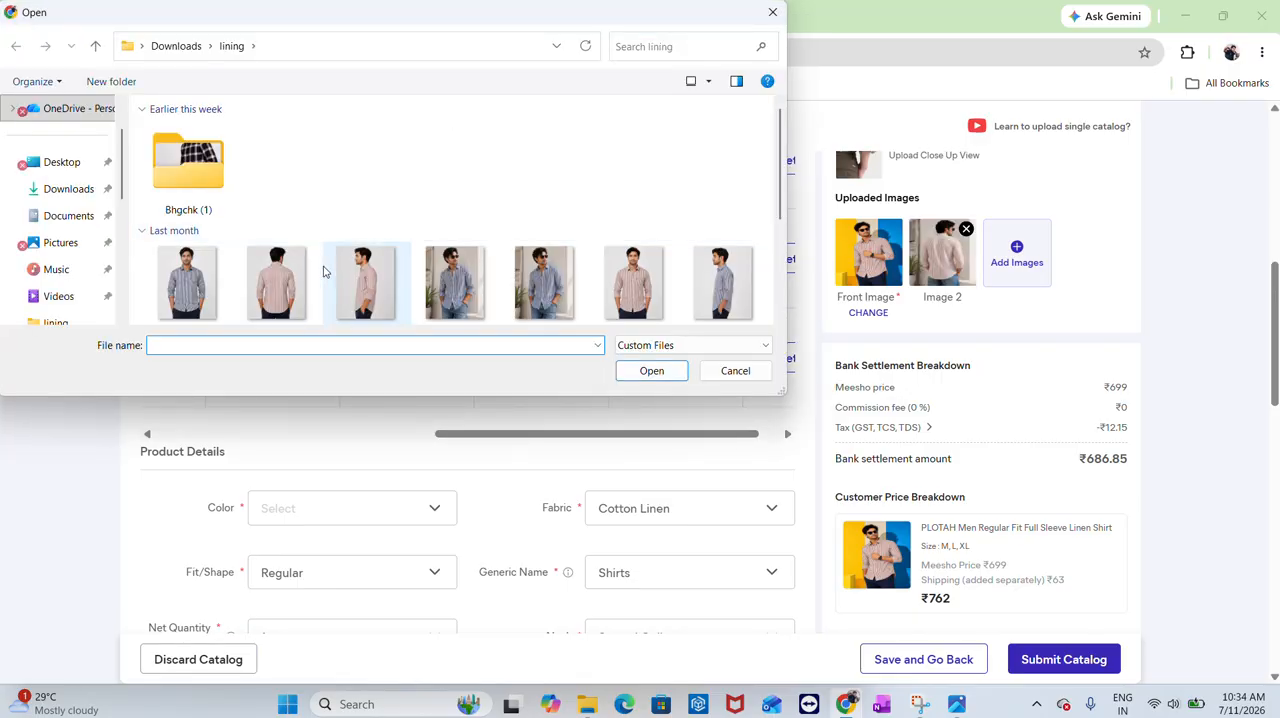
scroll(210, 218, down, 3)
scroll(210, 218, up, 3)
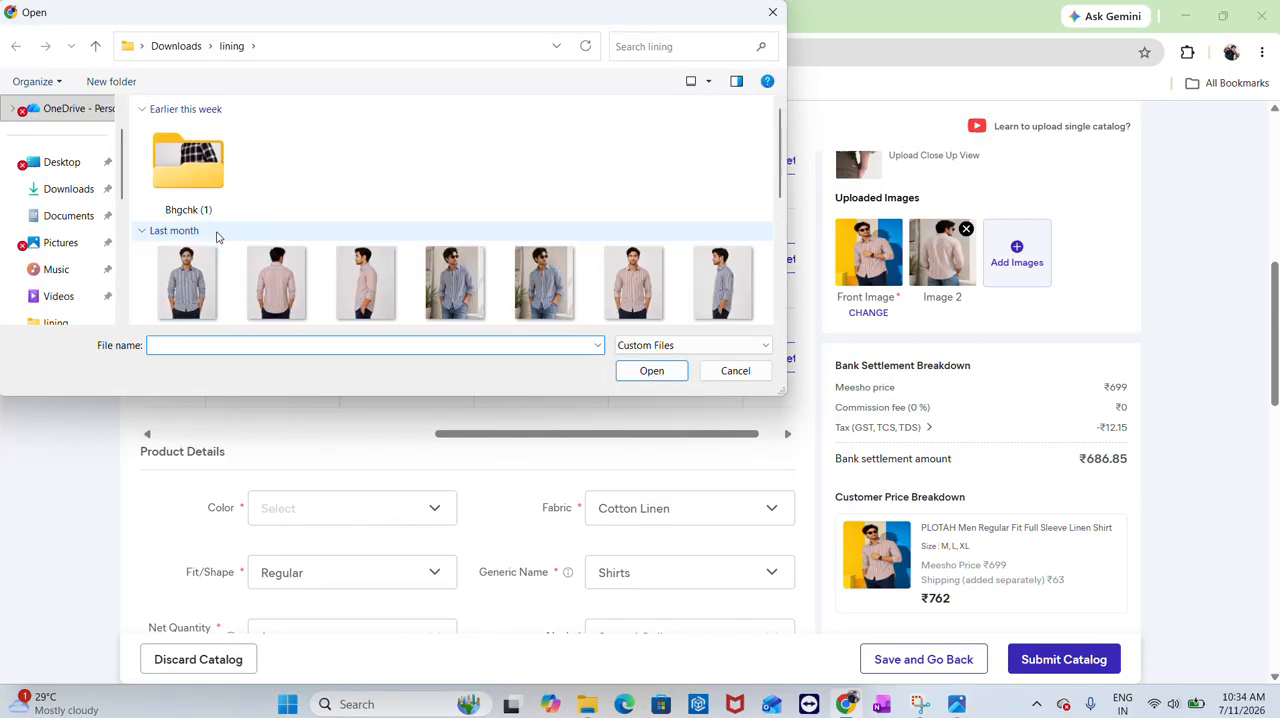
scroll(200, 215, down, 5)
scroll(170, 208, up, 5)
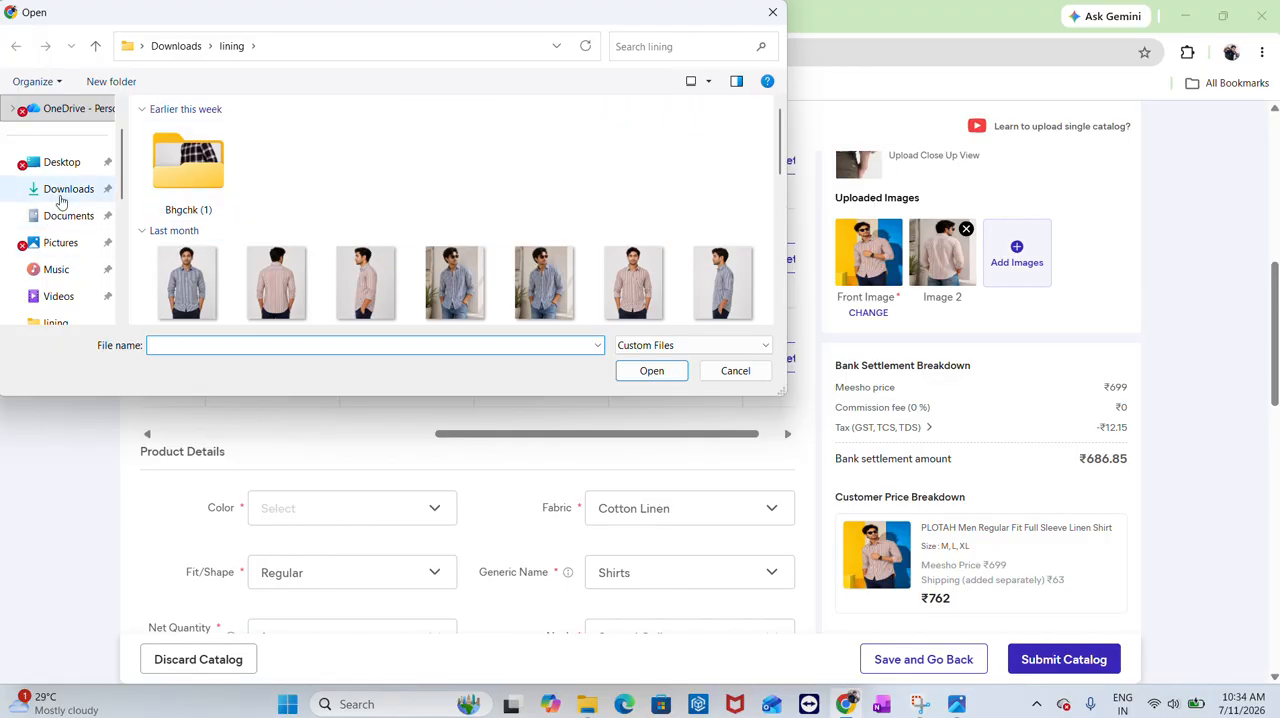
click(55, 189)
scroll(367, 231, up, 3)
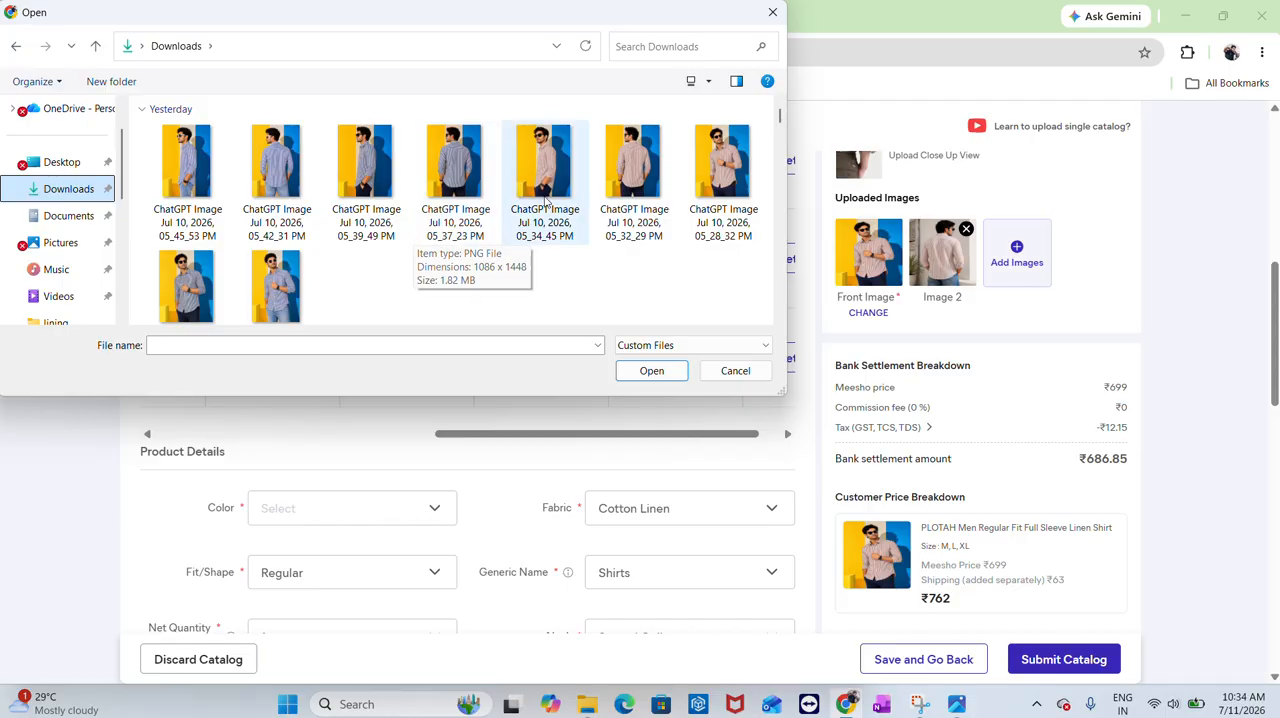
double_click(547, 165)
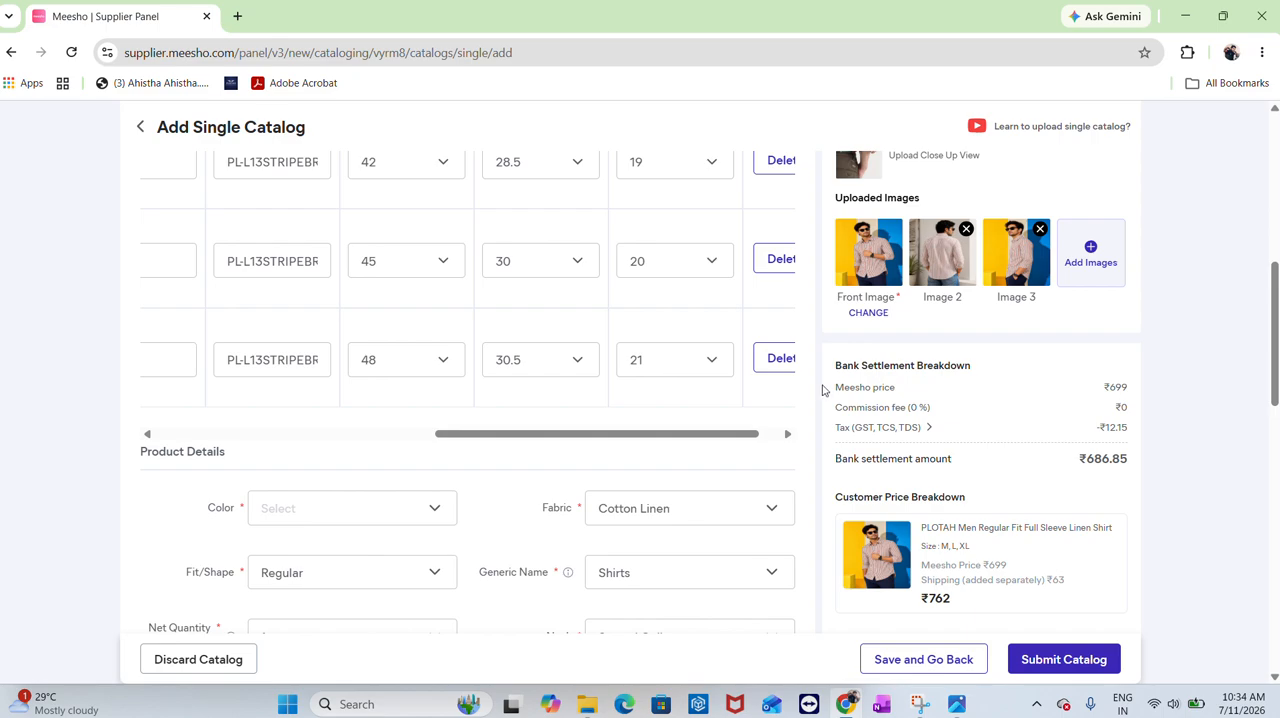
Upload the striped fabric close-up 83286 from the lining folder as the fourth product image
scroll(875, 402, down, 3)
scroll(876, 410, up, 8)
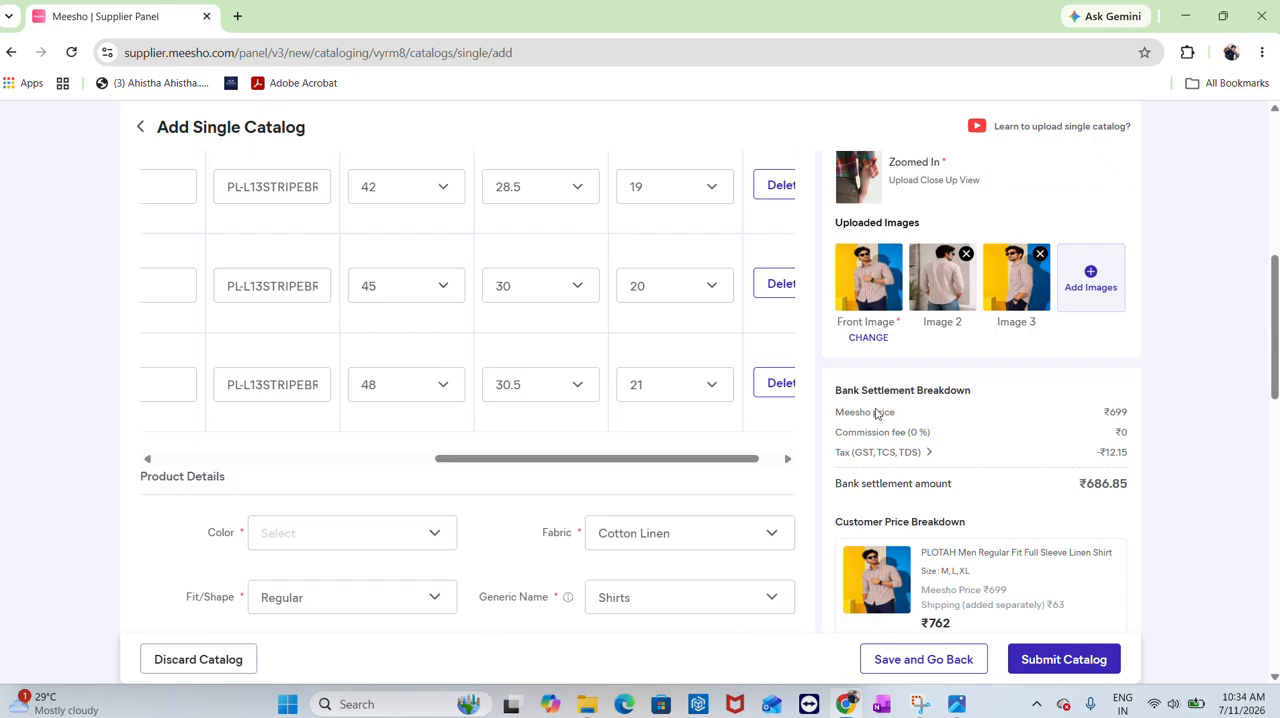
scroll(875, 413, down, 4)
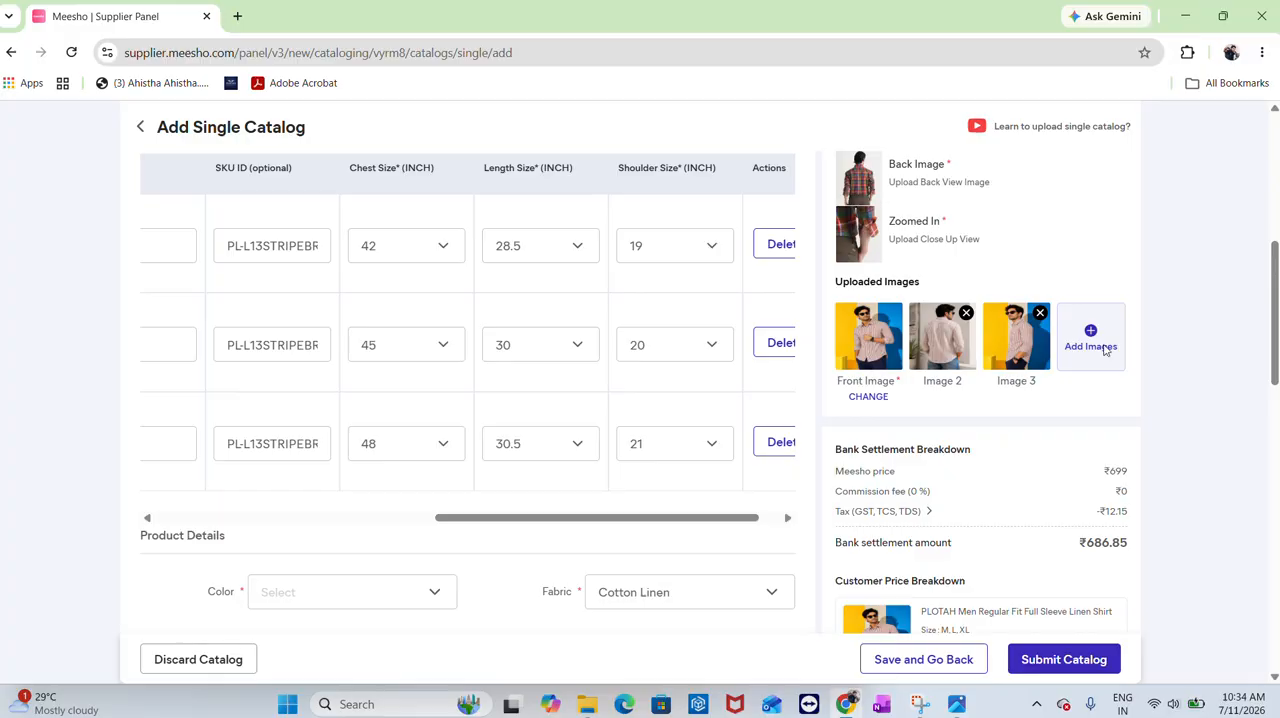
click(1069, 352)
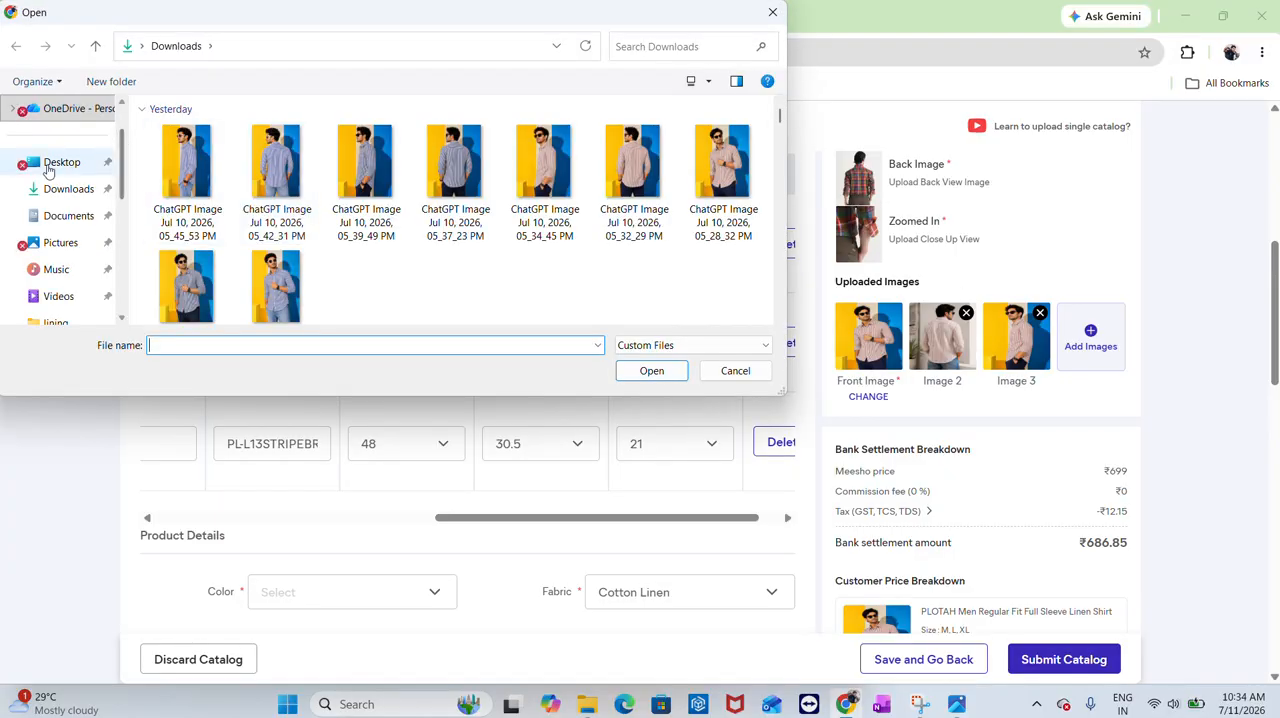
scroll(408, 205, down, 5)
scroll(408, 205, up, 3)
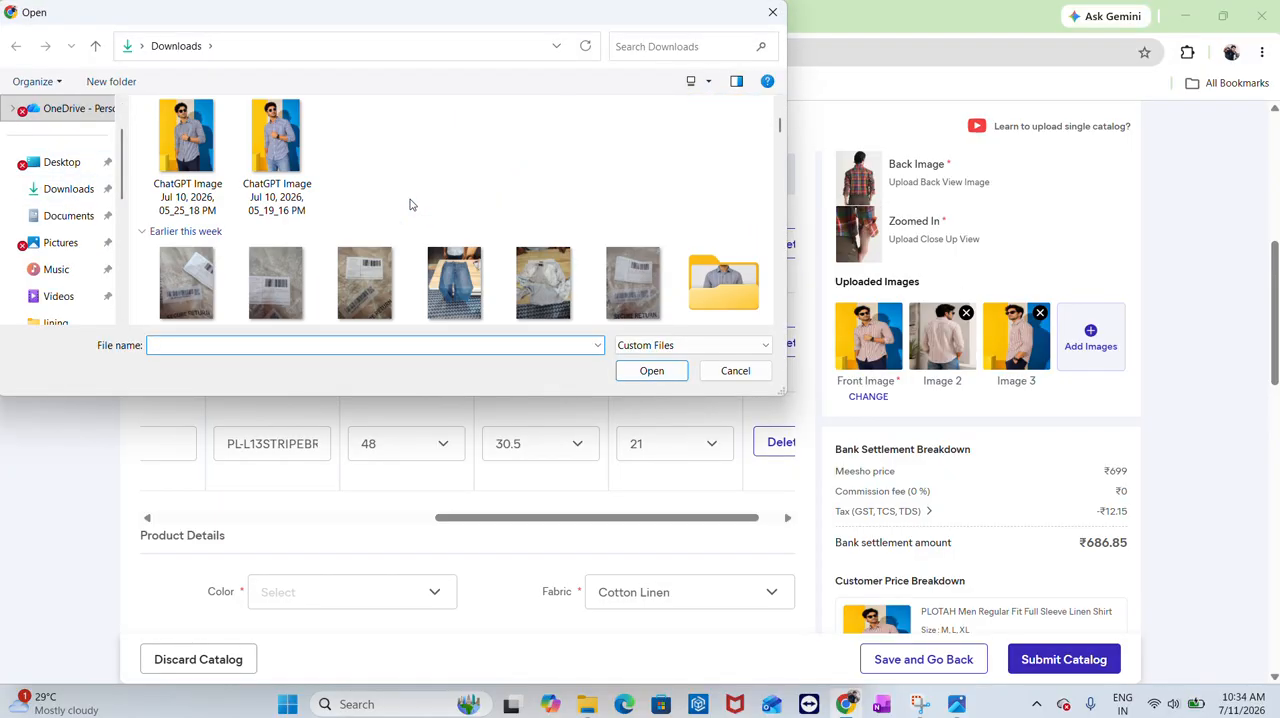
double_click(722, 287)
scroll(575, 160, down, 6)
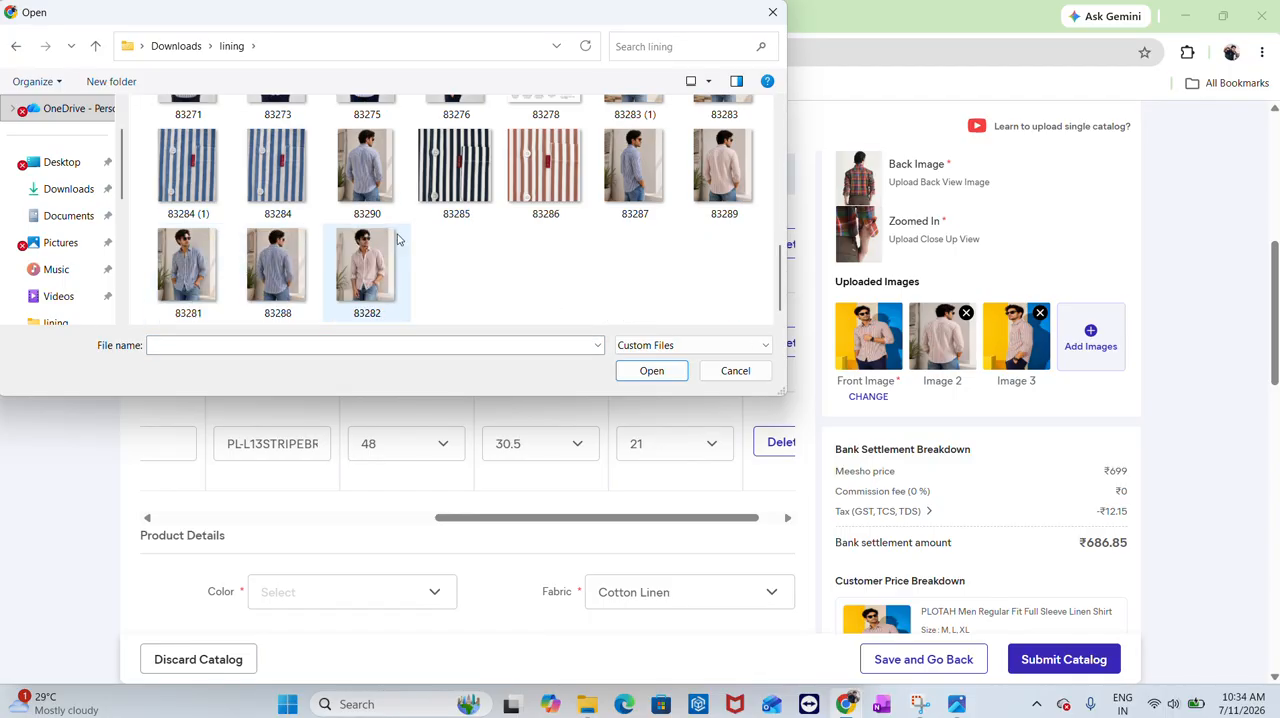
double_click(573, 160)
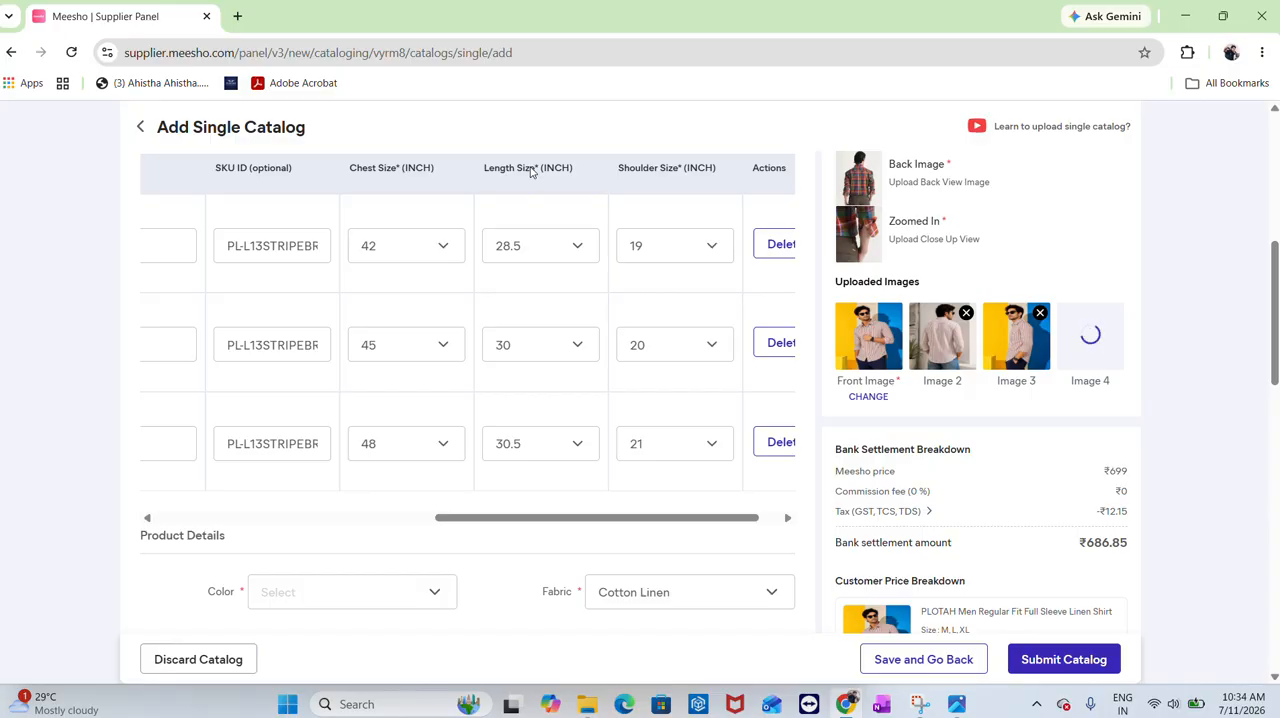
Set the product Color to Brown and Sleeve Length to Long Sleeves
scroll(616, 373, down, 15)
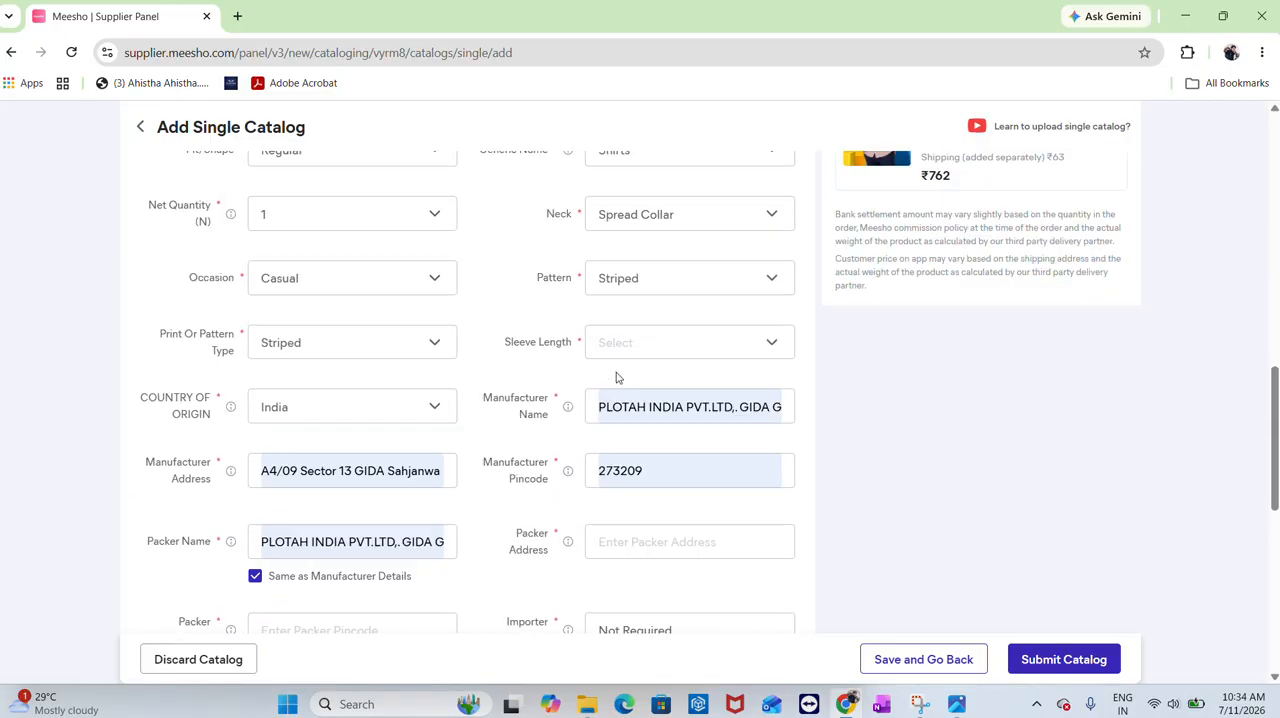
scroll(616, 373, up, 4)
scroll(616, 372, up, 6)
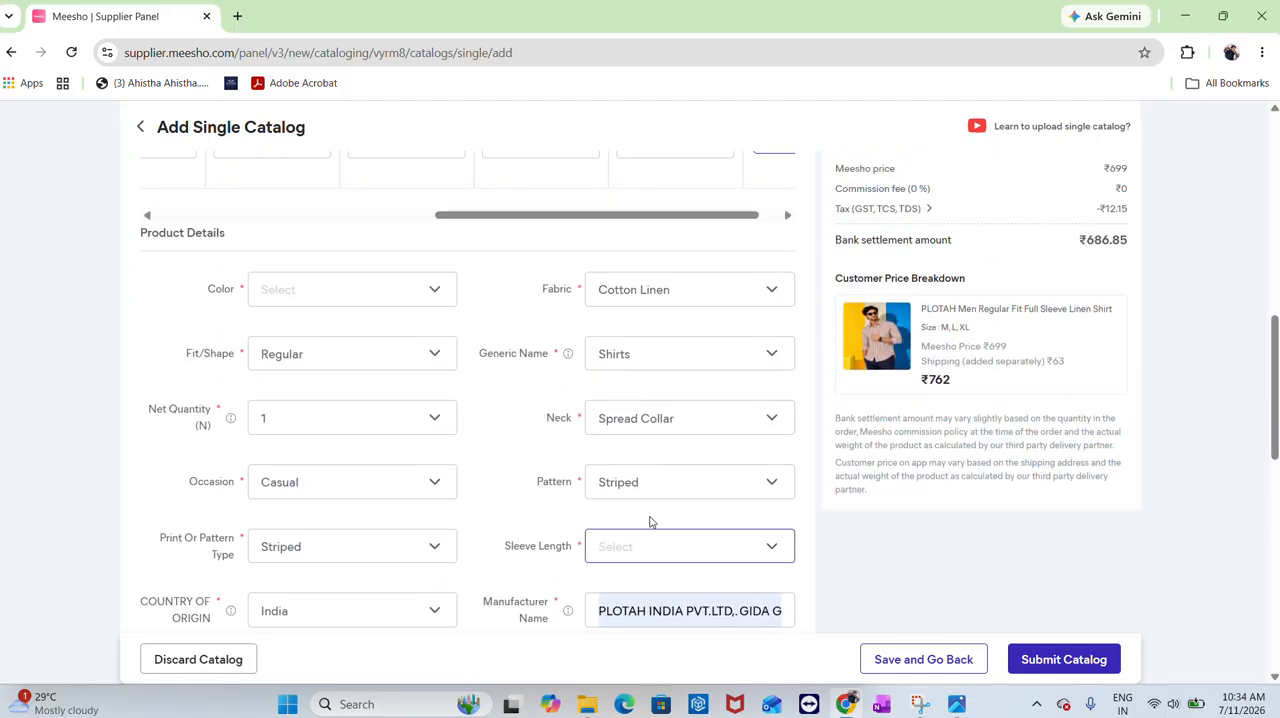
click(315, 283)
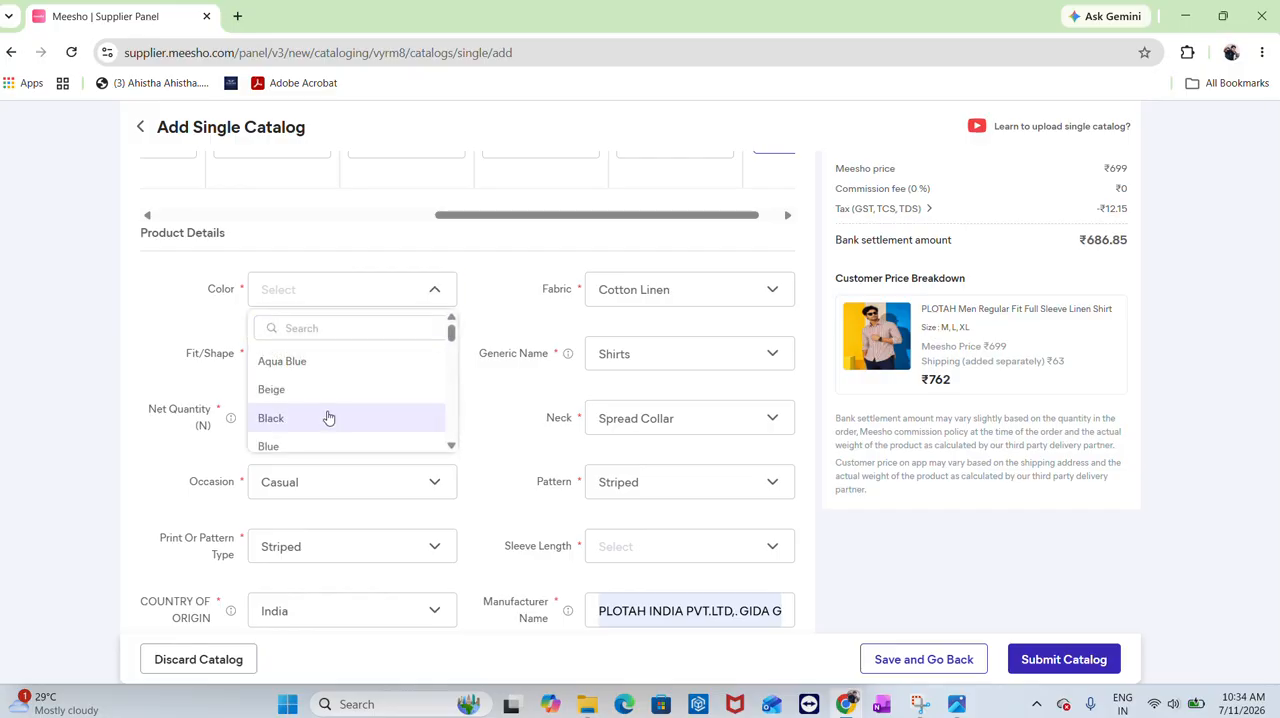
scroll(294, 405, down, 1)
click(293, 395)
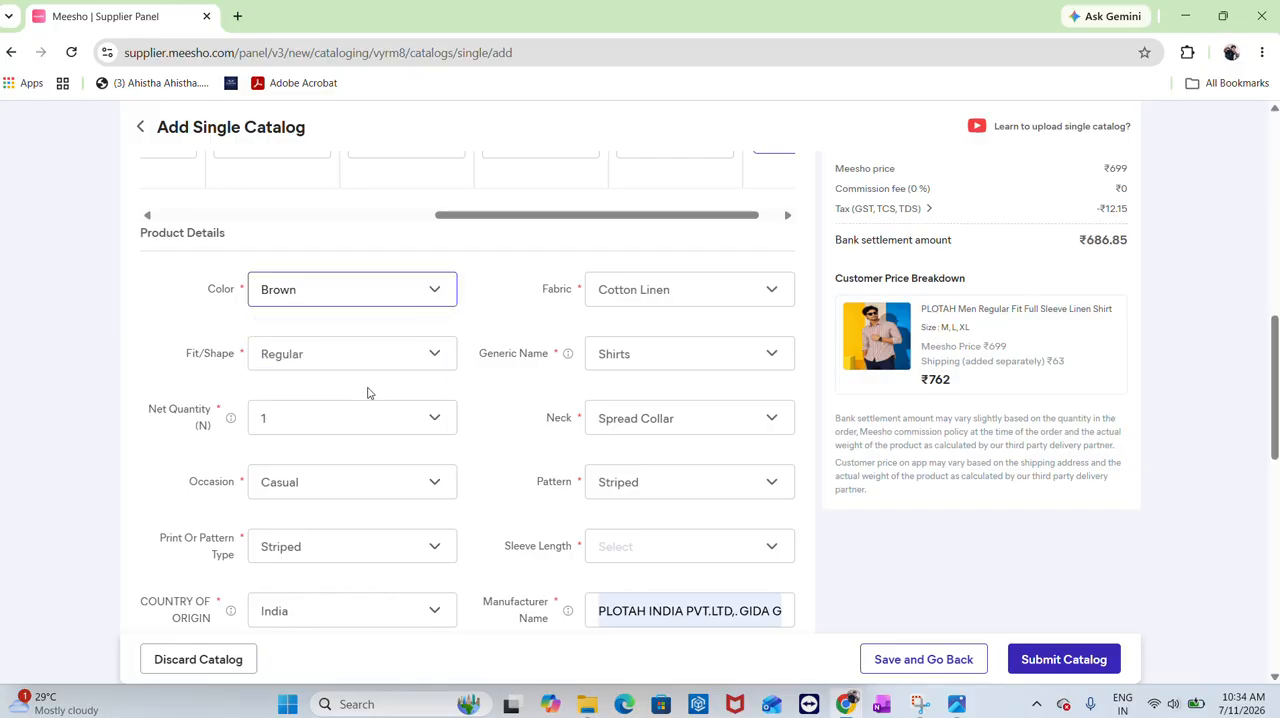
click(718, 556)
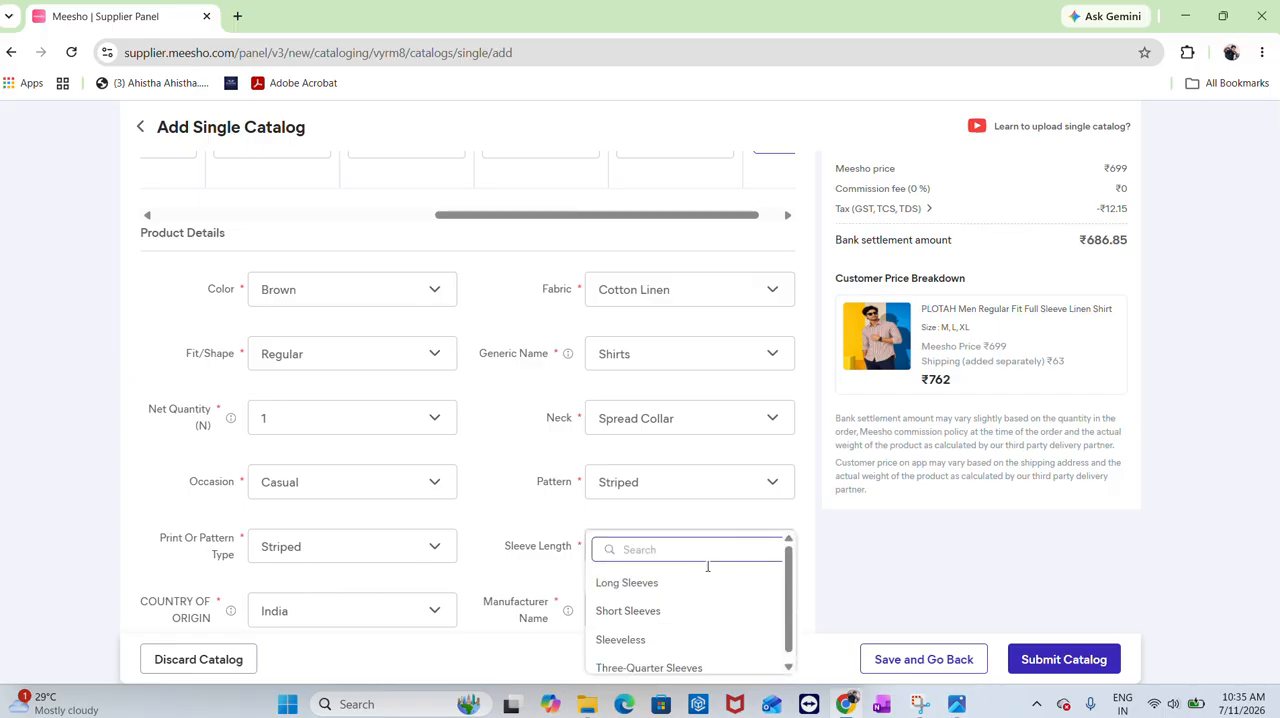
click(660, 590)
Fill the packer details using the same-as-manufacturer option
scroll(526, 480, down, 4)
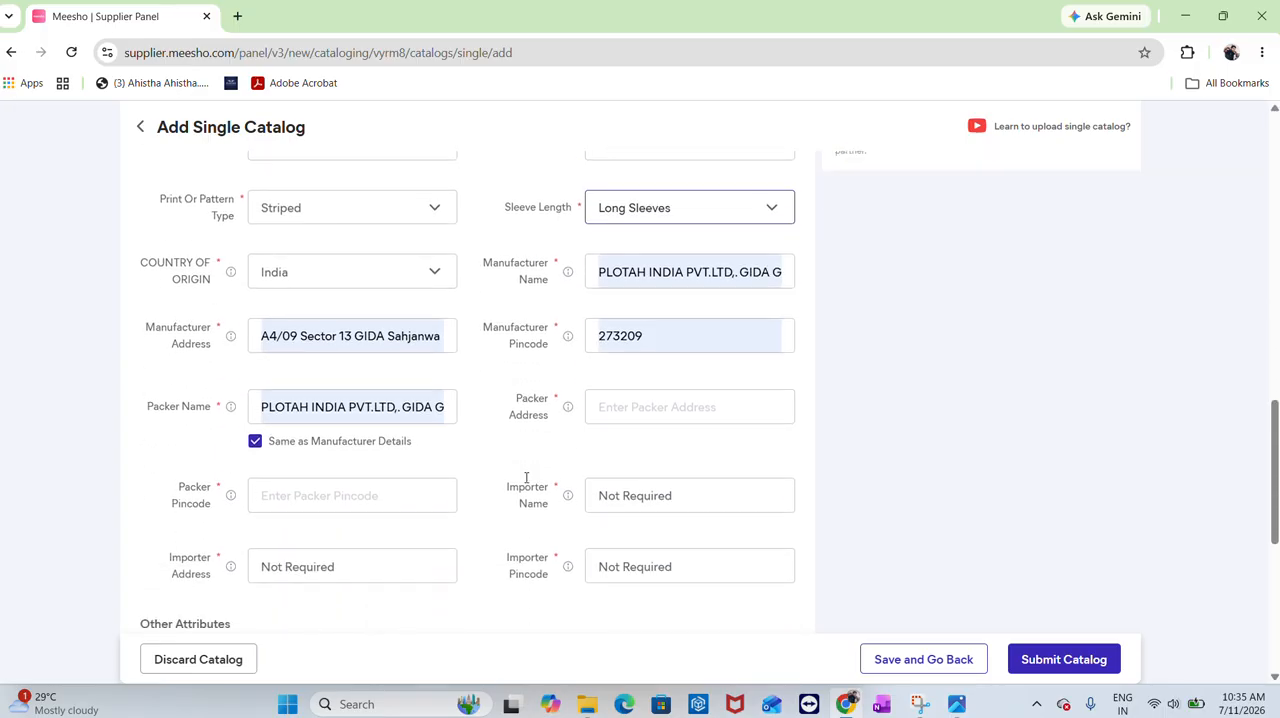
scroll(611, 457, down, 2)
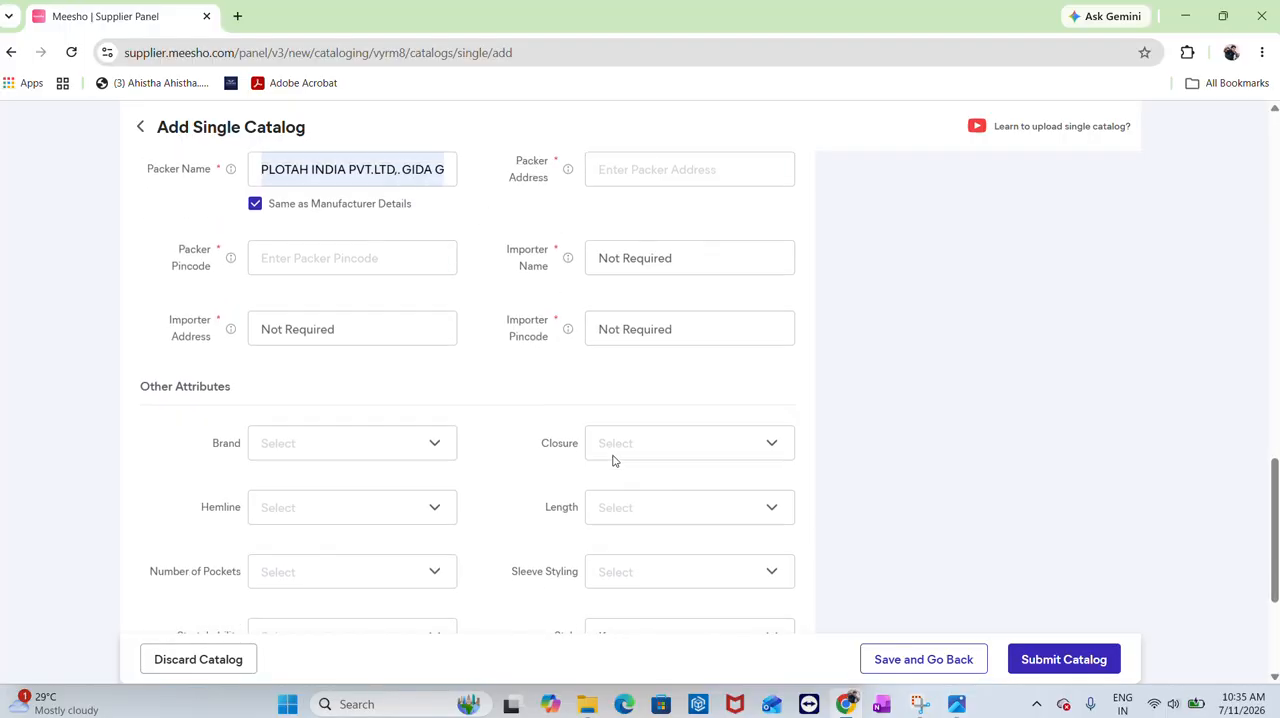
scroll(611, 457, up, 2)
click(307, 410)
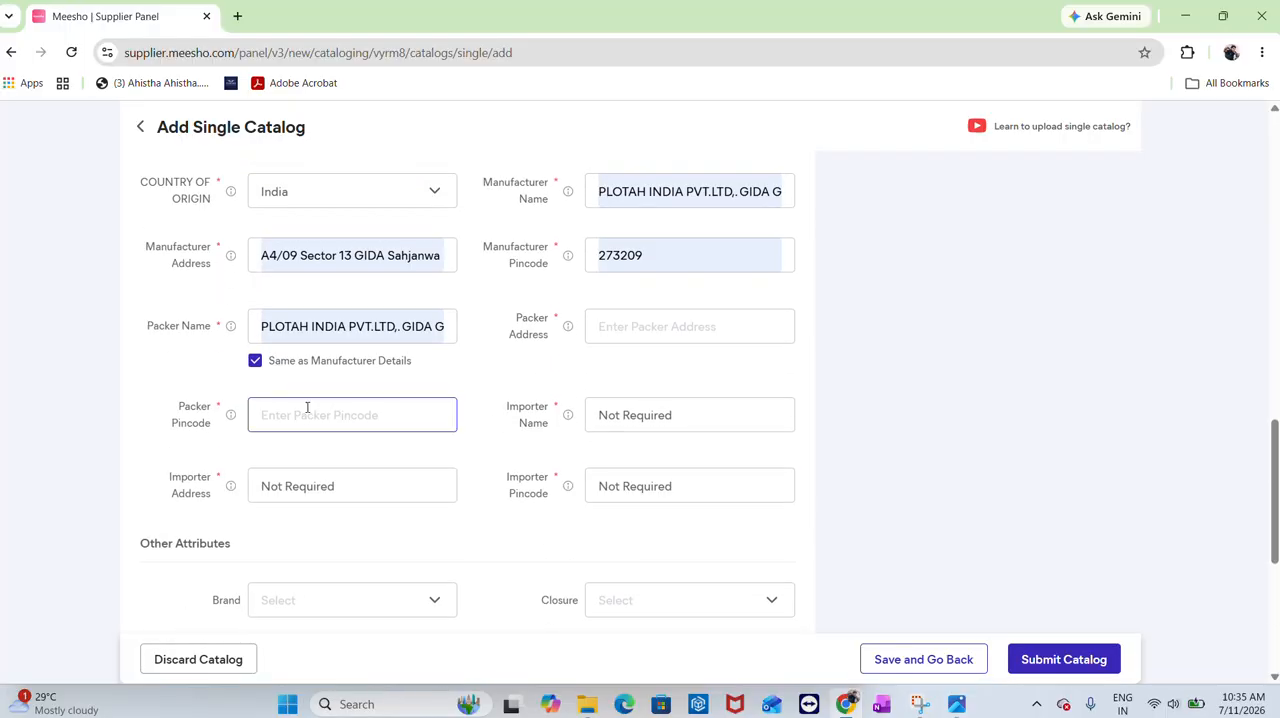
click(254, 364)
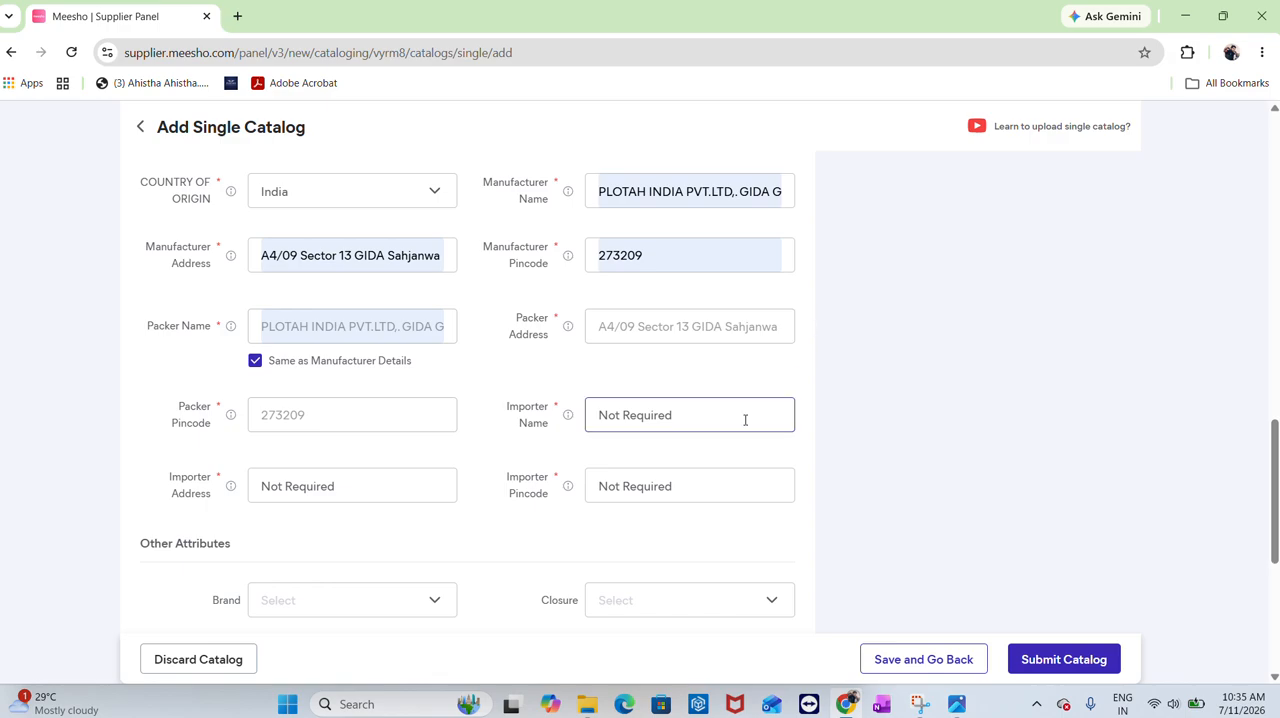
Set the Closure attribute to Symmetric
scroll(723, 423, down, 3)
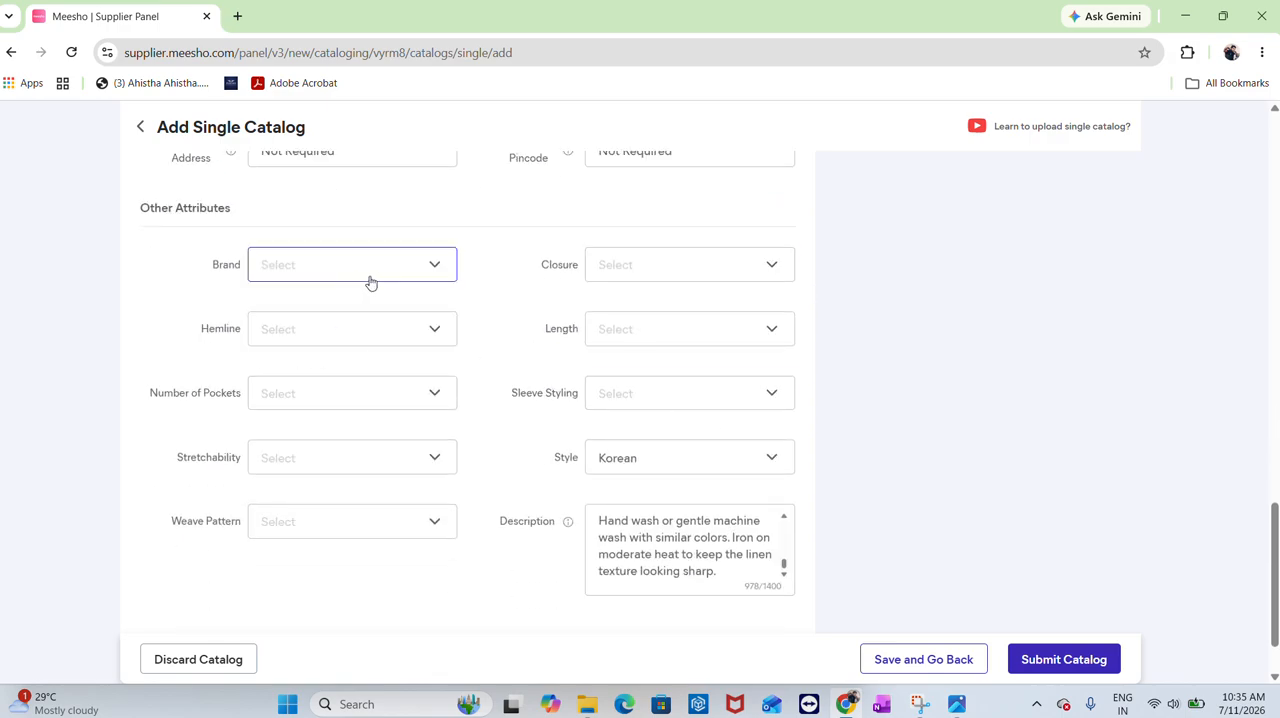
click(632, 272)
click(638, 370)
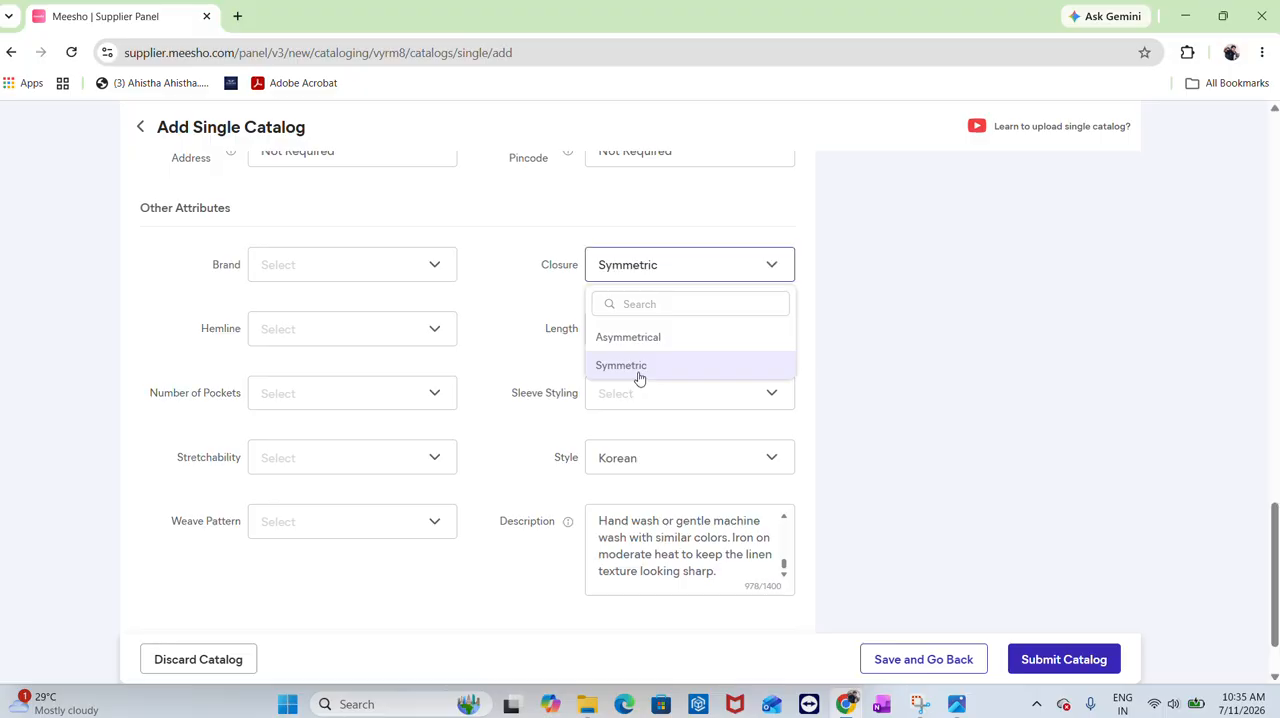
Set the Hemline attribute to Curved and the Length attribute to Regular
click(312, 336)
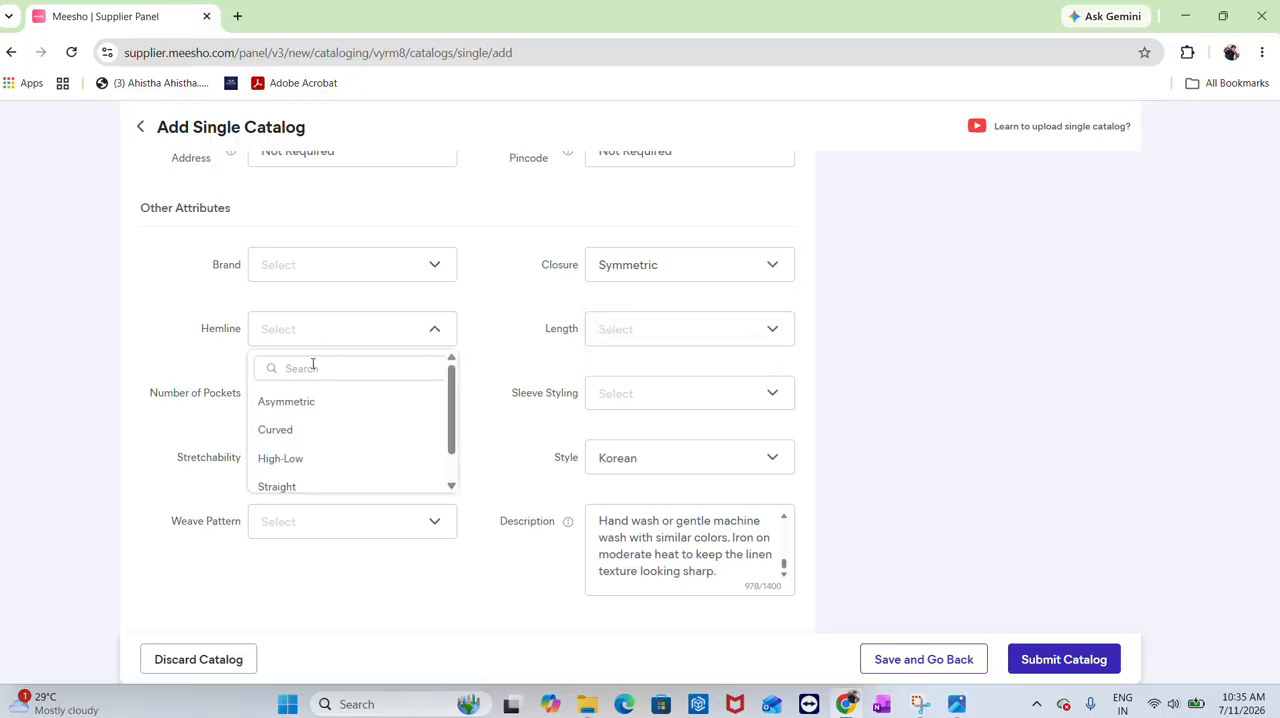
click(300, 432)
click(651, 328)
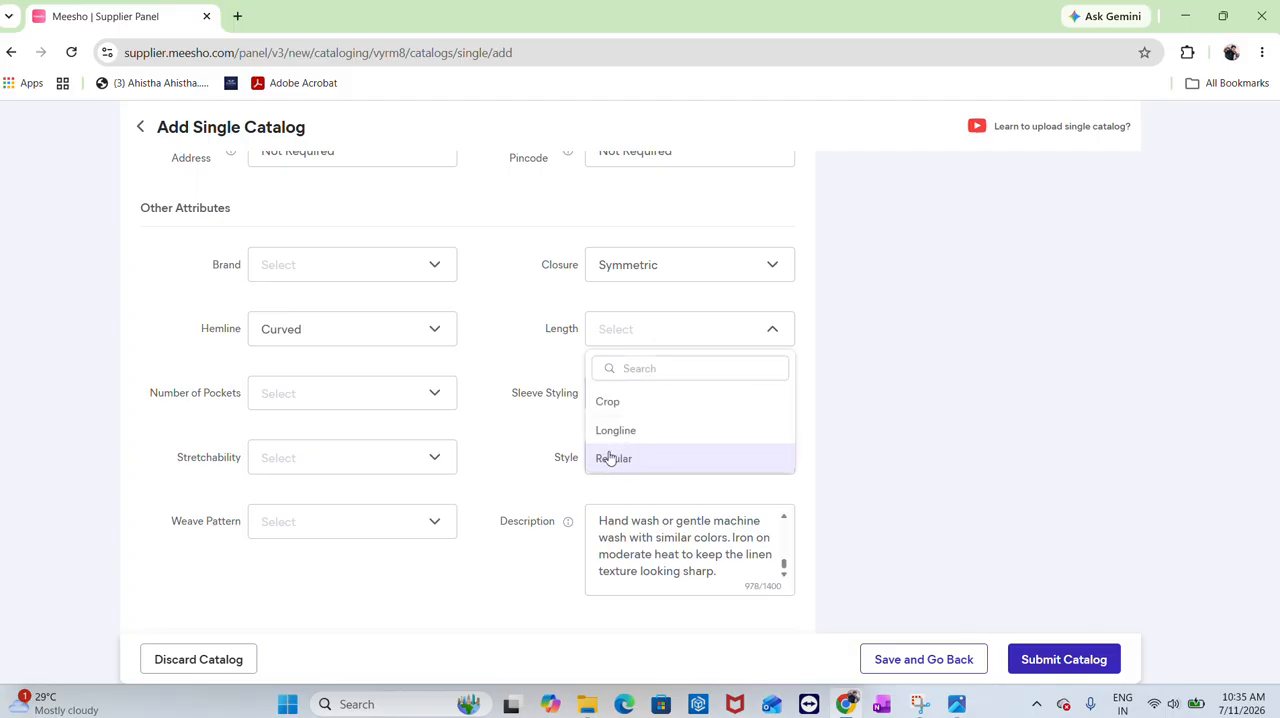
click(612, 458)
Set Number of Pockets to 1 and Sleeve Styling to Regular
click(280, 390)
click(317, 466)
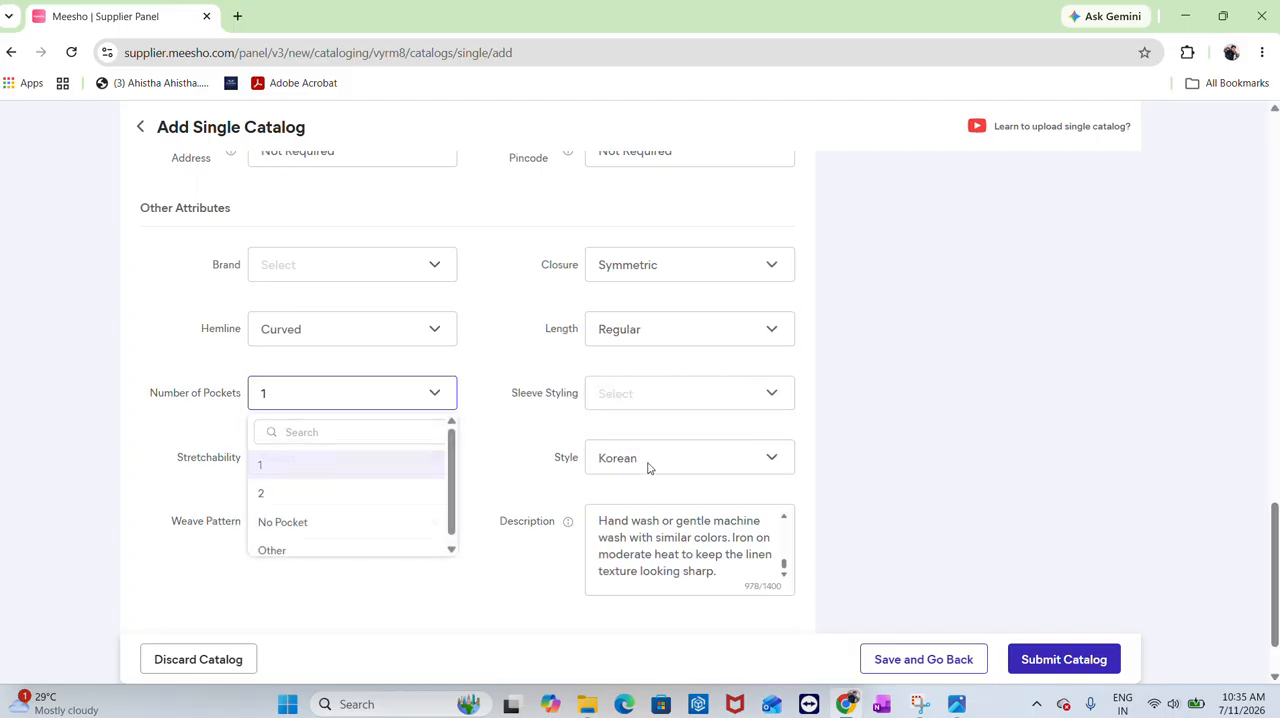
click(646, 398)
scroll(651, 543, down, 1)
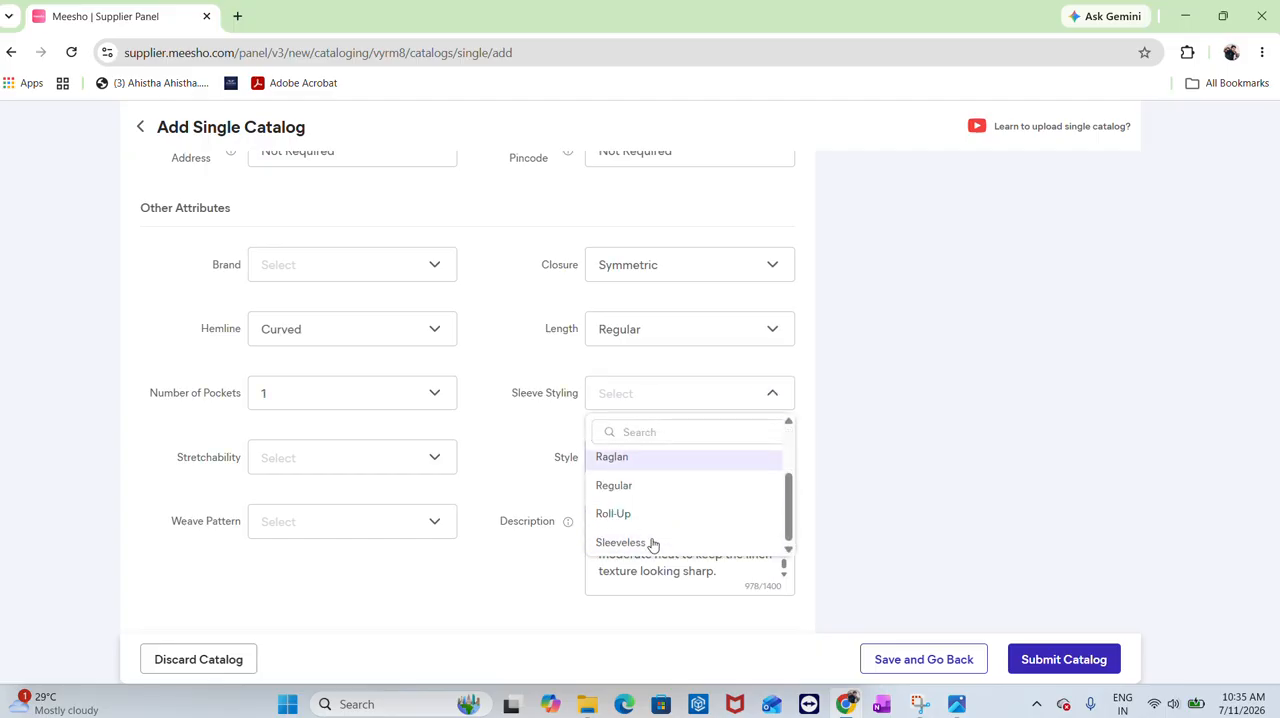
click(646, 489)
Set Stretchability to No and Weave Pattern to Regular
click(304, 466)
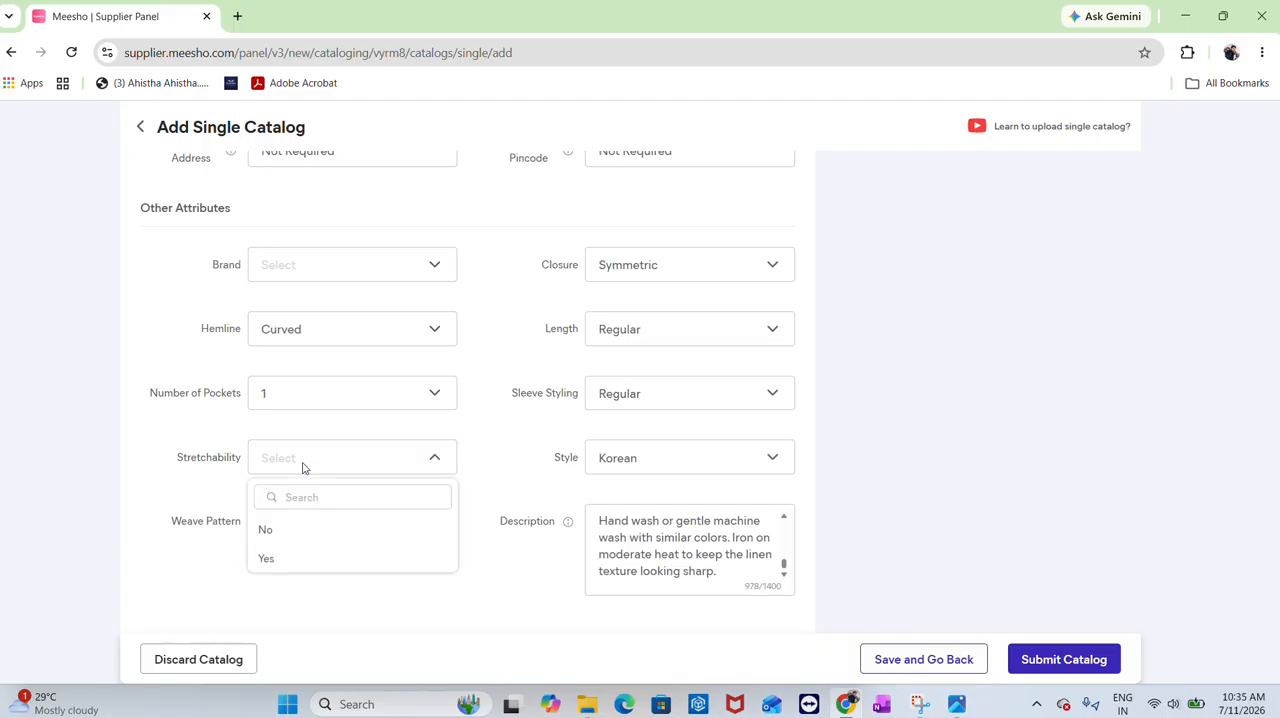
click(287, 530)
click(294, 522)
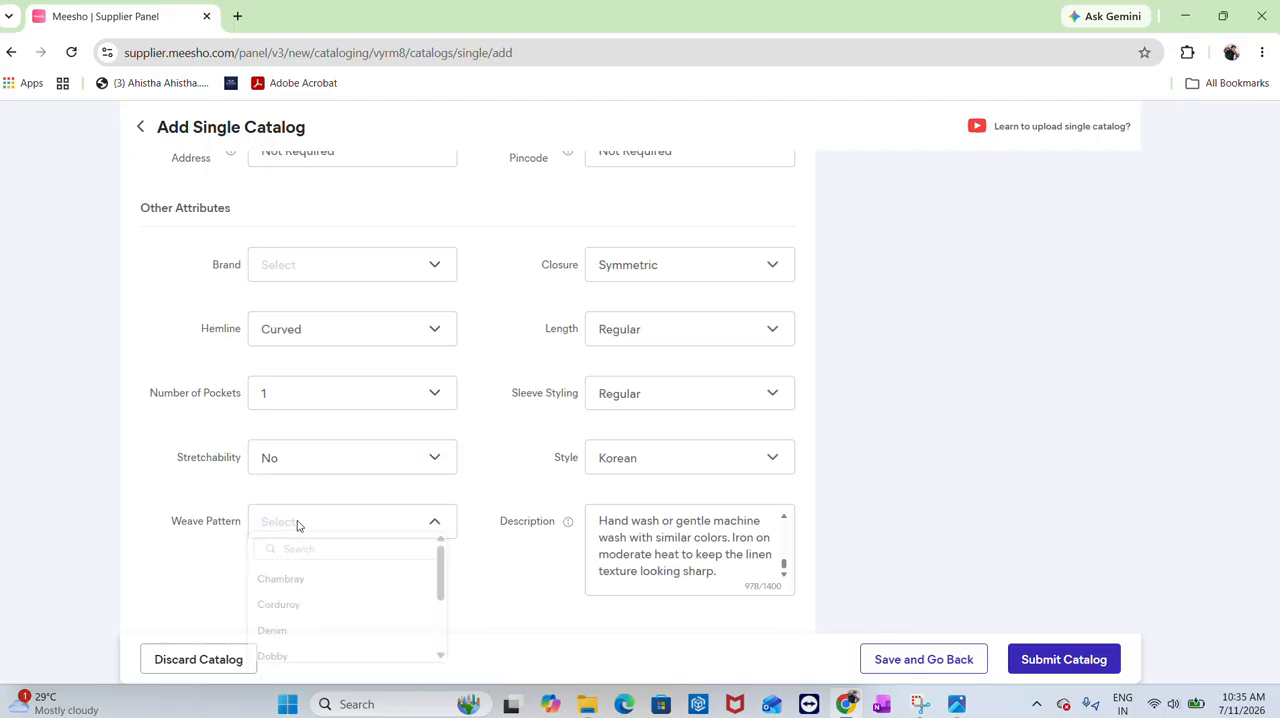
scroll(300, 600, down, 3)
click(309, 629)
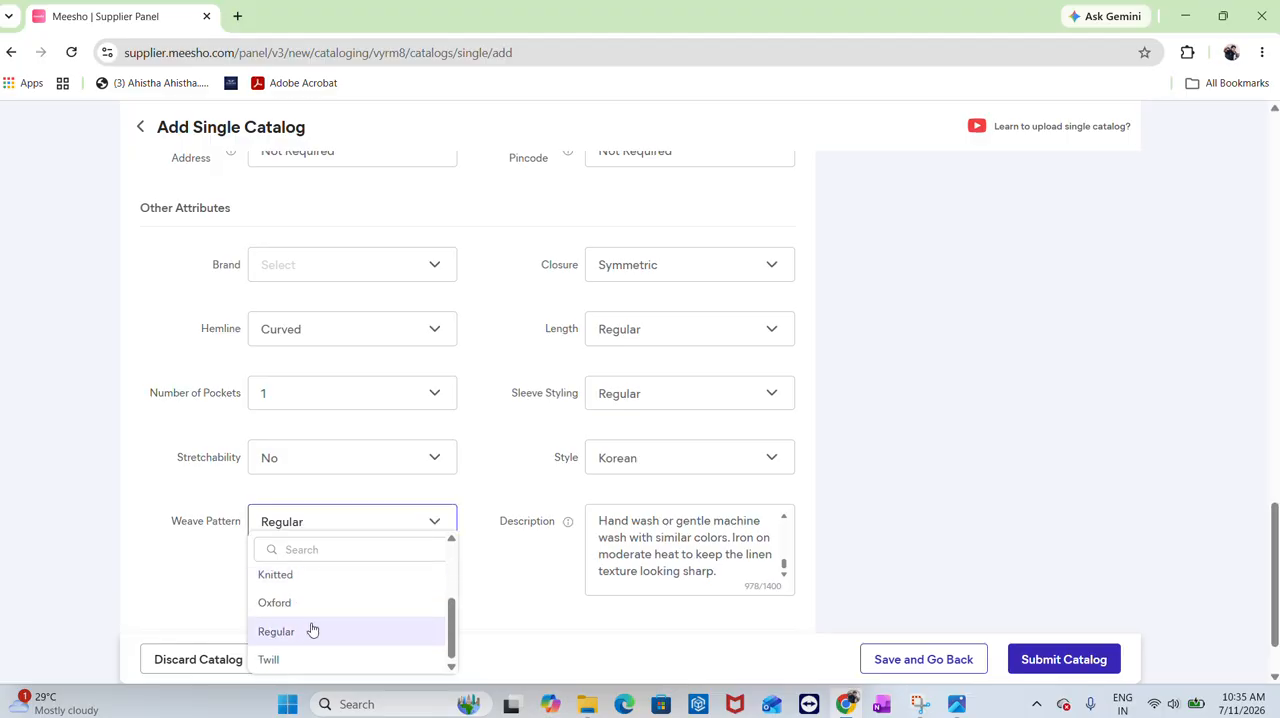
Switch to Product 3 and paste PL-L13STRIPEBRWN-01 as its style code / product ID
scroll(257, 343, up, 15)
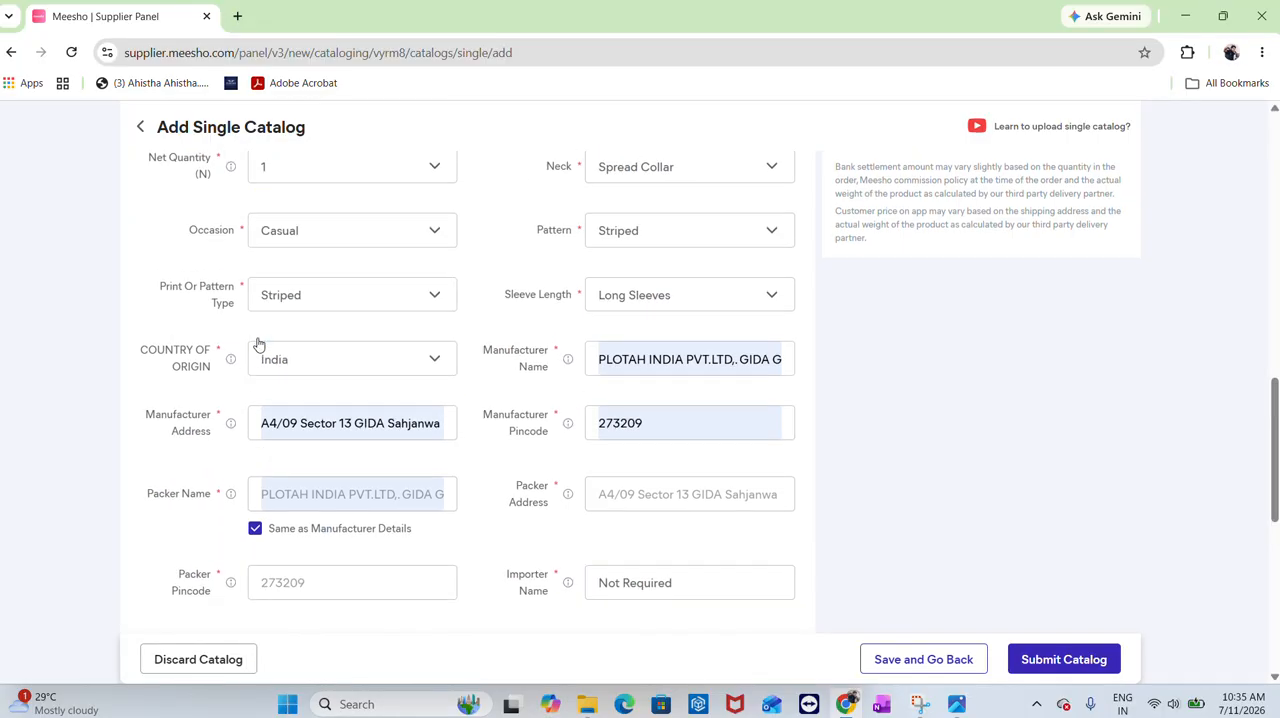
scroll(257, 343, up, 5)
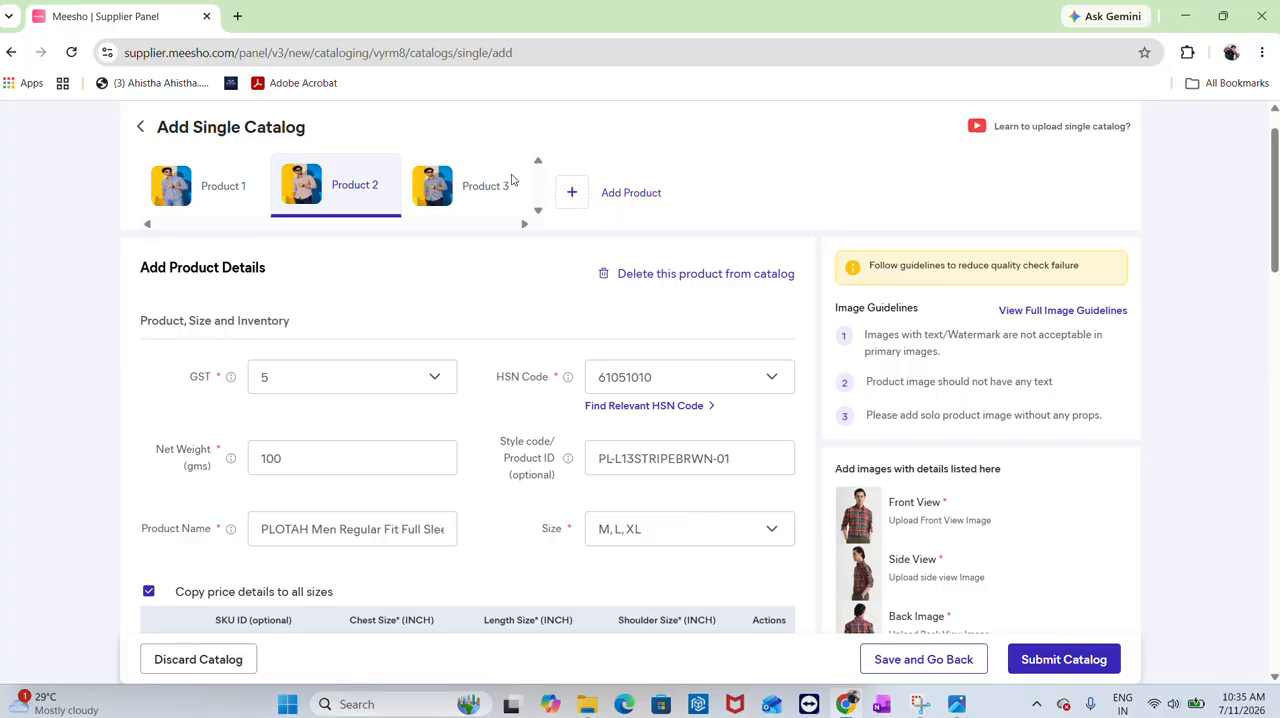
click(440, 190)
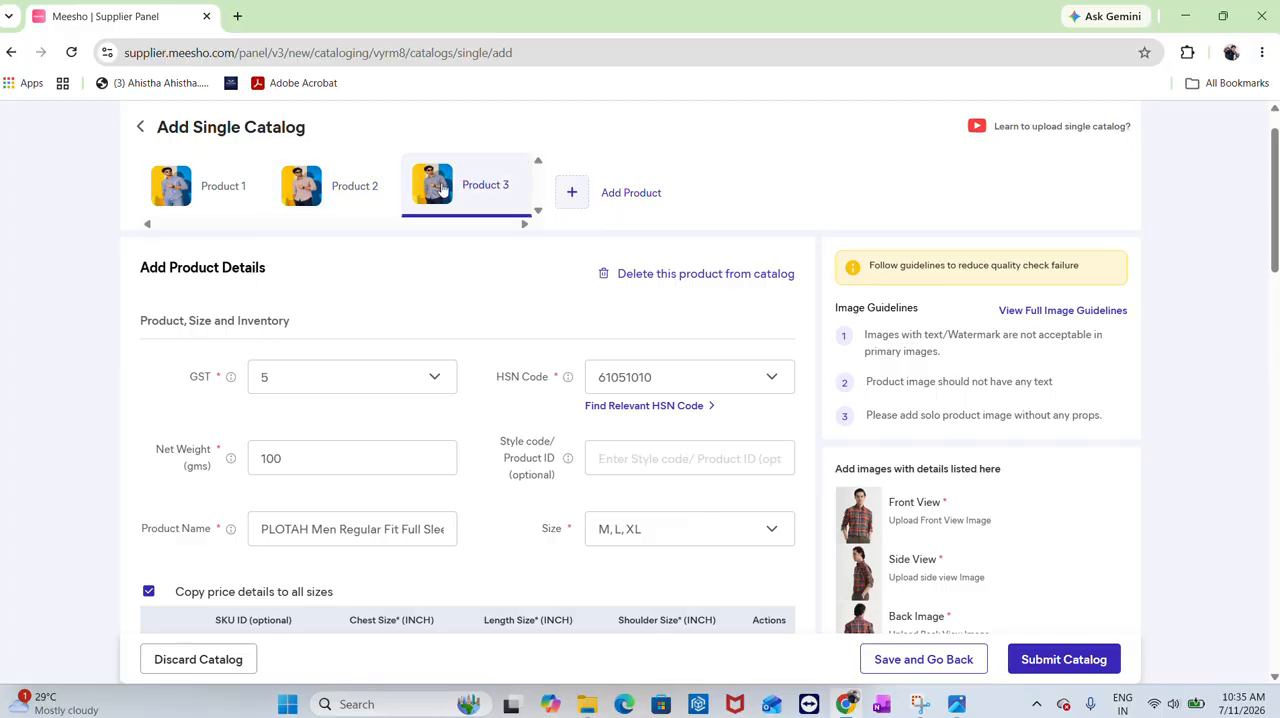
click(631, 456)
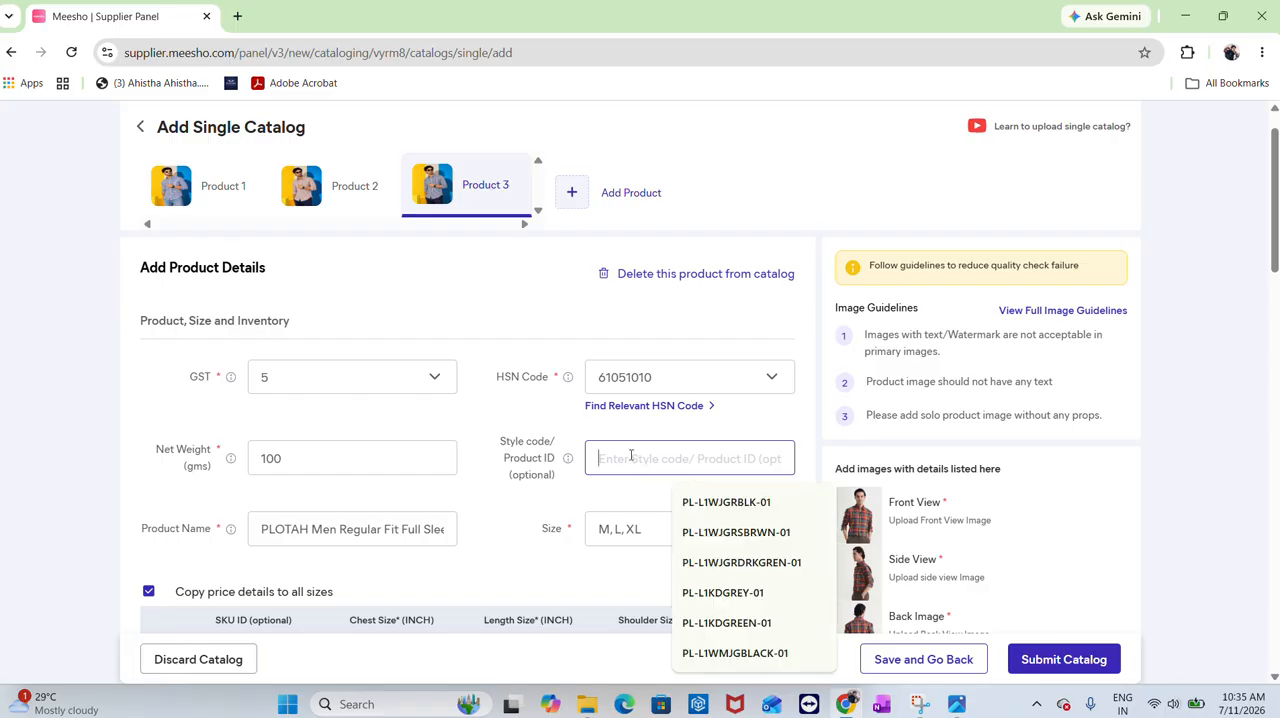
text(PL-L13STRIPEBRWN-01)
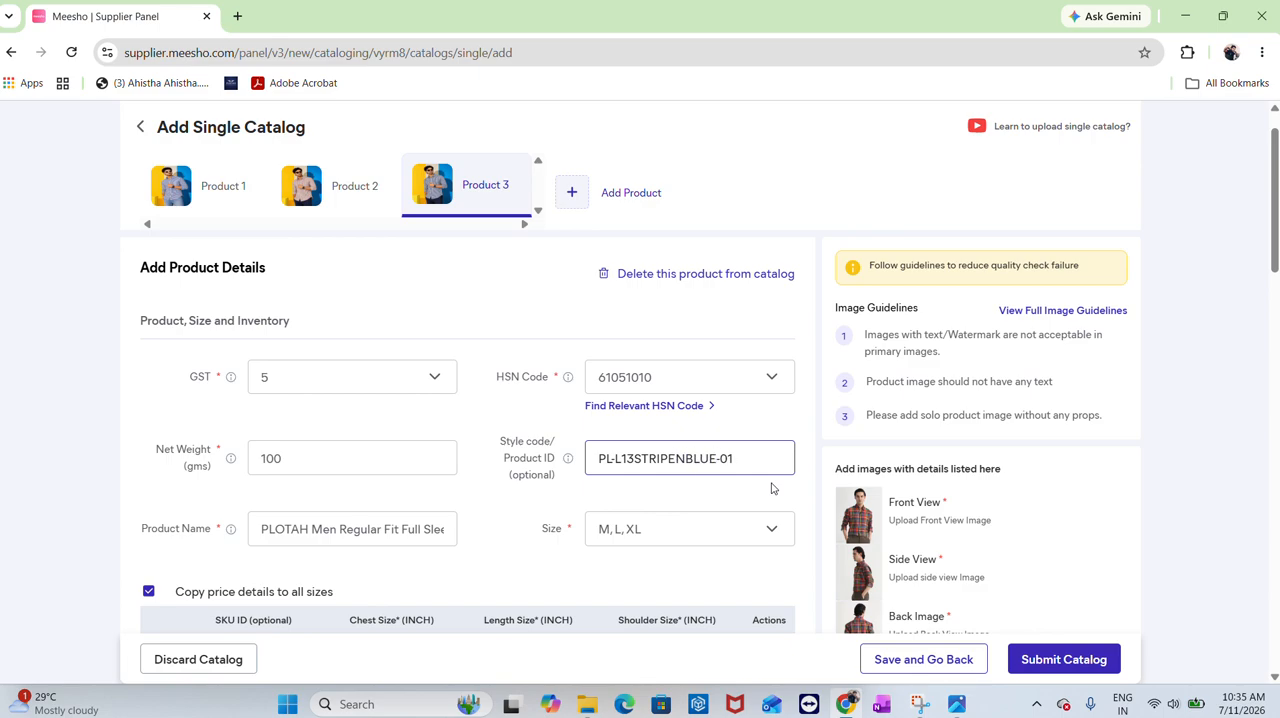
Copy Product 3's style code and set the MRP to 1999 for all sizes
key(ctrl+a)
key(ctrl+c)
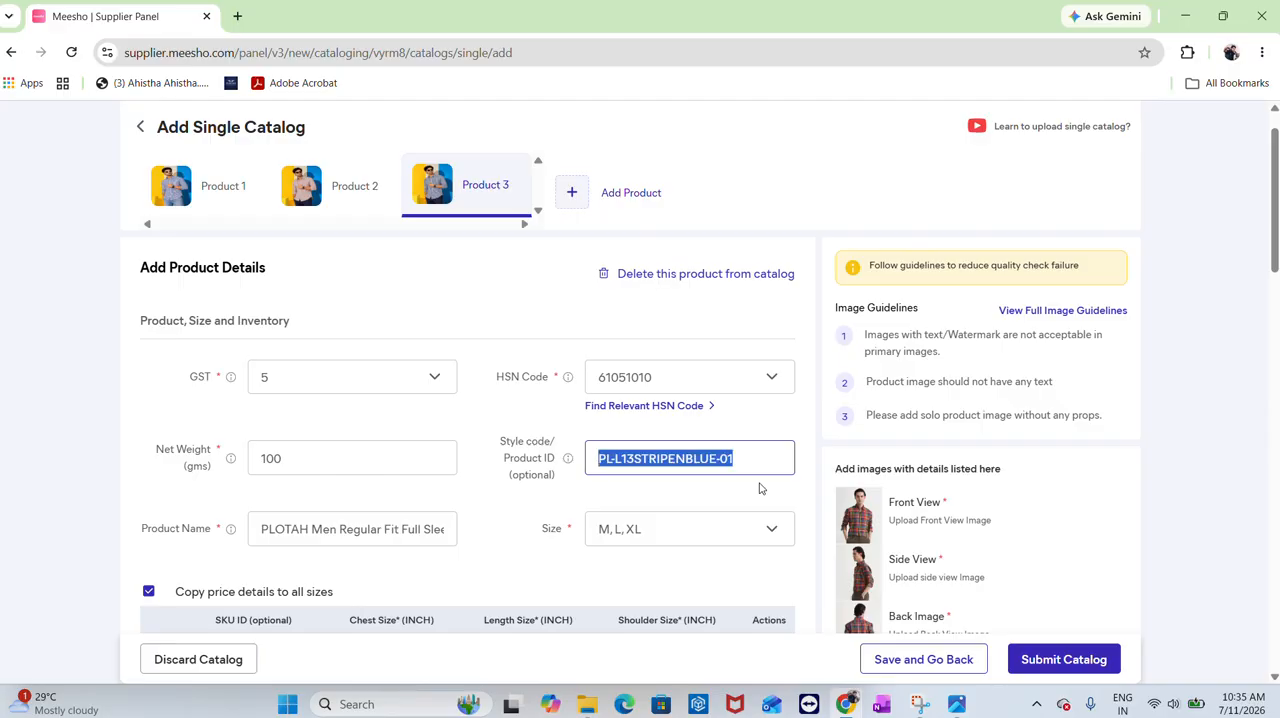
scroll(383, 515, down, 3)
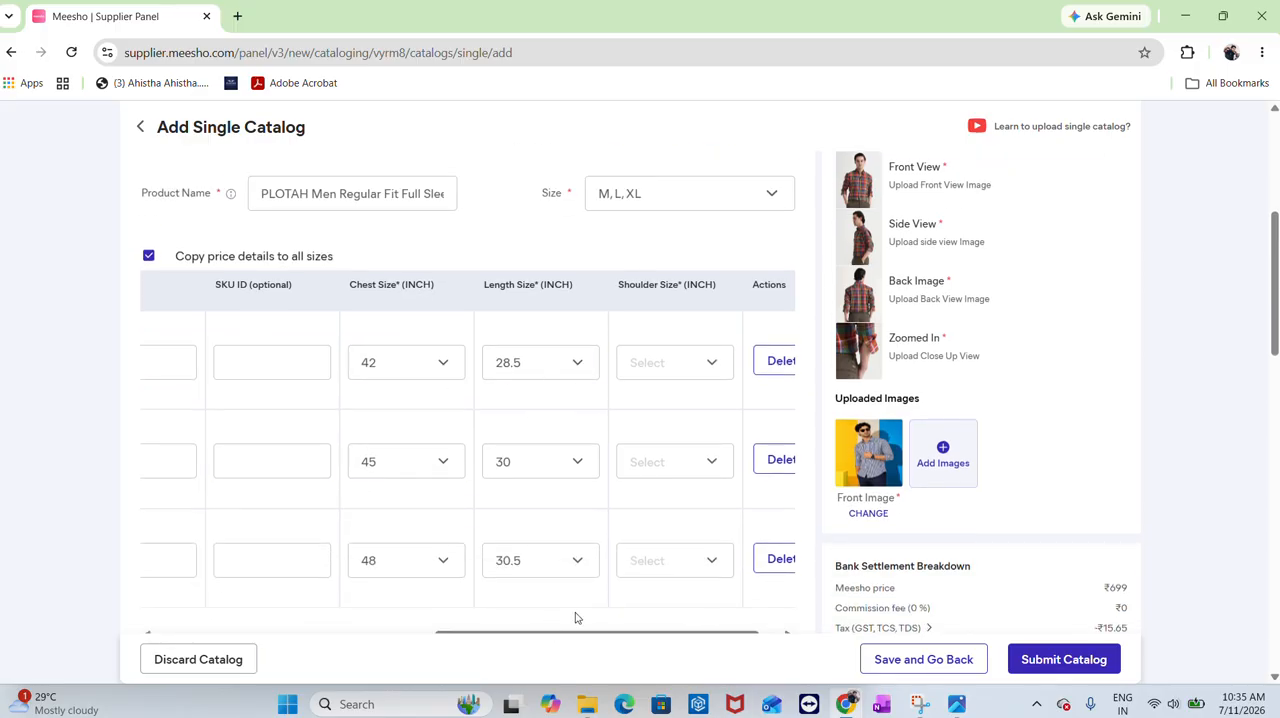
scroll(553, 600, left, 5)
click(256, 362)
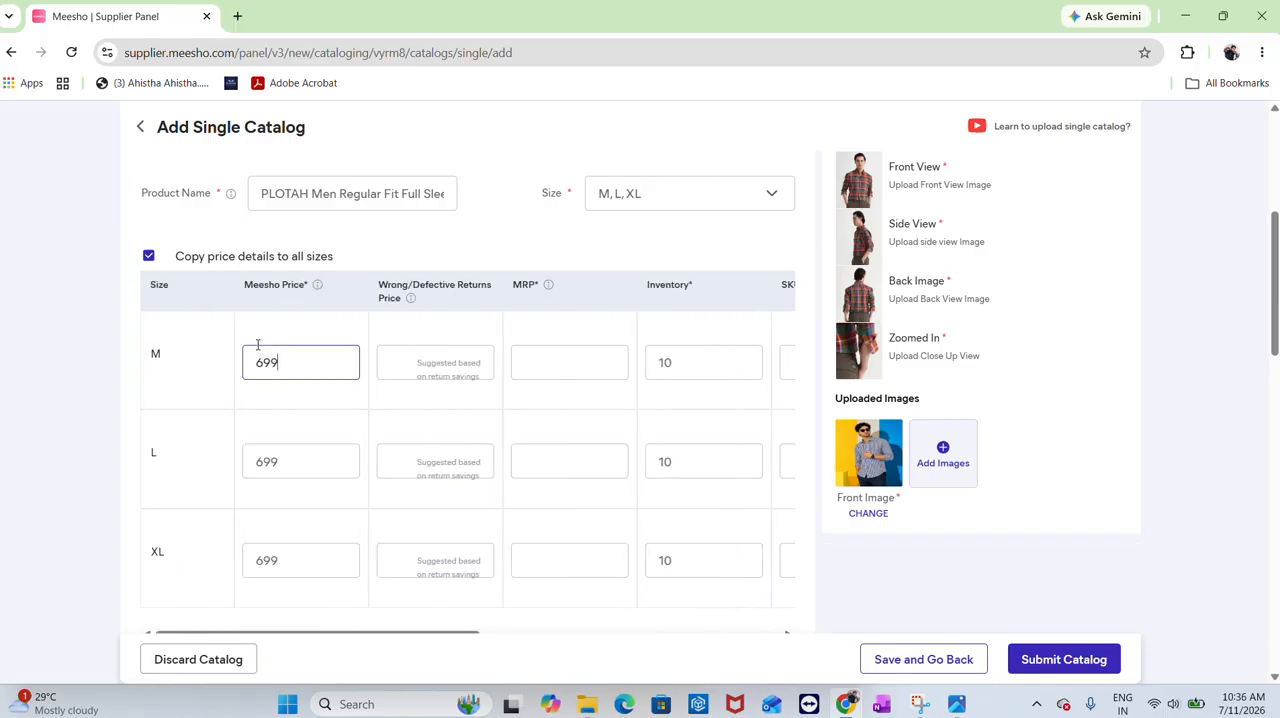
click(549, 350)
text(19)
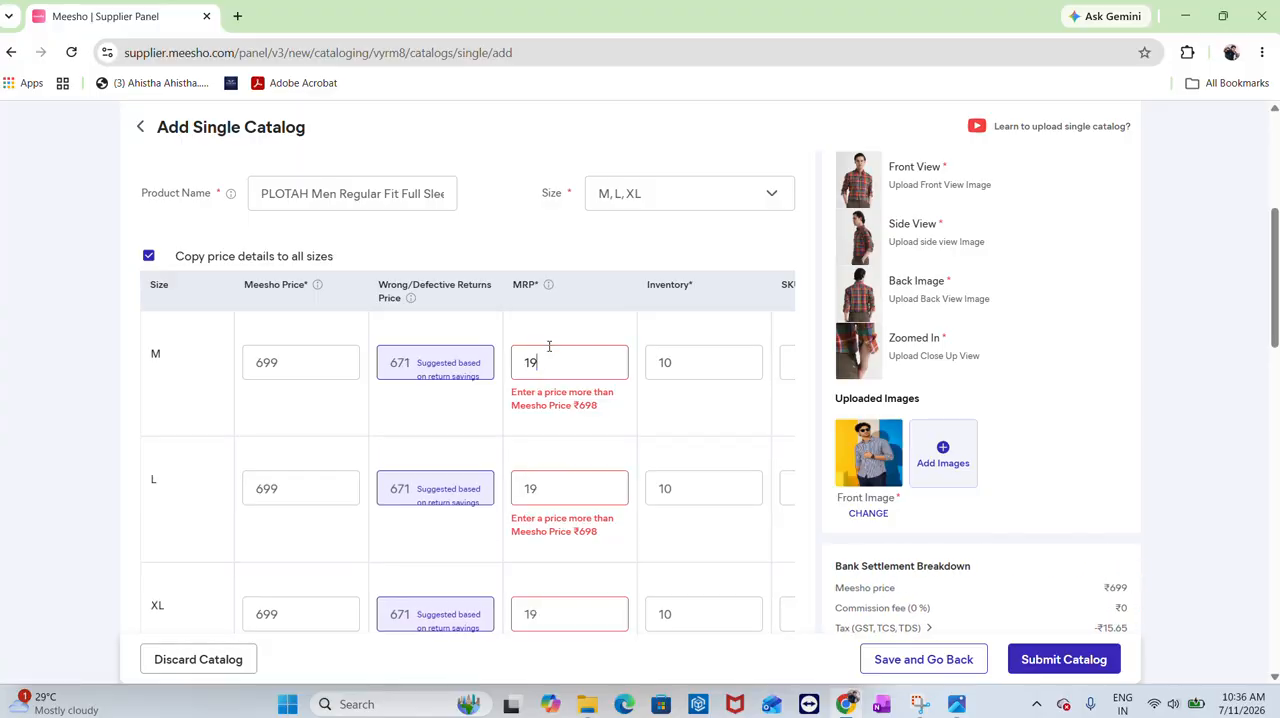
text(99)
Enter SKU IDs PL-L13STRIPENBLUE-01M, PL-L13STRIPENBLUE-01L and PL-L13STRIPENBLUE-01XL for sizes M, L and XL
scroll(549, 346, right, 3)
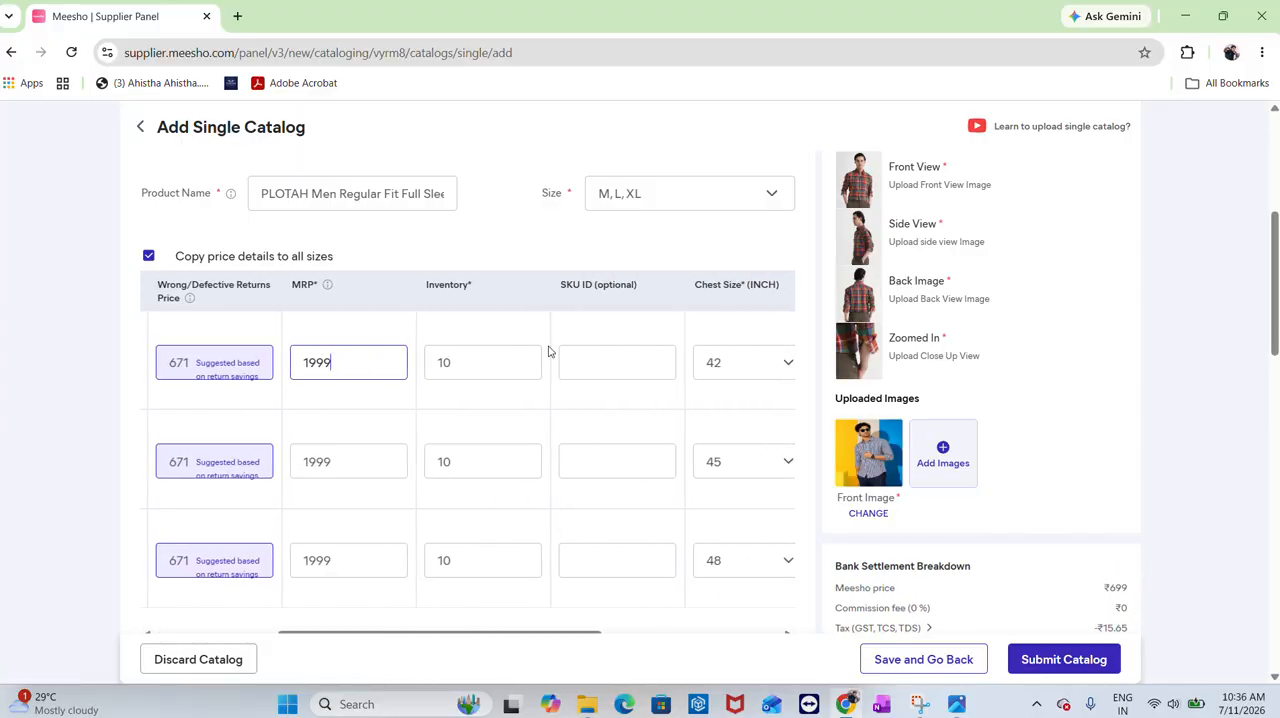
click(553, 363)
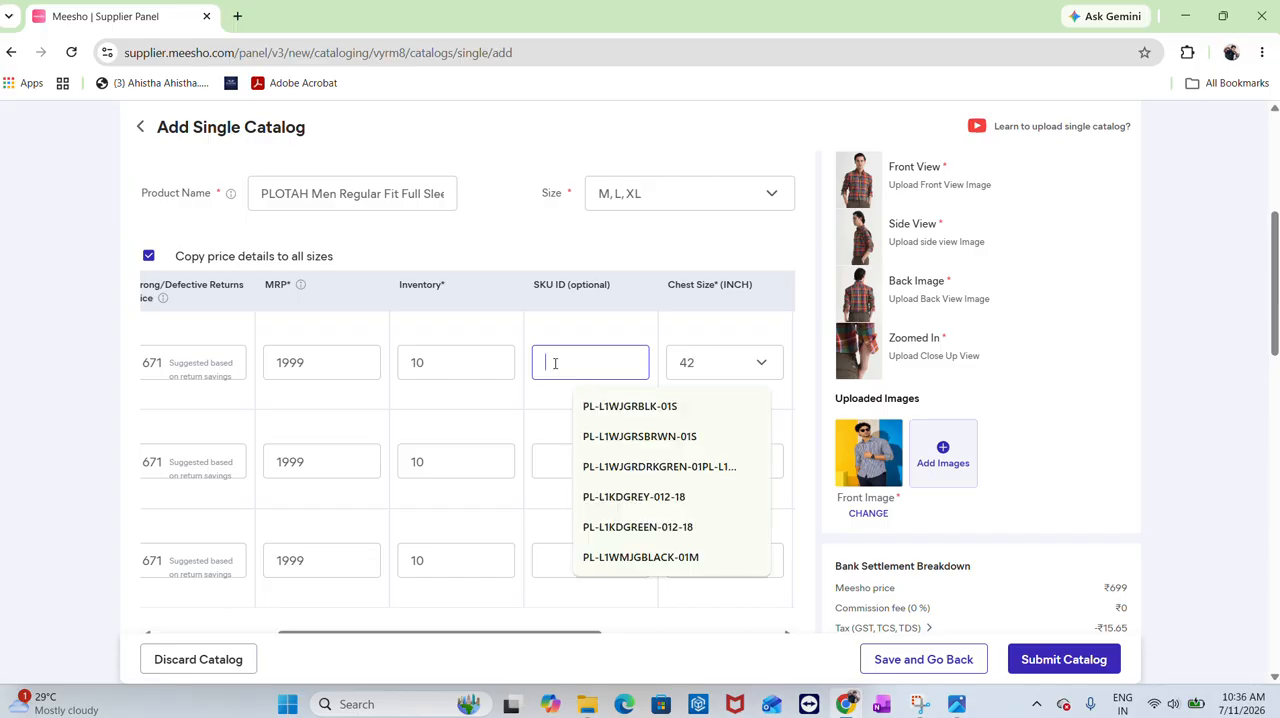
text(TRIPENBLUE-01)
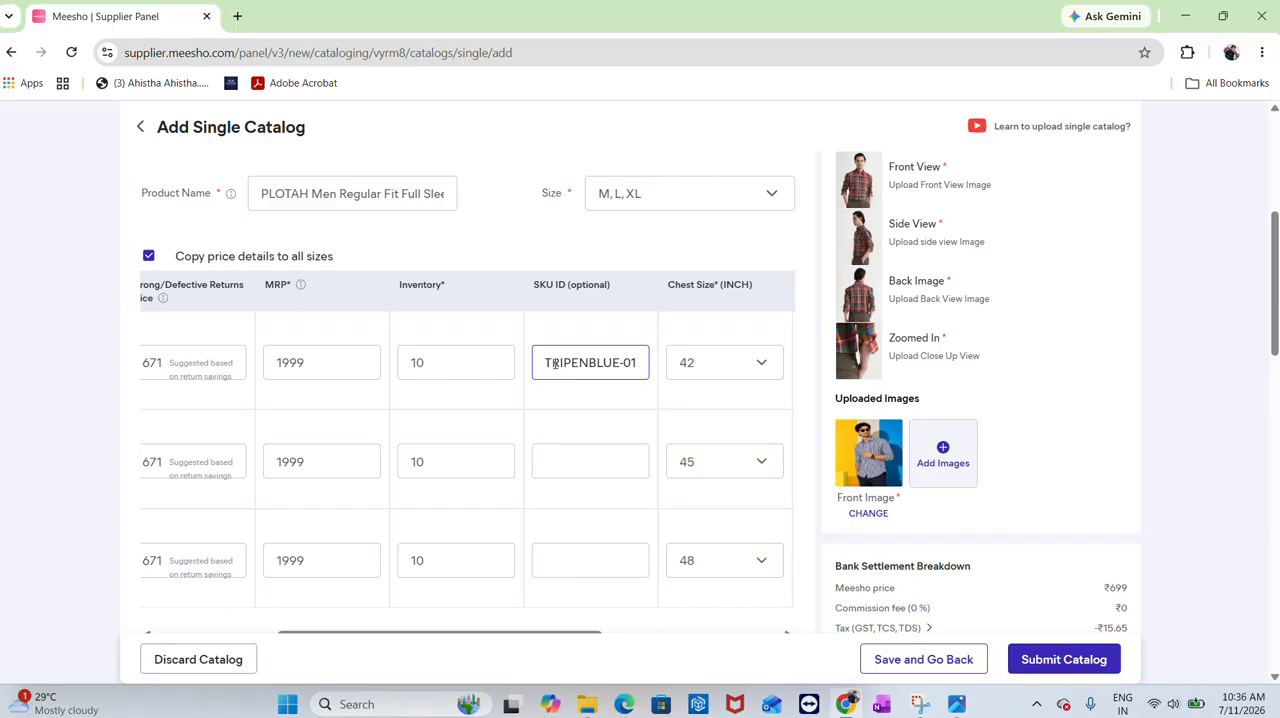
text(M)
click(571, 470)
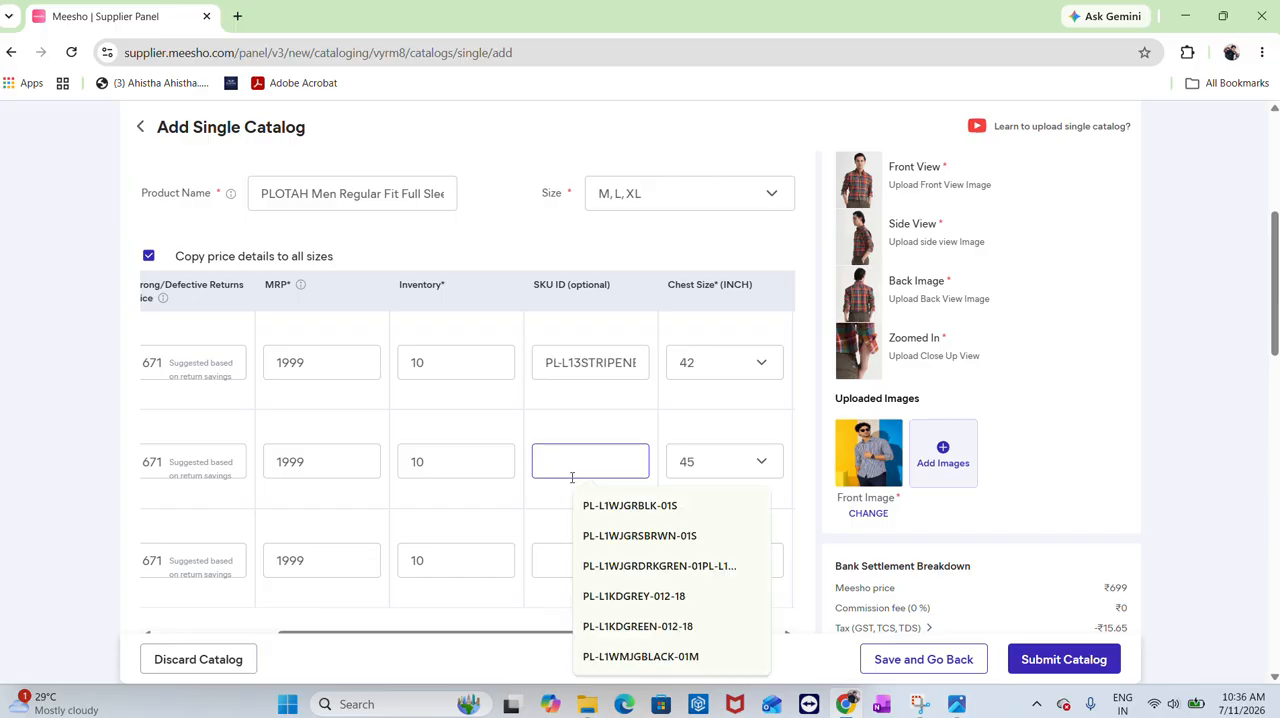
key(ctrl+v)
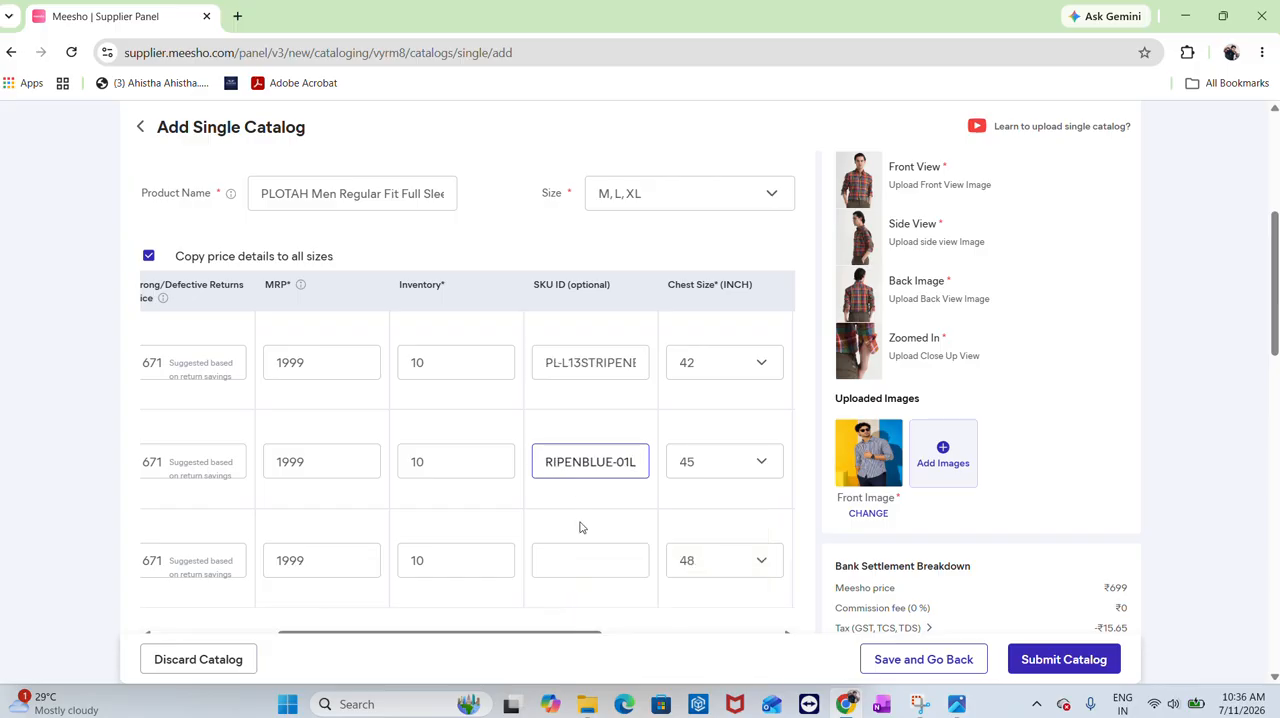
click(583, 556)
key(ctrl+v)
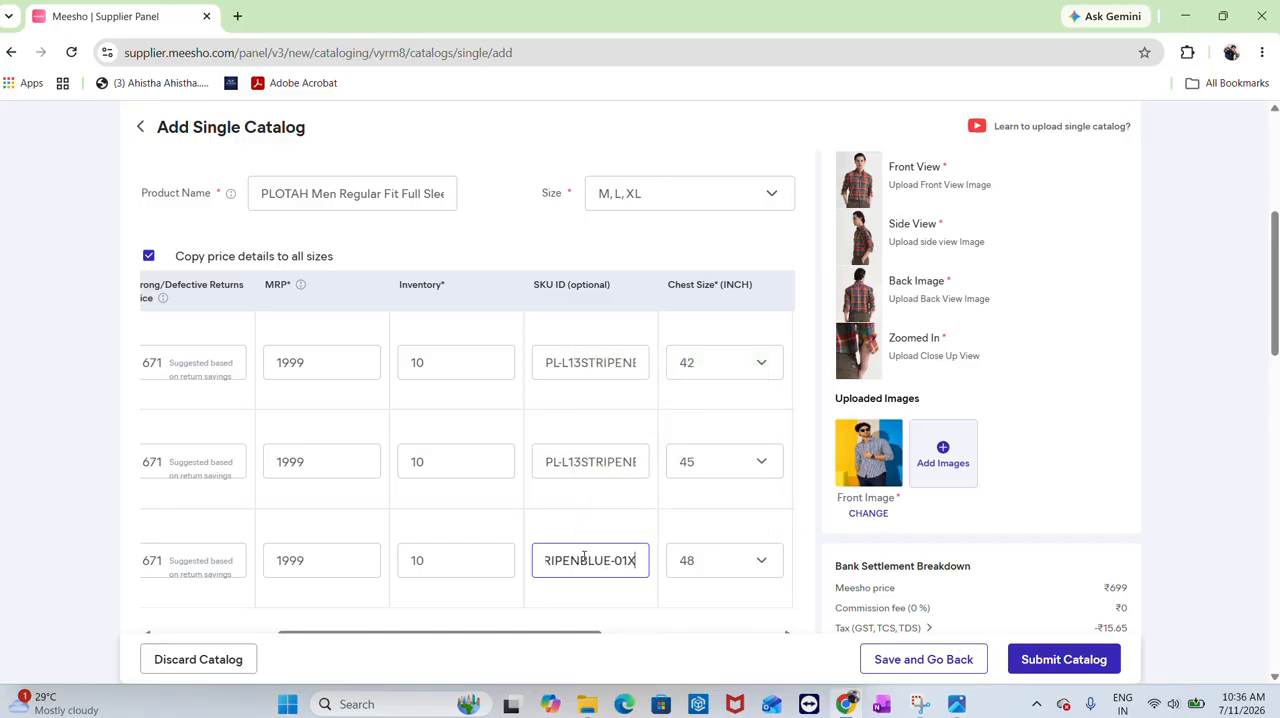
text(XL)
Set the shoulder sizes to 19, 20 and 21 inches for sizes M, L and XL
scroll(575, 532, right, 5)
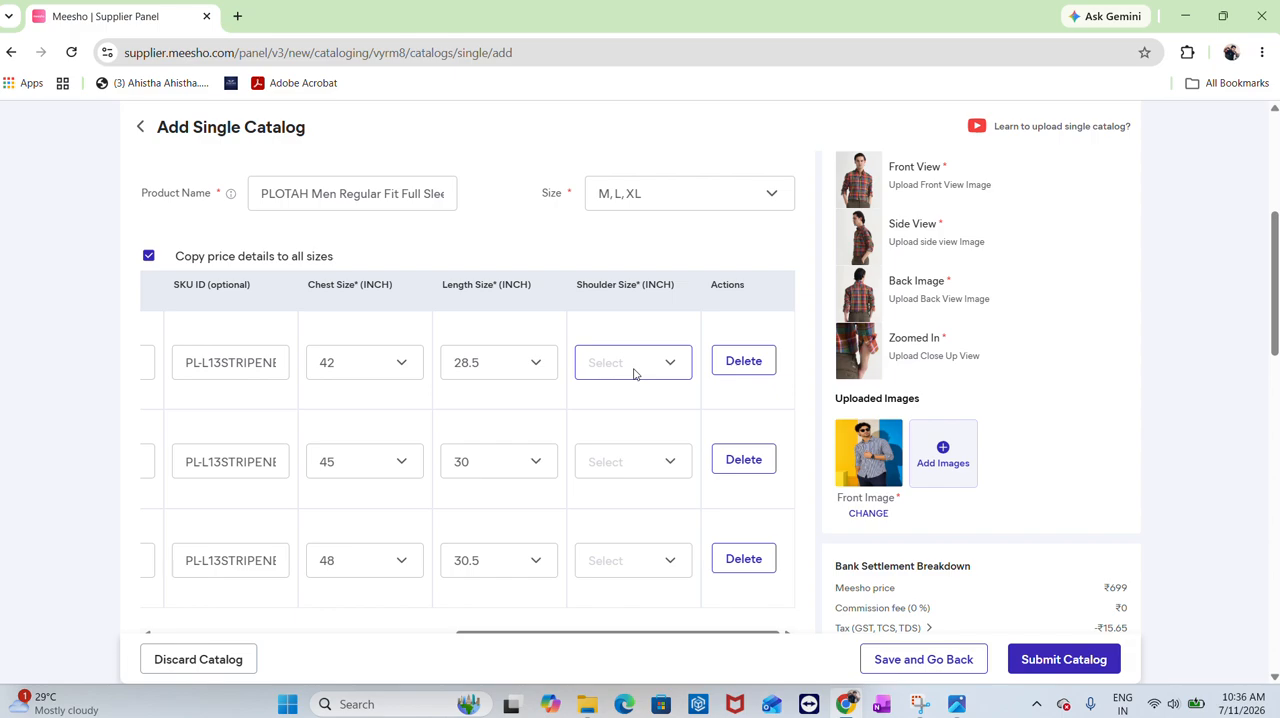
click(634, 368)
text(19)
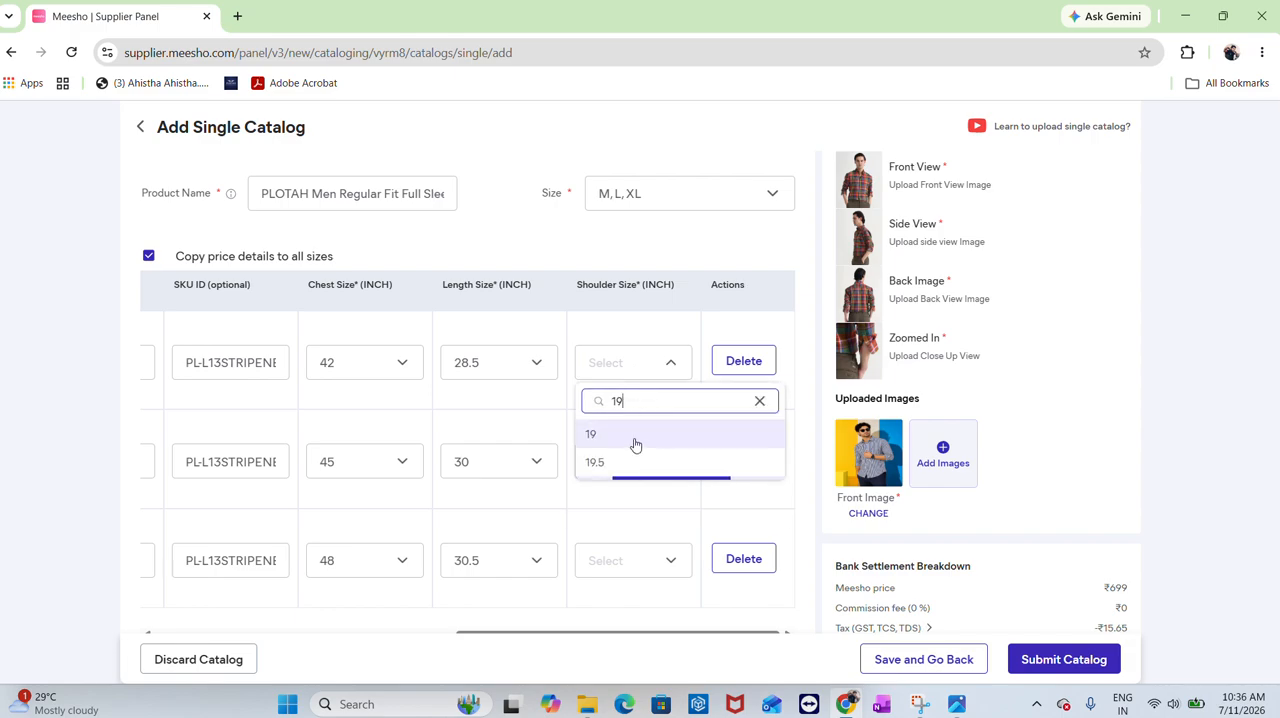
click(636, 438)
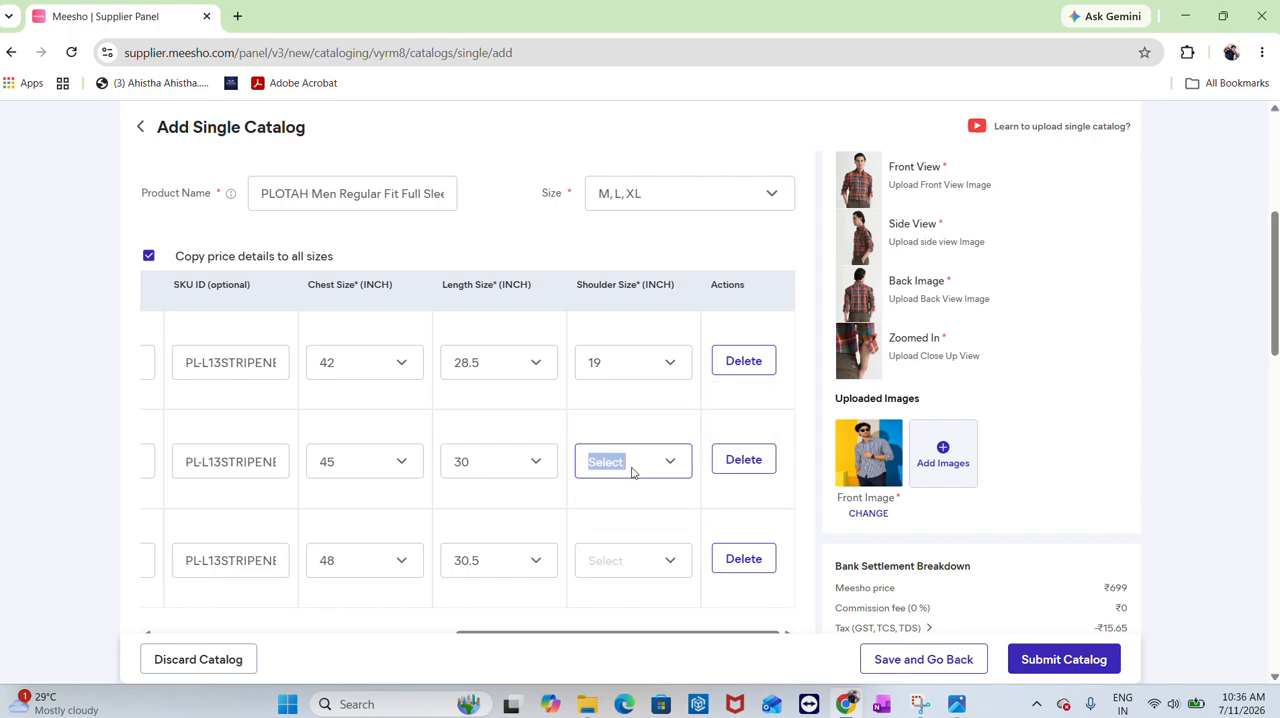
click(633, 468)
text(20)
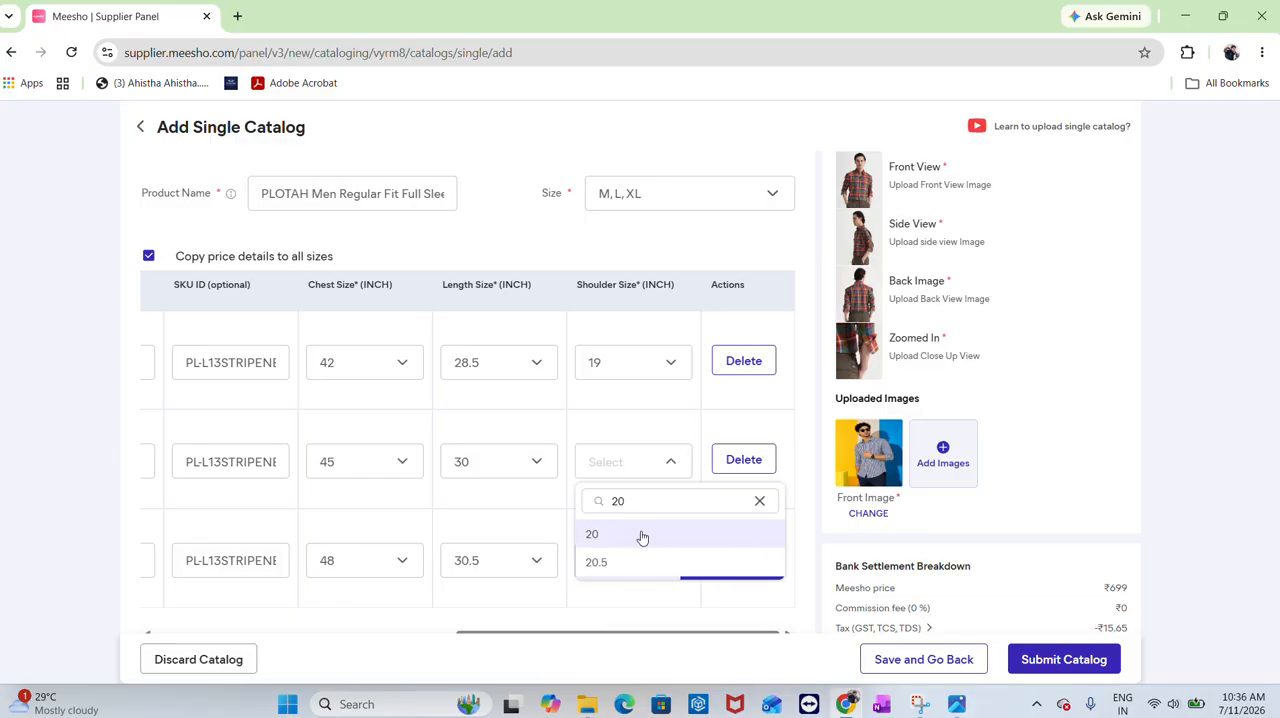
click(643, 532)
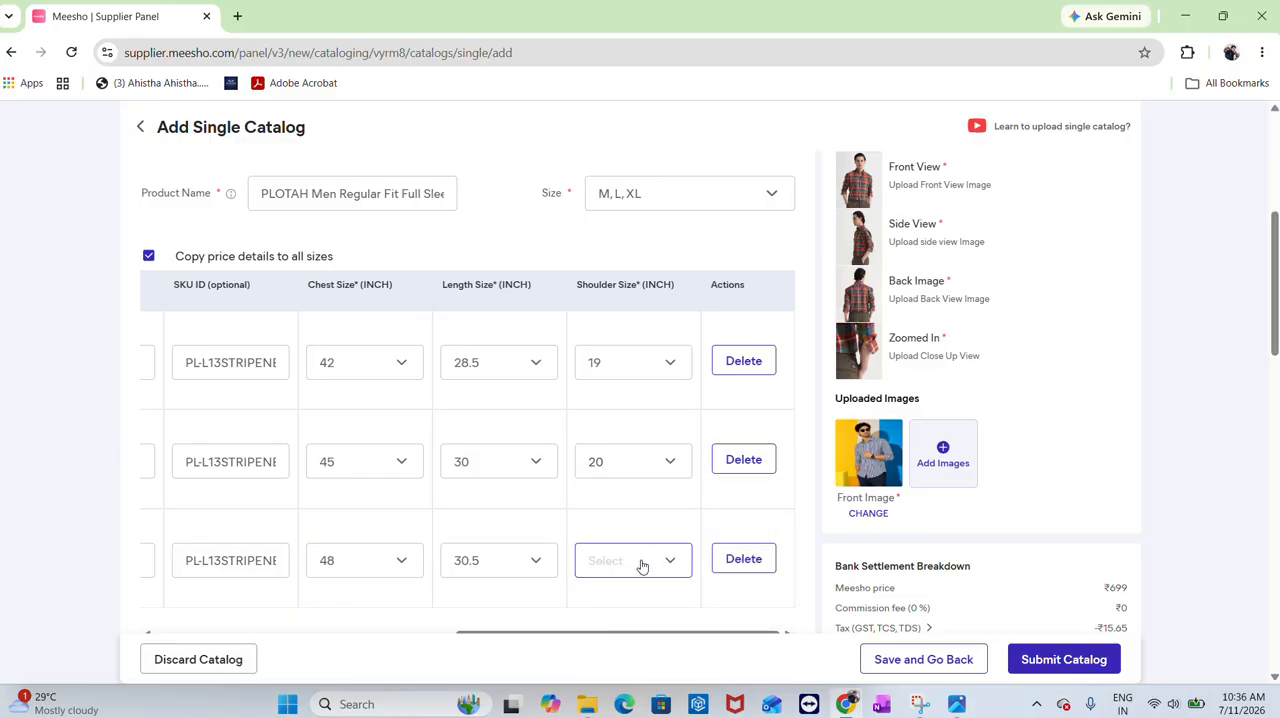
click(643, 561)
text(21)
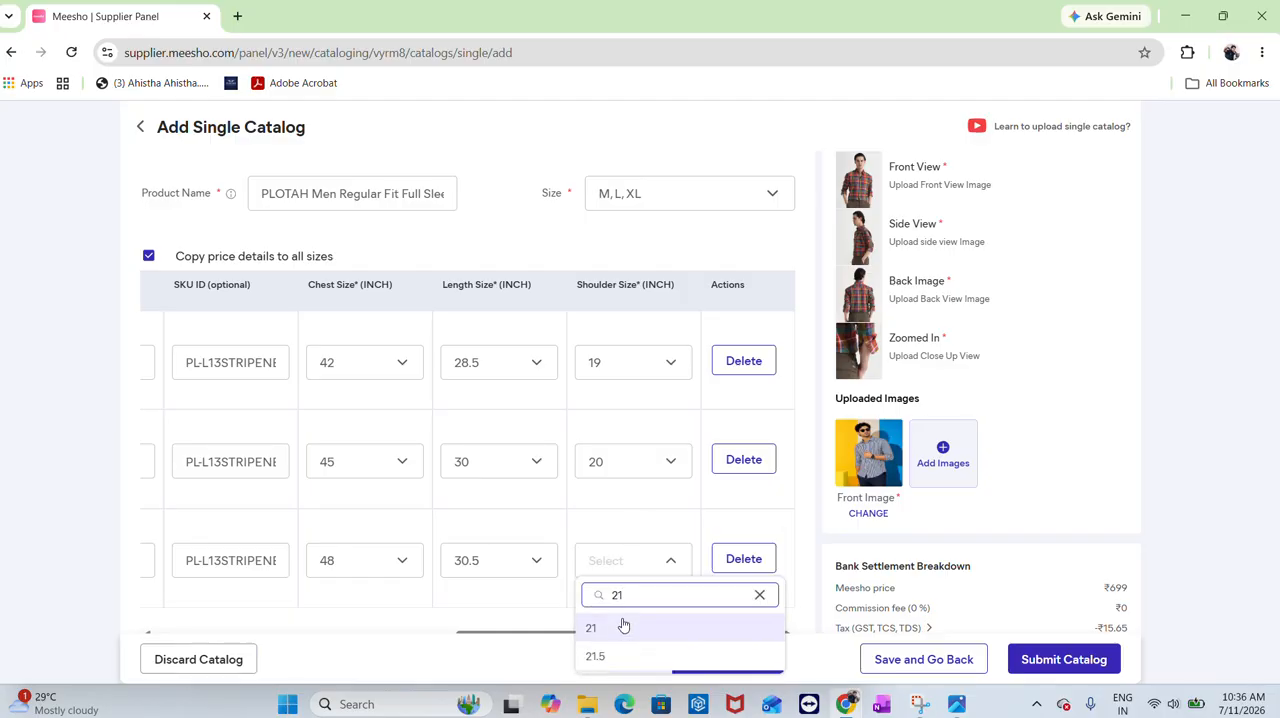
click(622, 625)
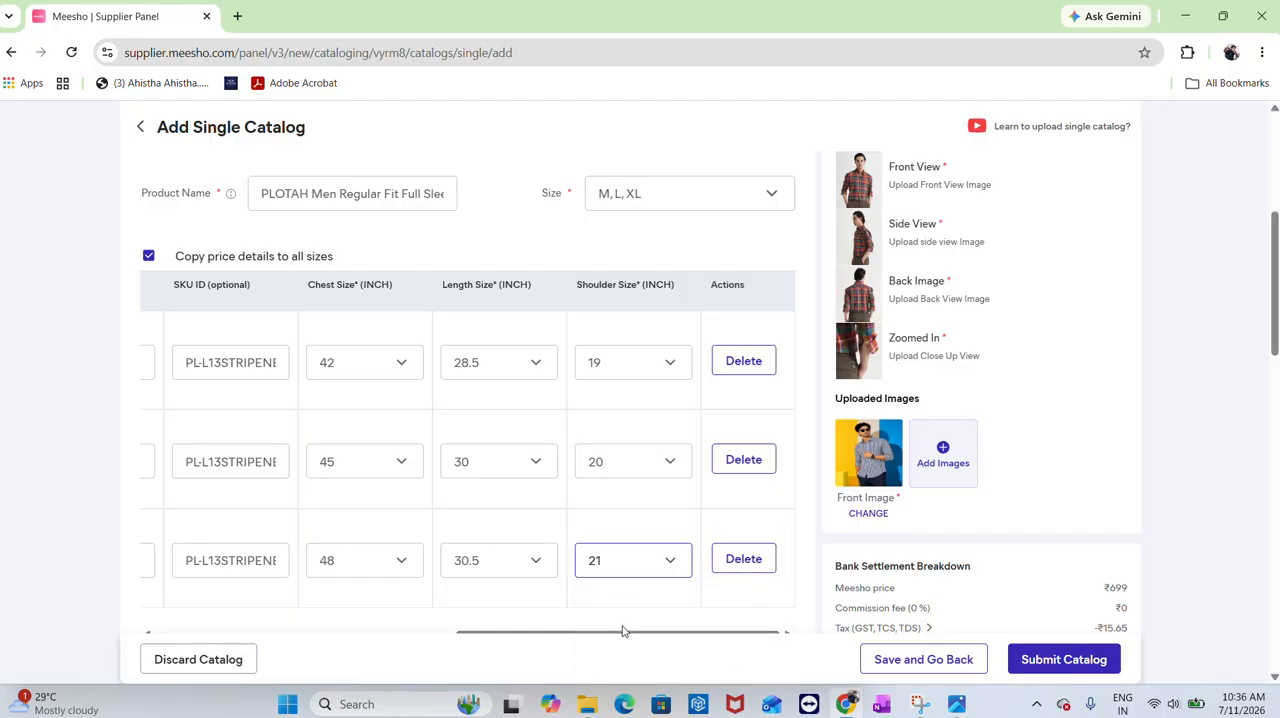
Set the product Color to Blue
scroll(622, 630, down, 4)
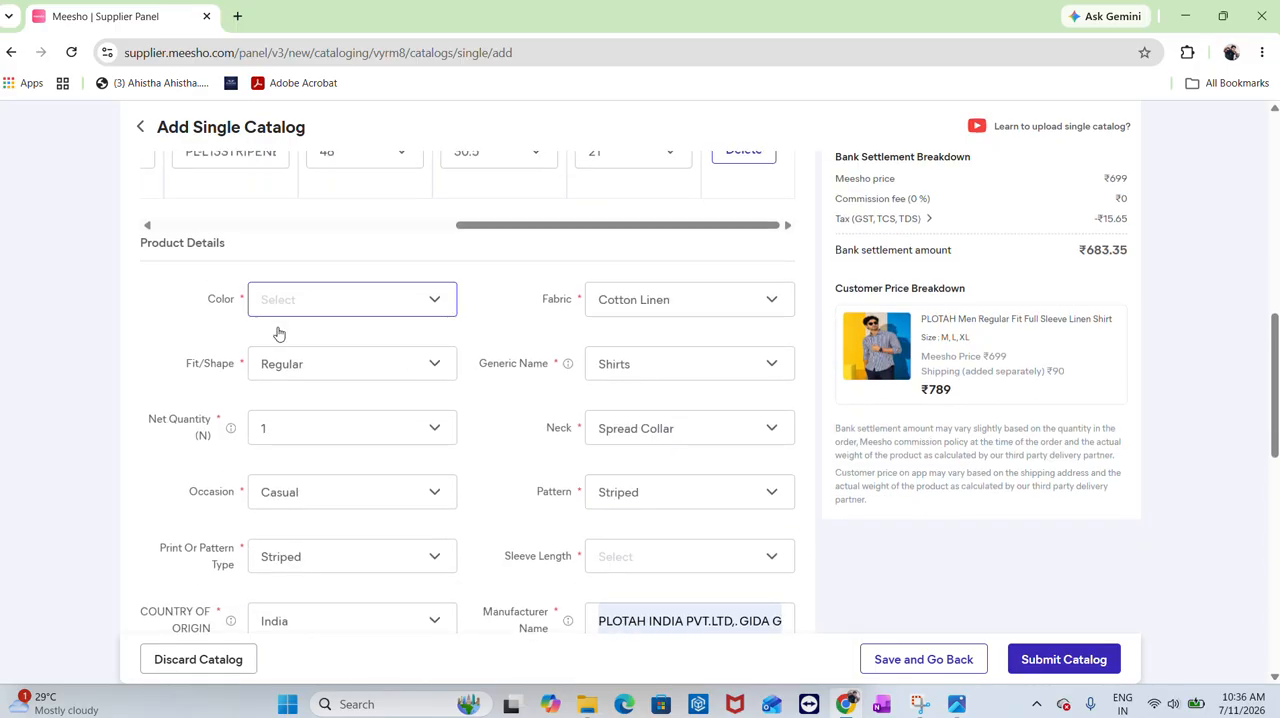
click(303, 298)
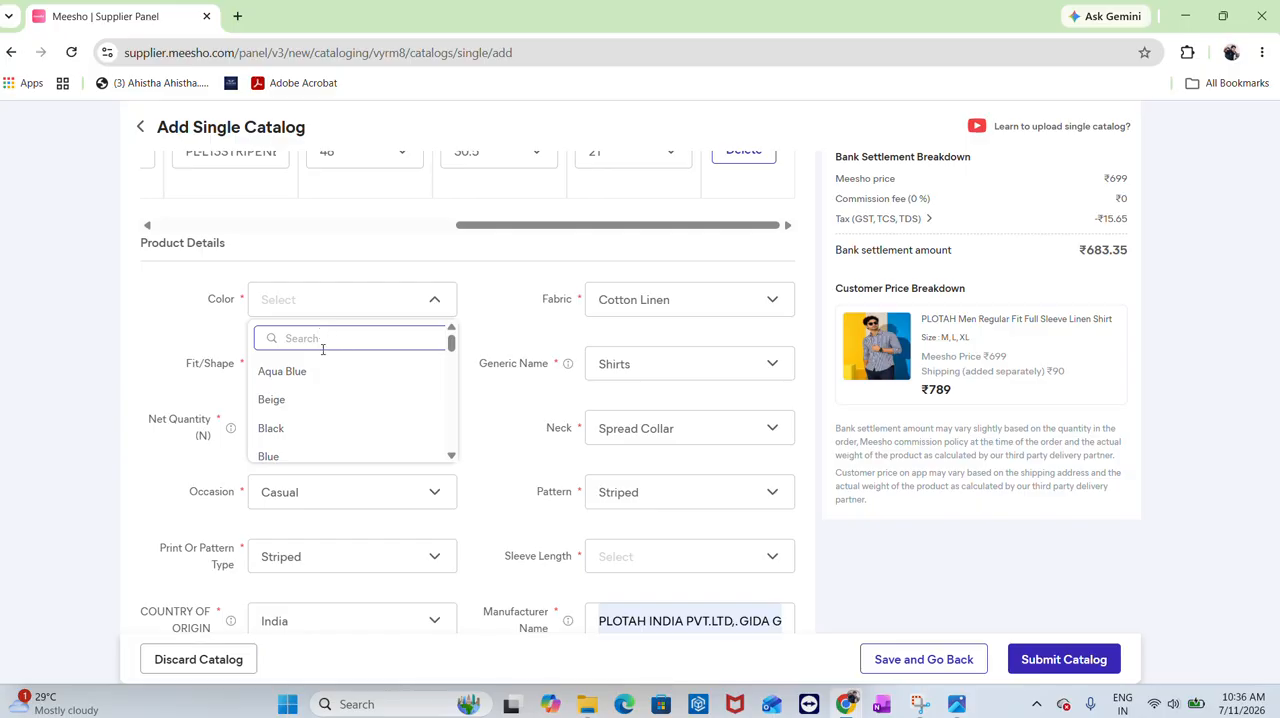
click(326, 452)
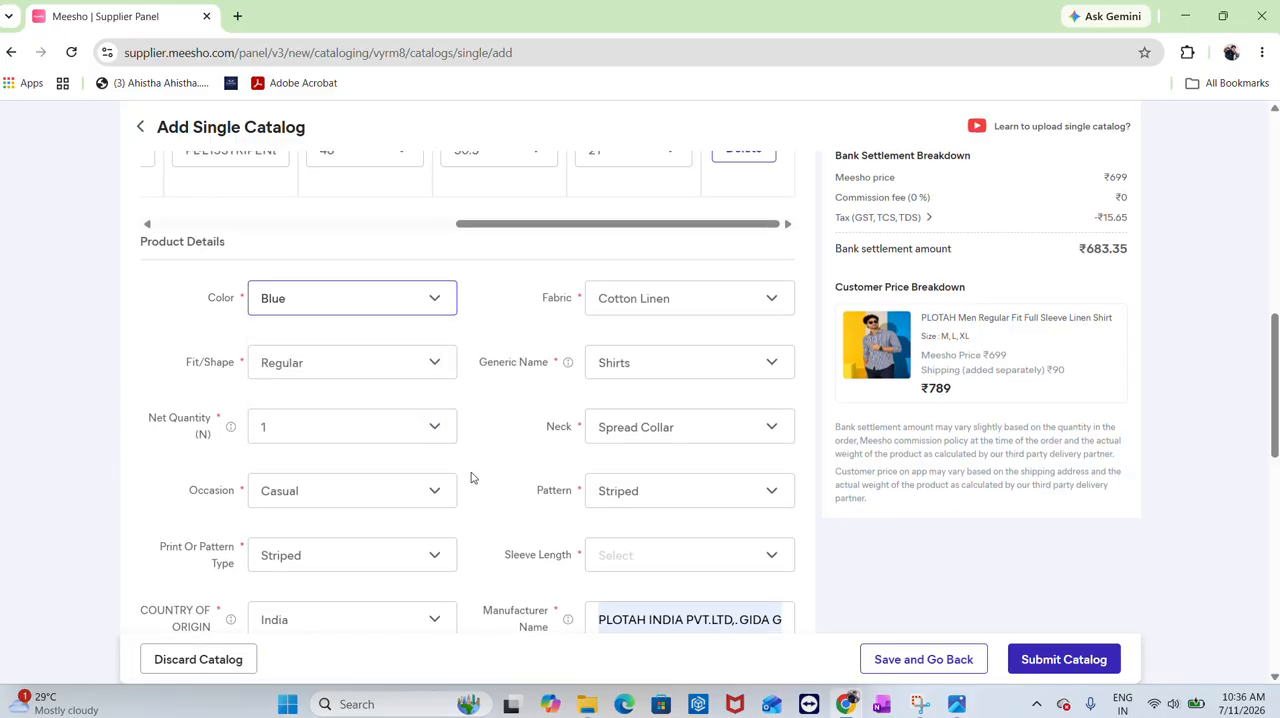
Set the Sleeve Length to Long Sleeves
scroll(472, 478, down, 3)
scroll(472, 478, up, 3)
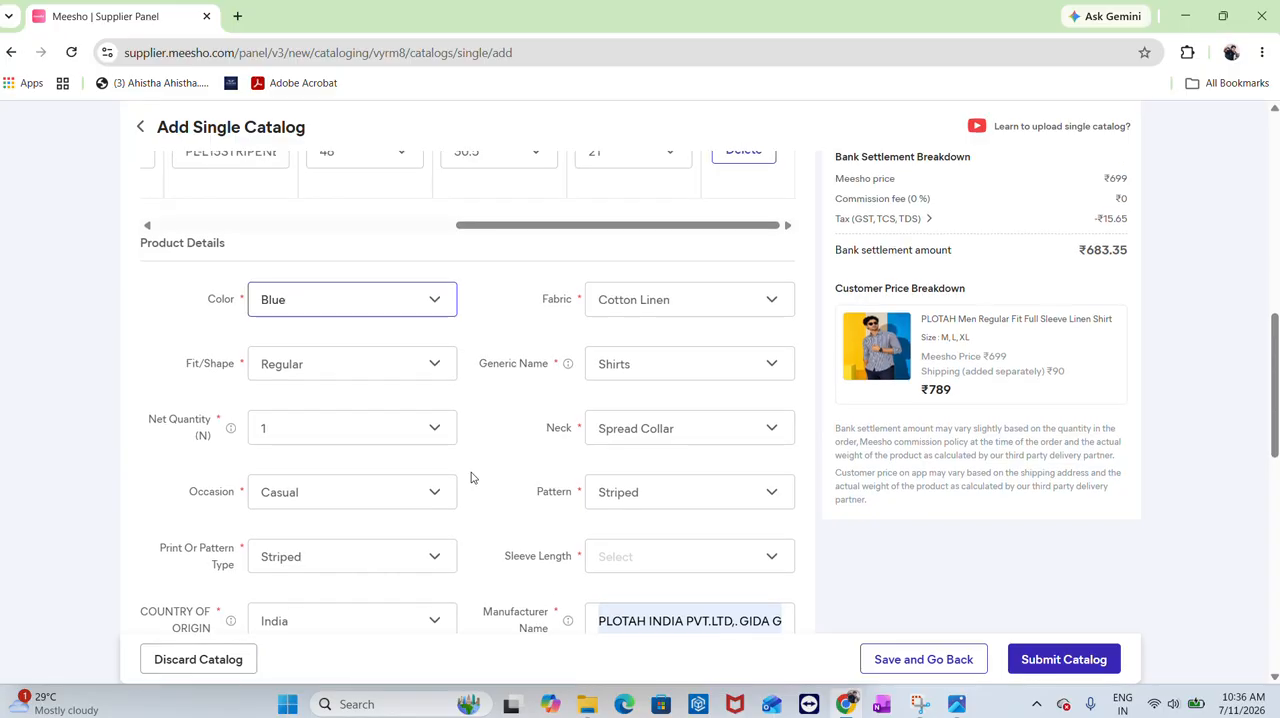
scroll(472, 478, down, 1)
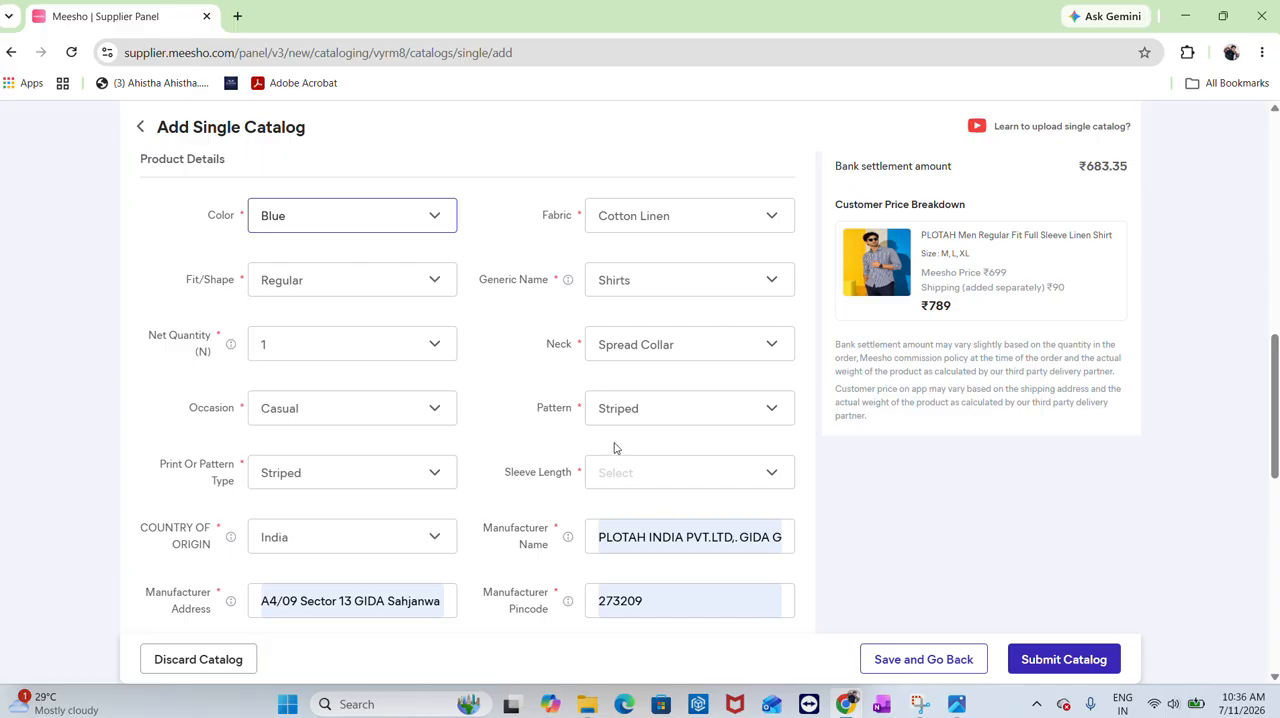
scroll(615, 448, down, 1)
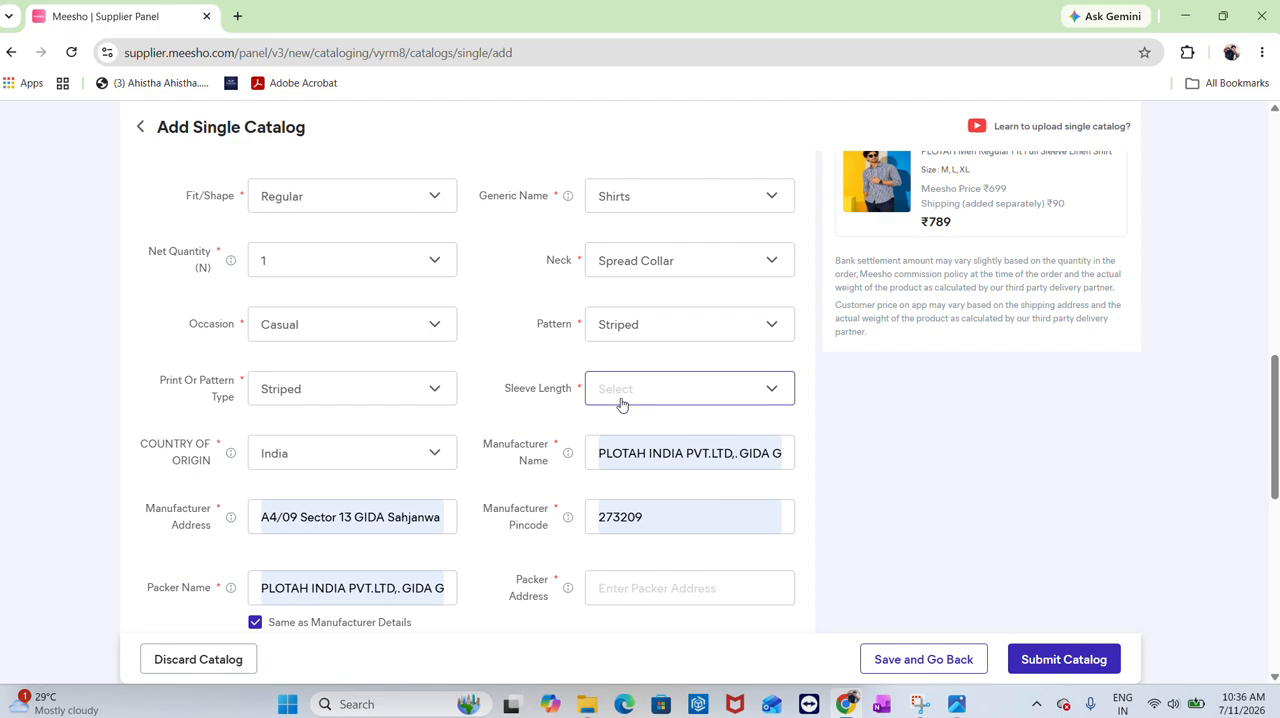
click(621, 404)
click(626, 470)
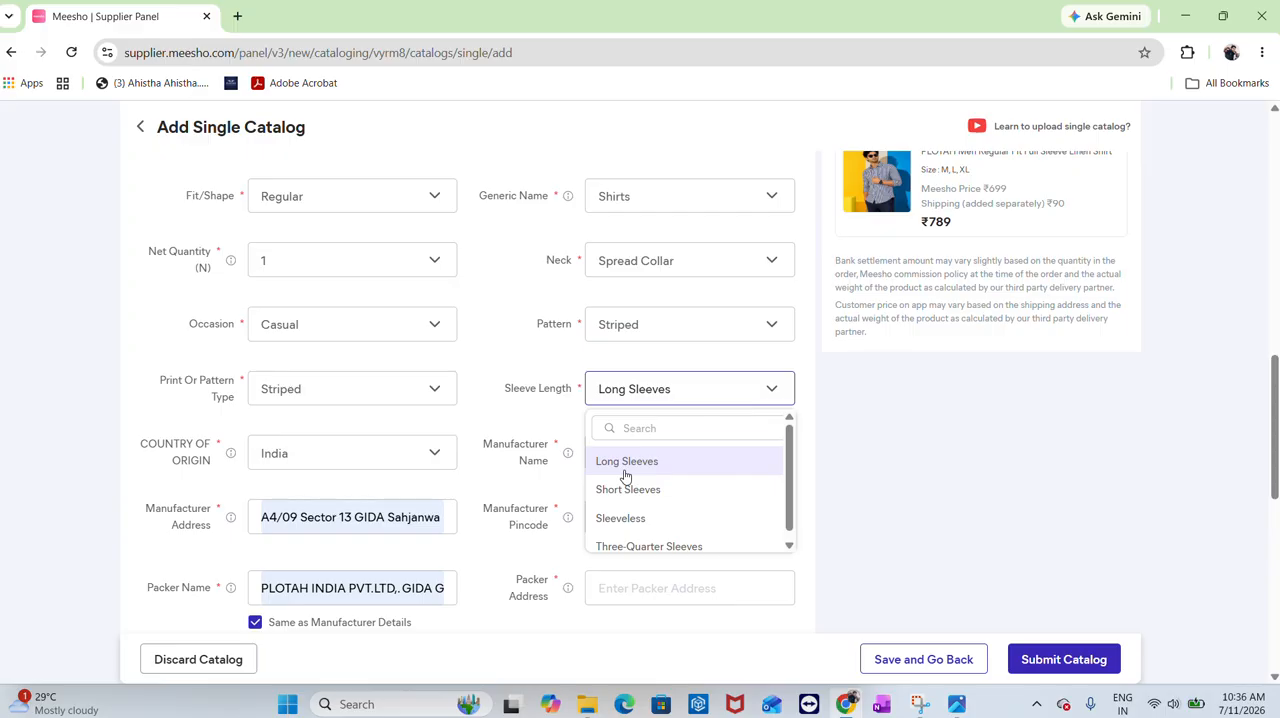
click(626, 472)
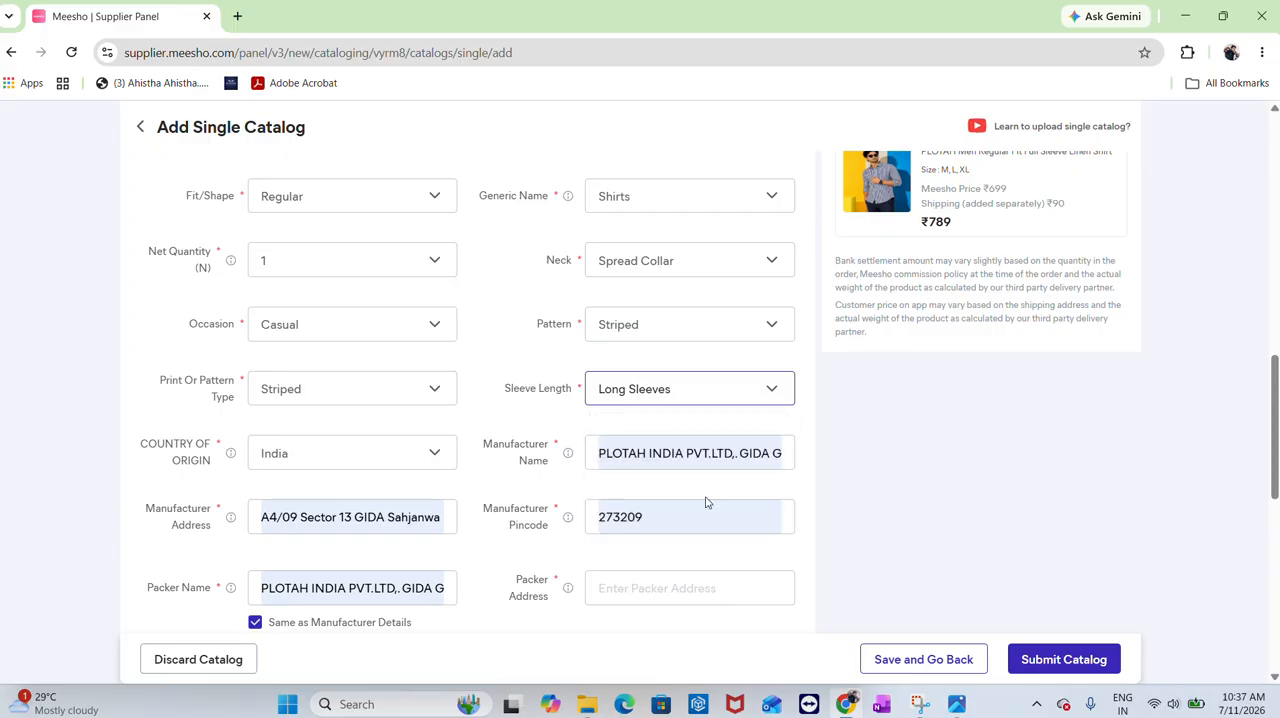
Fill the packer address and pincode using the same-as-manufacturer details option
scroll(706, 502, down, 2)
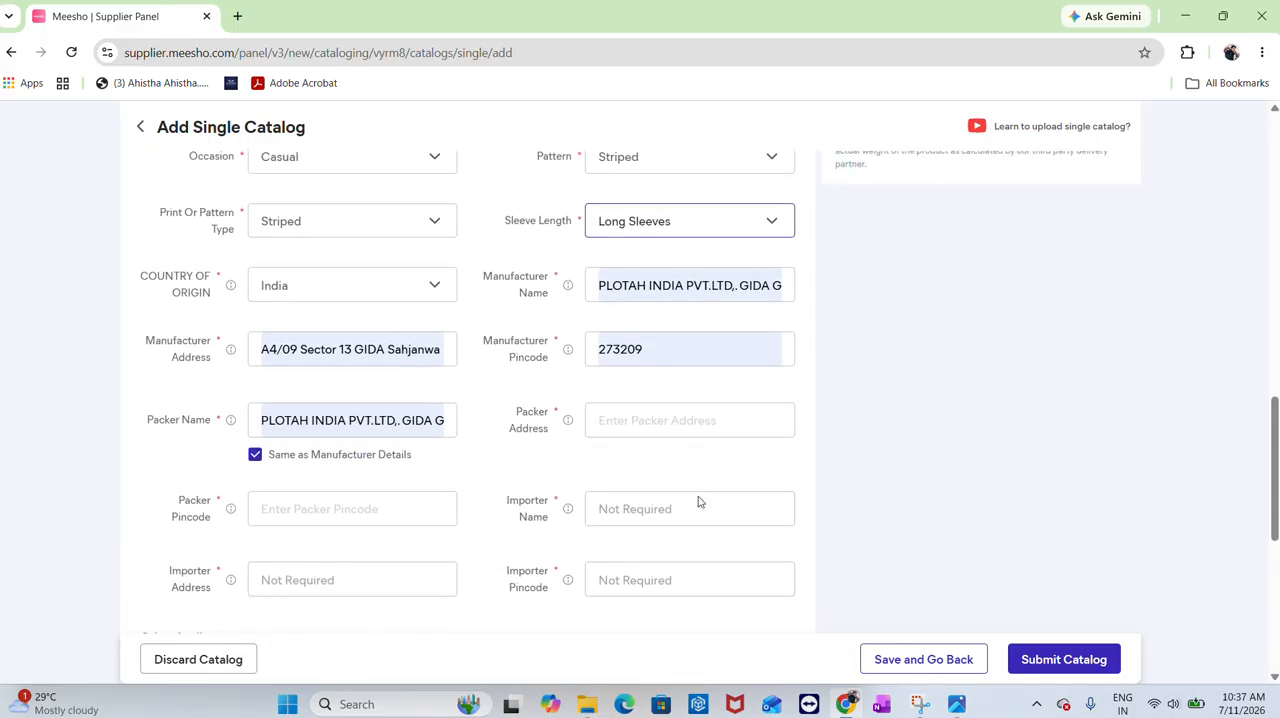
click(638, 423)
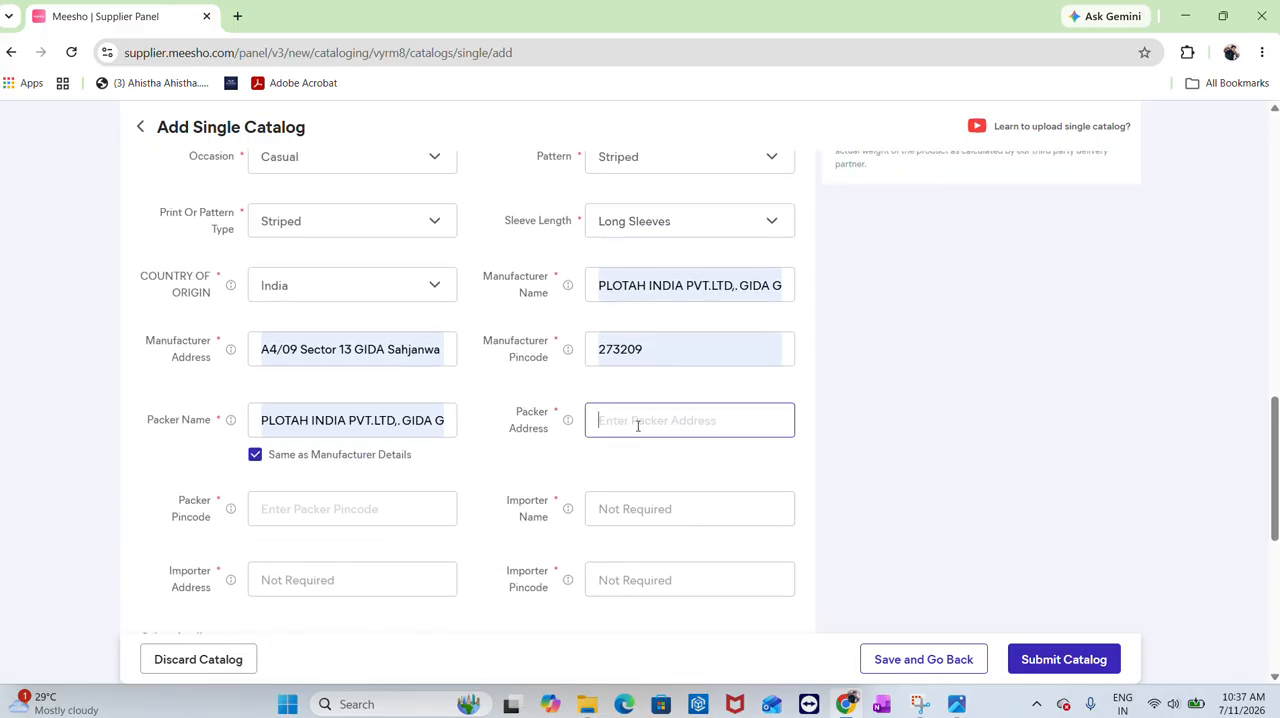
click(257, 456)
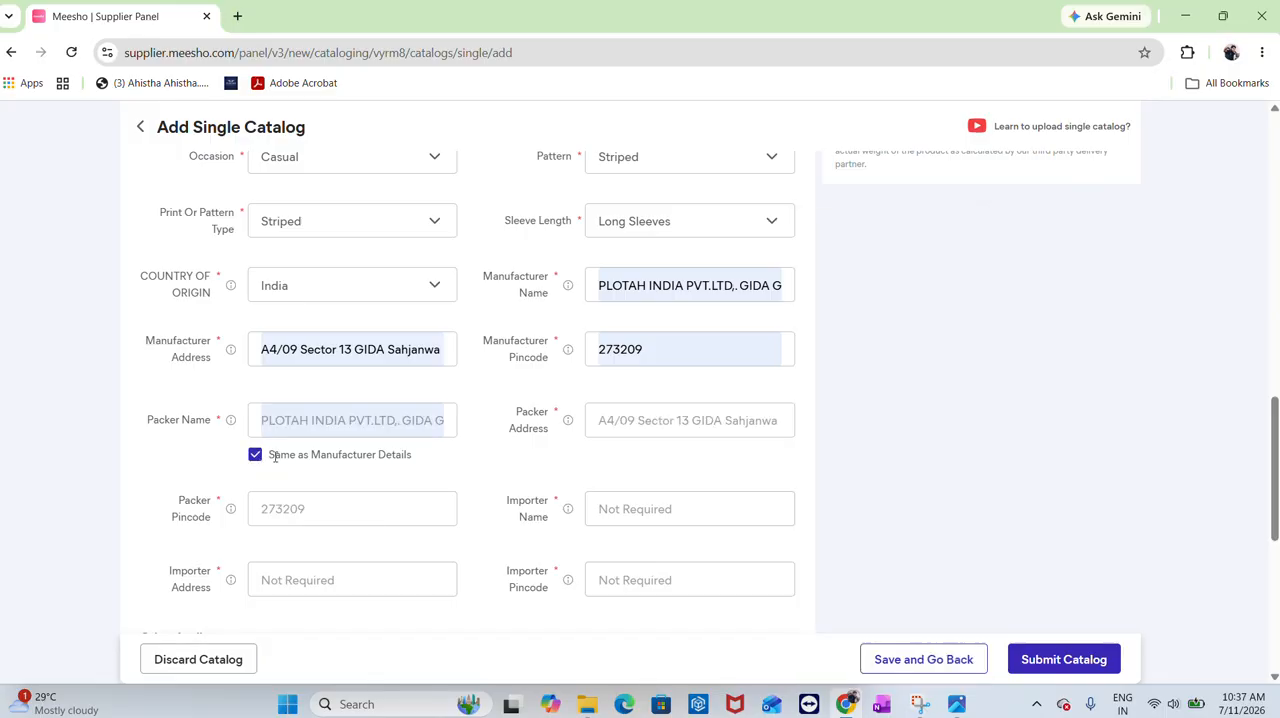
Set the Closure attribute to Symmetric and the Hemline attribute to Curved
scroll(447, 462, down, 3)
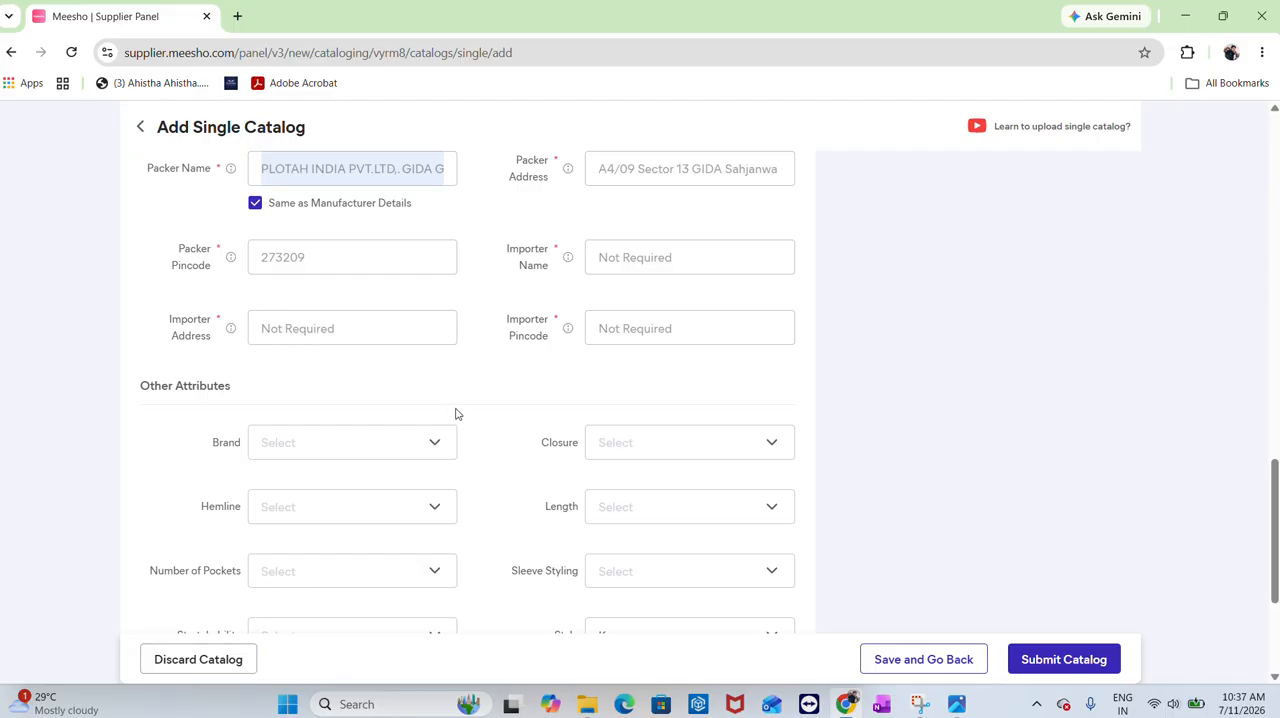
scroll(455, 413, down, 1)
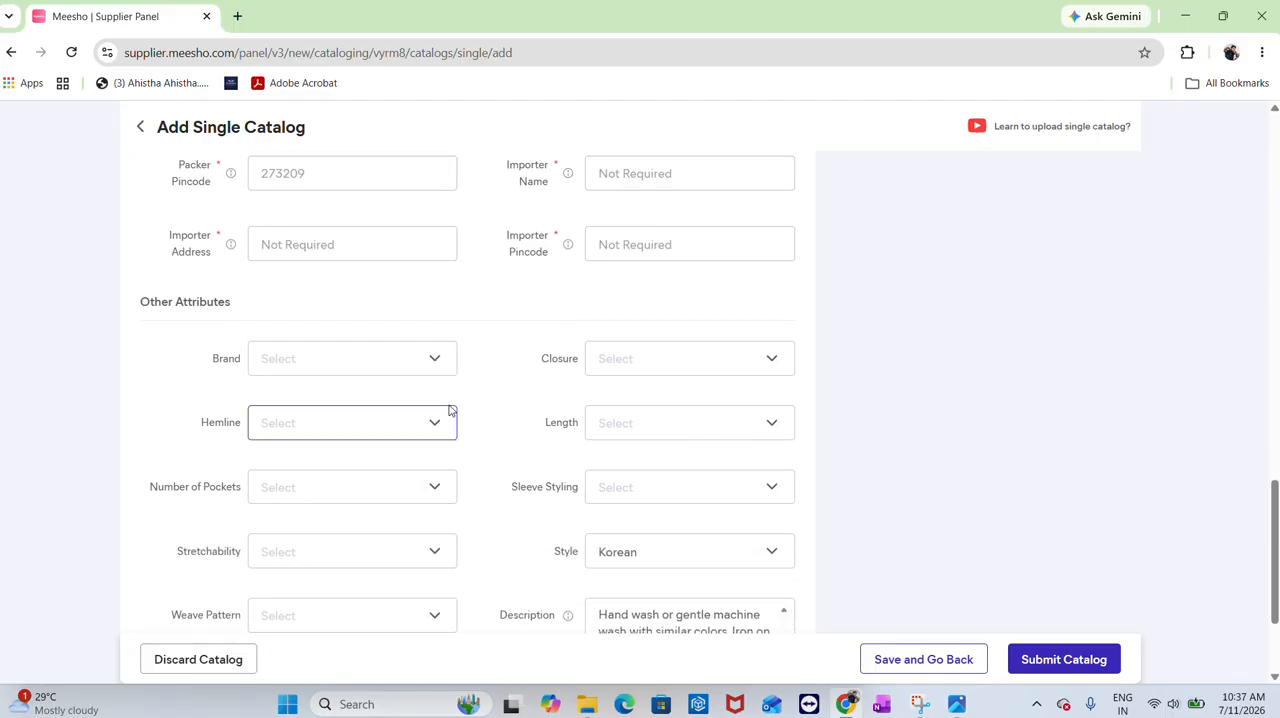
click(690, 358)
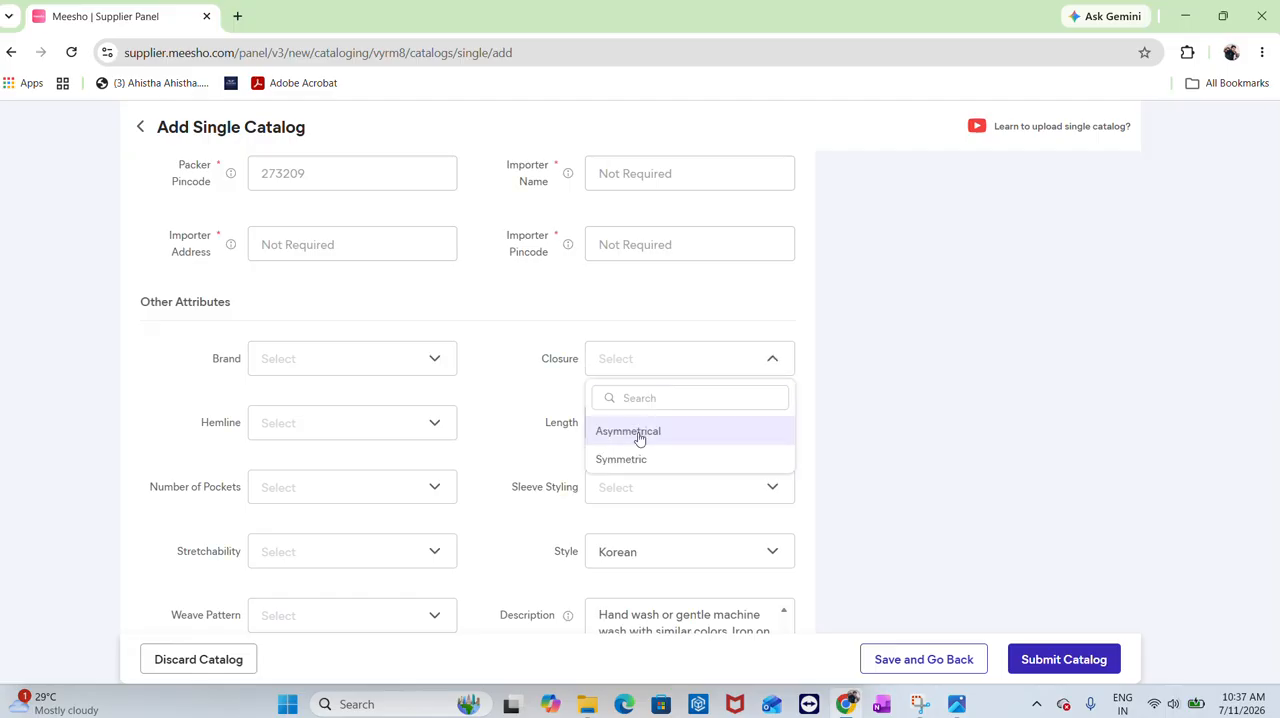
click(642, 462)
click(300, 428)
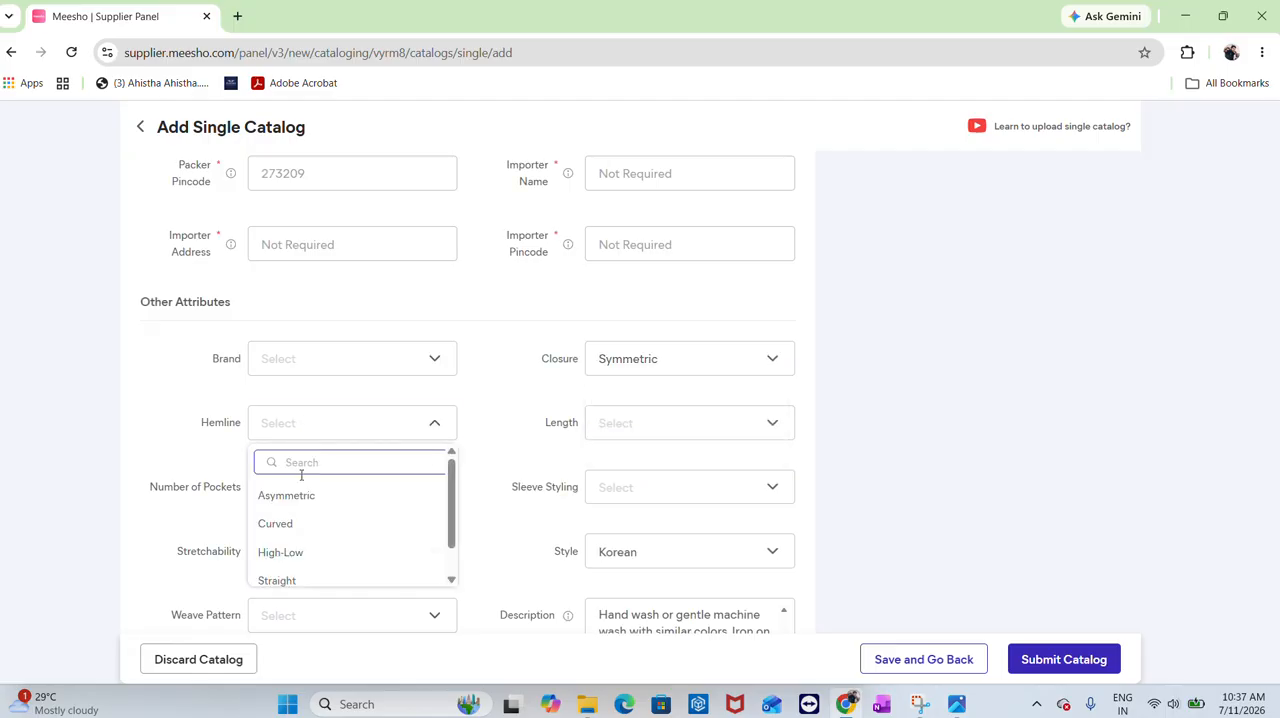
scroll(312, 512, down, 1)
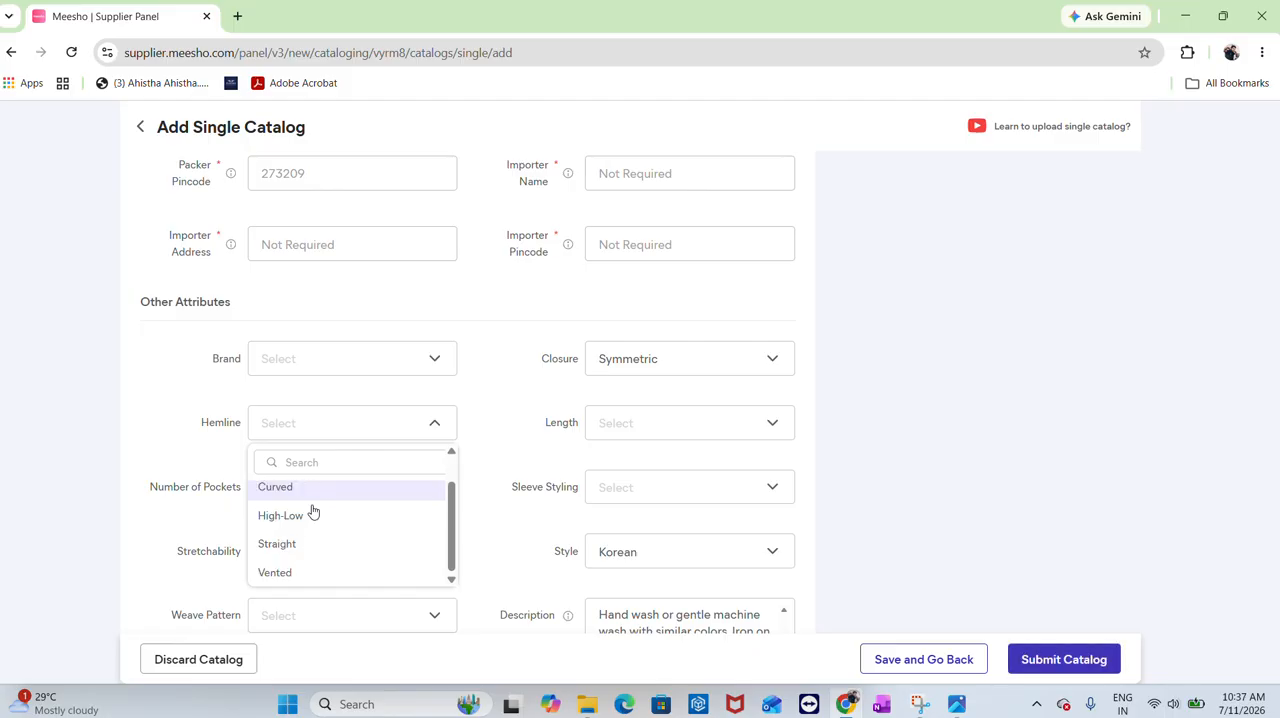
scroll(313, 516, up, 1)
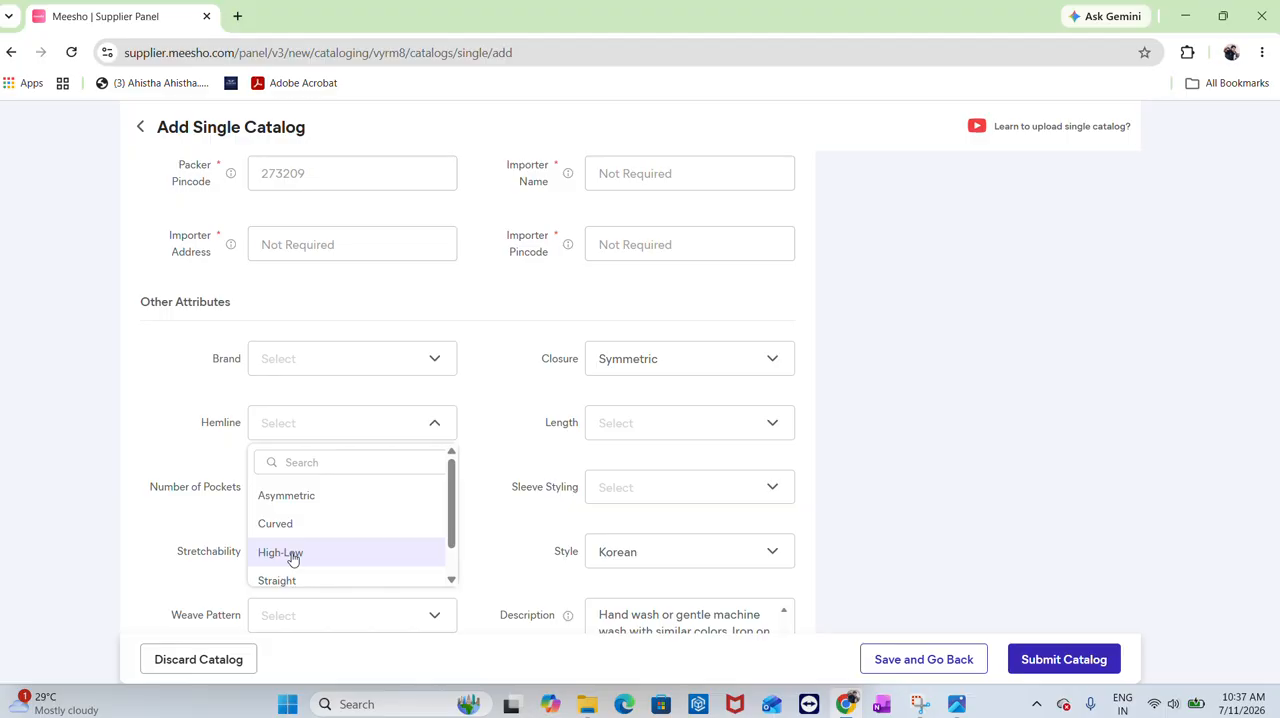
click(292, 525)
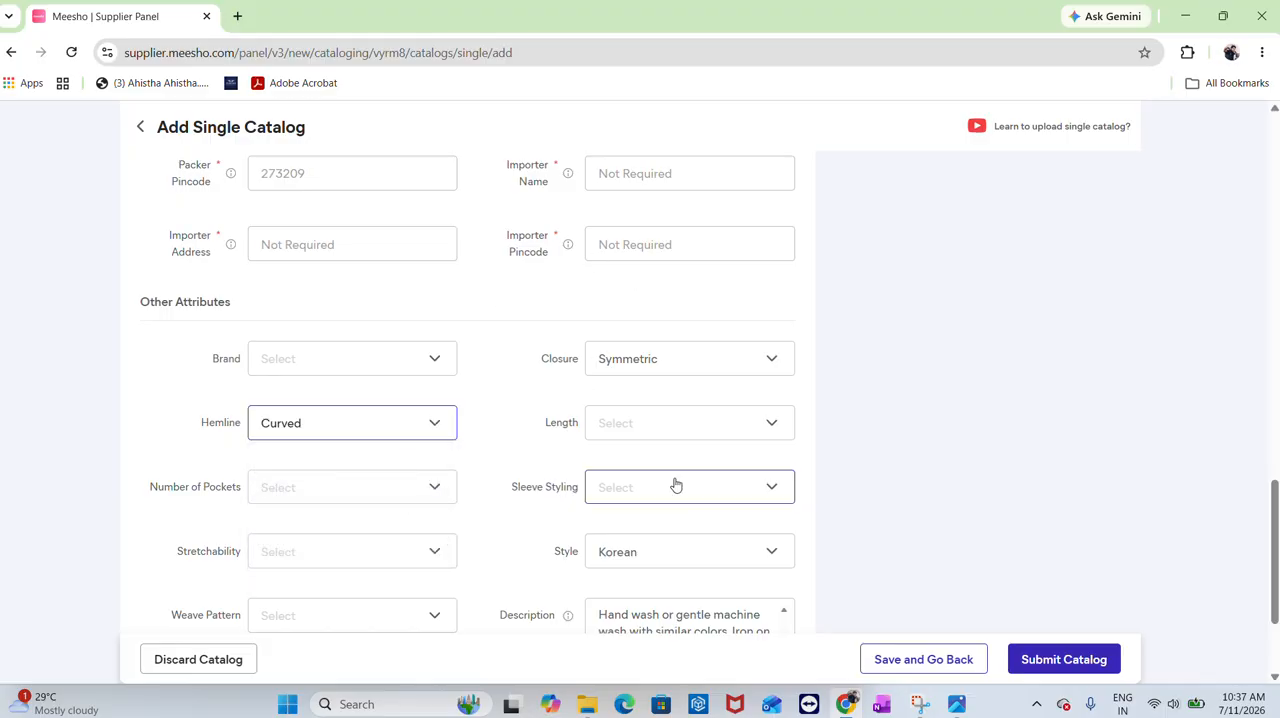
Set the Length attribute to Regular and the Number of Pockets to 1
click(656, 438)
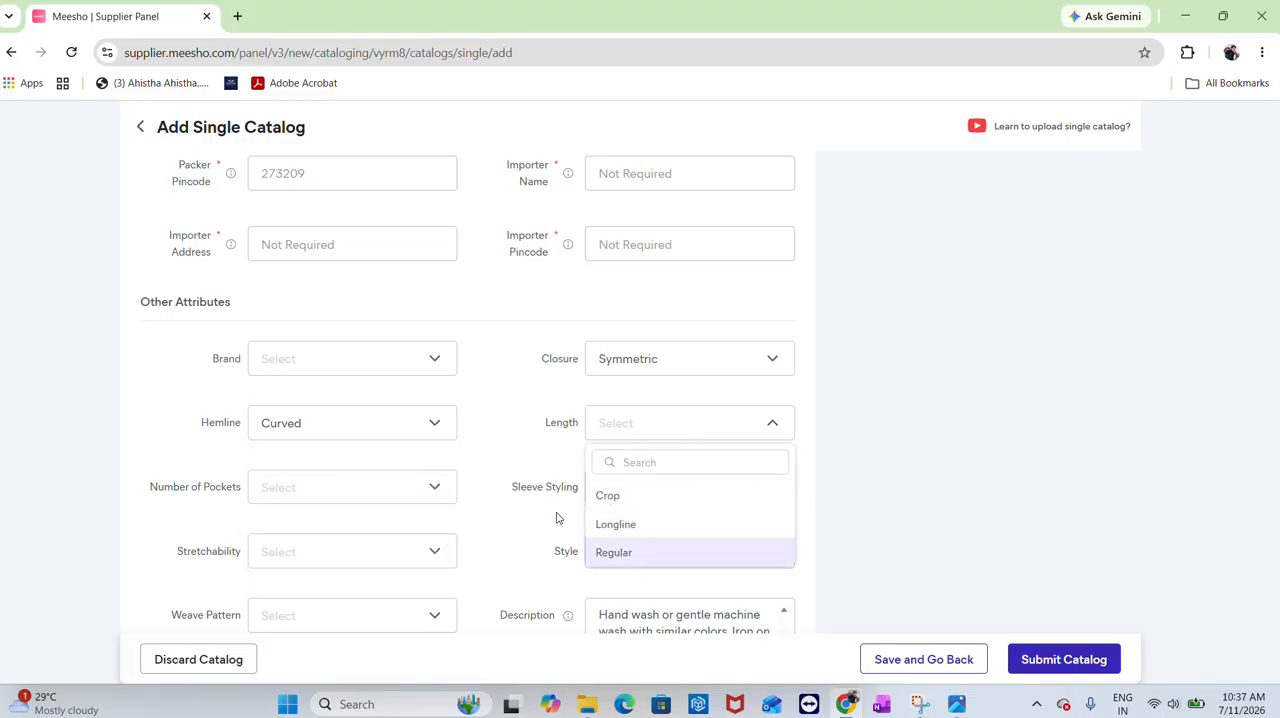
click(640, 552)
scroll(417, 437, down, 2)
click(334, 320)
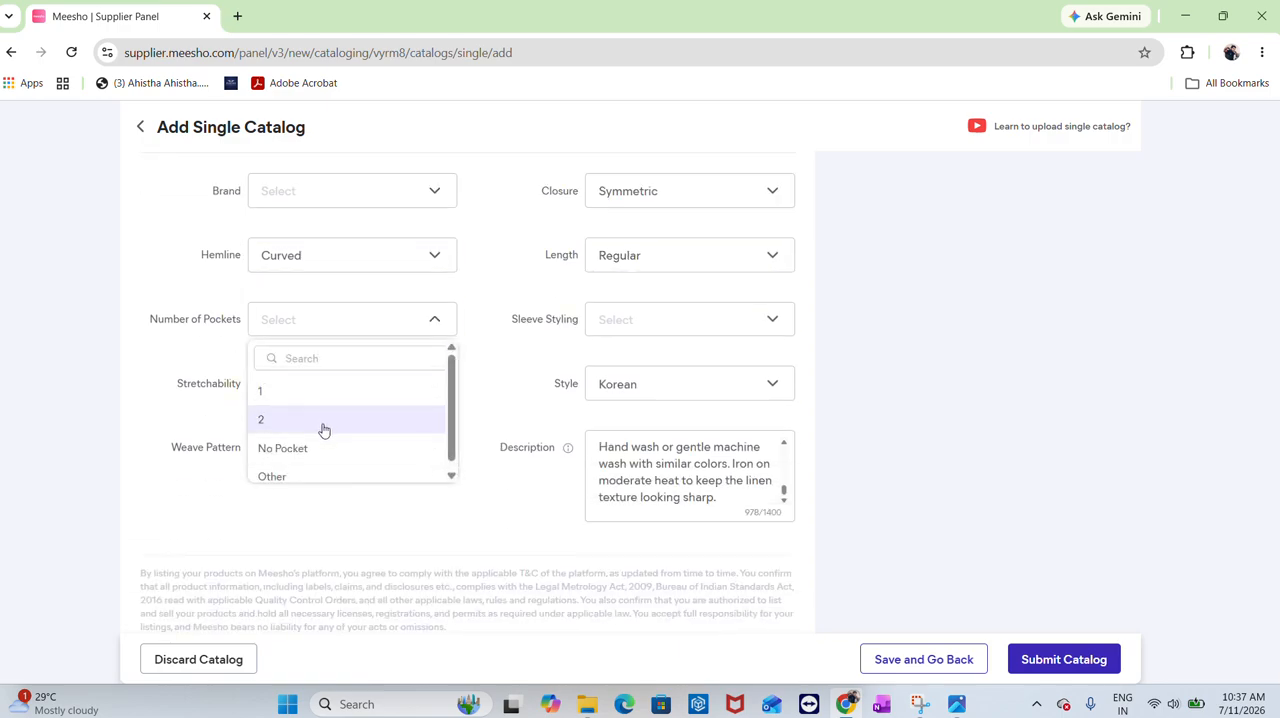
click(314, 396)
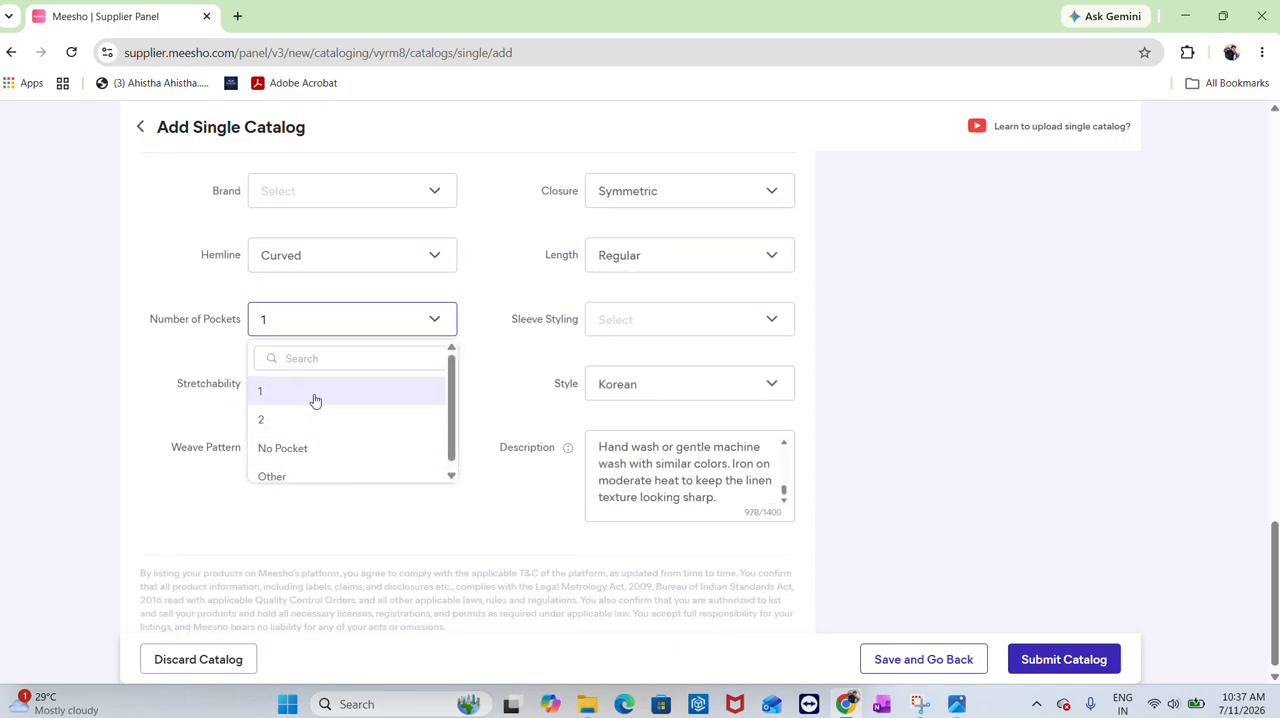
Set the Sleeve Styling attribute to Regular and Stretchability to No
click(648, 333)
scroll(640, 480, down, 2)
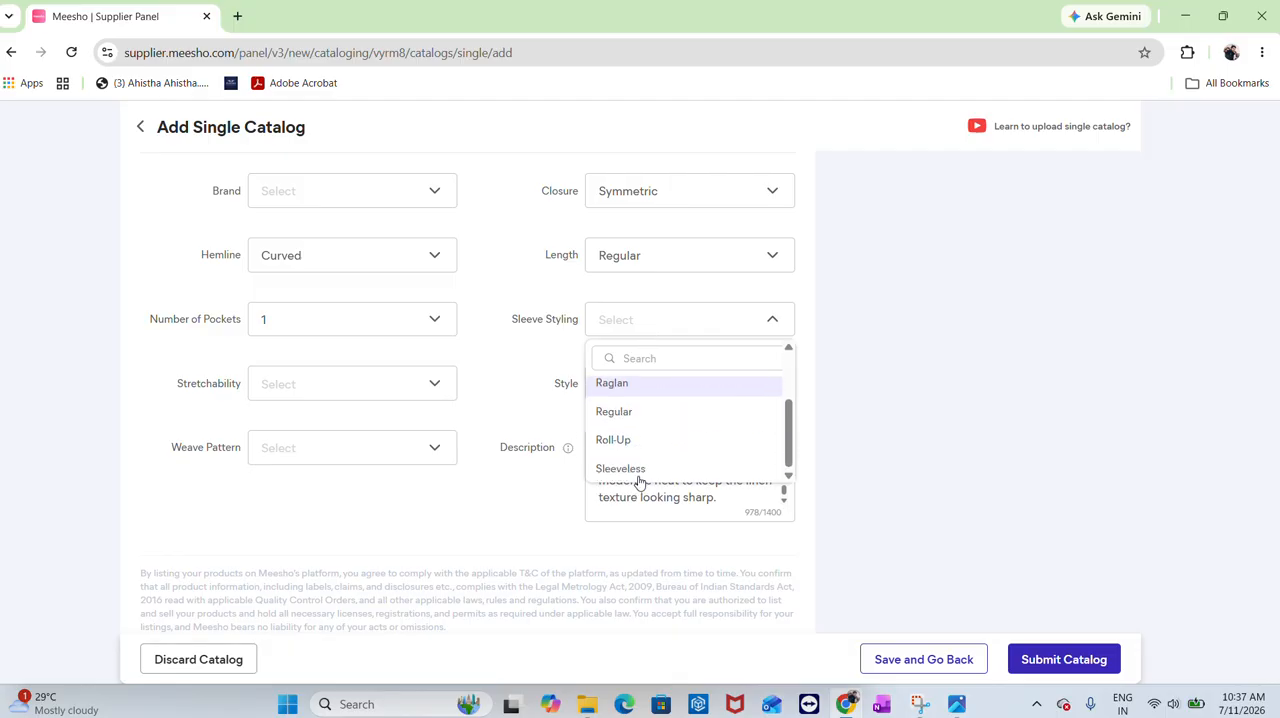
click(621, 411)
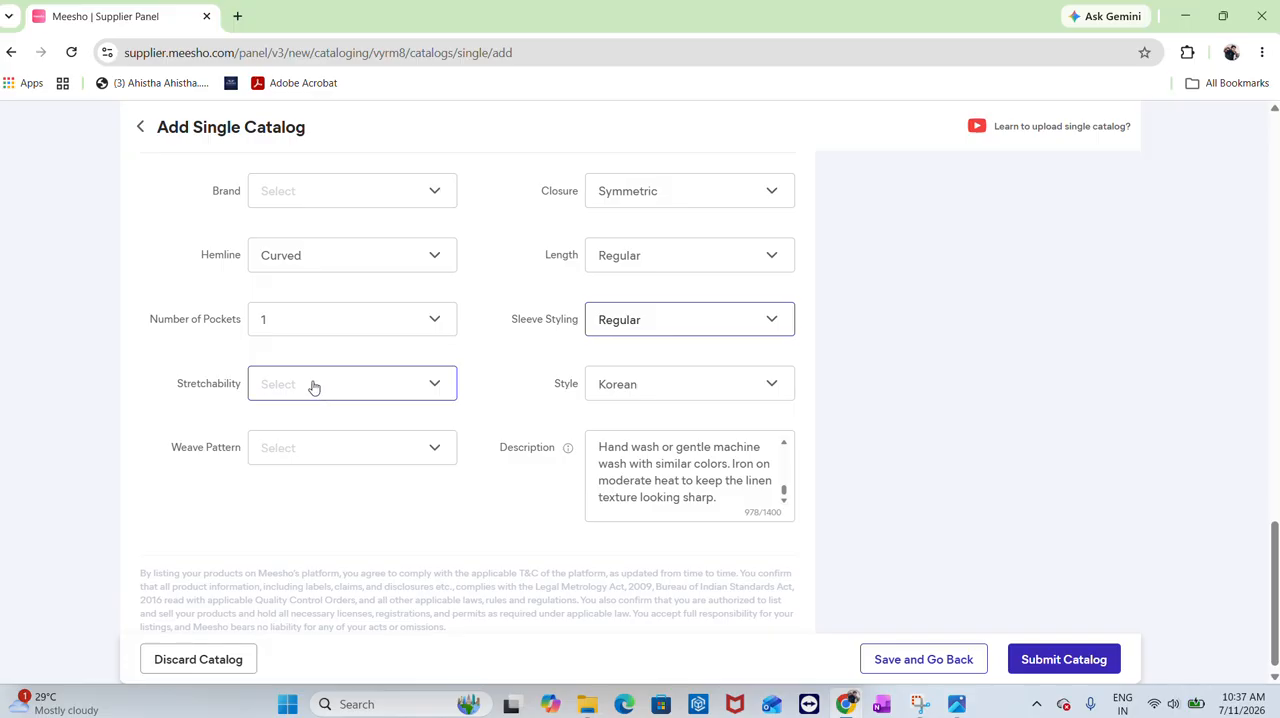
scroll(312, 392, down, 1)
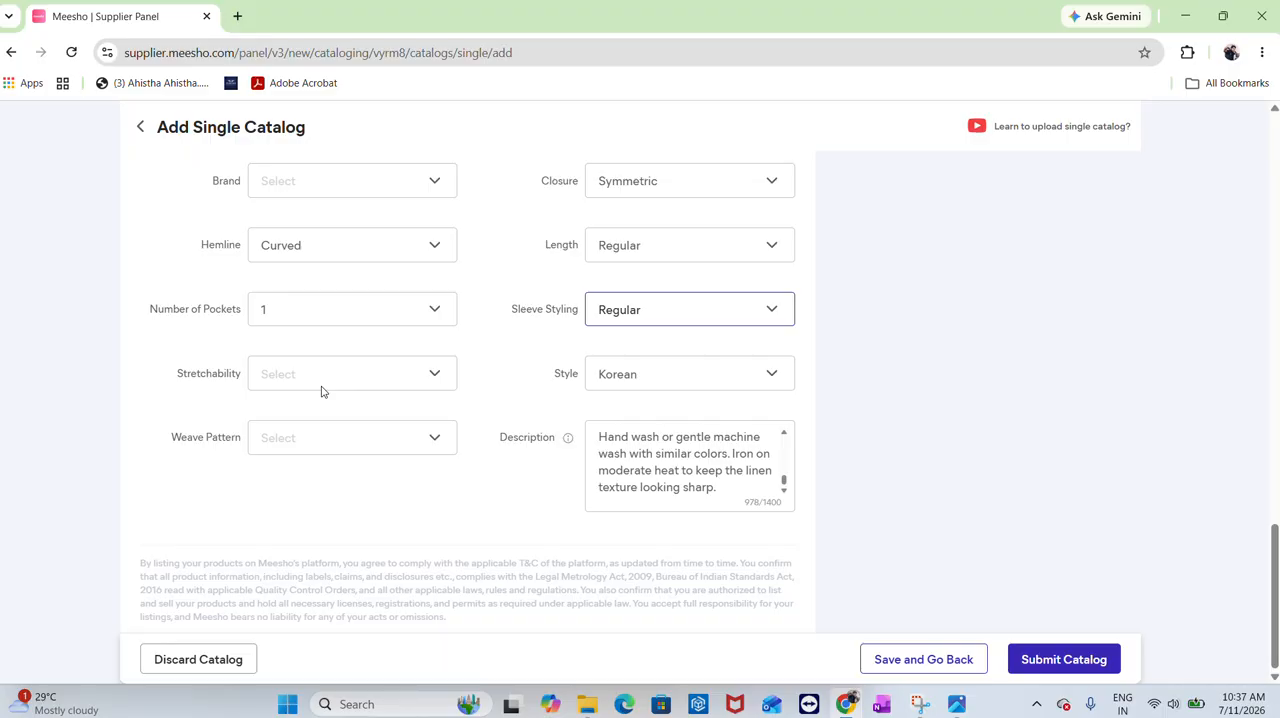
click(328, 386)
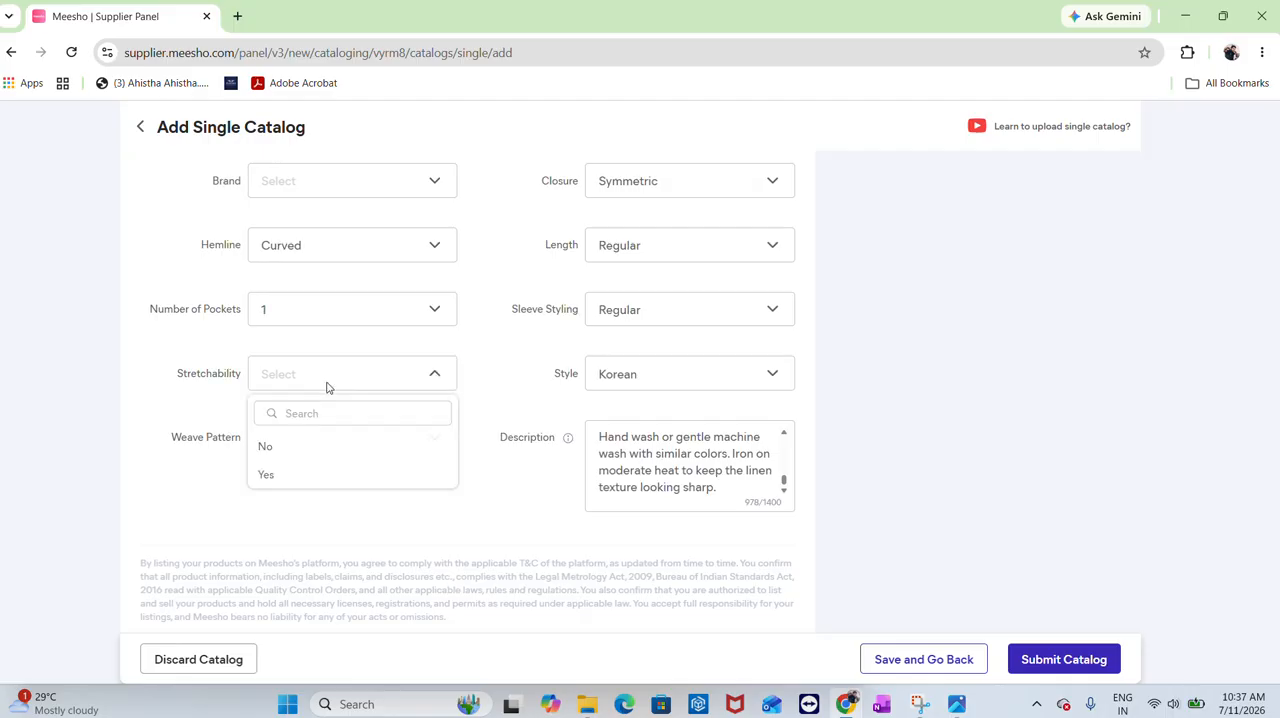
click(292, 449)
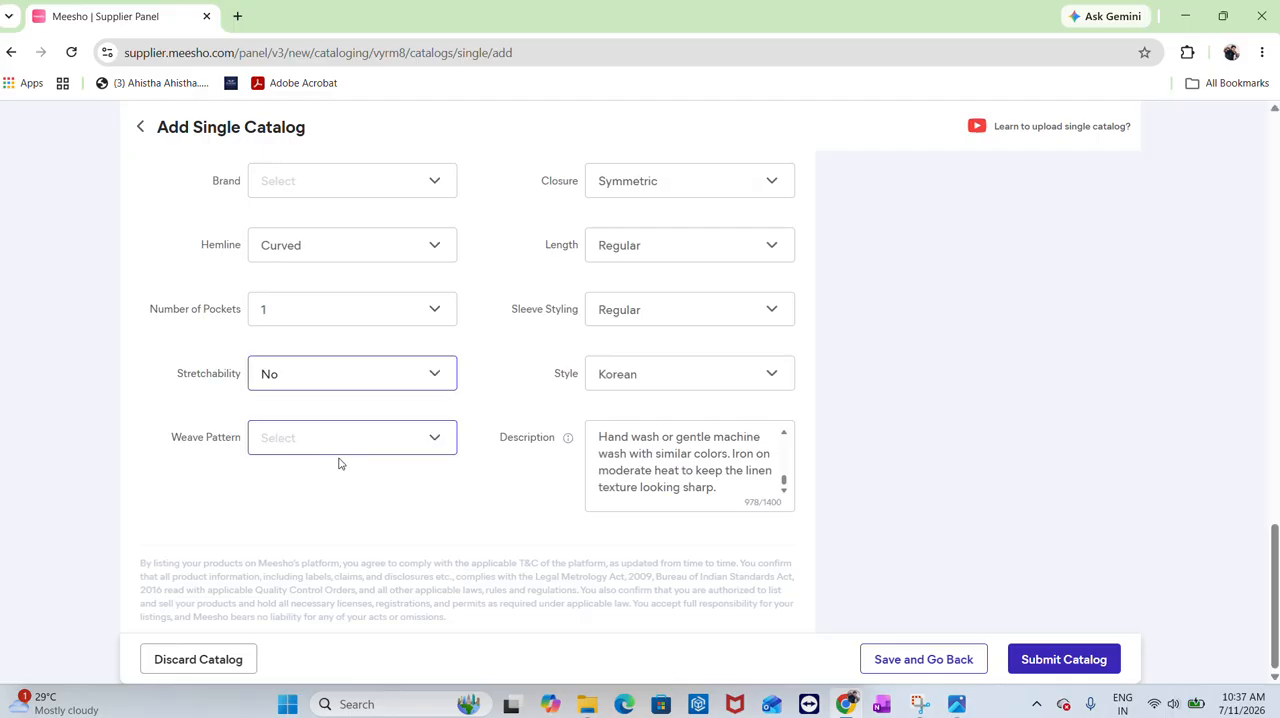
Set the Weave Pattern attribute to Regular
click(346, 451)
scroll(357, 530, down, 3)
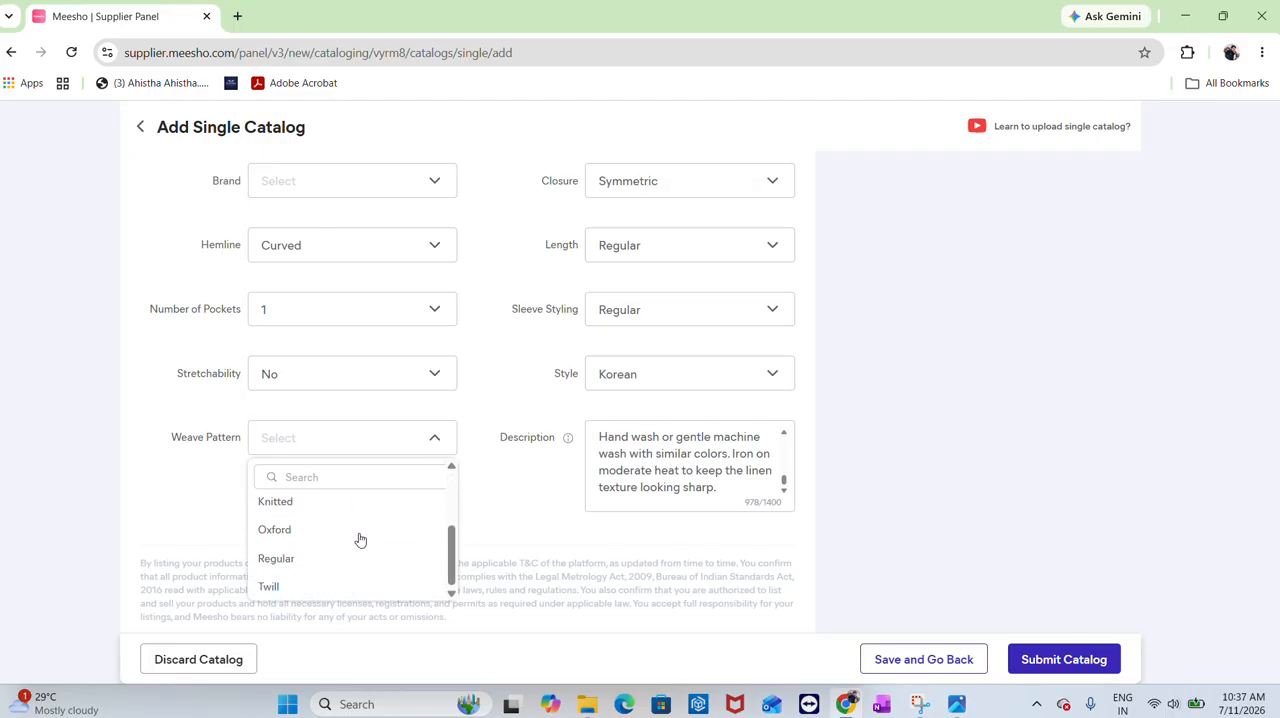
click(309, 569)
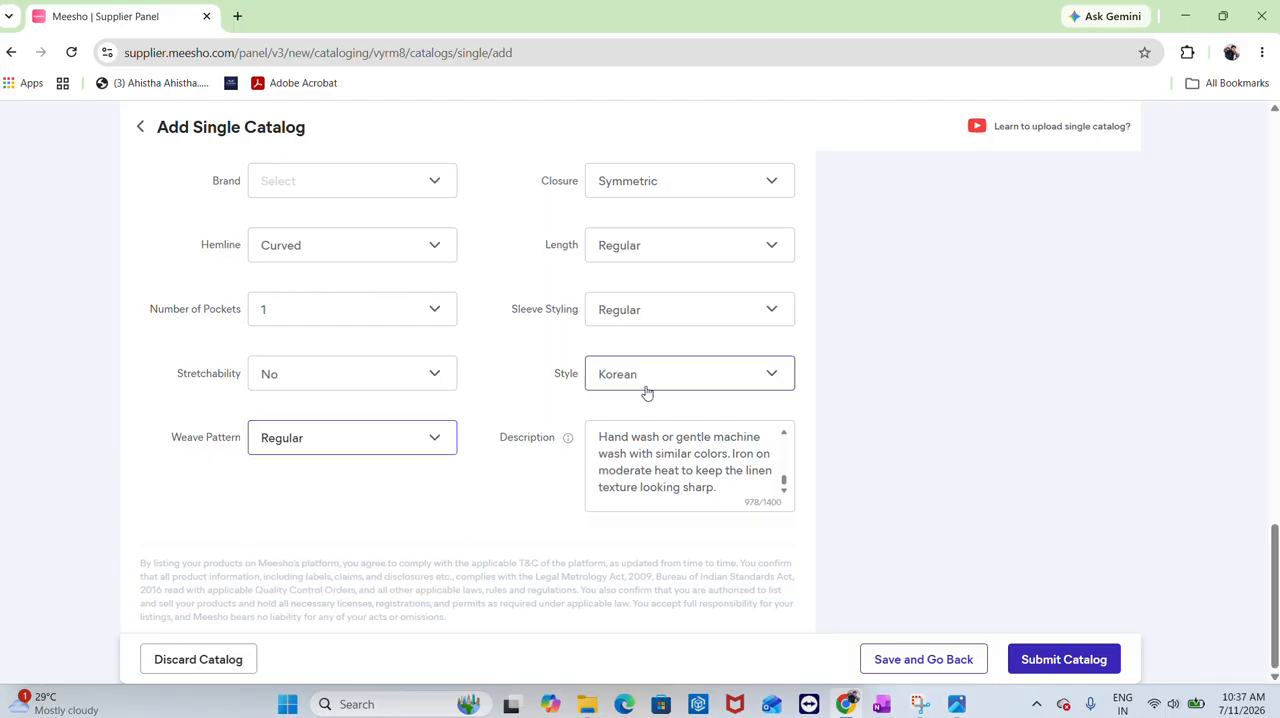
Add two more product images from the Downloads folder, the 05_37_23 PM and 05_39_49 PM ChatGPT images
scroll(646, 391, up, 10)
scroll(646, 391, up, 5)
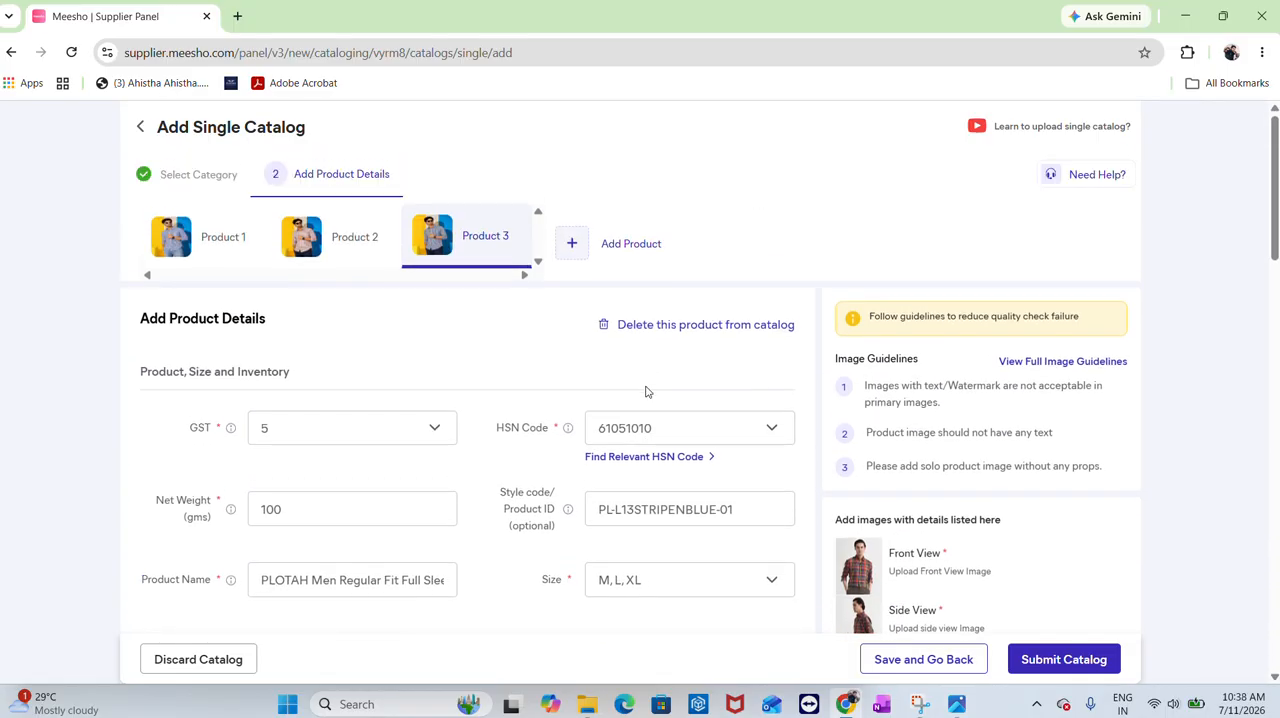
scroll(646, 389, down, 5)
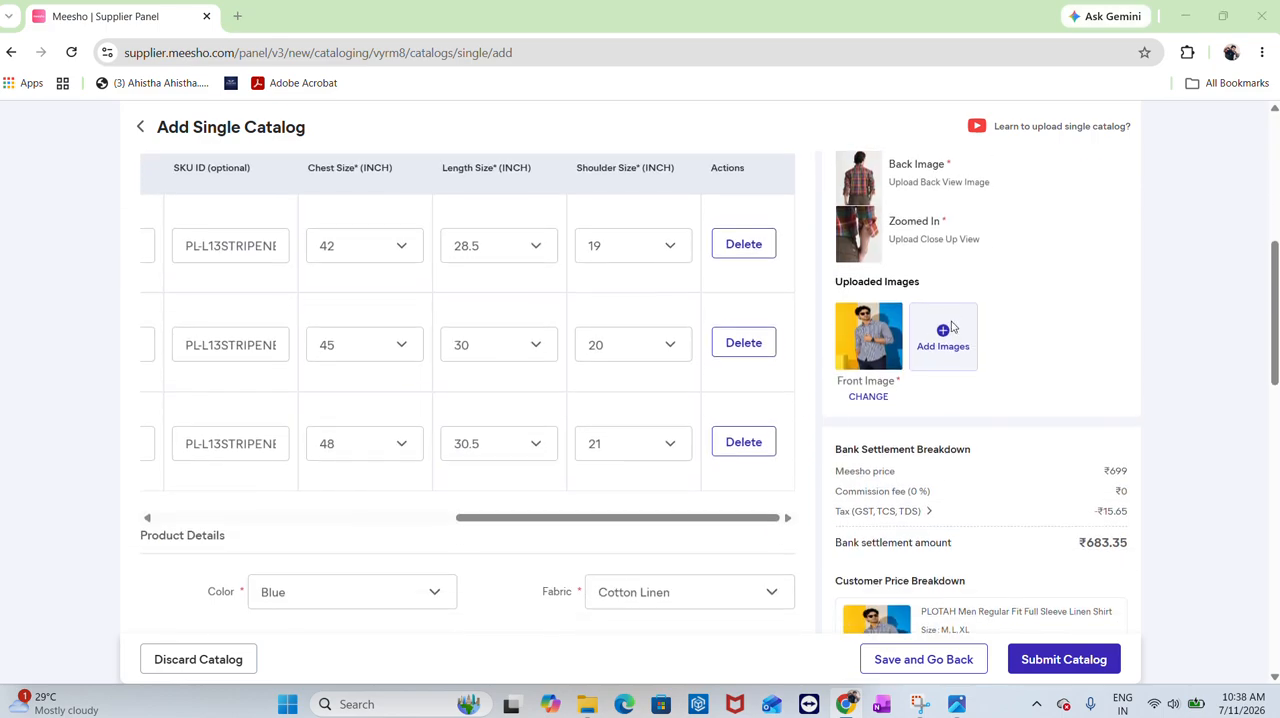
click(950, 325)
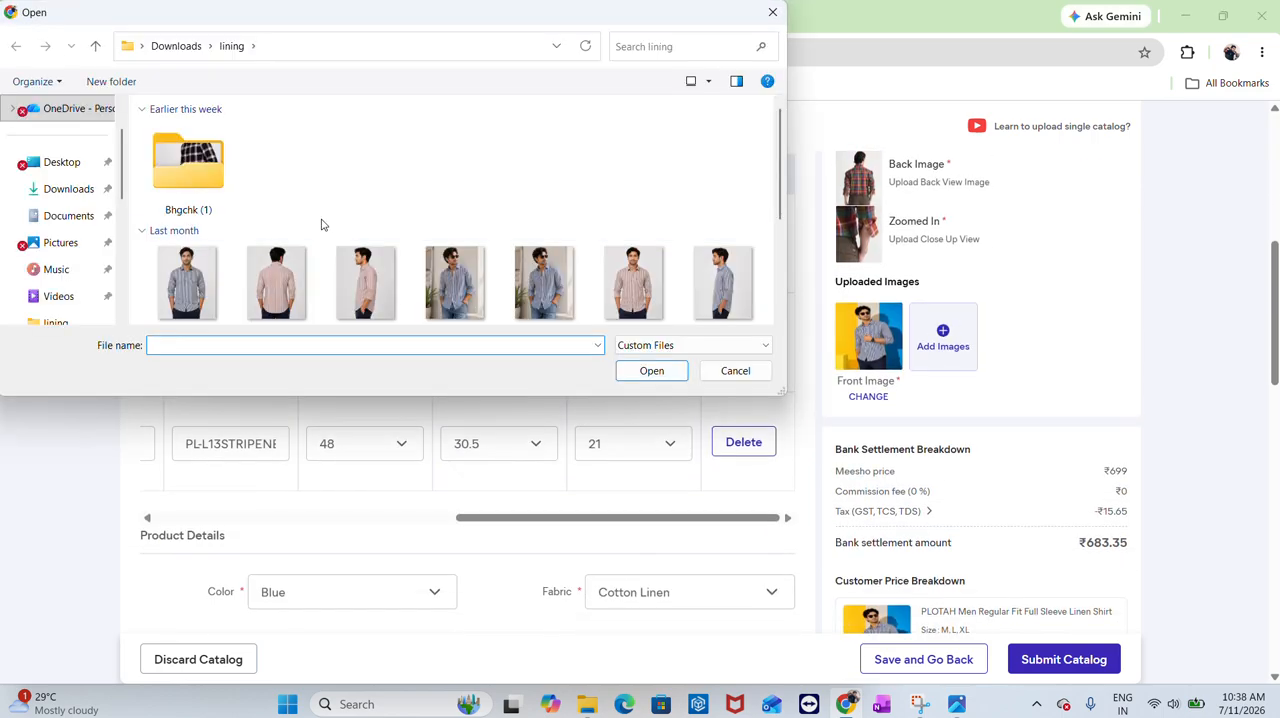
scroll(322, 225, down, 1)
scroll(545, 270, down, 1)
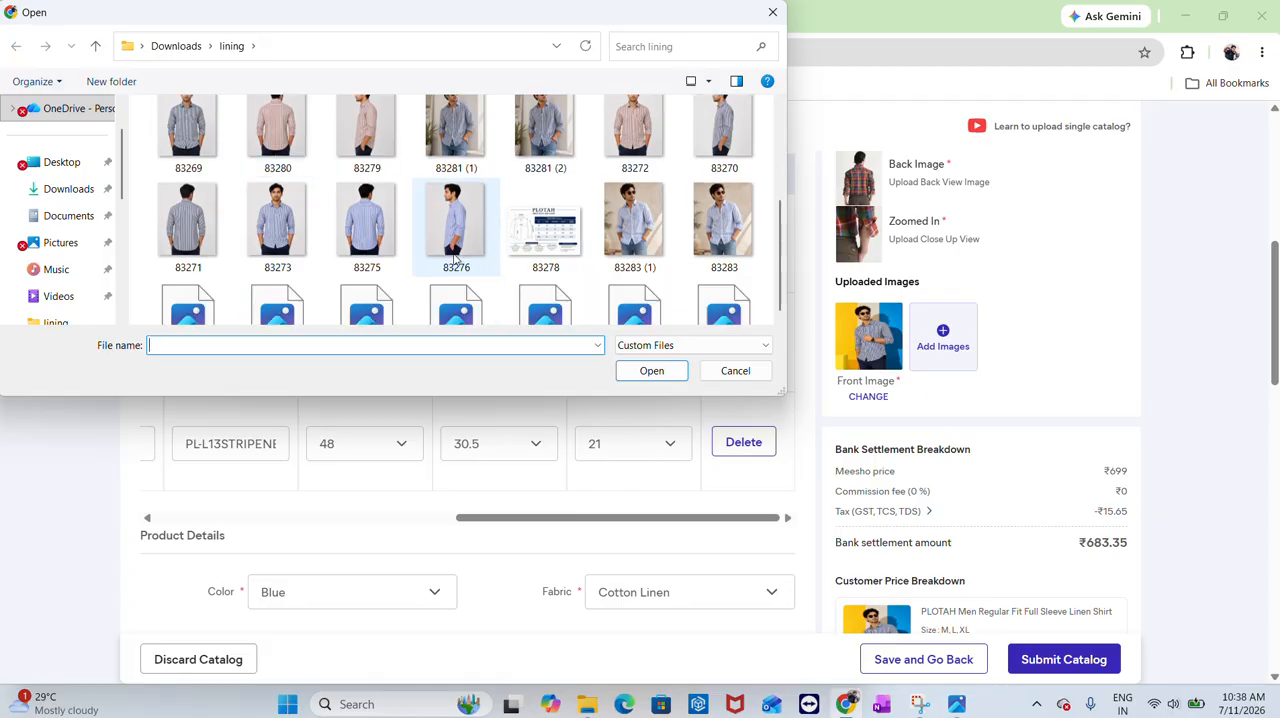
scroll(323, 240, up, 3)
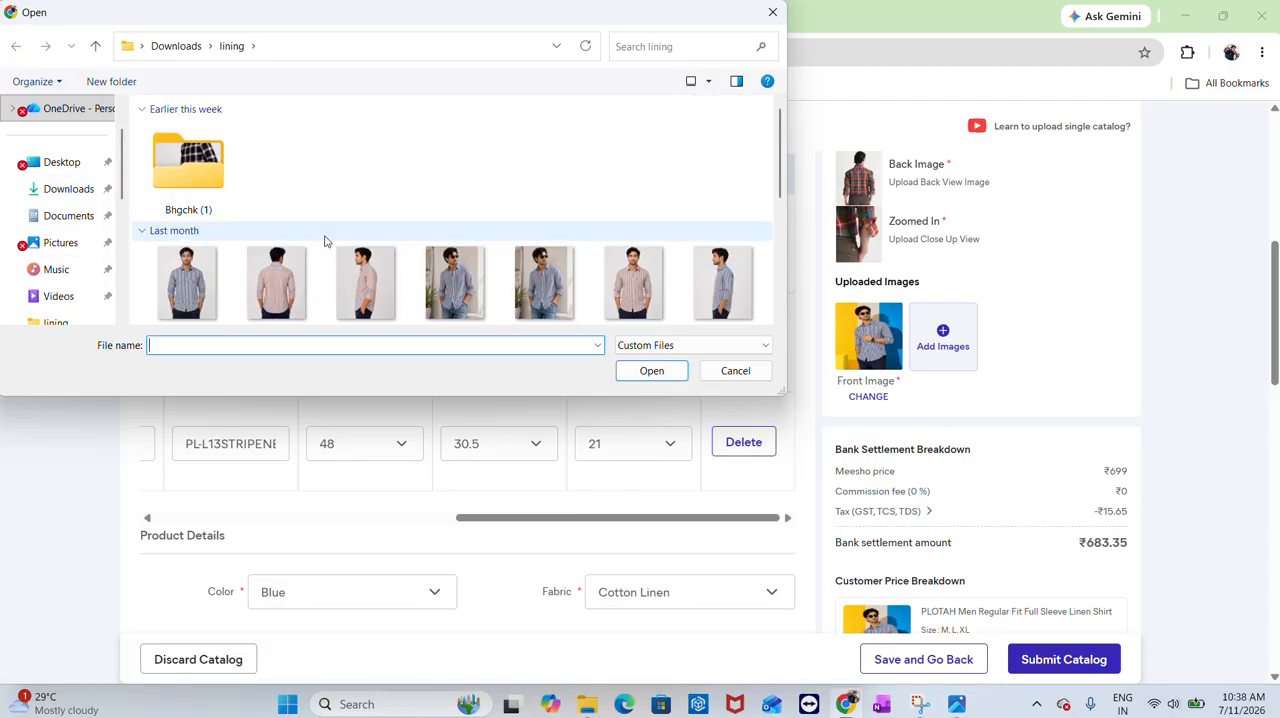
click(170, 46)
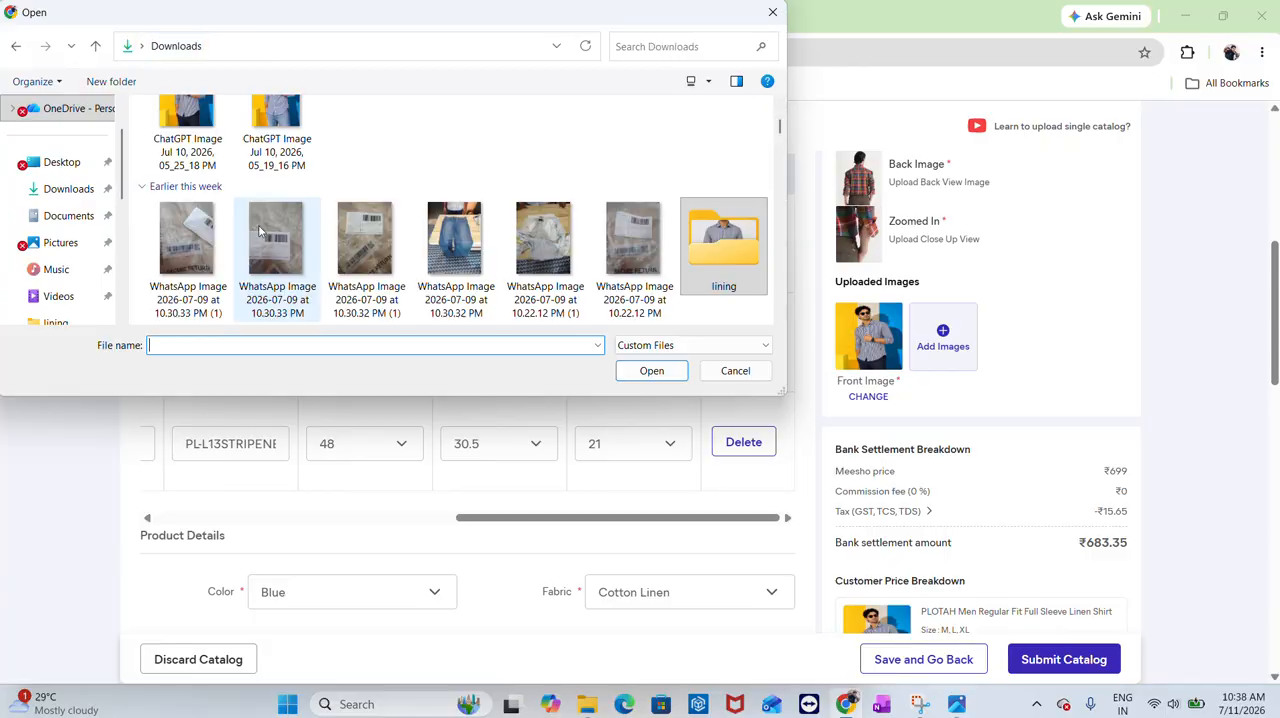
scroll(330, 240, up, 2)
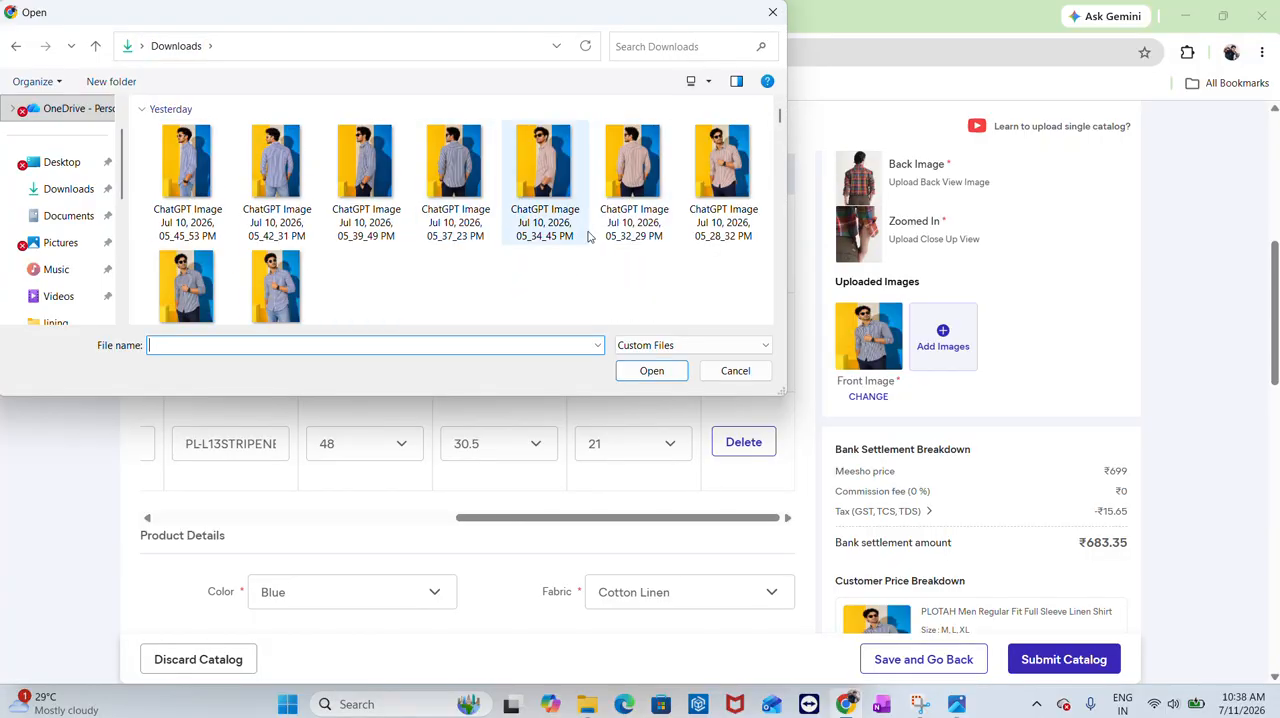
double_click(428, 165)
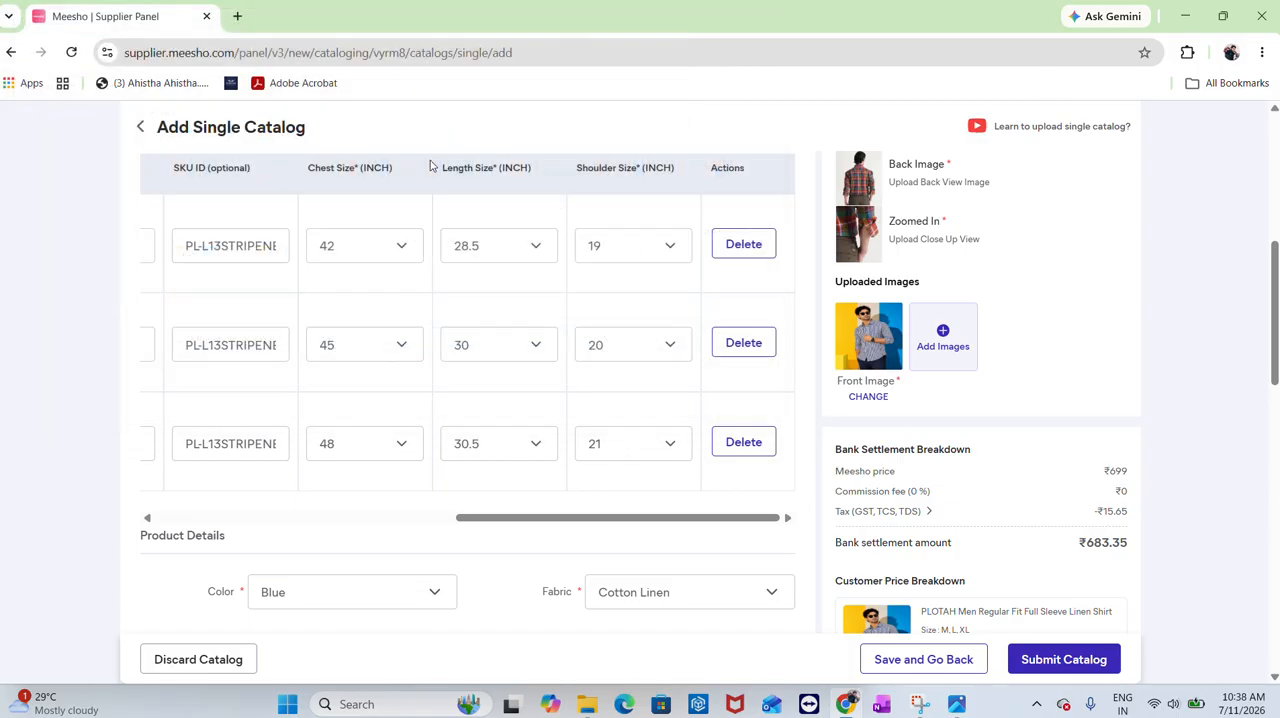
click(1003, 337)
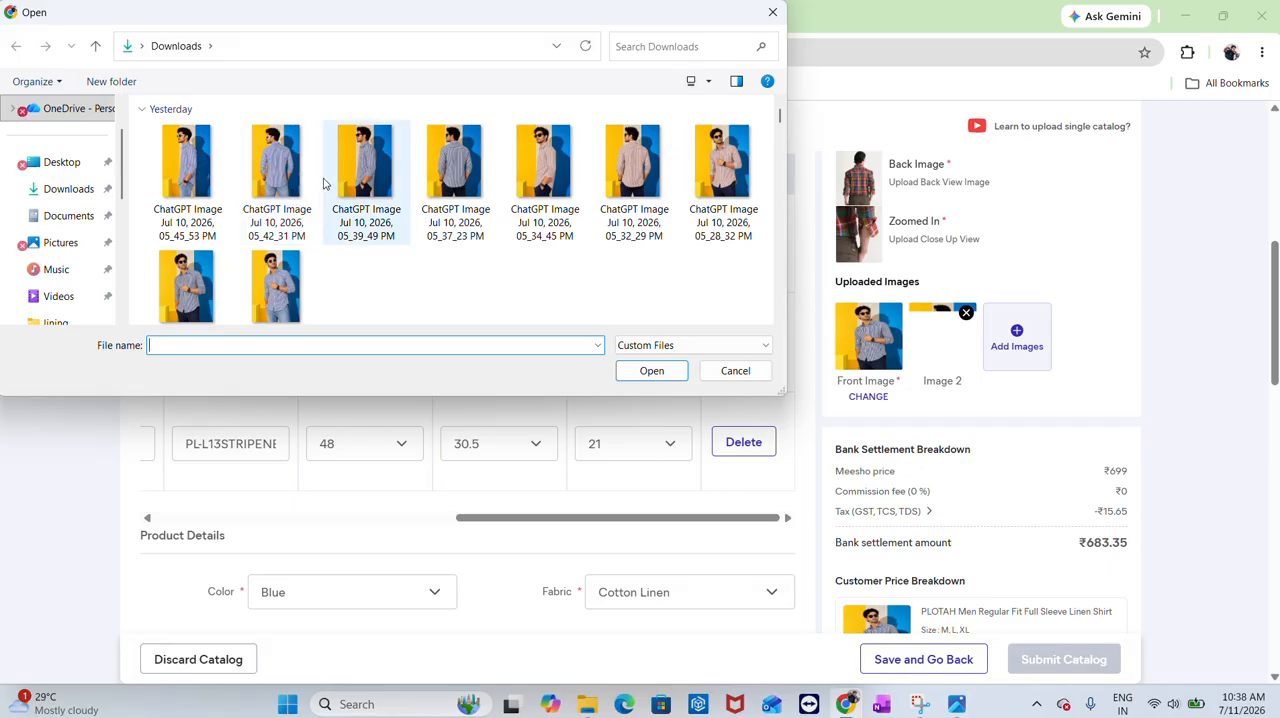
double_click(365, 190)
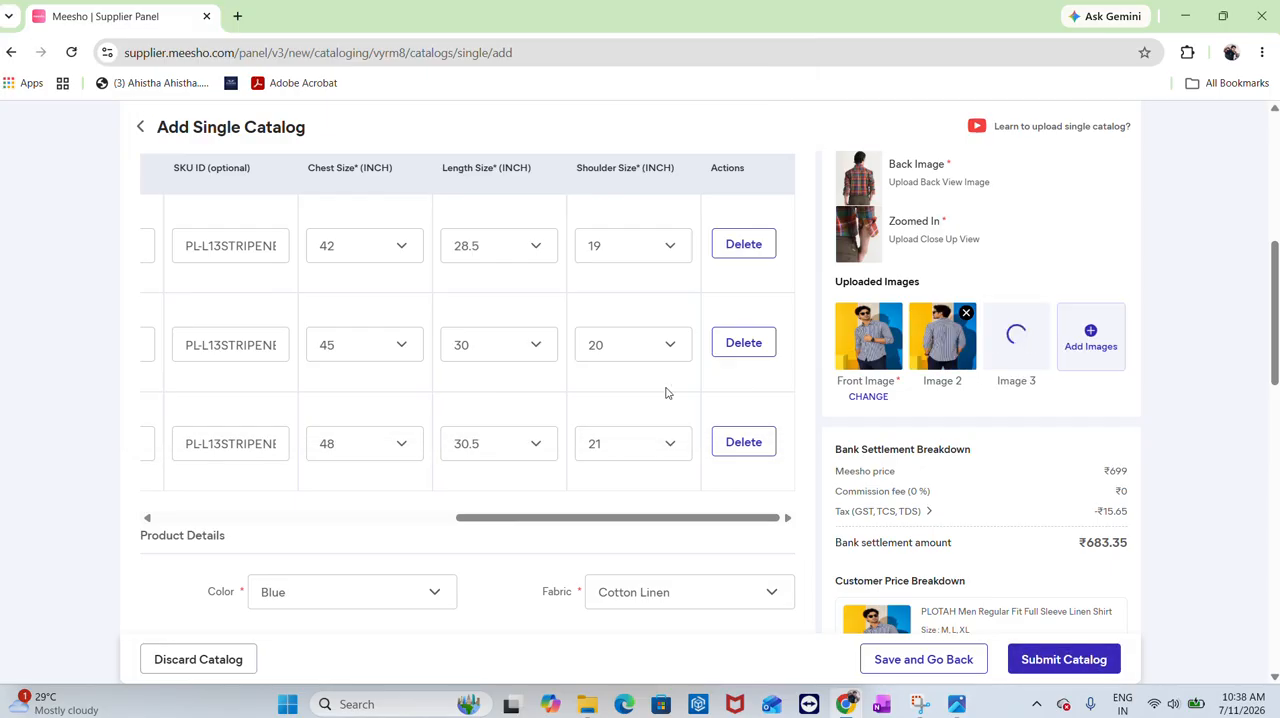
Review the filled form and submit the catalog
scroll(705, 430, up, 10)
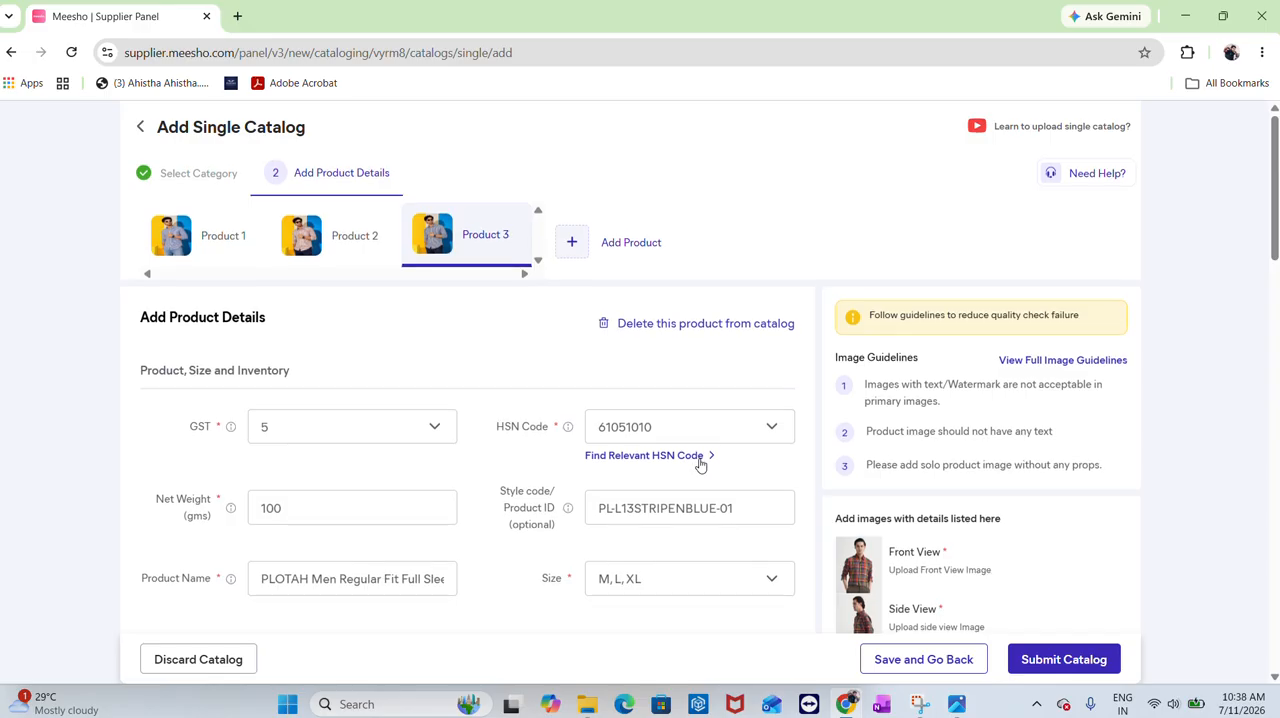
scroll(701, 464, down, 15)
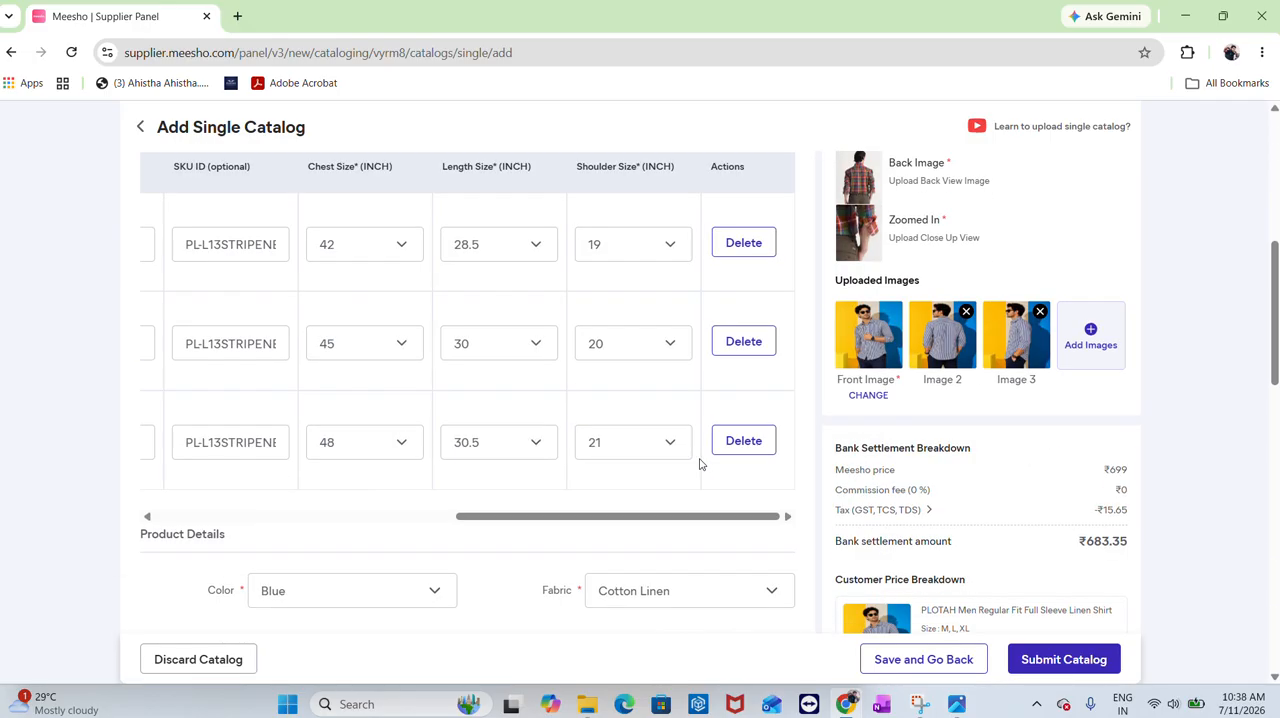
scroll(701, 464, down, 4)
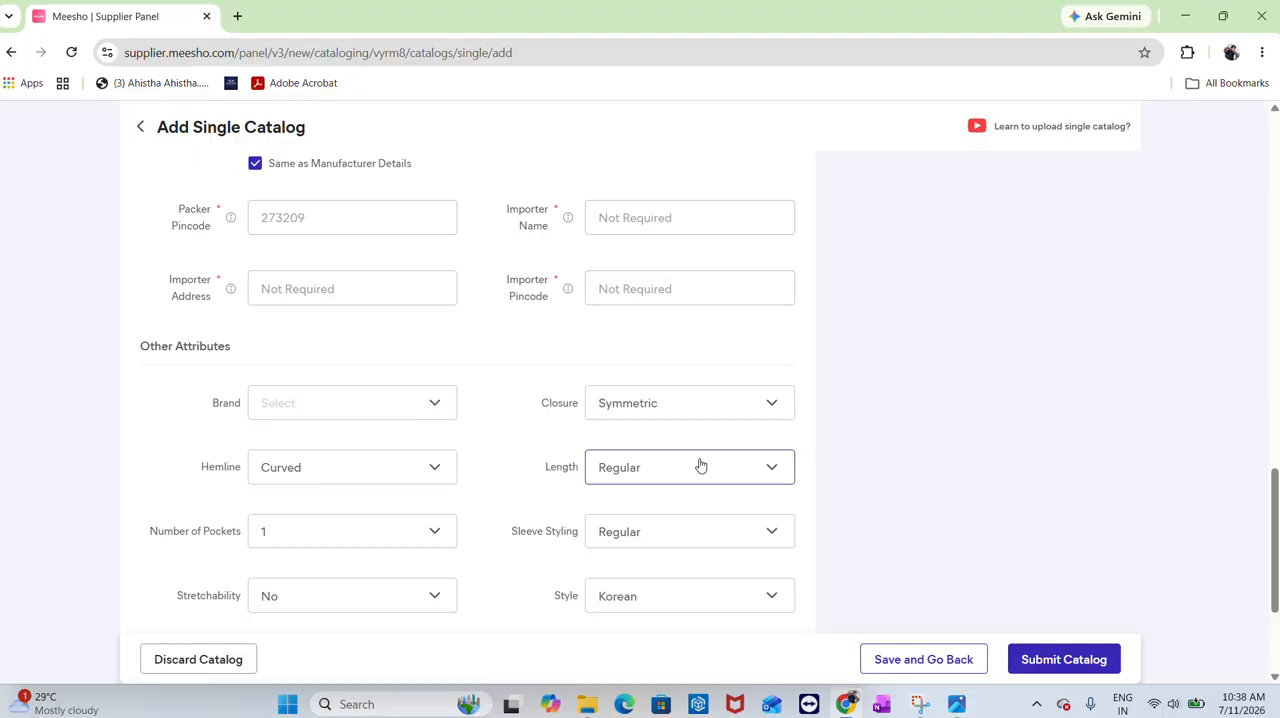
scroll(701, 464, up, 3)
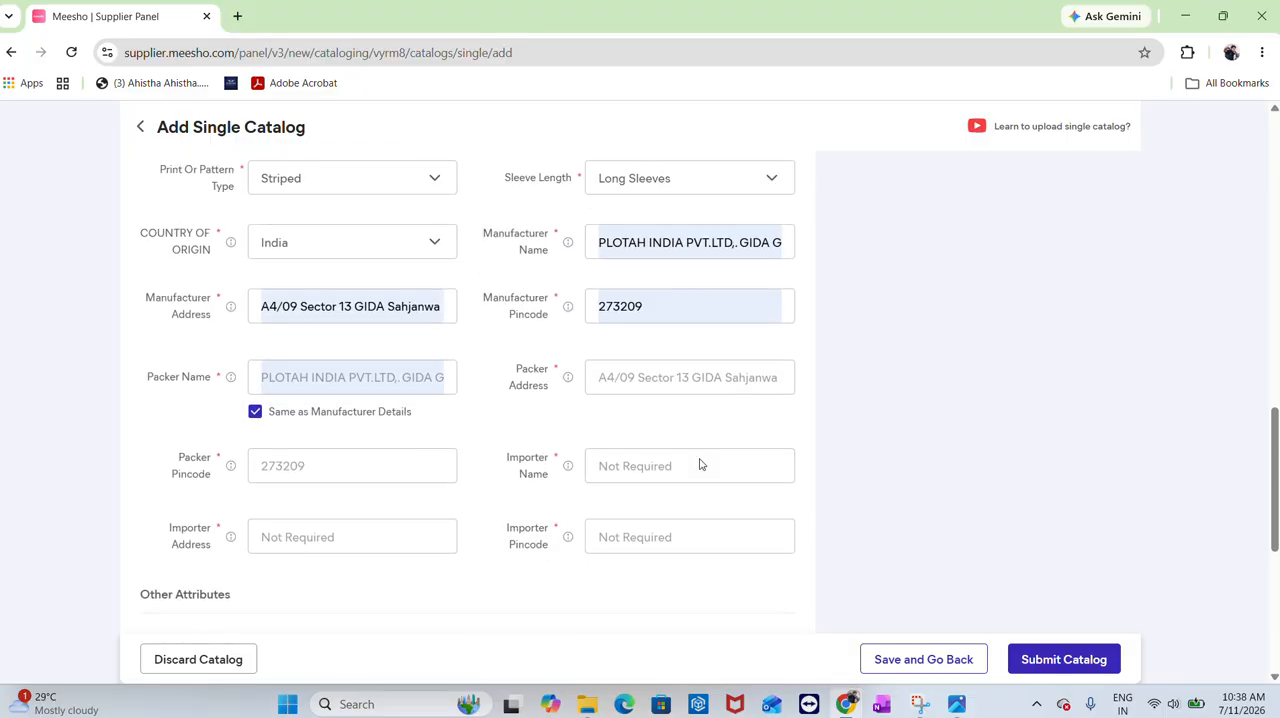
click(1052, 662)
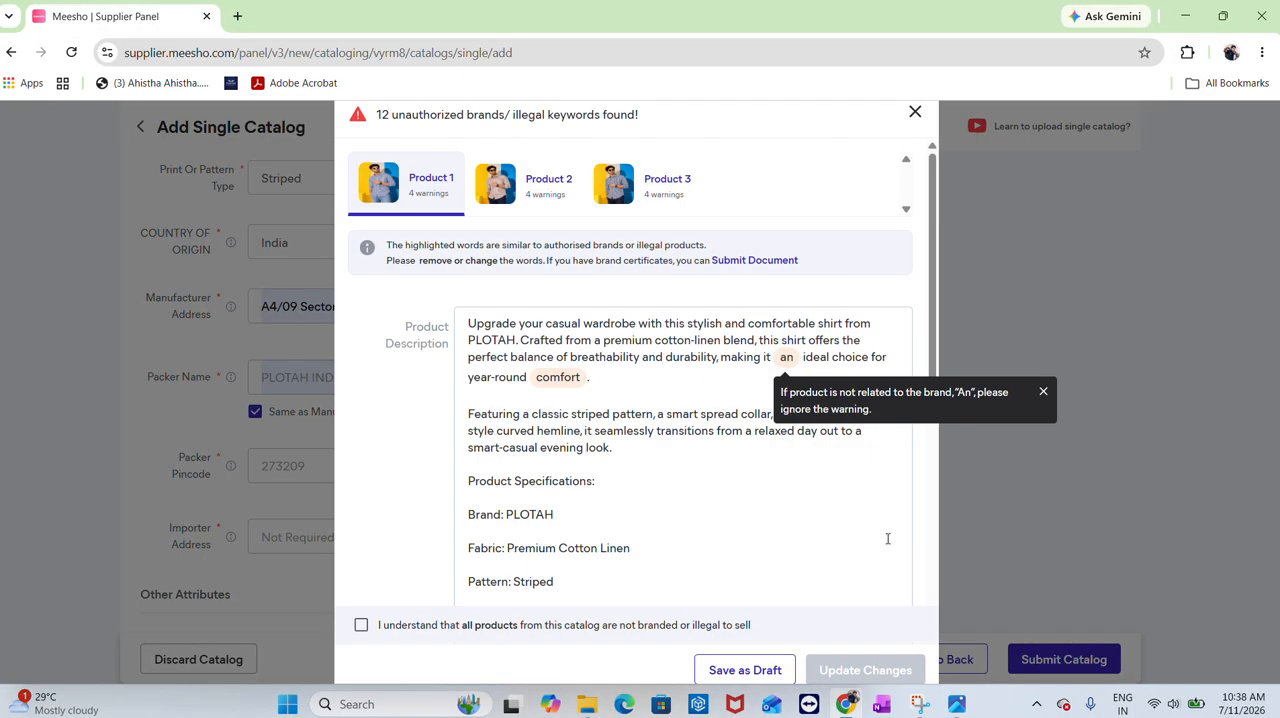
Alter the flagged words "an", "Care" and "colors" in Product 1's description by deleting a letter from each
click(787, 357)
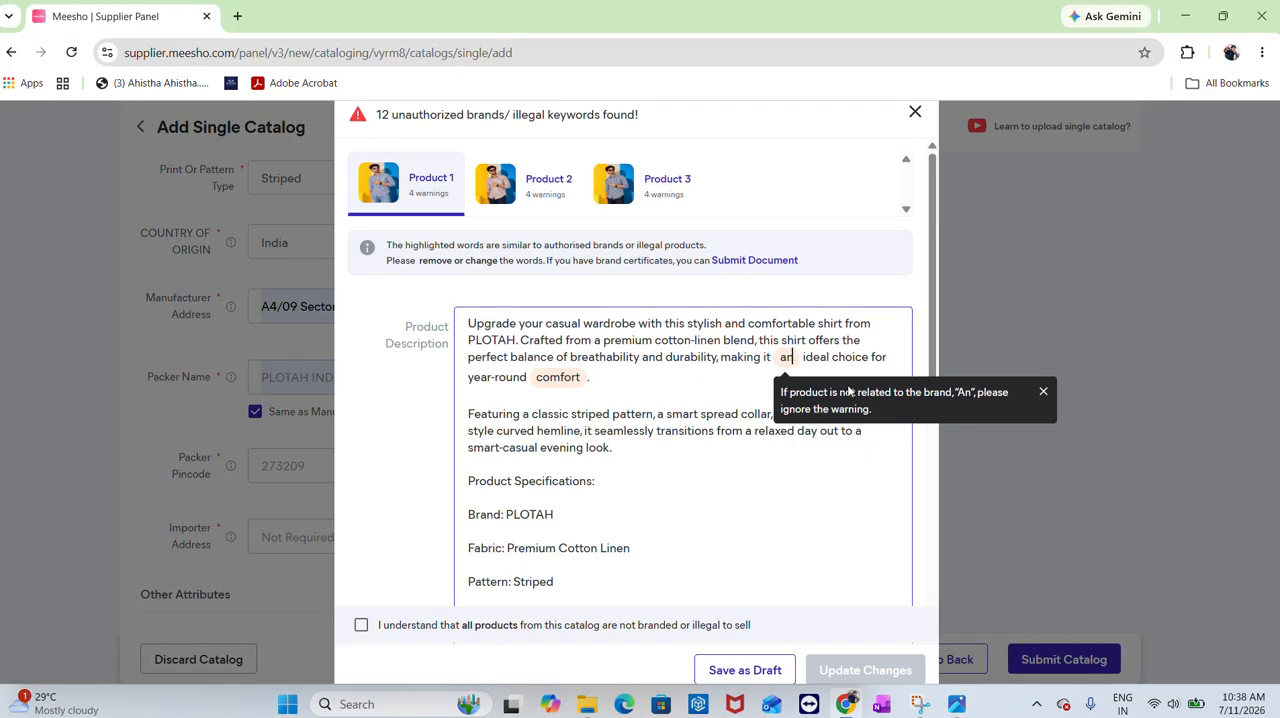
key(BackSpace)
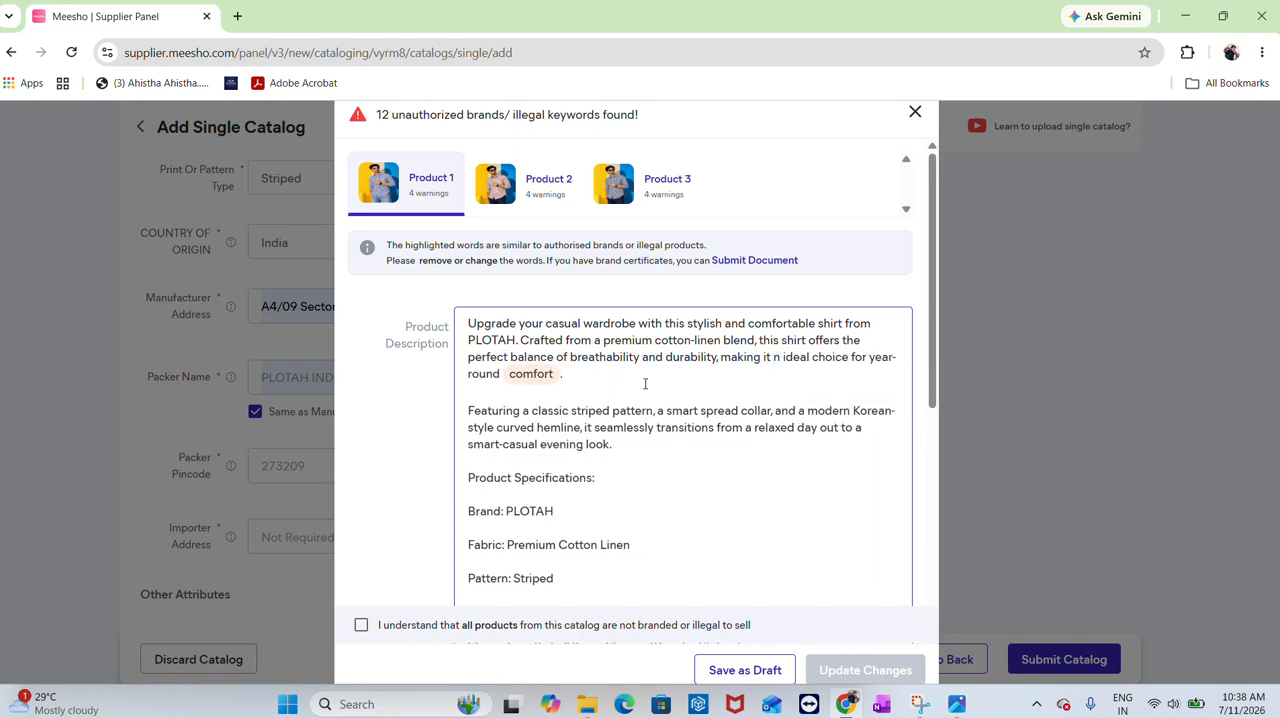
mouse_move(541, 378)
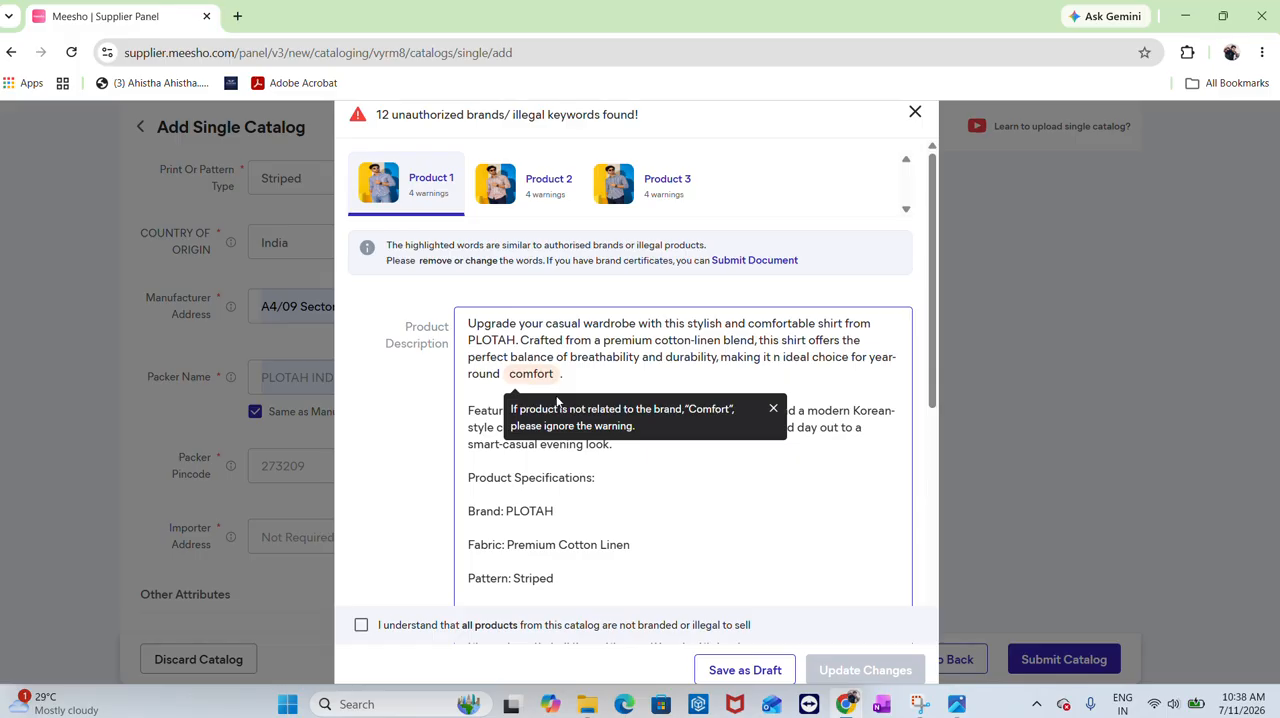
scroll(557, 420, down, 6)
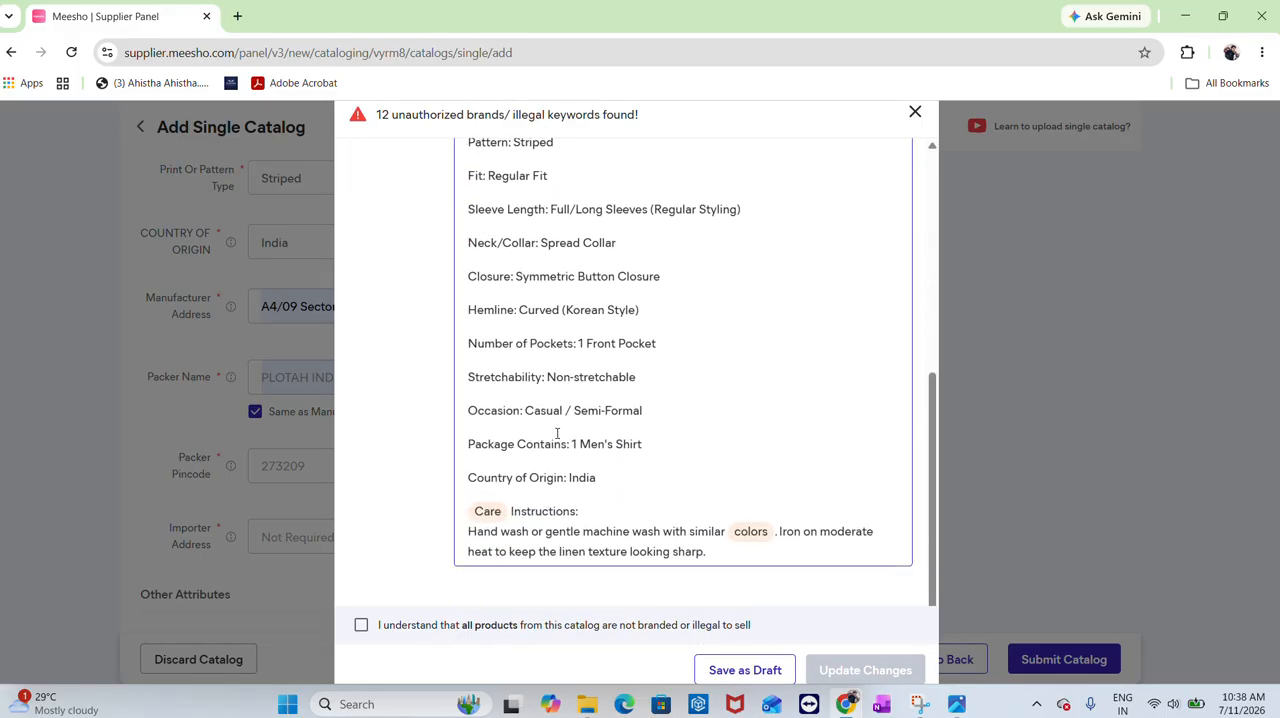
mouse_move(487, 511)
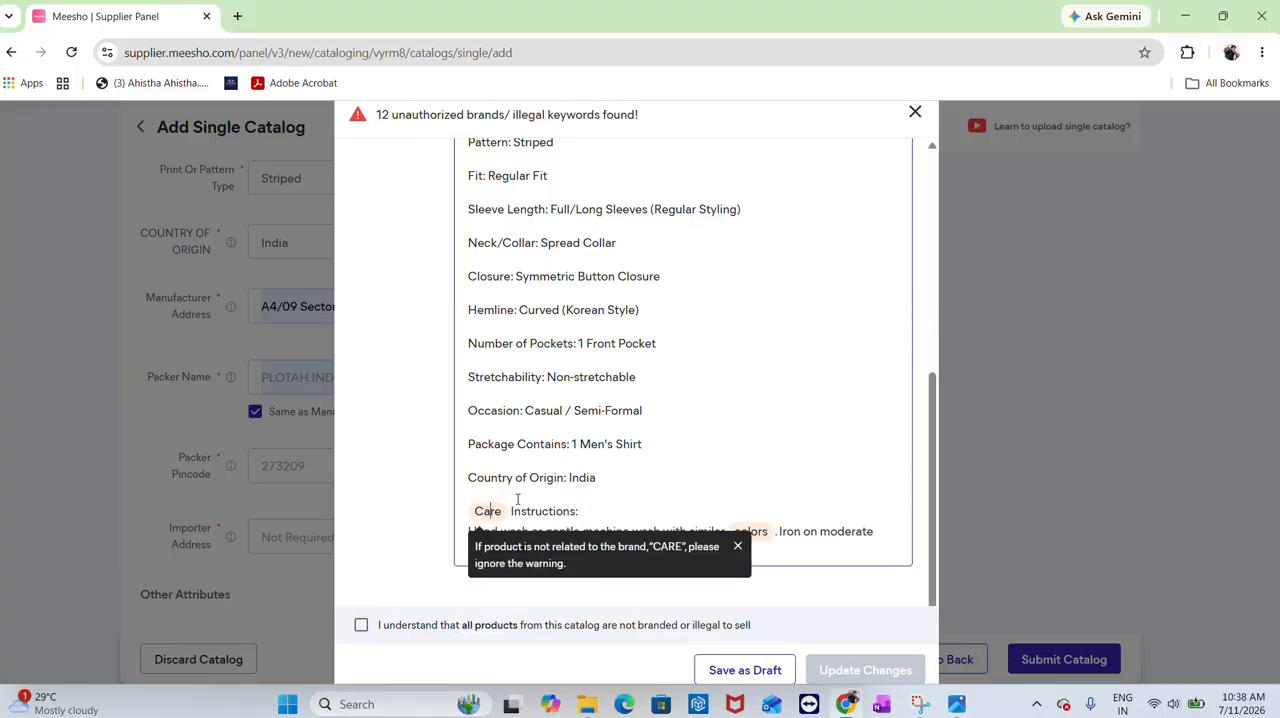
key(BackSpace)
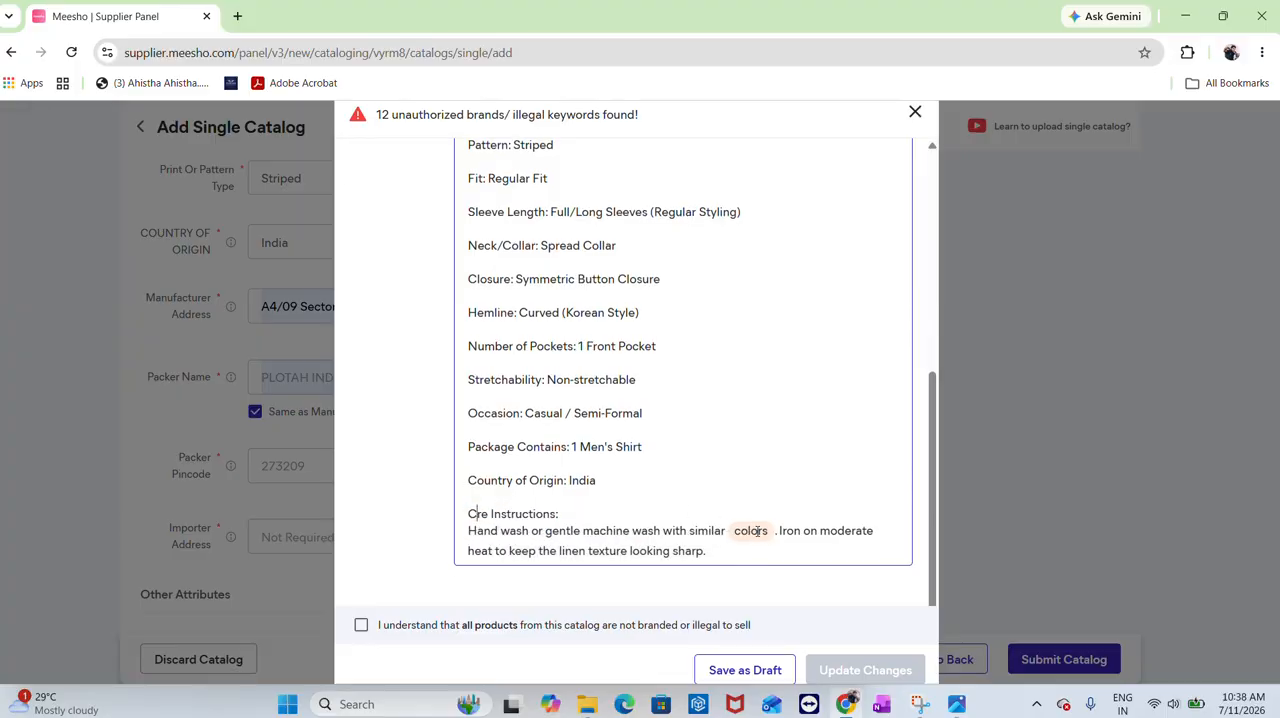
click(757, 531)
key(BackSpace)
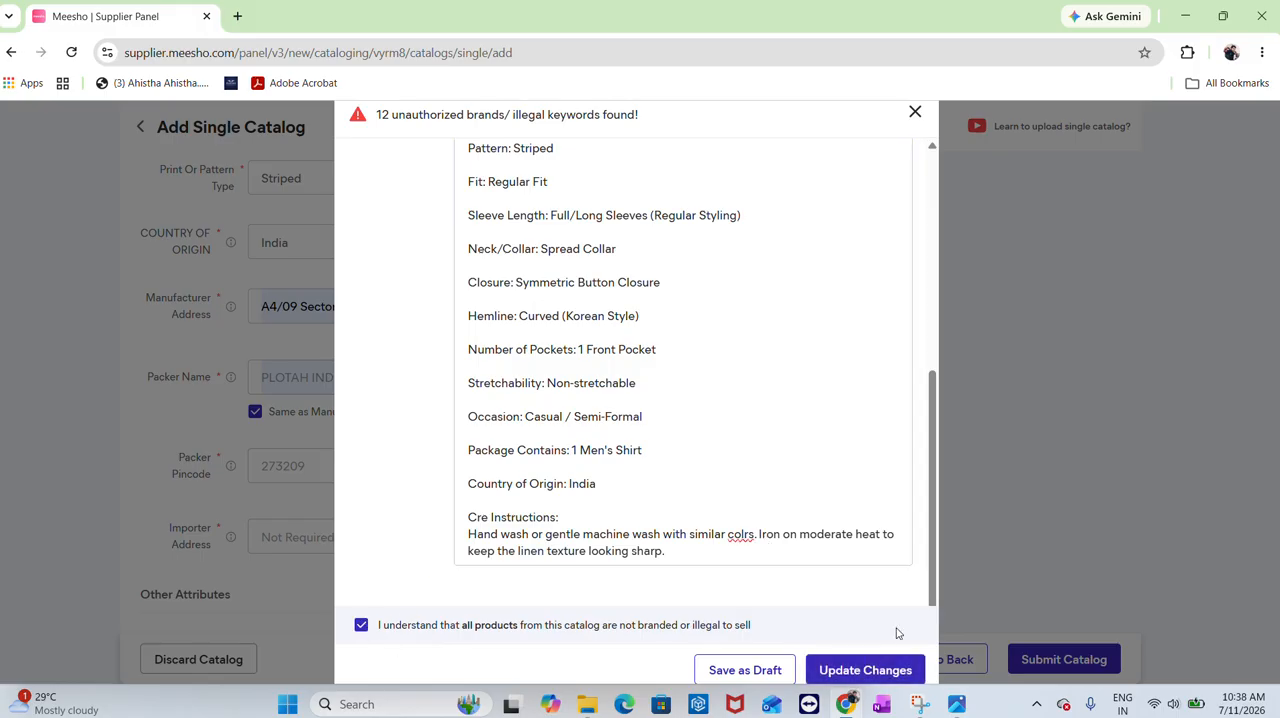
Update the changes and proceed with submitting the catalog for quality check
click(851, 668)
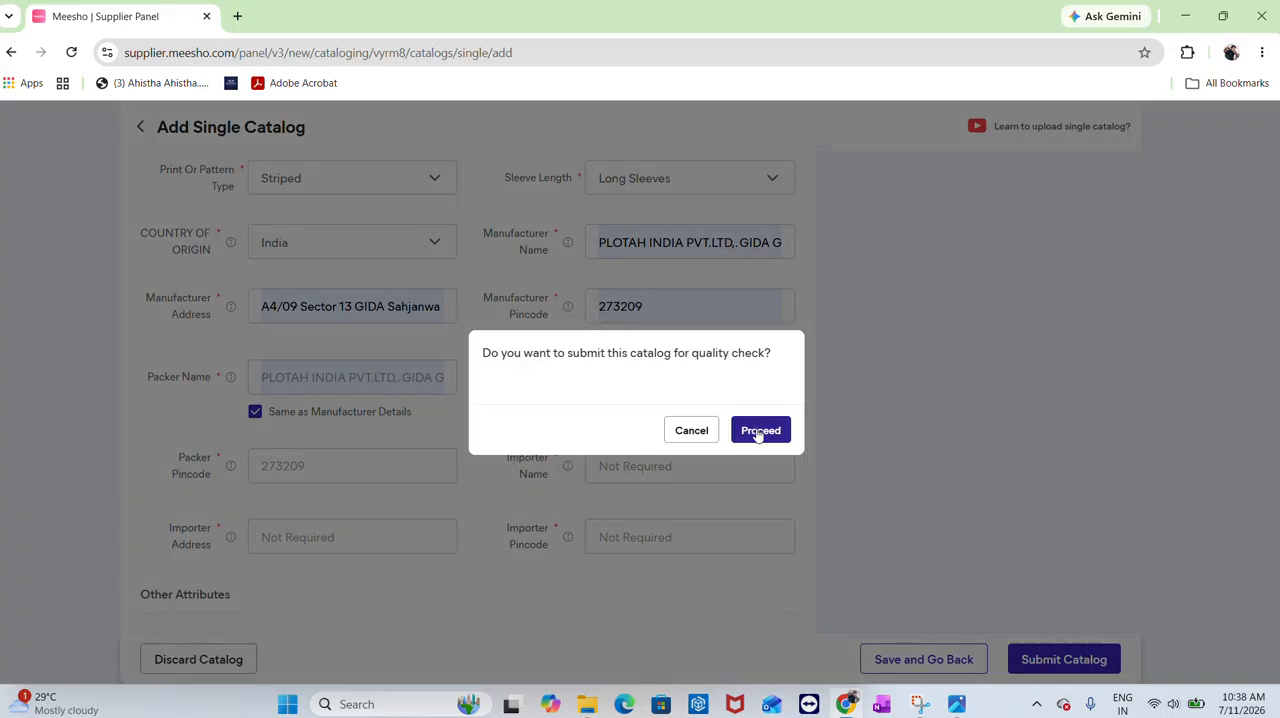
click(756, 433)
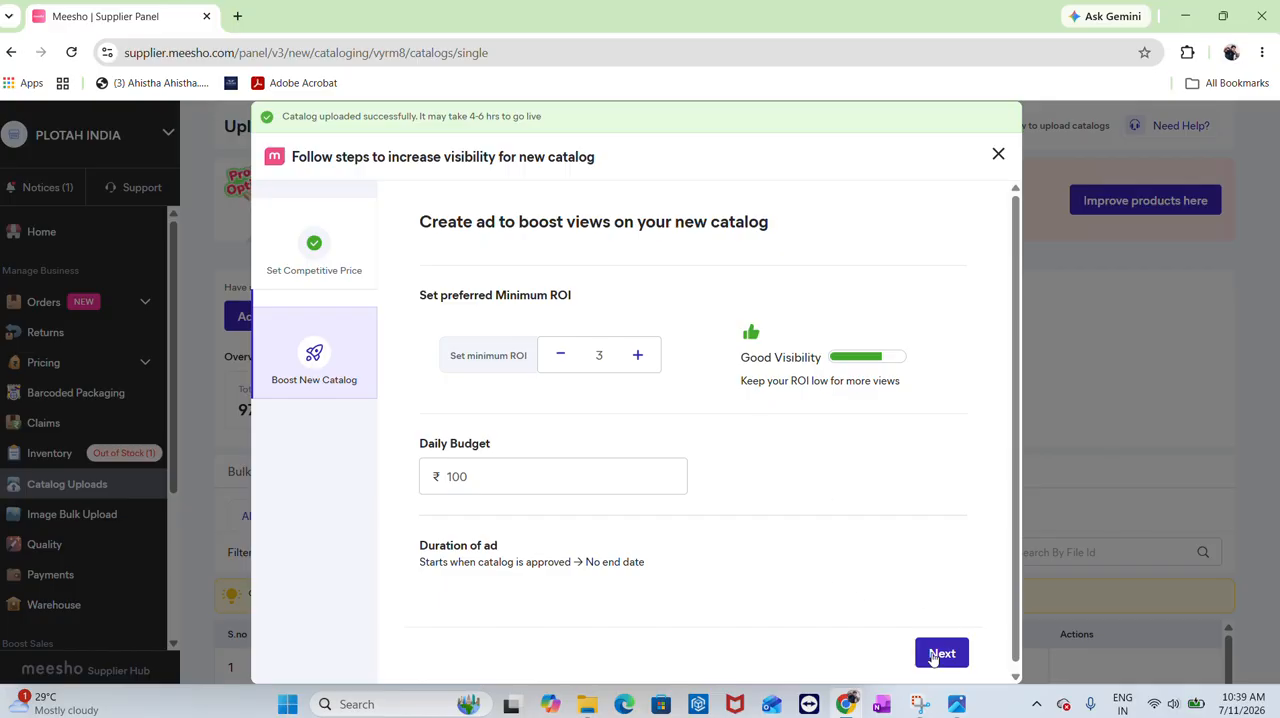
Dismiss the ad-boost prompt and check the new catalog in the single uploads list
click(997, 156)
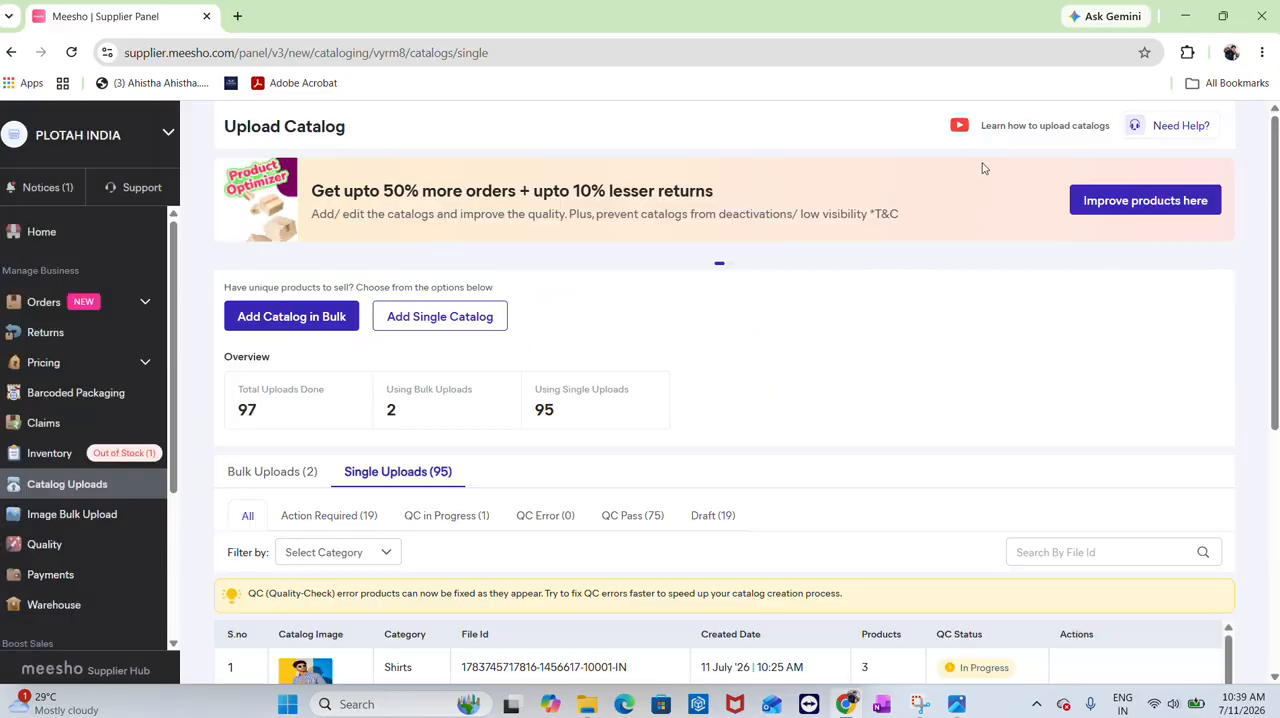
scroll(800, 372, down, 5)
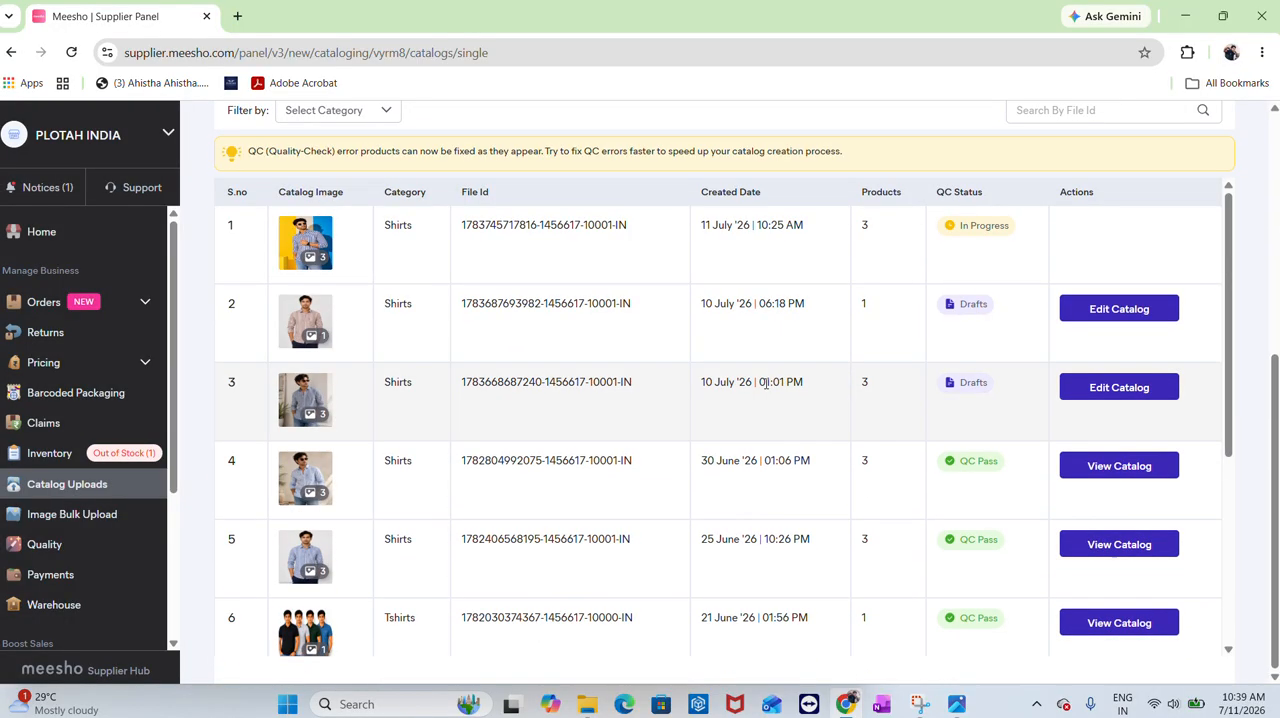
scroll(840, 386, up, 2)
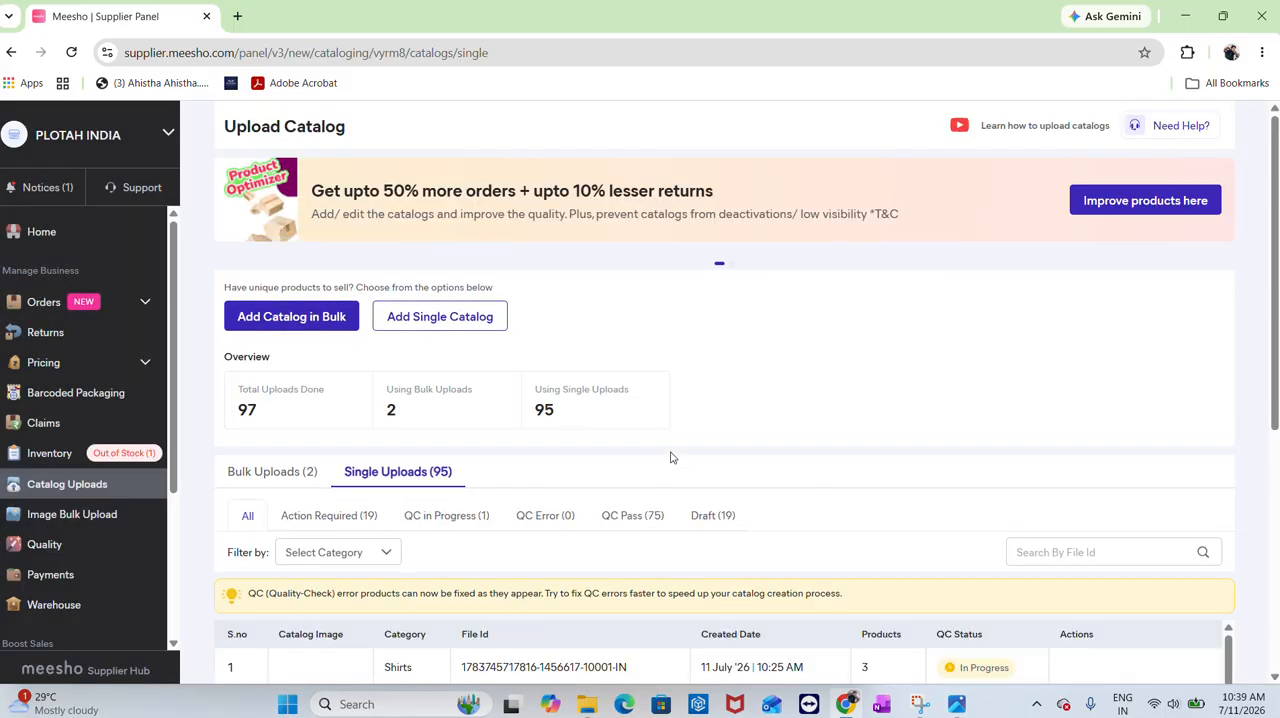
click(921, 704)
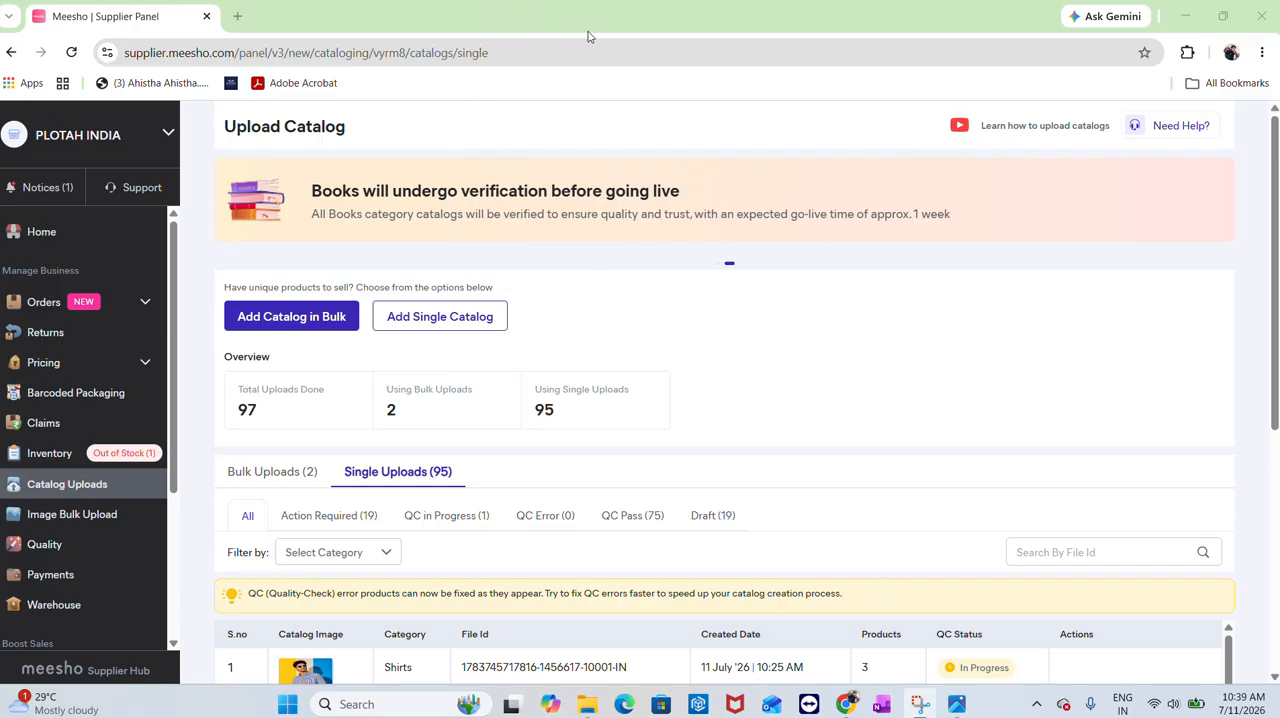